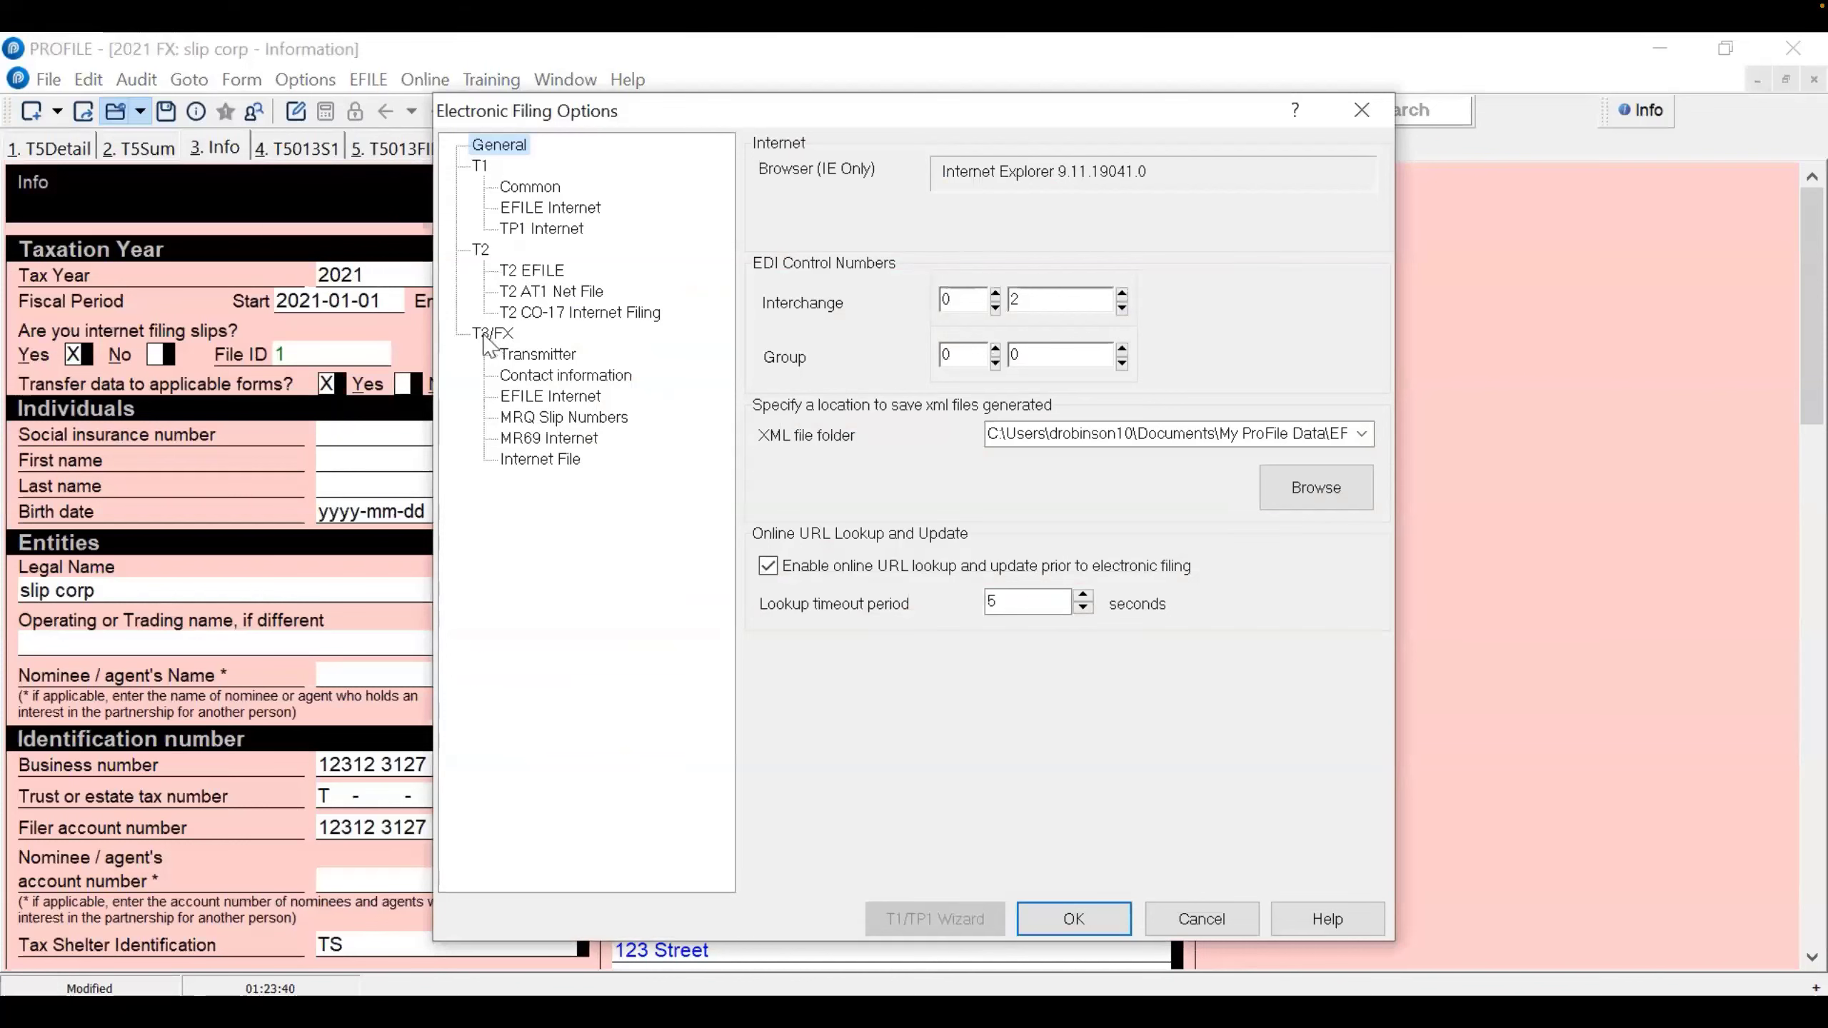
# Show the T3/FX electronic filing settings and check the XML directory path for FX files
pyautogui.click(492, 334)
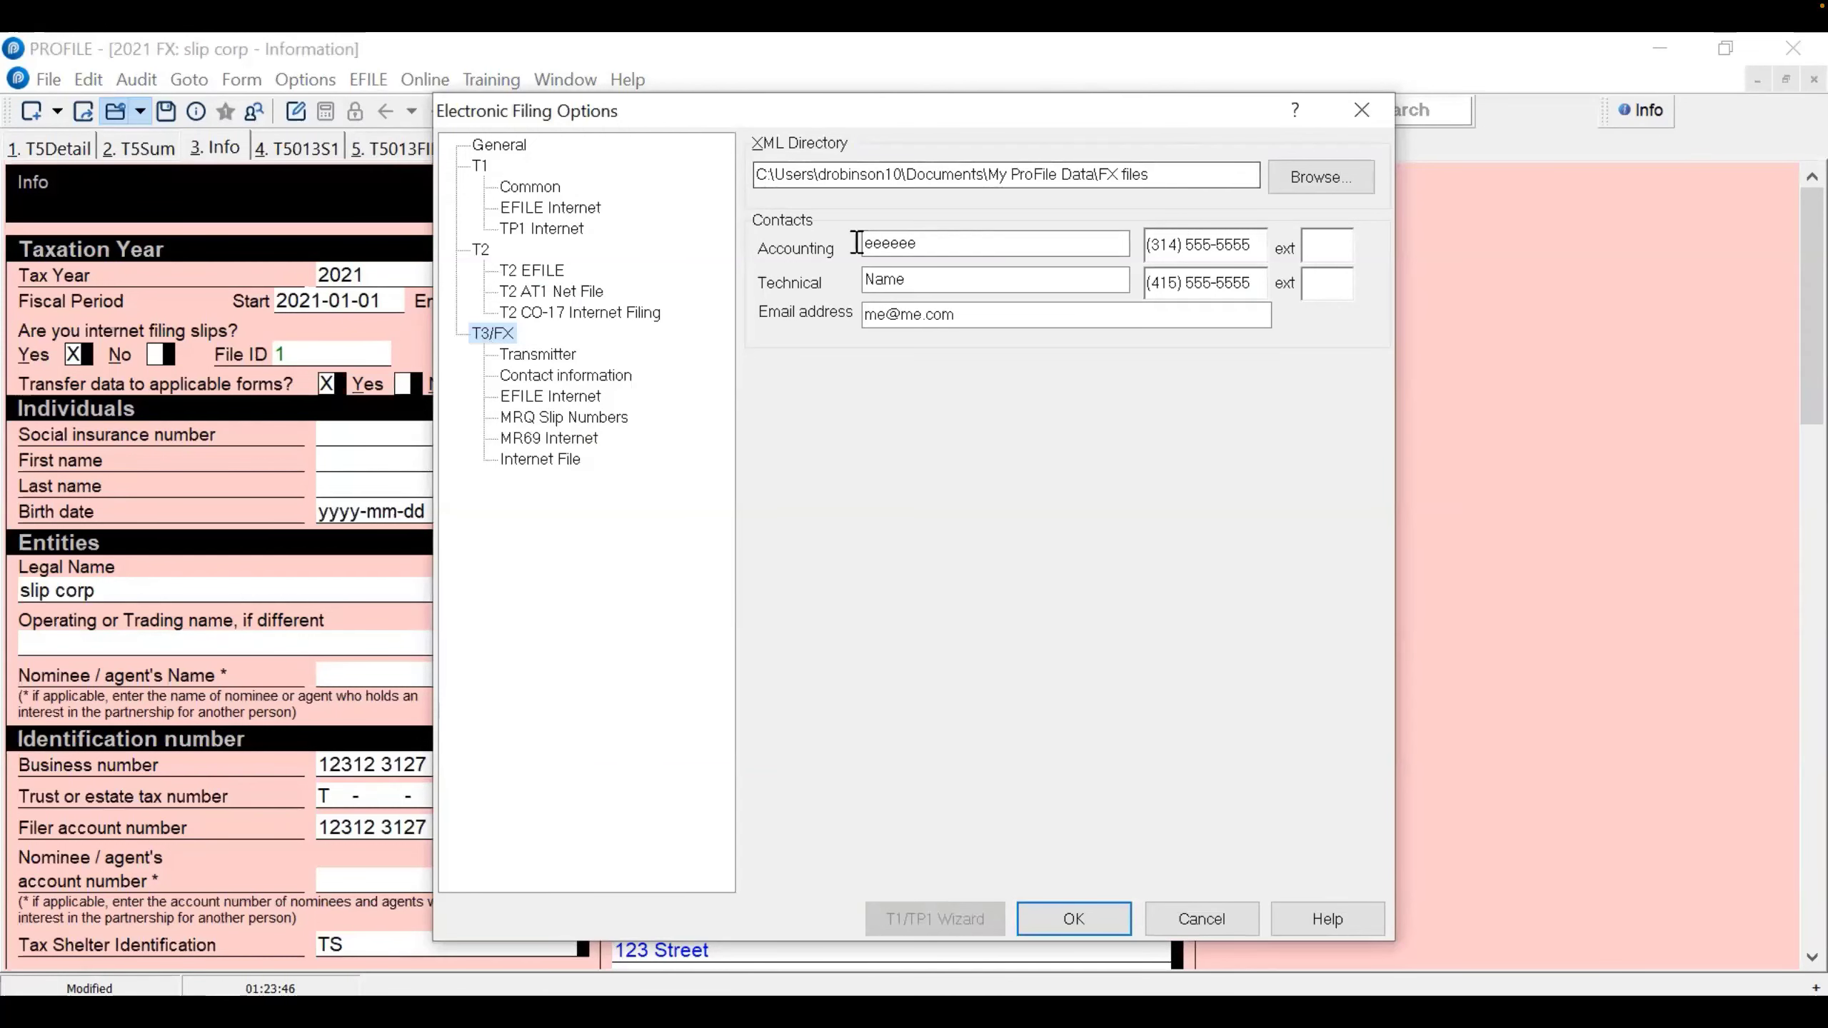
pyautogui.click(1166, 173)
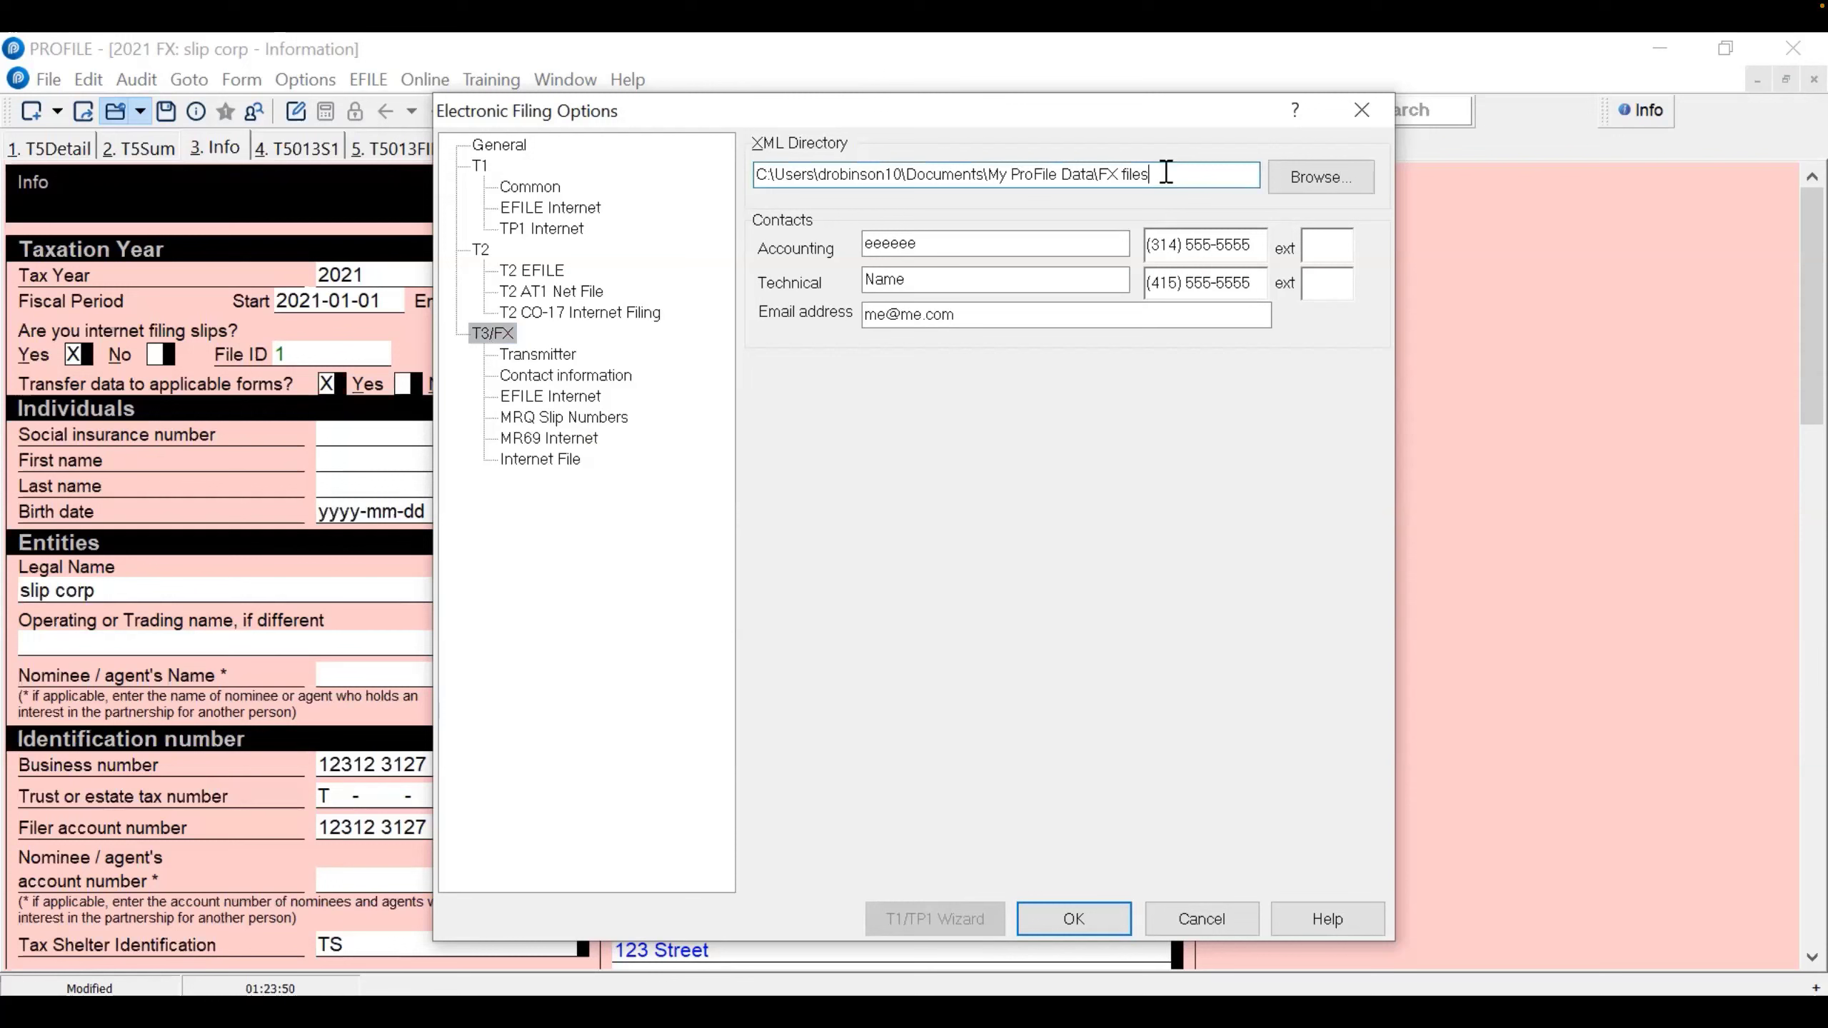
pyautogui.doubleClick(1167, 173)
pyautogui.click(1166, 173)
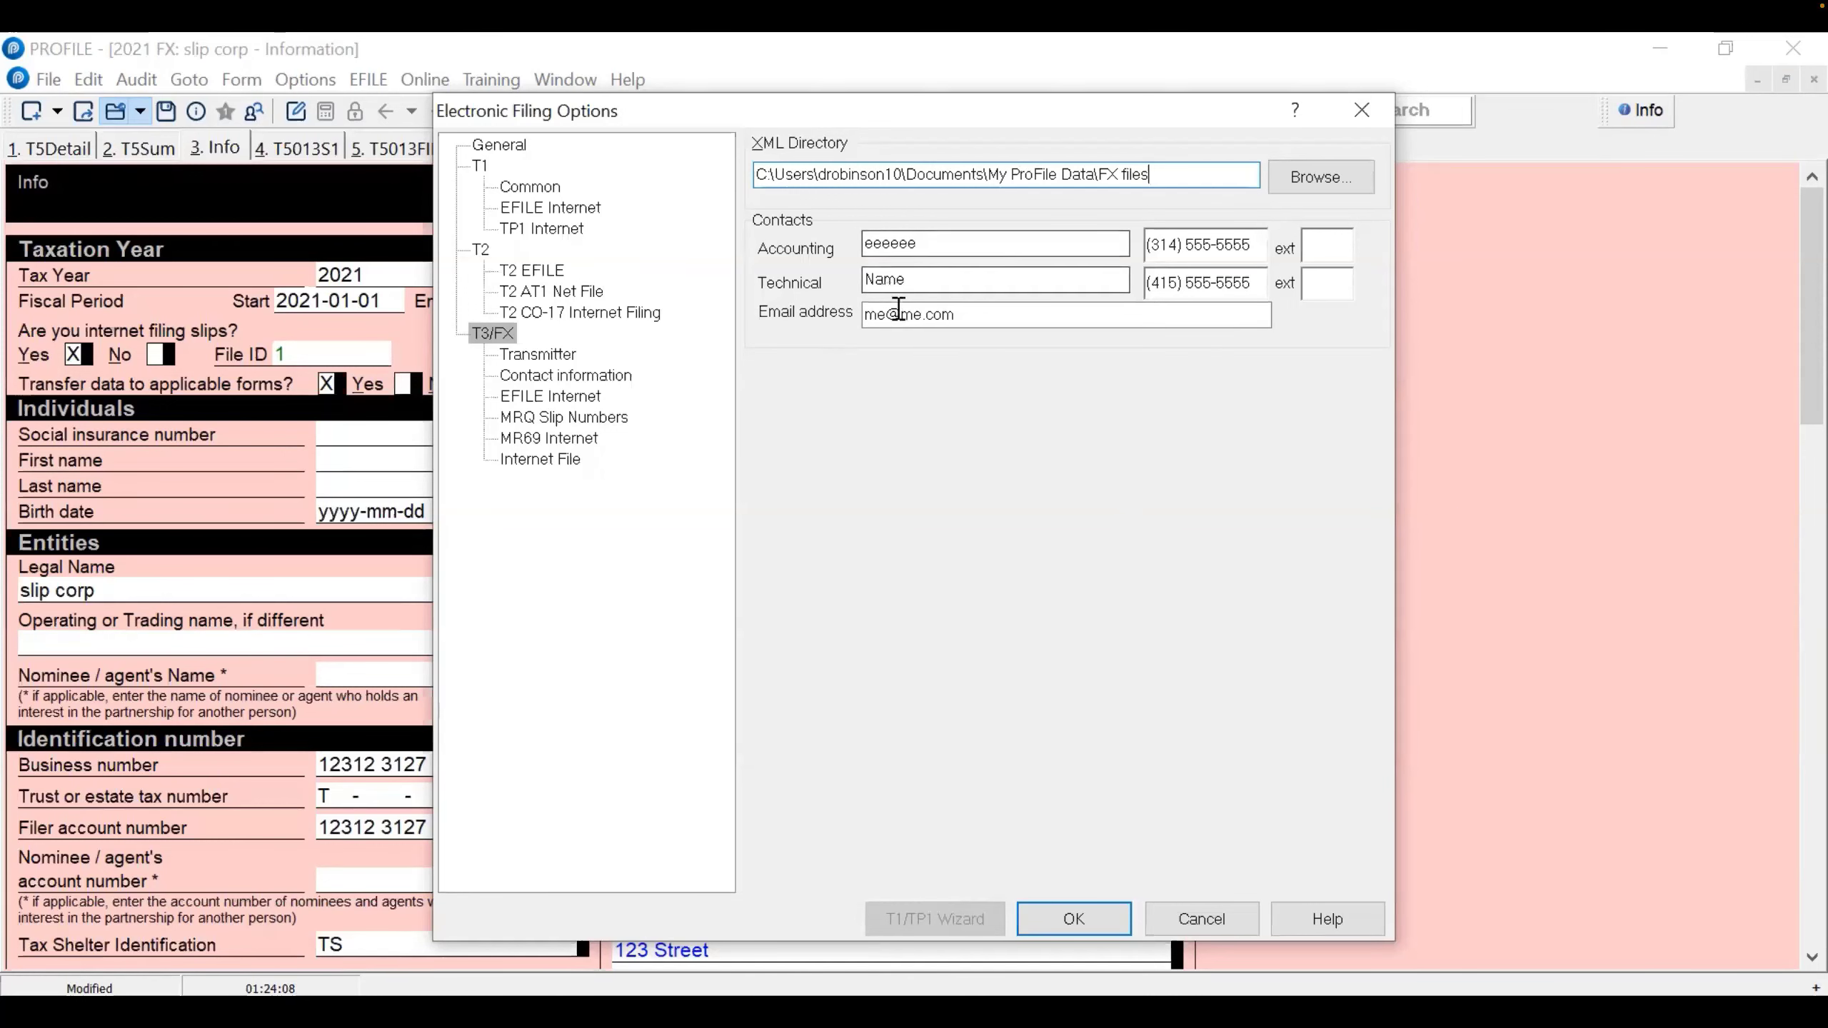
# Show the T3/FX transmitter settings and check the federal transmitter number field
pyautogui.click(529, 355)
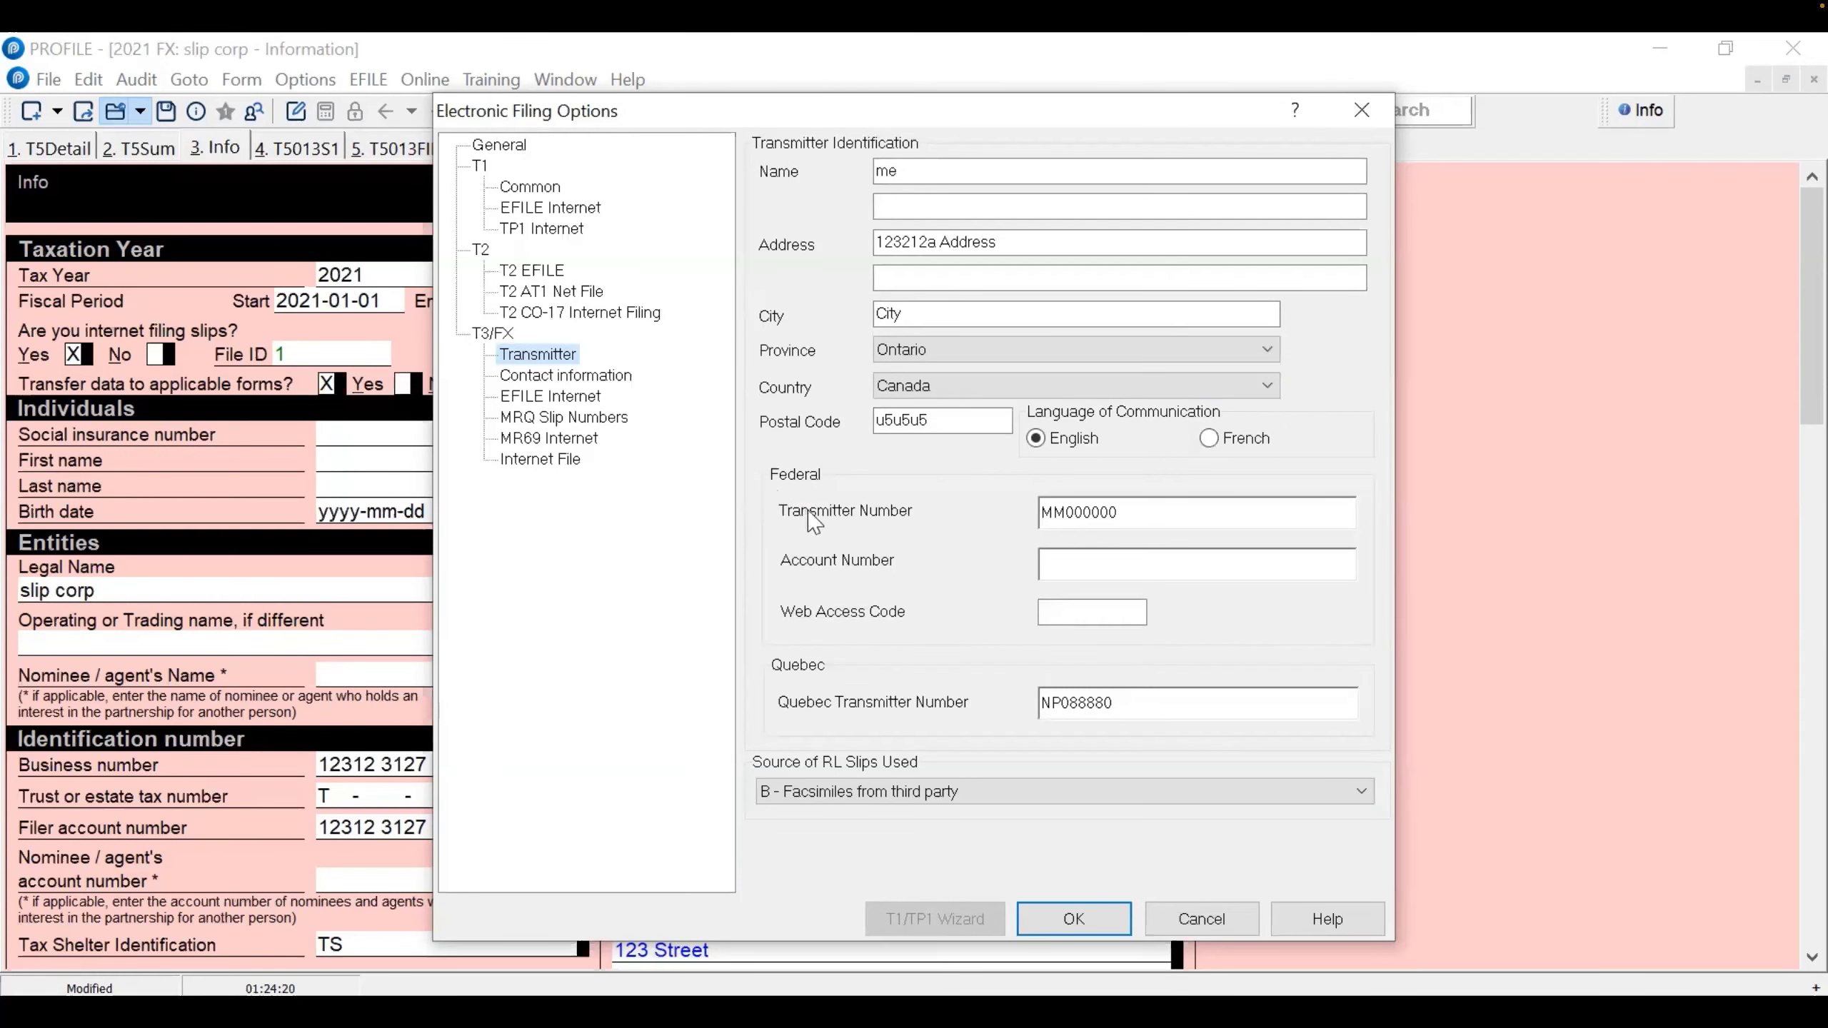
pyautogui.click(1154, 513)
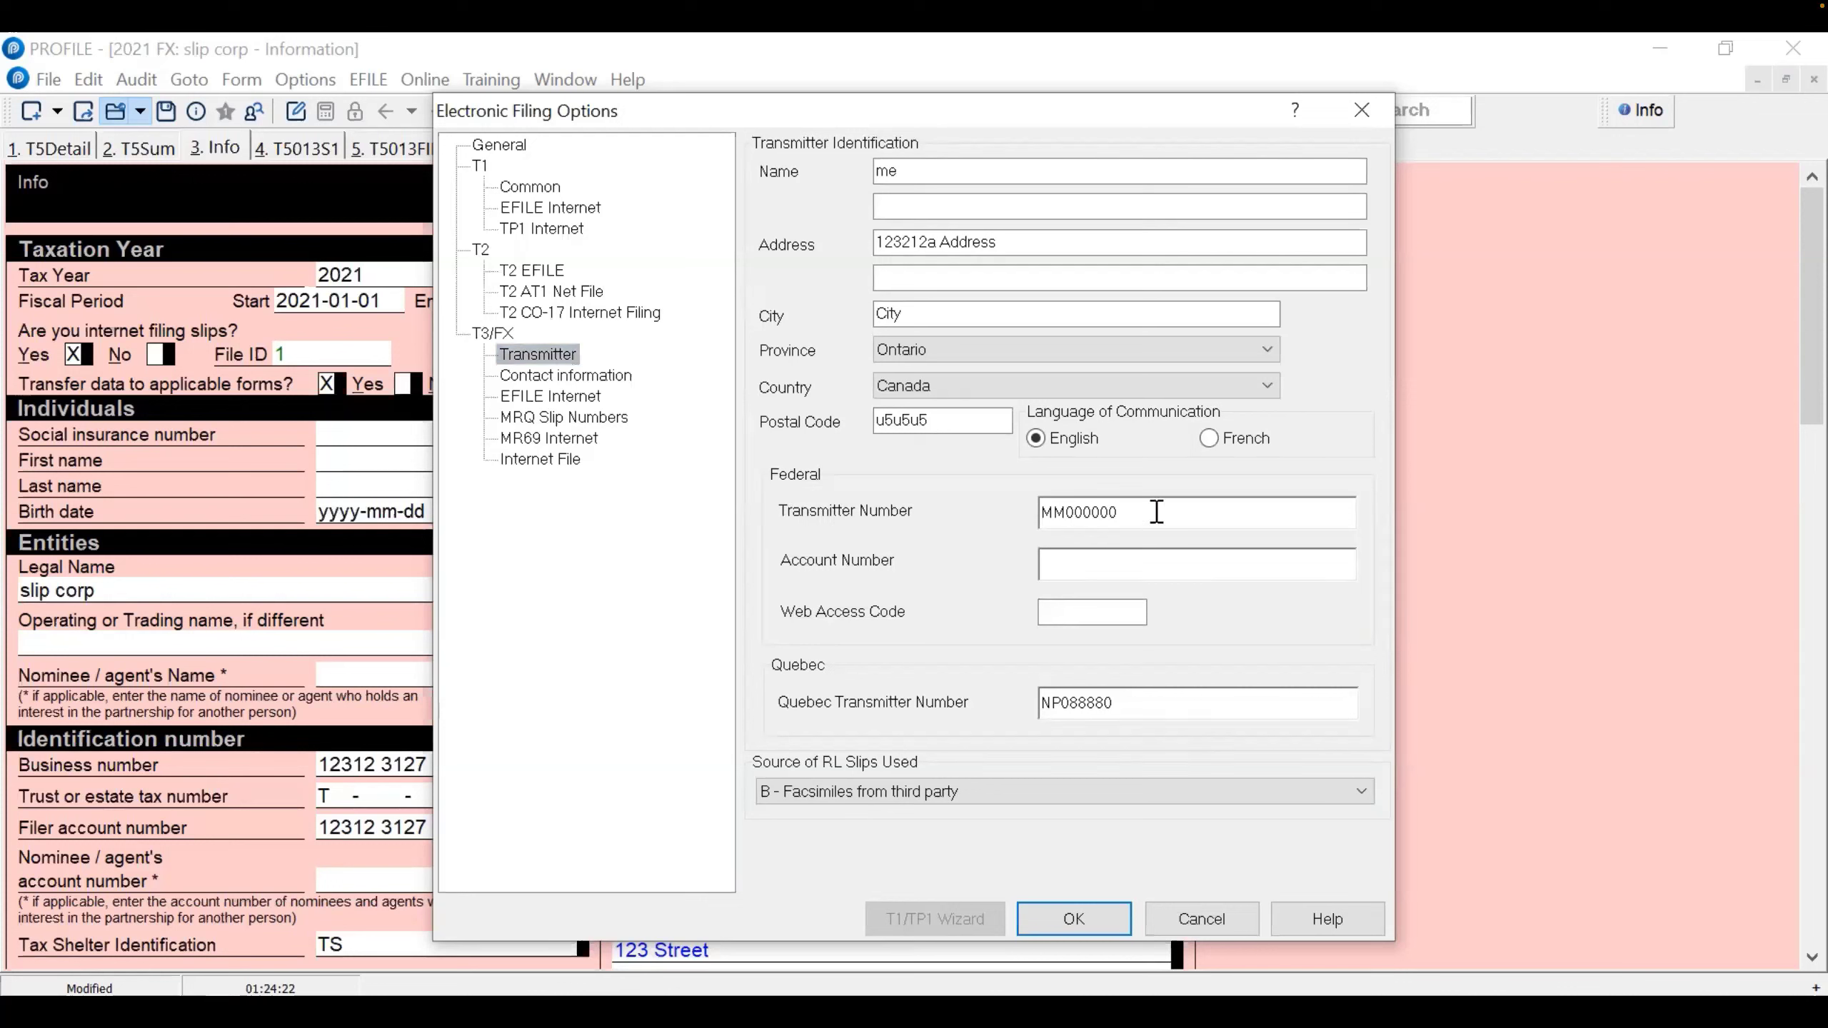
pyautogui.click(1157, 512)
pyautogui.click(1157, 512)
pyautogui.click(1157, 512)
pyautogui.click(1157, 512)
pyautogui.click(1157, 512)
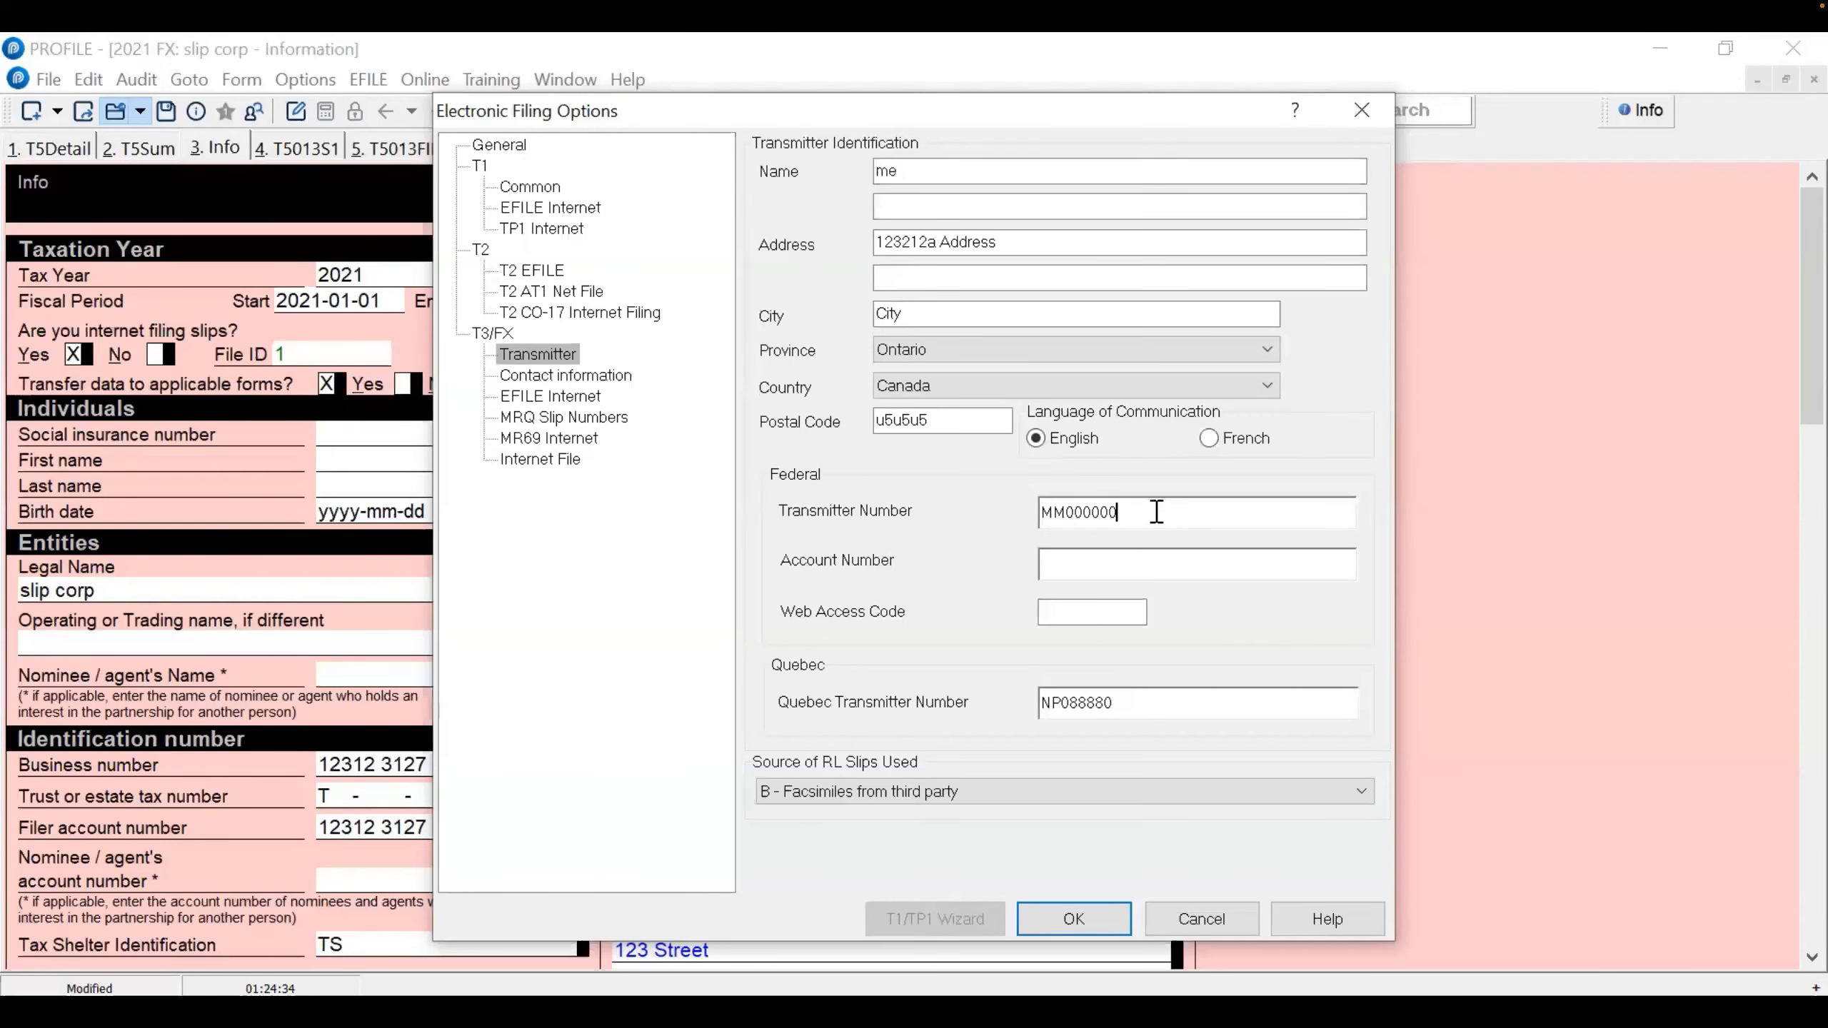
pyautogui.doubleClick(1157, 512)
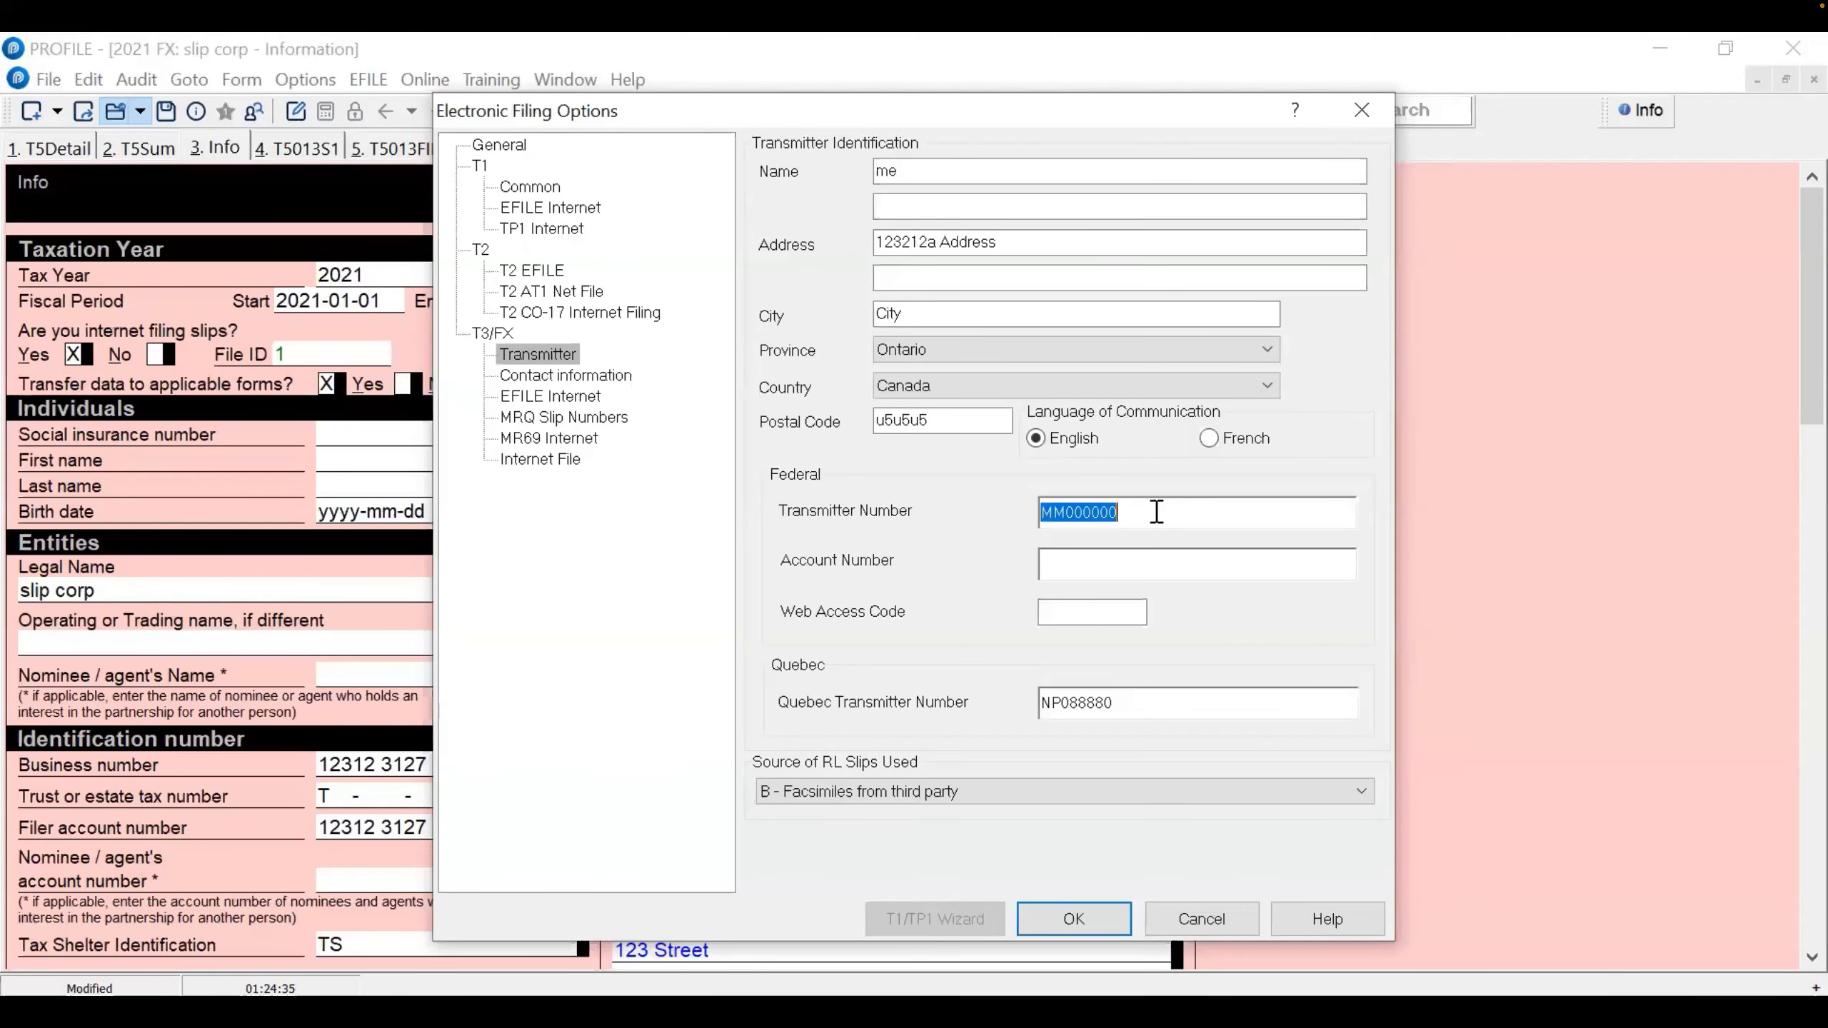
# Examine the federal account number, web access code and Quebec transmitter number fields in the transmitter settings
pyautogui.click(1054, 556)
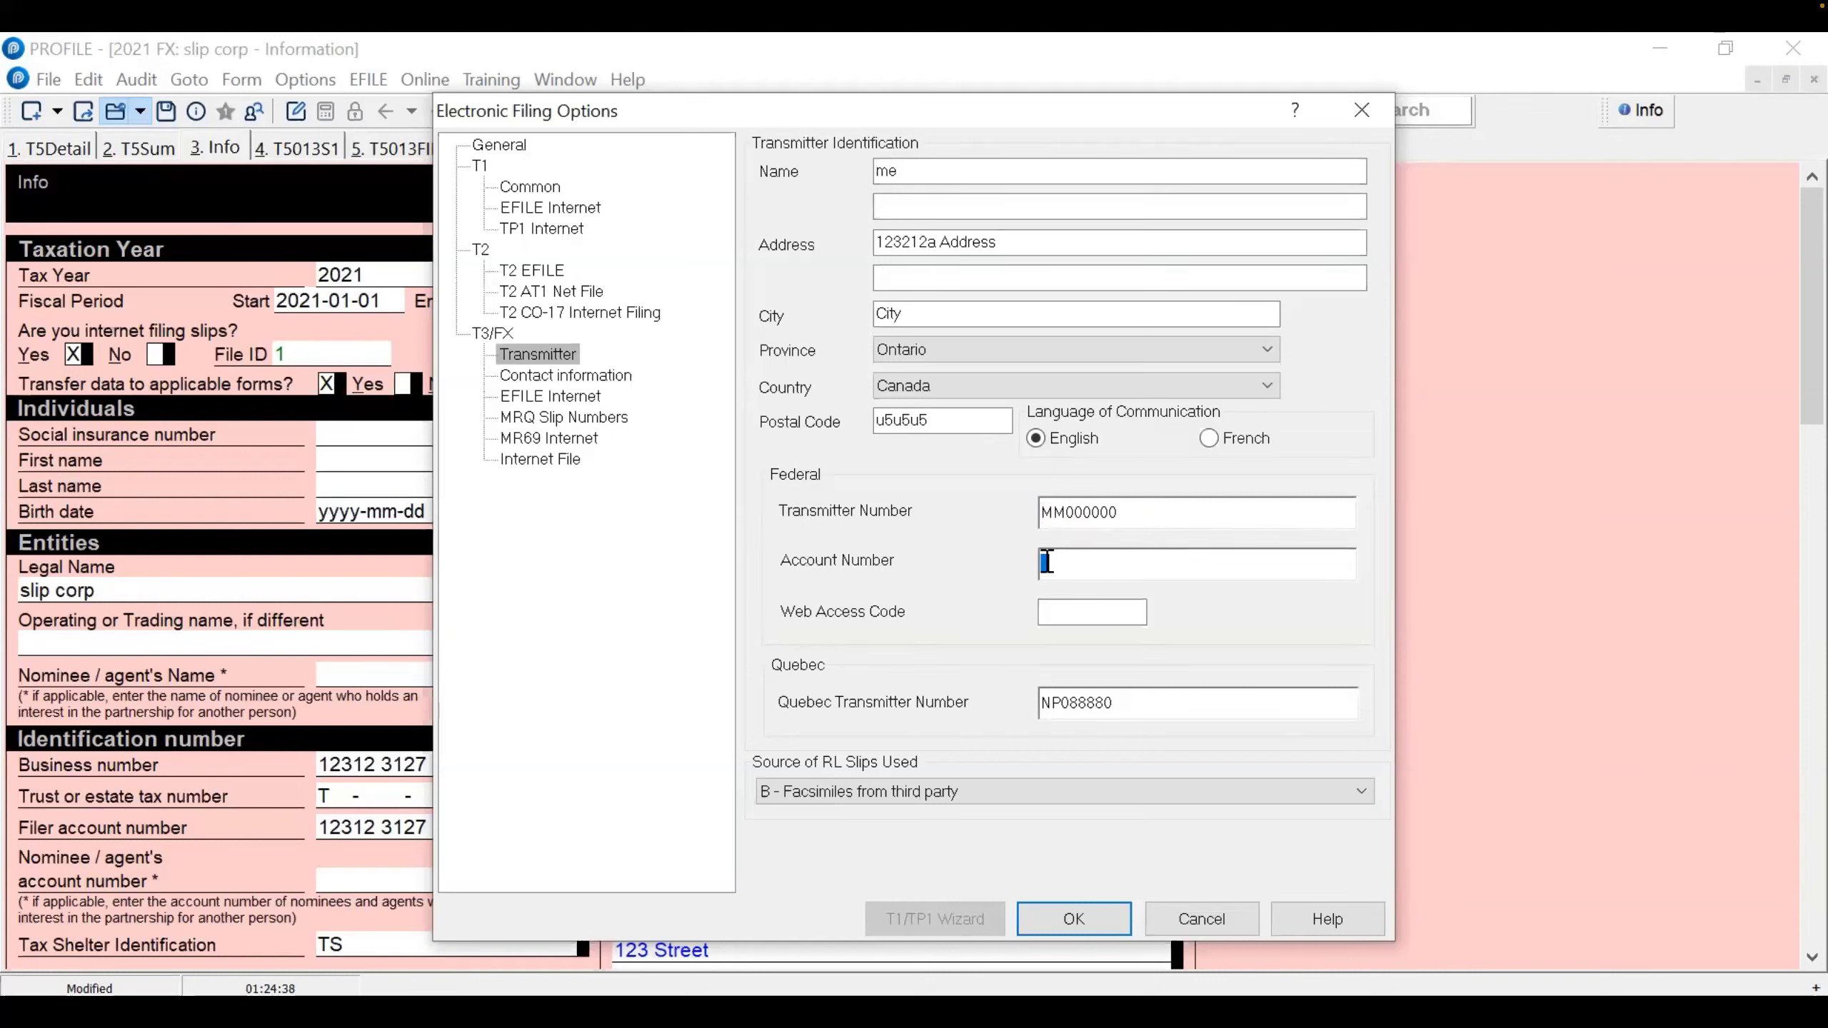
pyautogui.click(1054, 616)
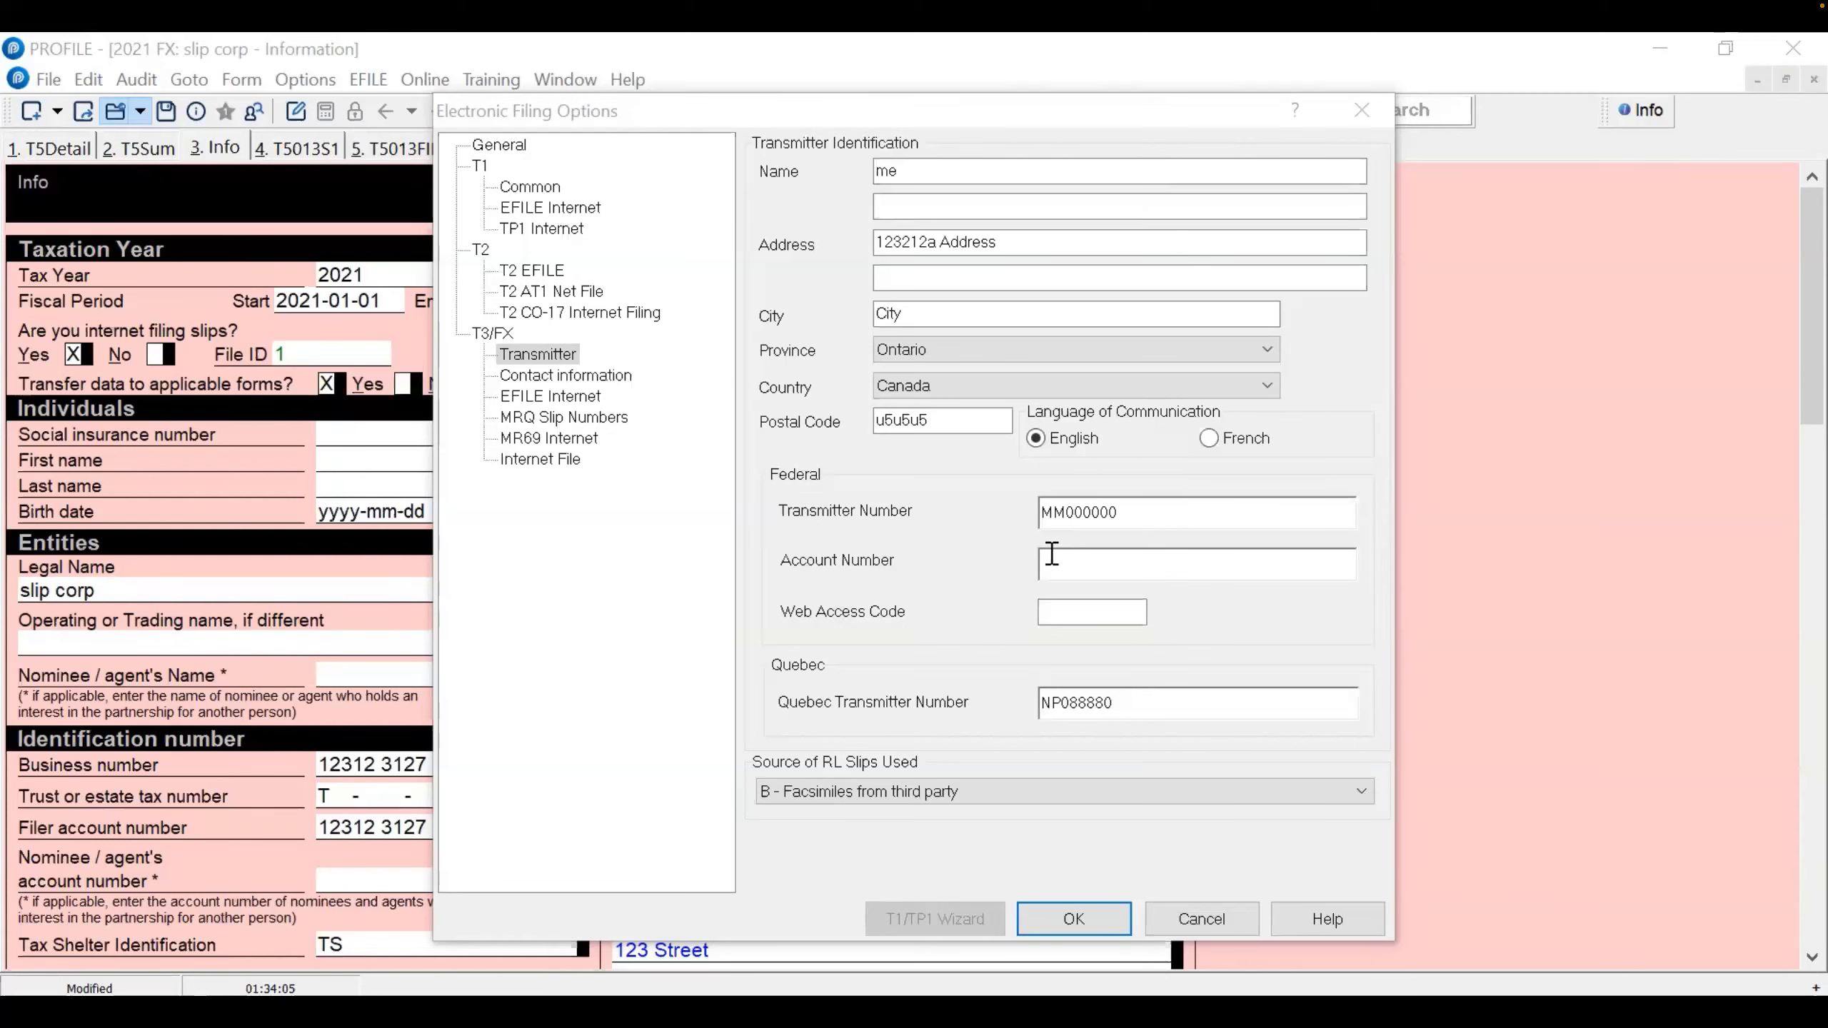
pyautogui.click(1053, 555)
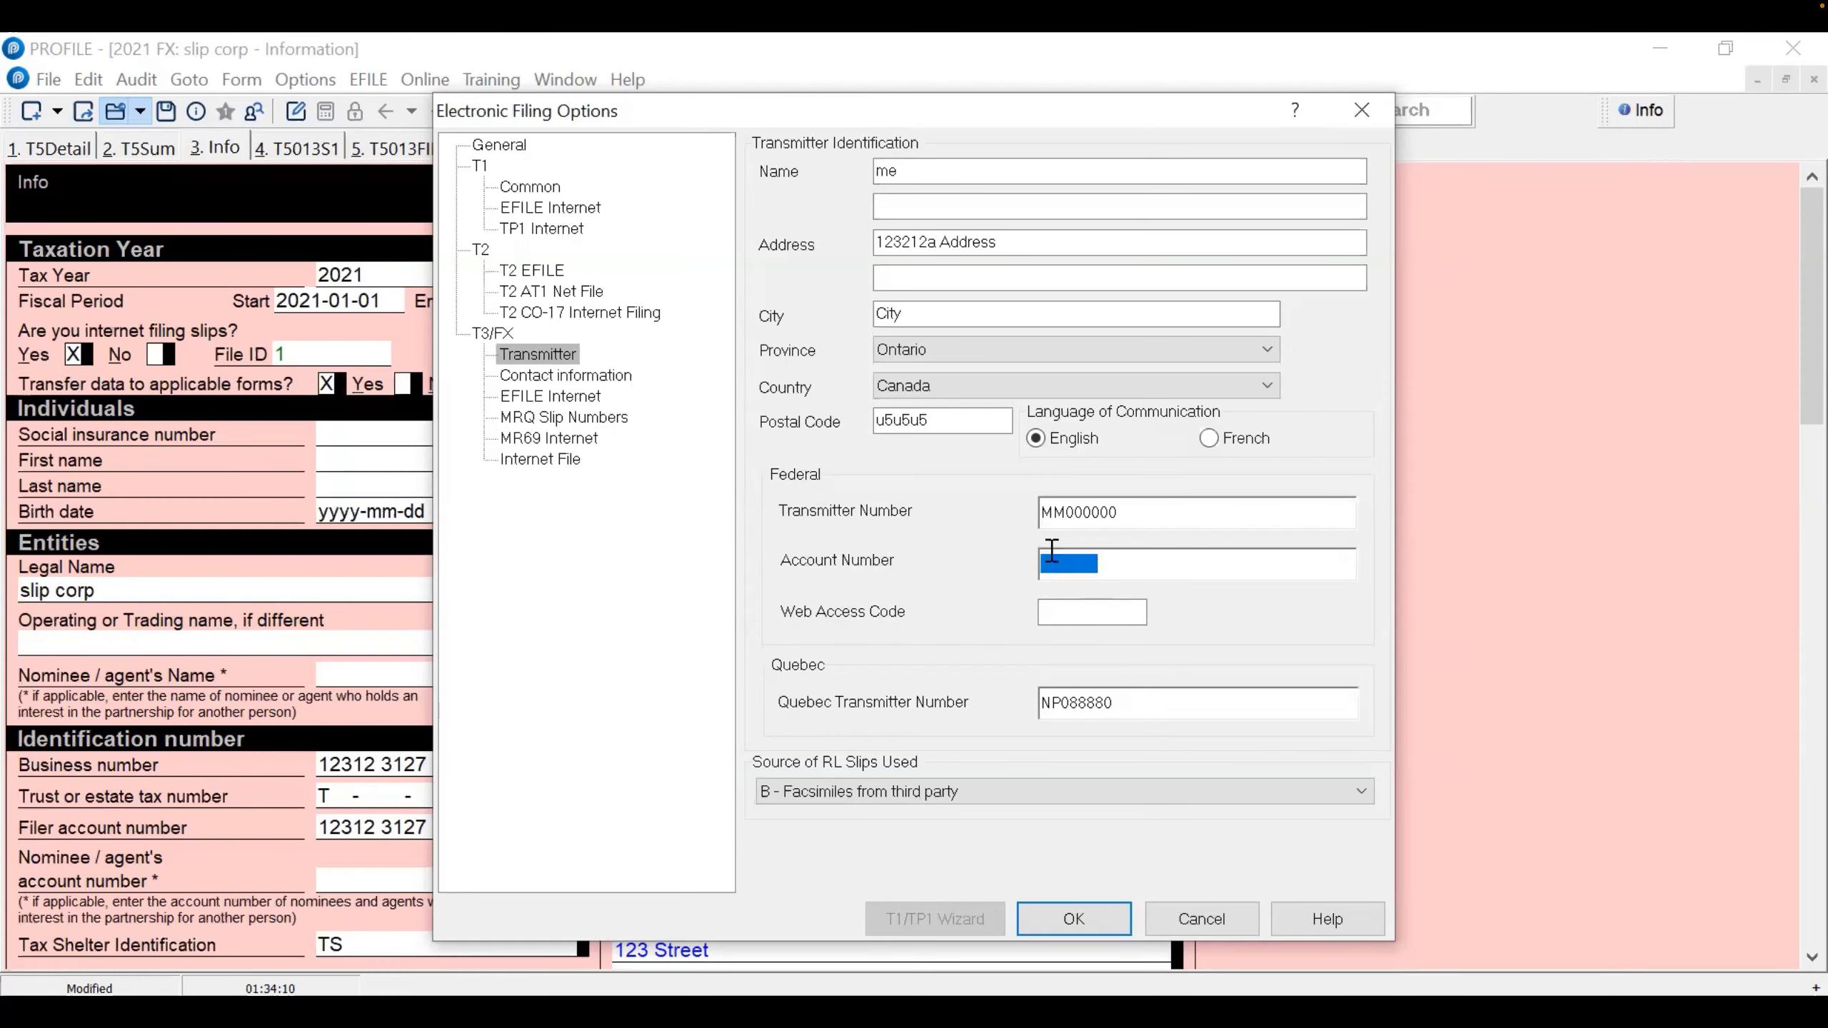
pyautogui.click(1061, 609)
pyautogui.click(1053, 566)
pyautogui.click(1055, 562)
pyautogui.click(1053, 511)
pyautogui.click(1060, 569)
pyautogui.click(1055, 608)
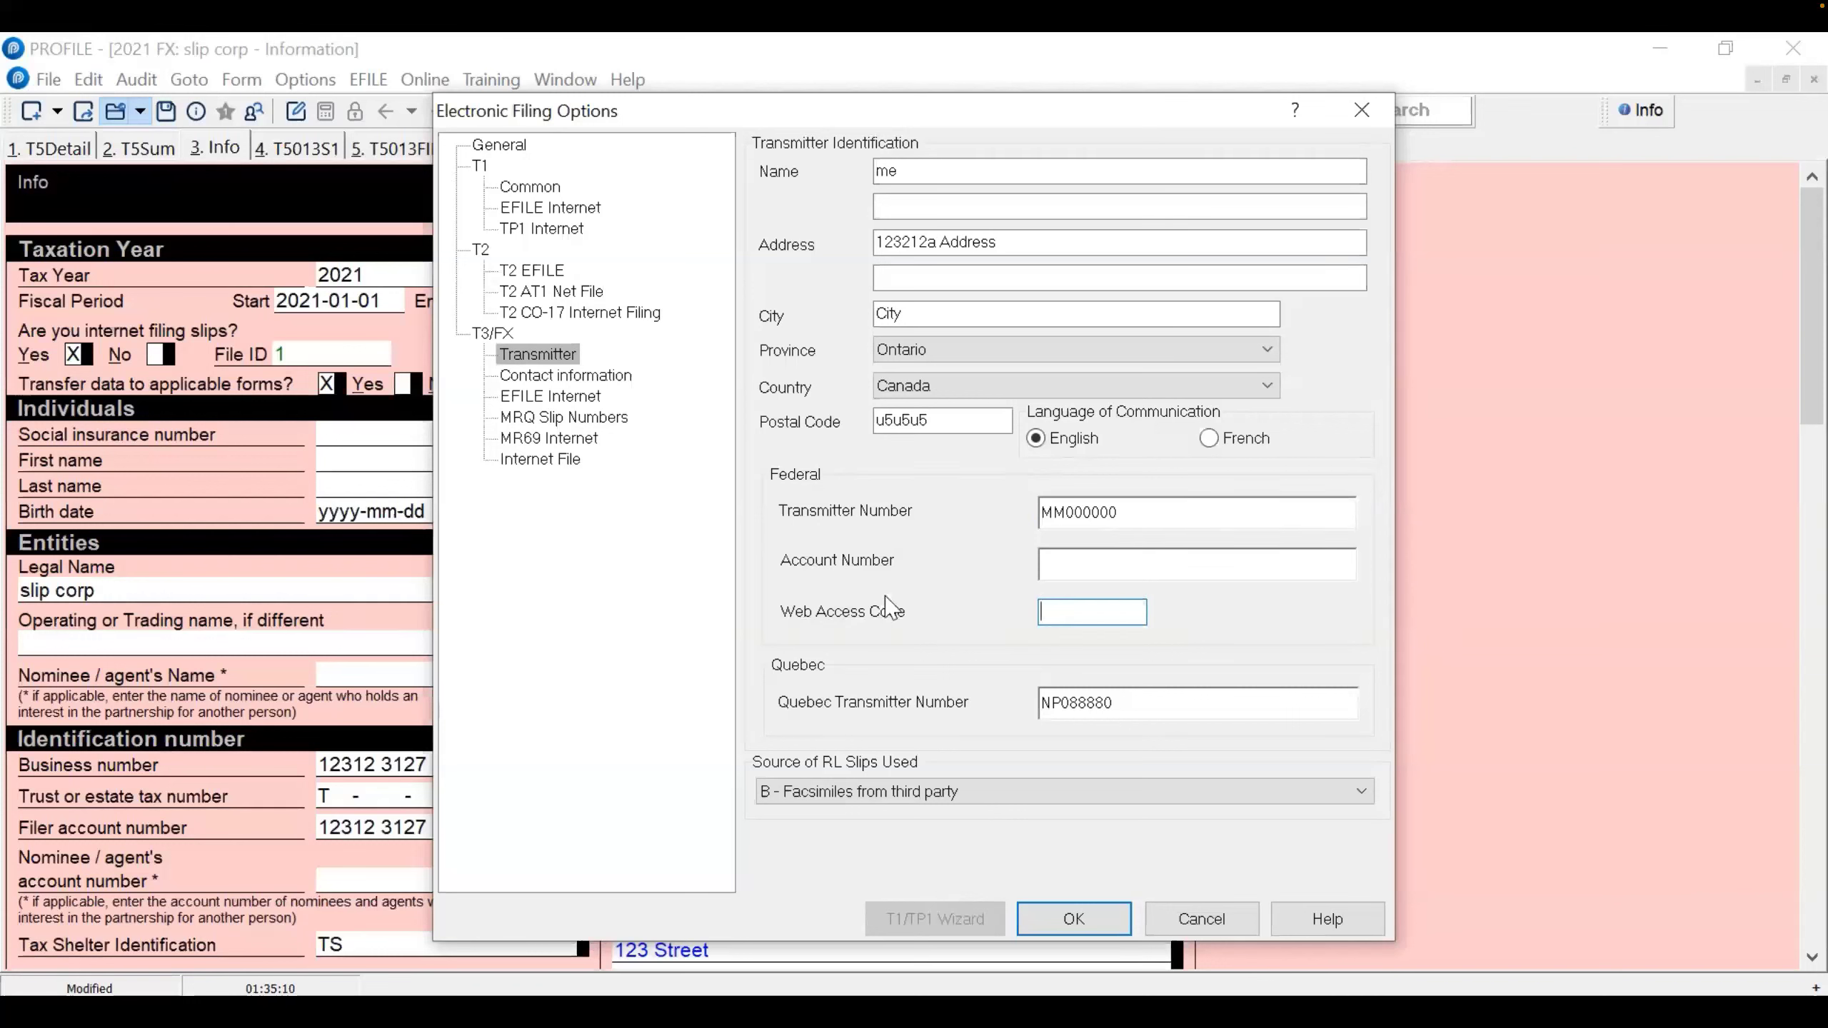
pyautogui.click(1053, 562)
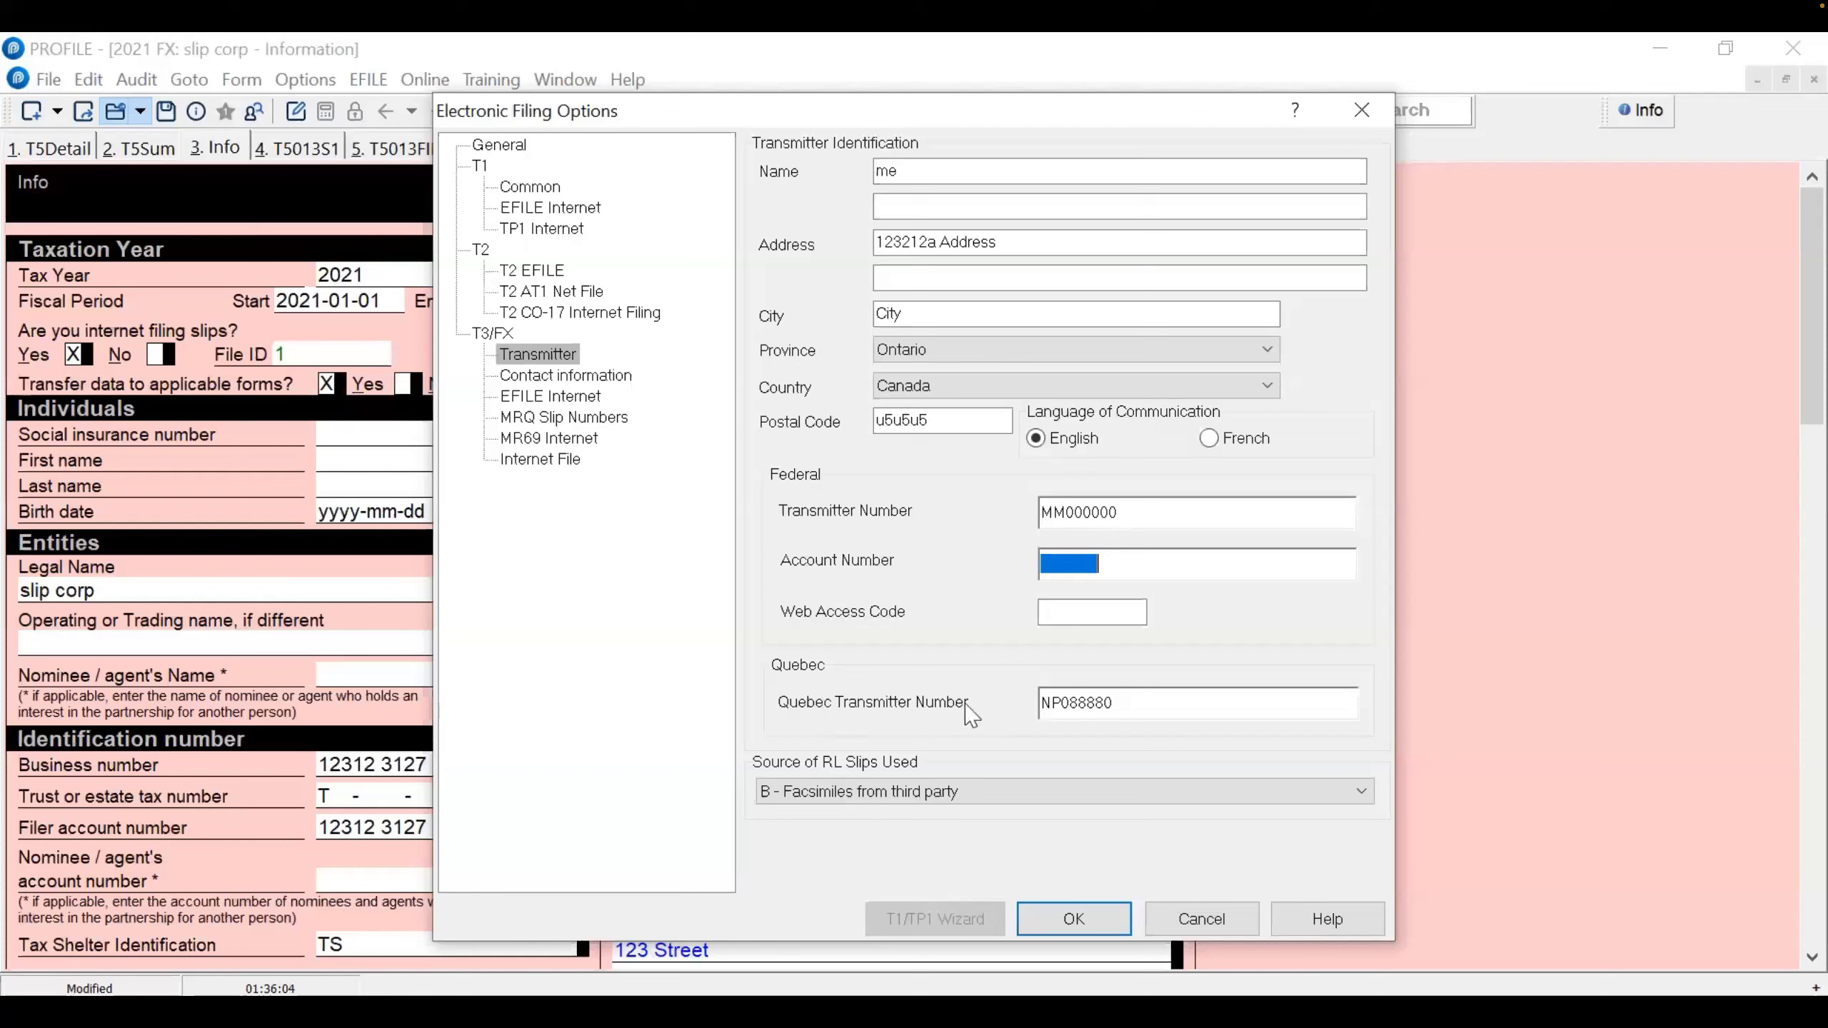
pyautogui.doubleClick(1063, 702)
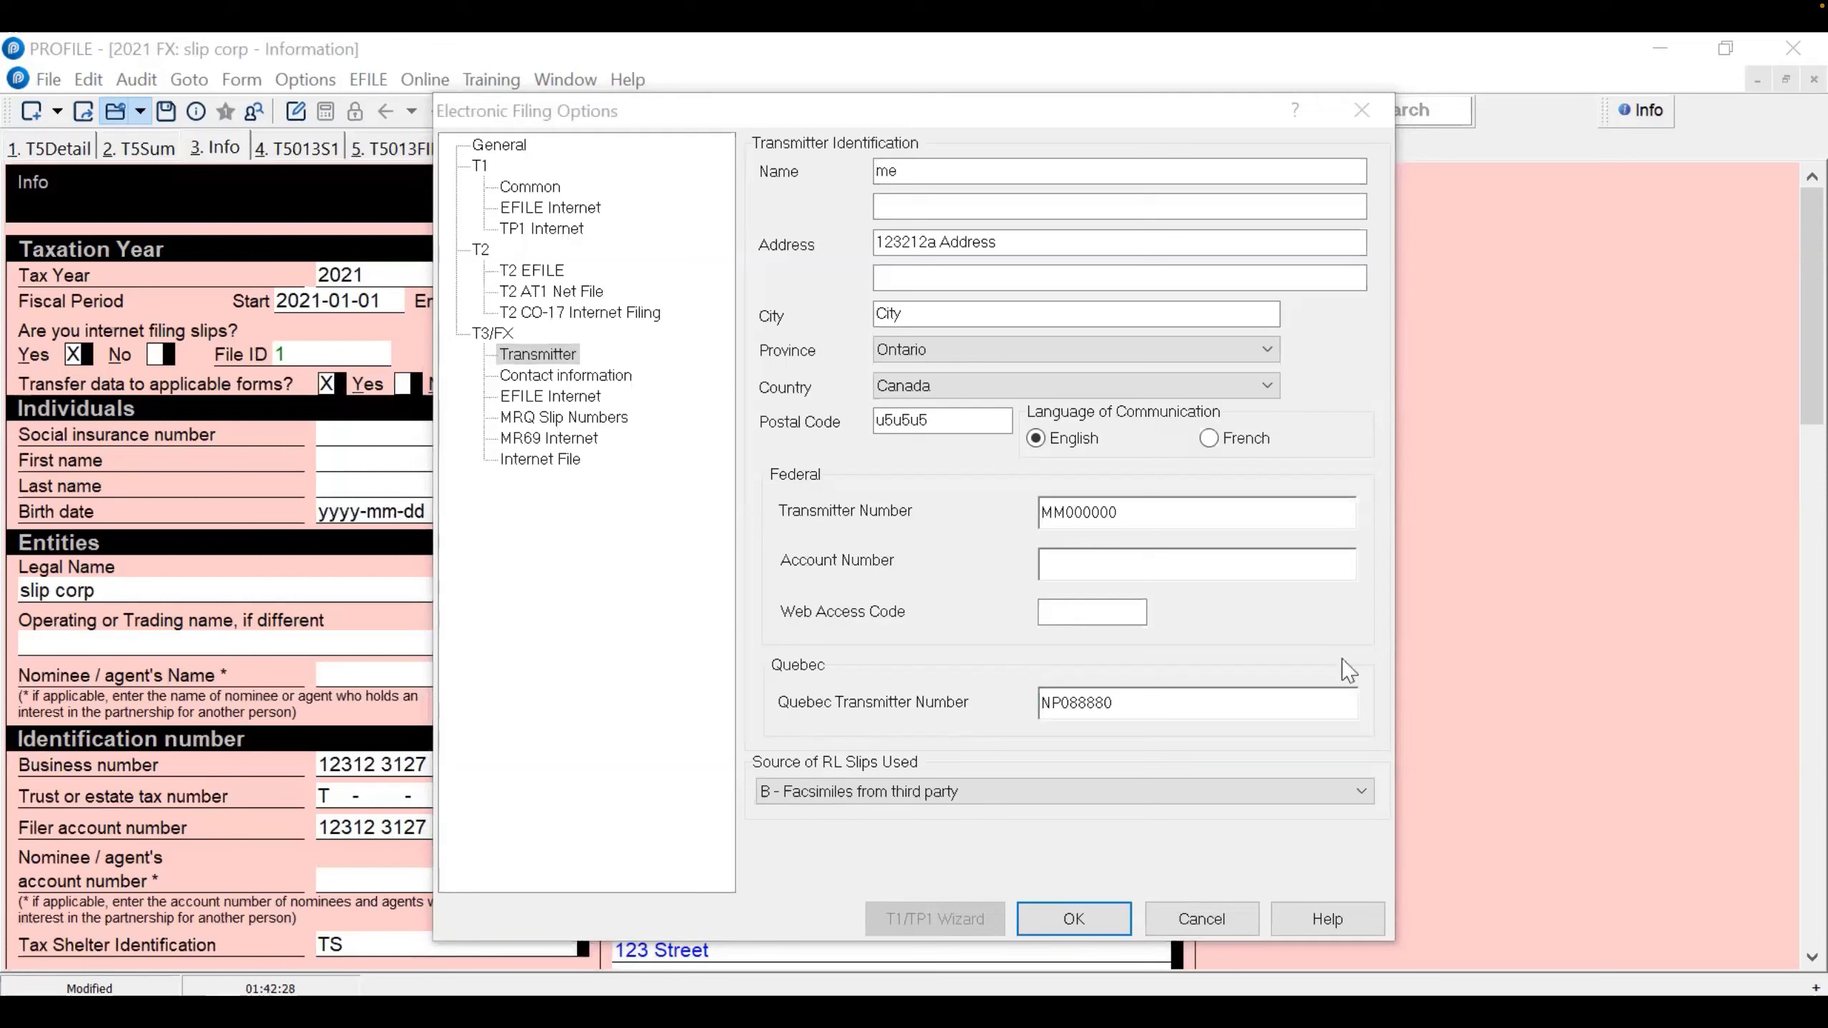
pyautogui.doubleClick(1131, 711)
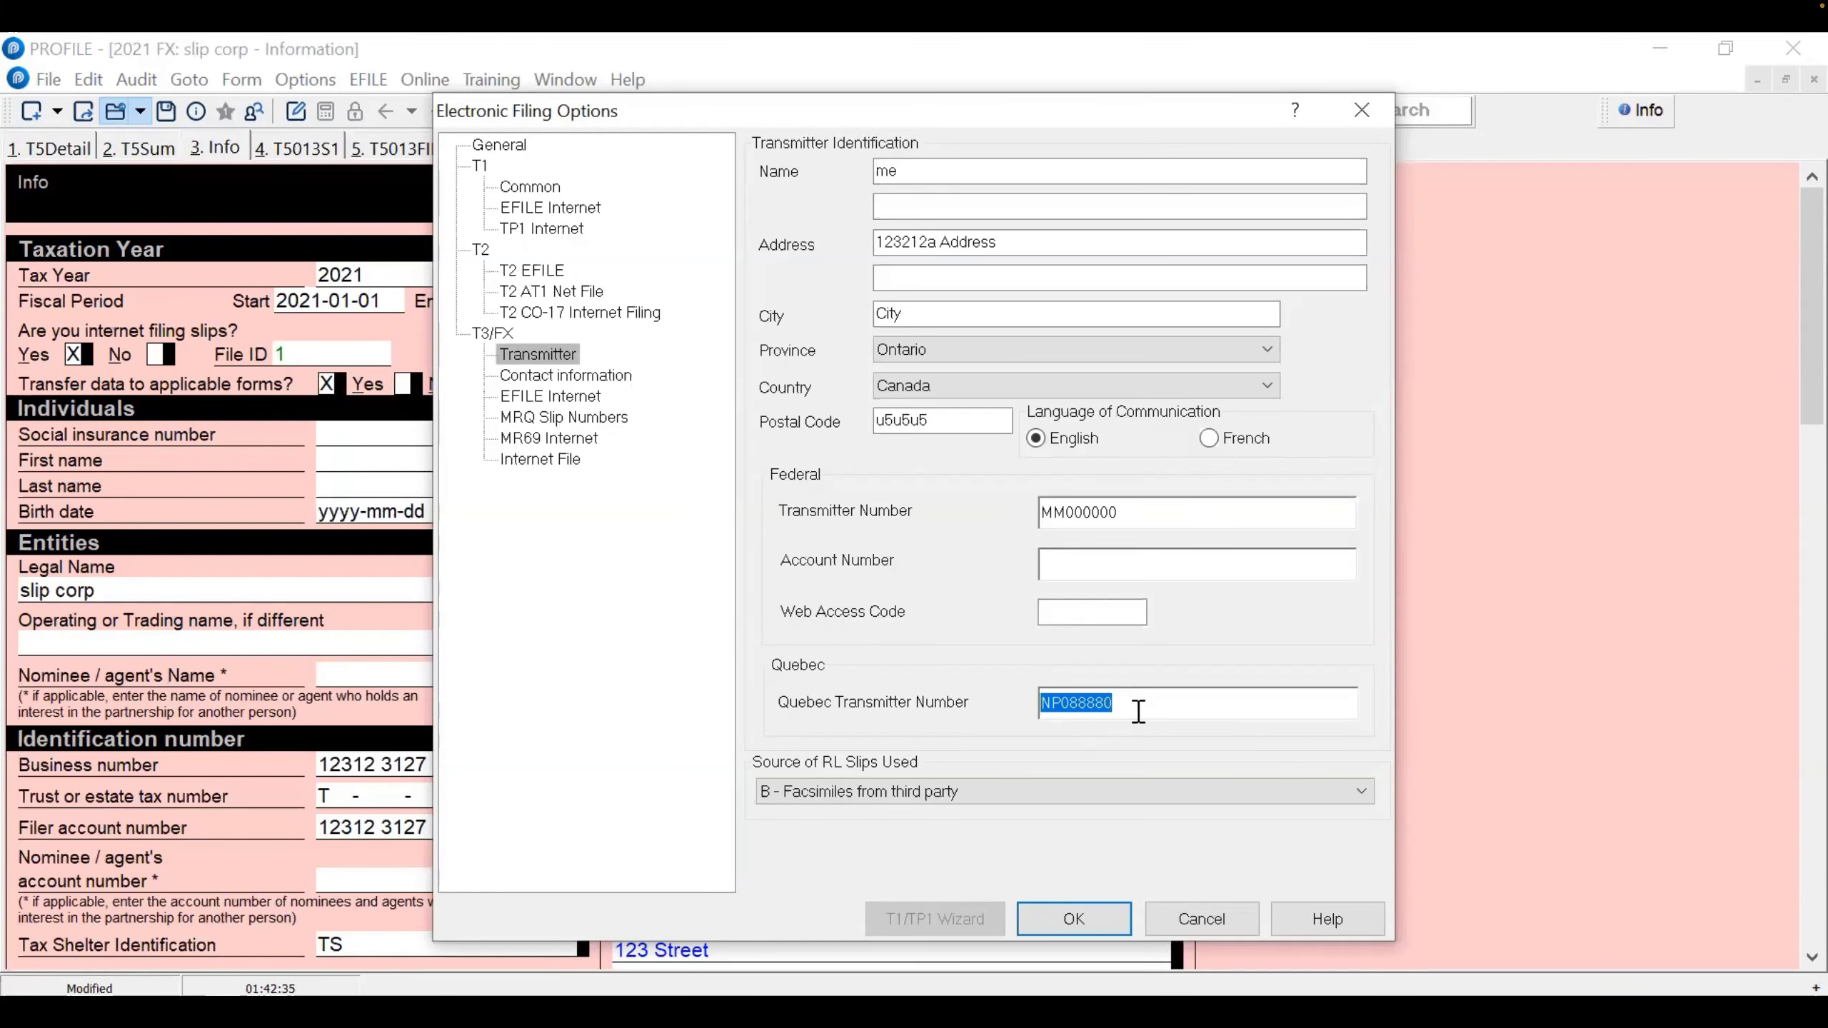
# Review the remaining T3/FX settings pages from contact information to Internet File, including the RL1 starting and ending slip numbers
pyautogui.click(560, 377)
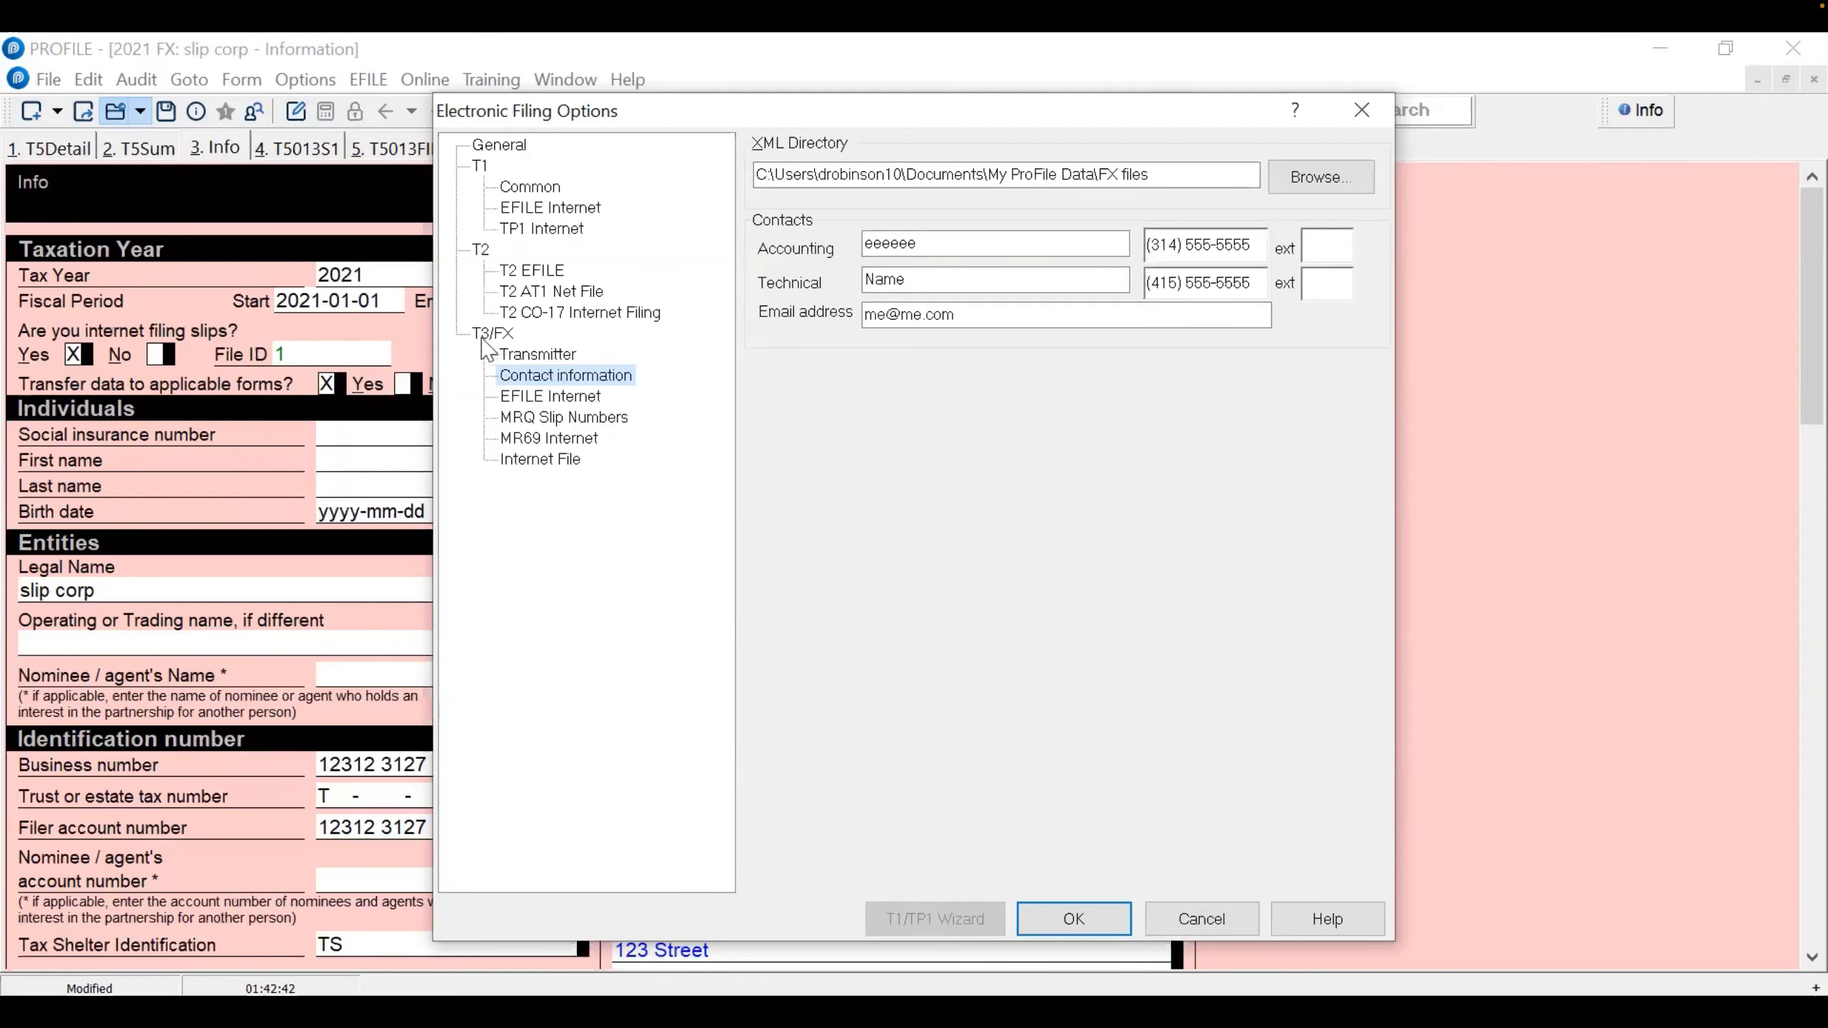
pyautogui.click(548, 398)
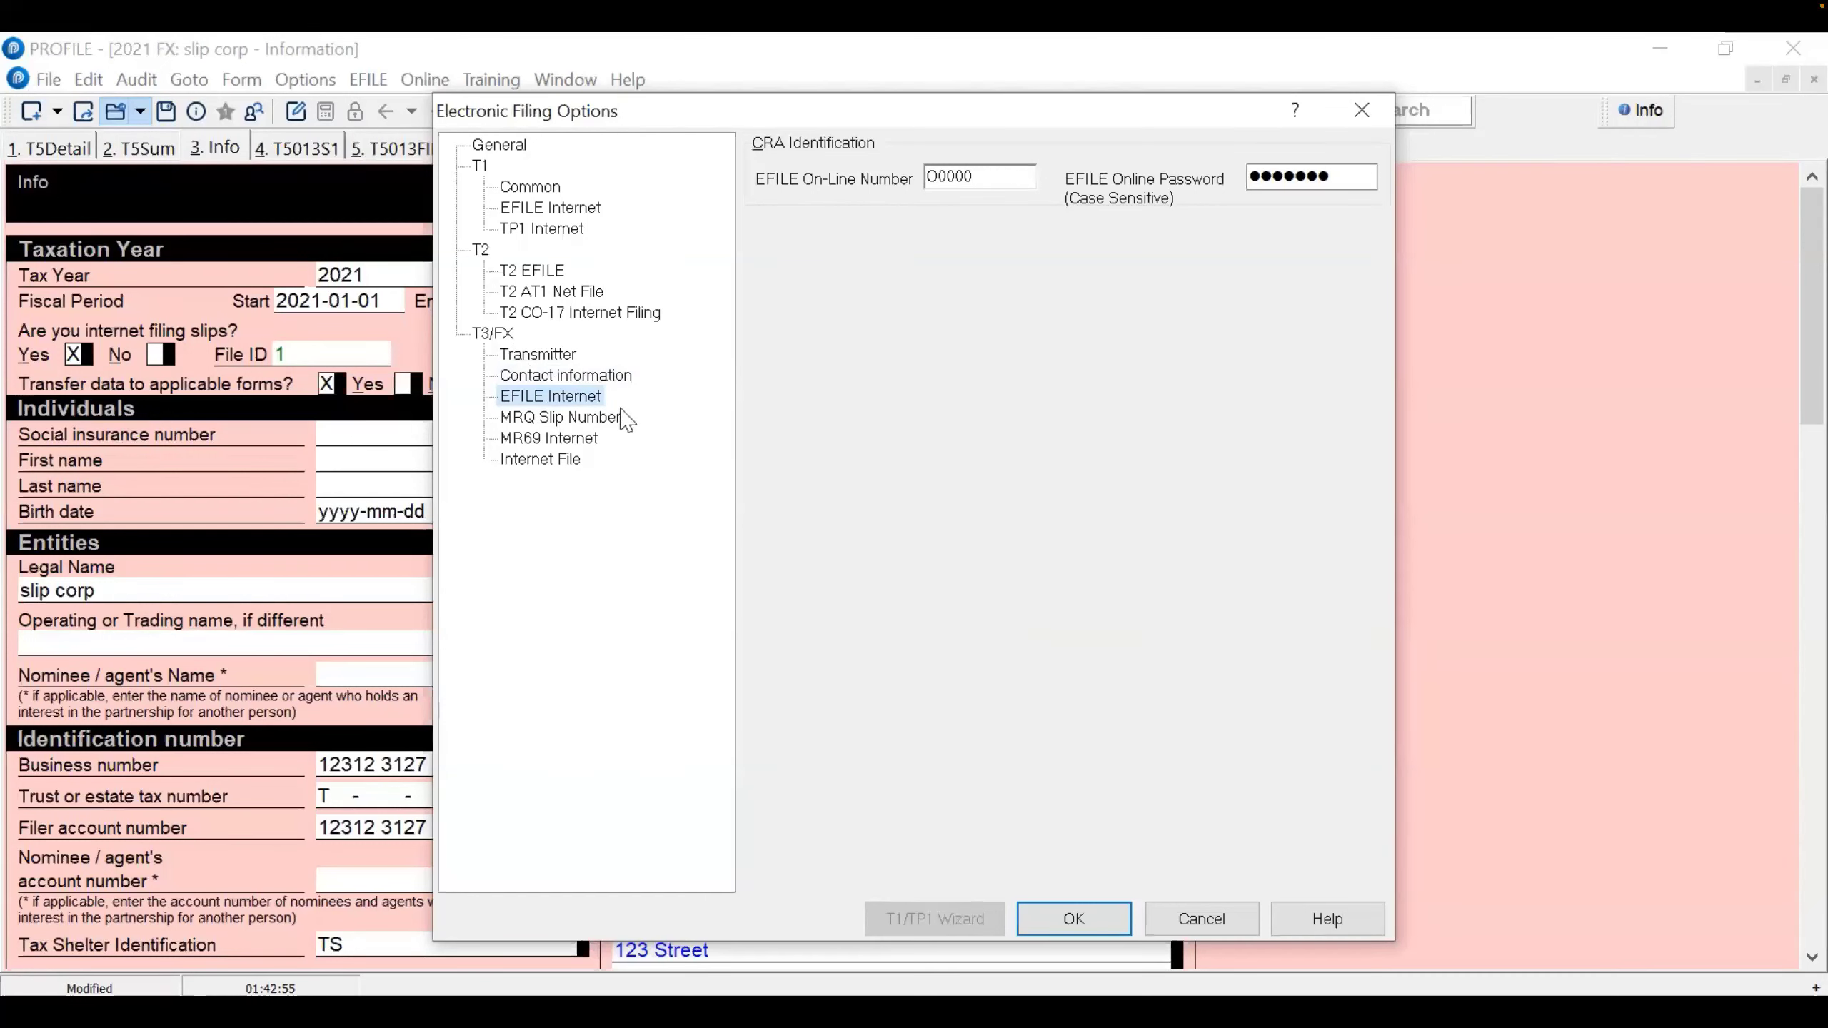
pyautogui.click(585, 421)
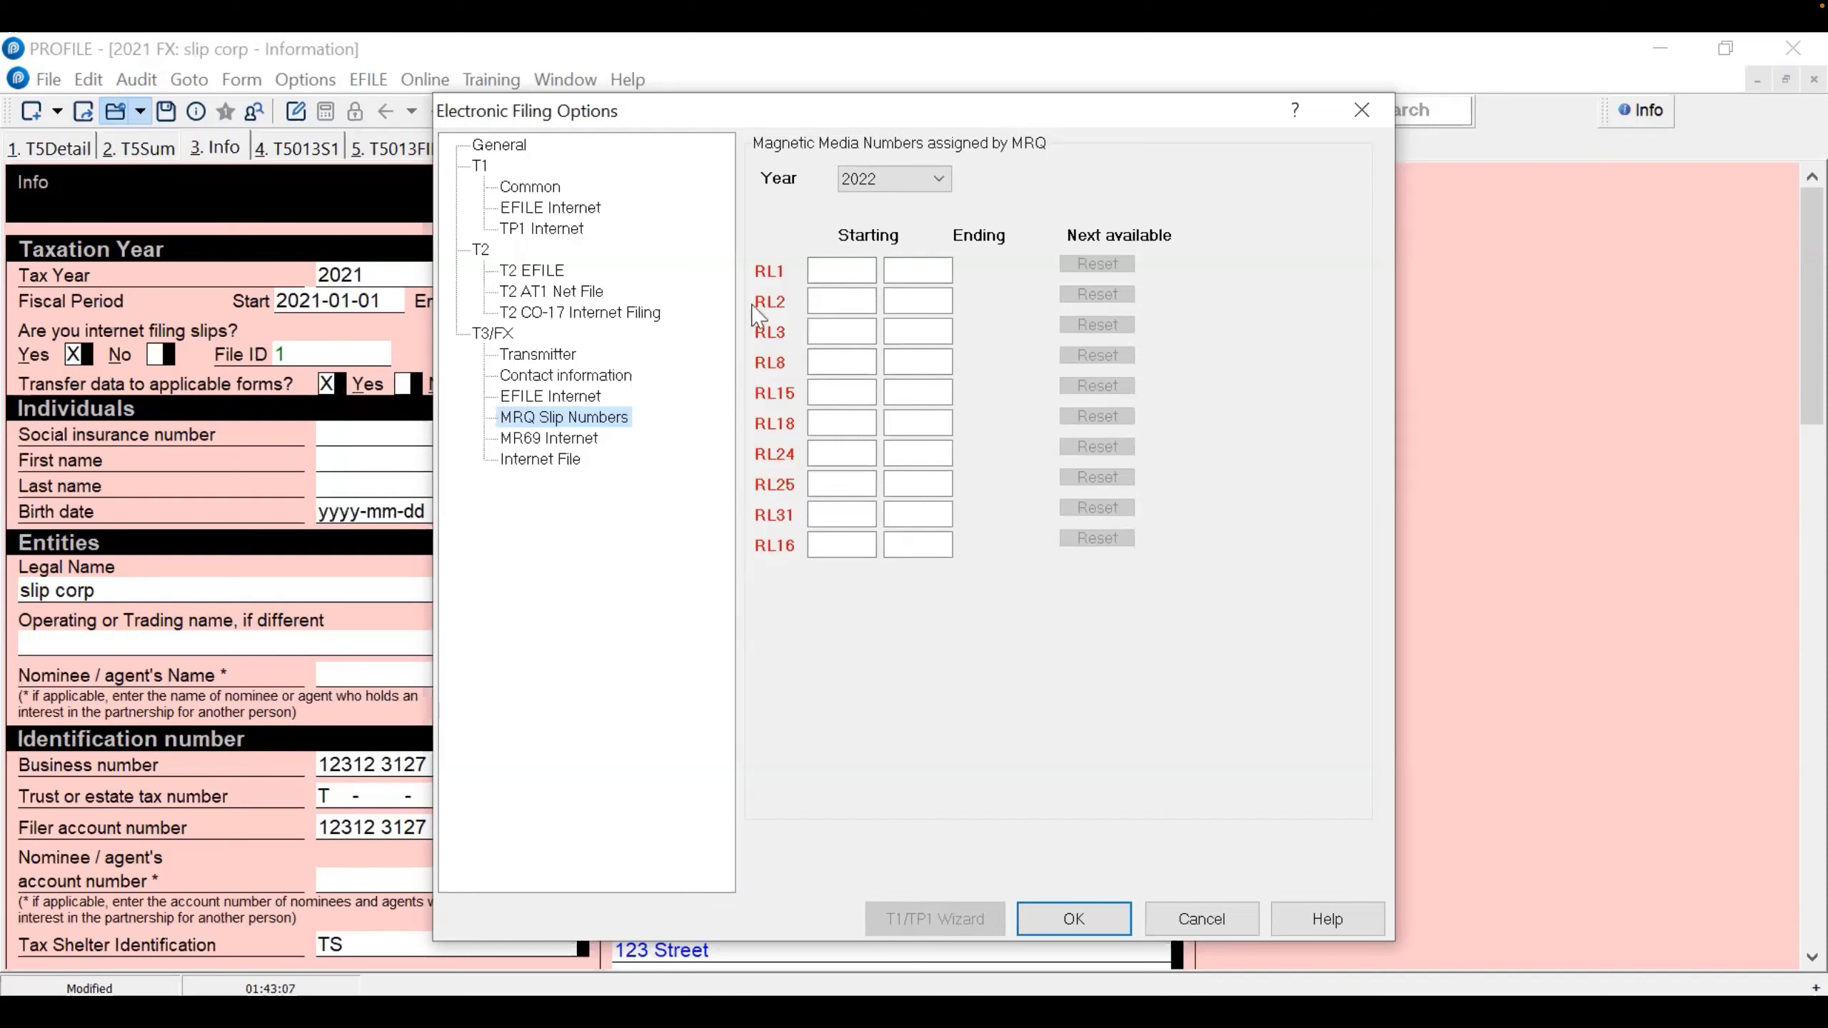
pyautogui.click(817, 272)
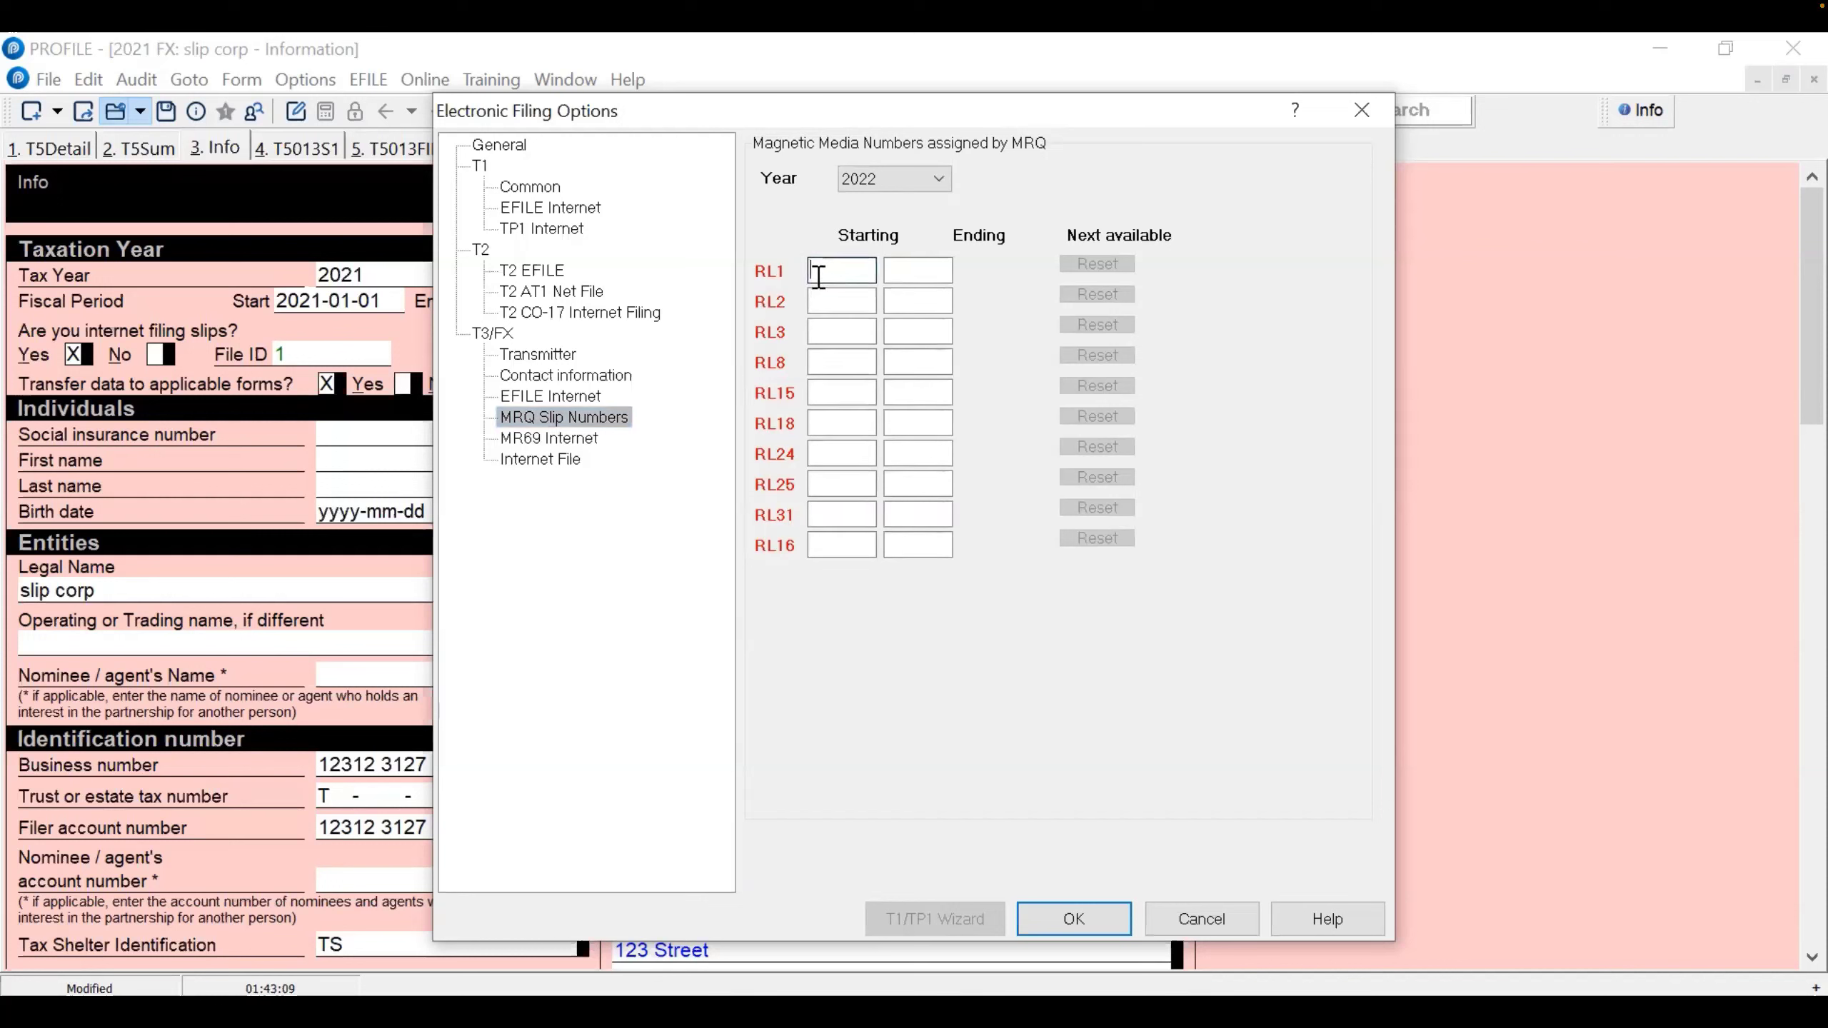
pyautogui.click(928, 270)
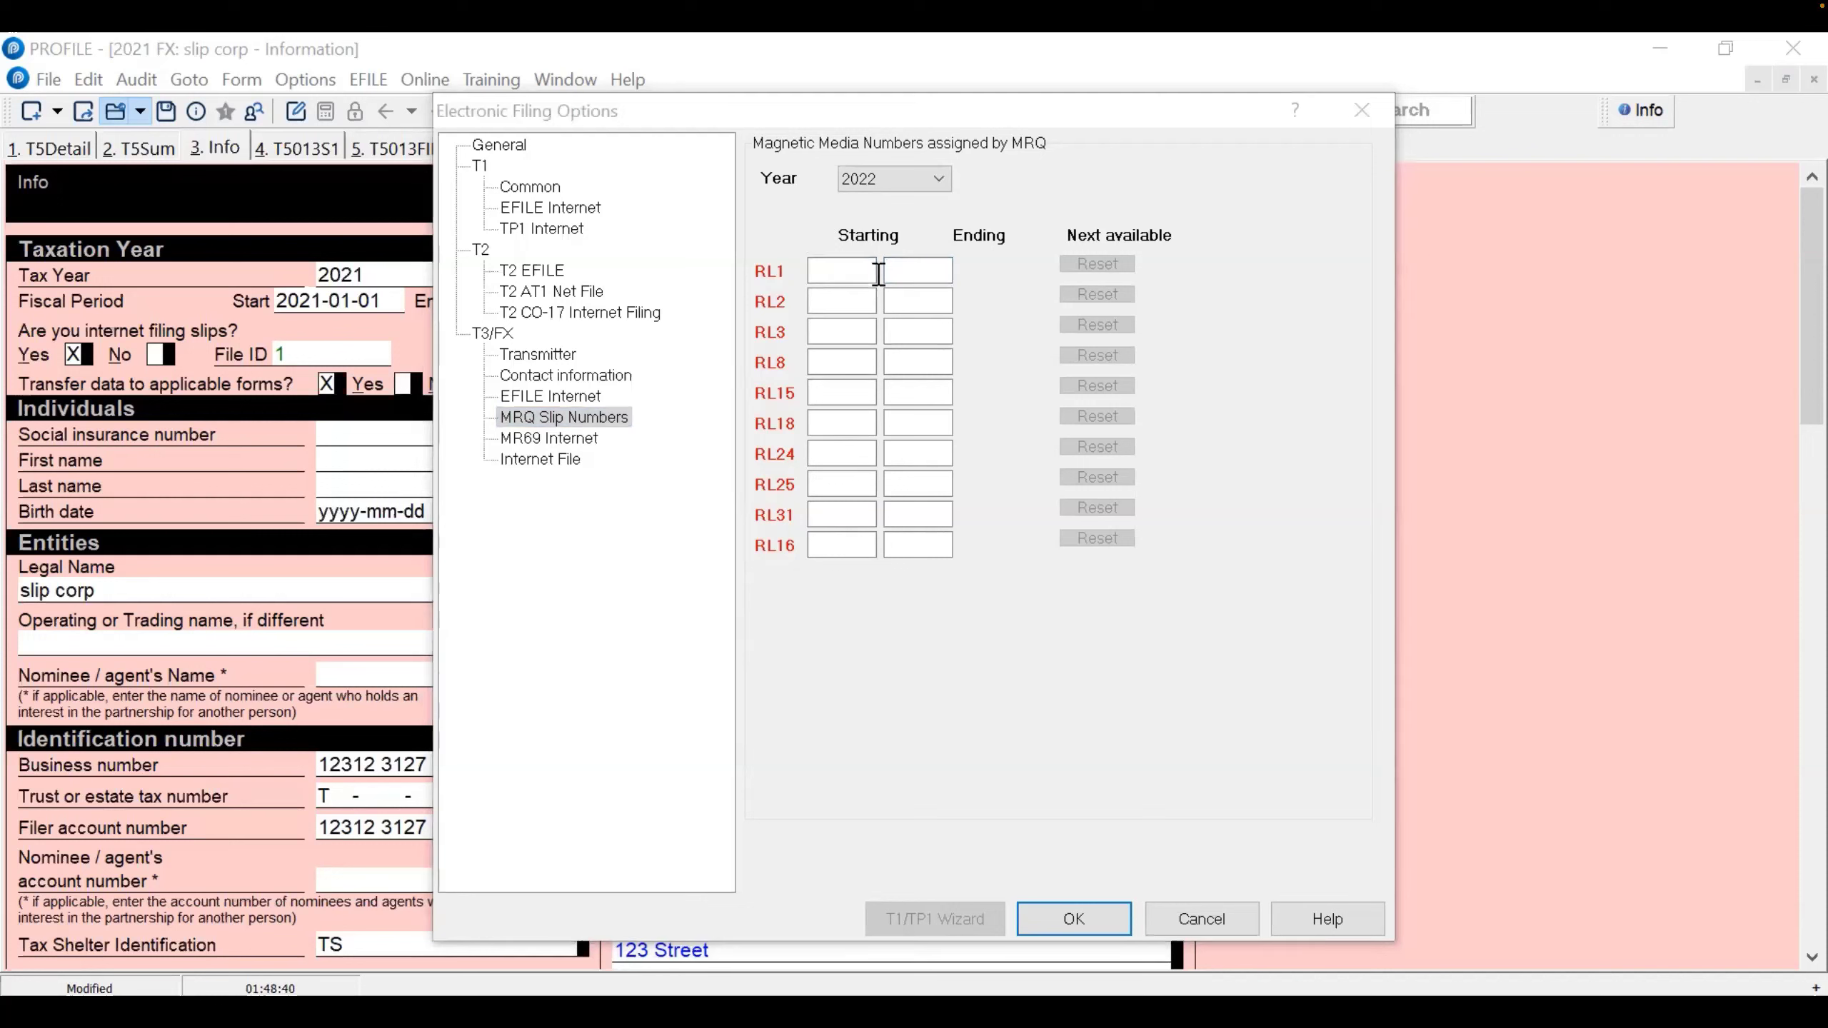
pyautogui.click(842, 268)
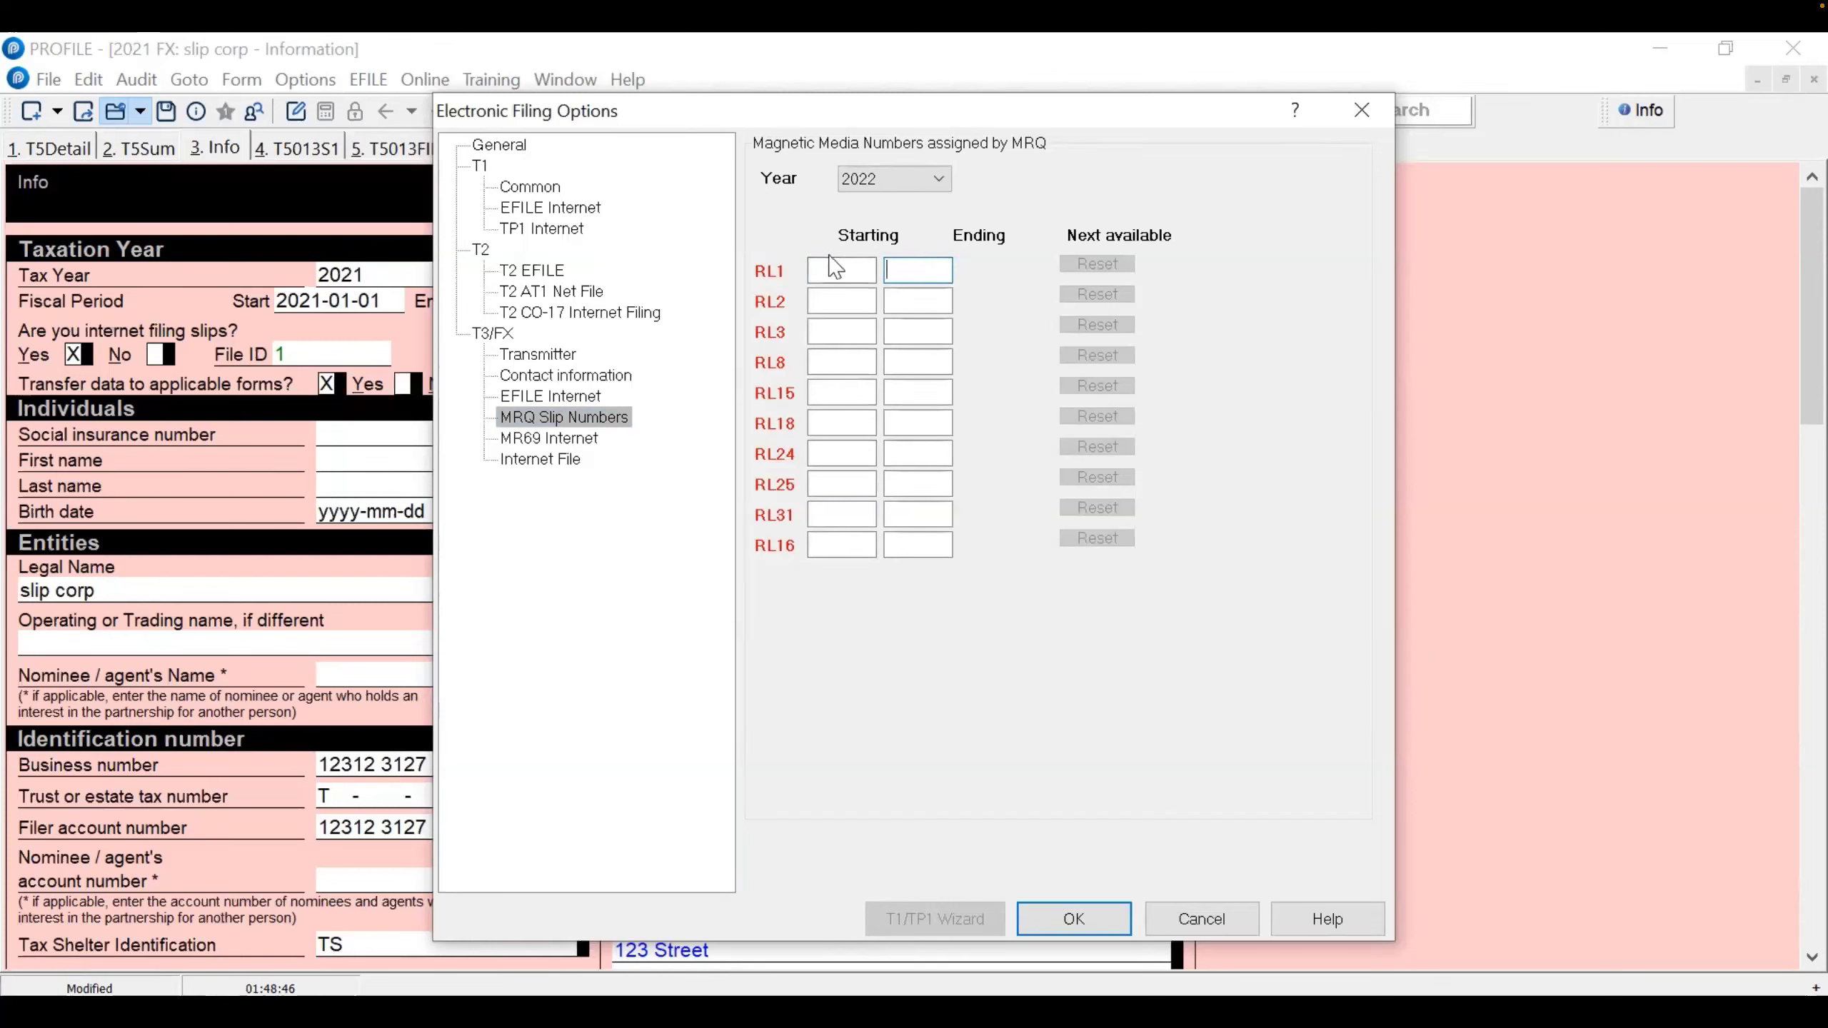
pyautogui.click(541, 458)
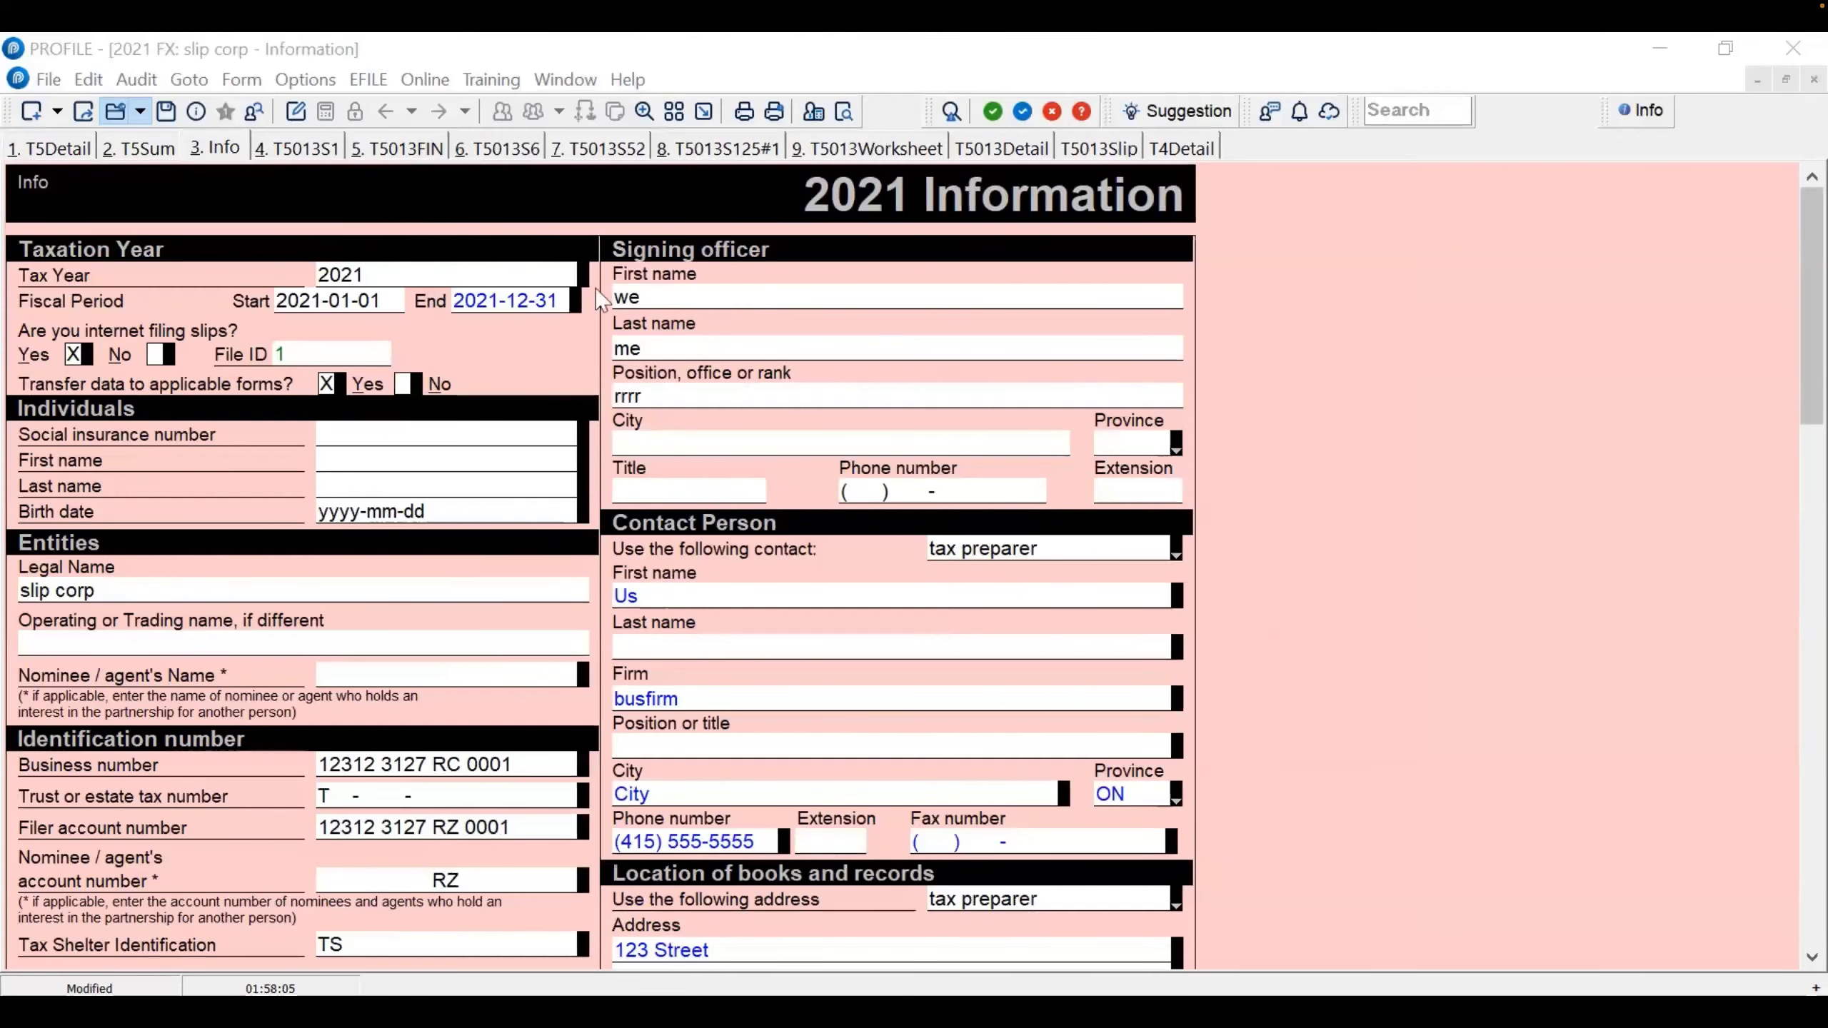
pyautogui.click(54, 85)
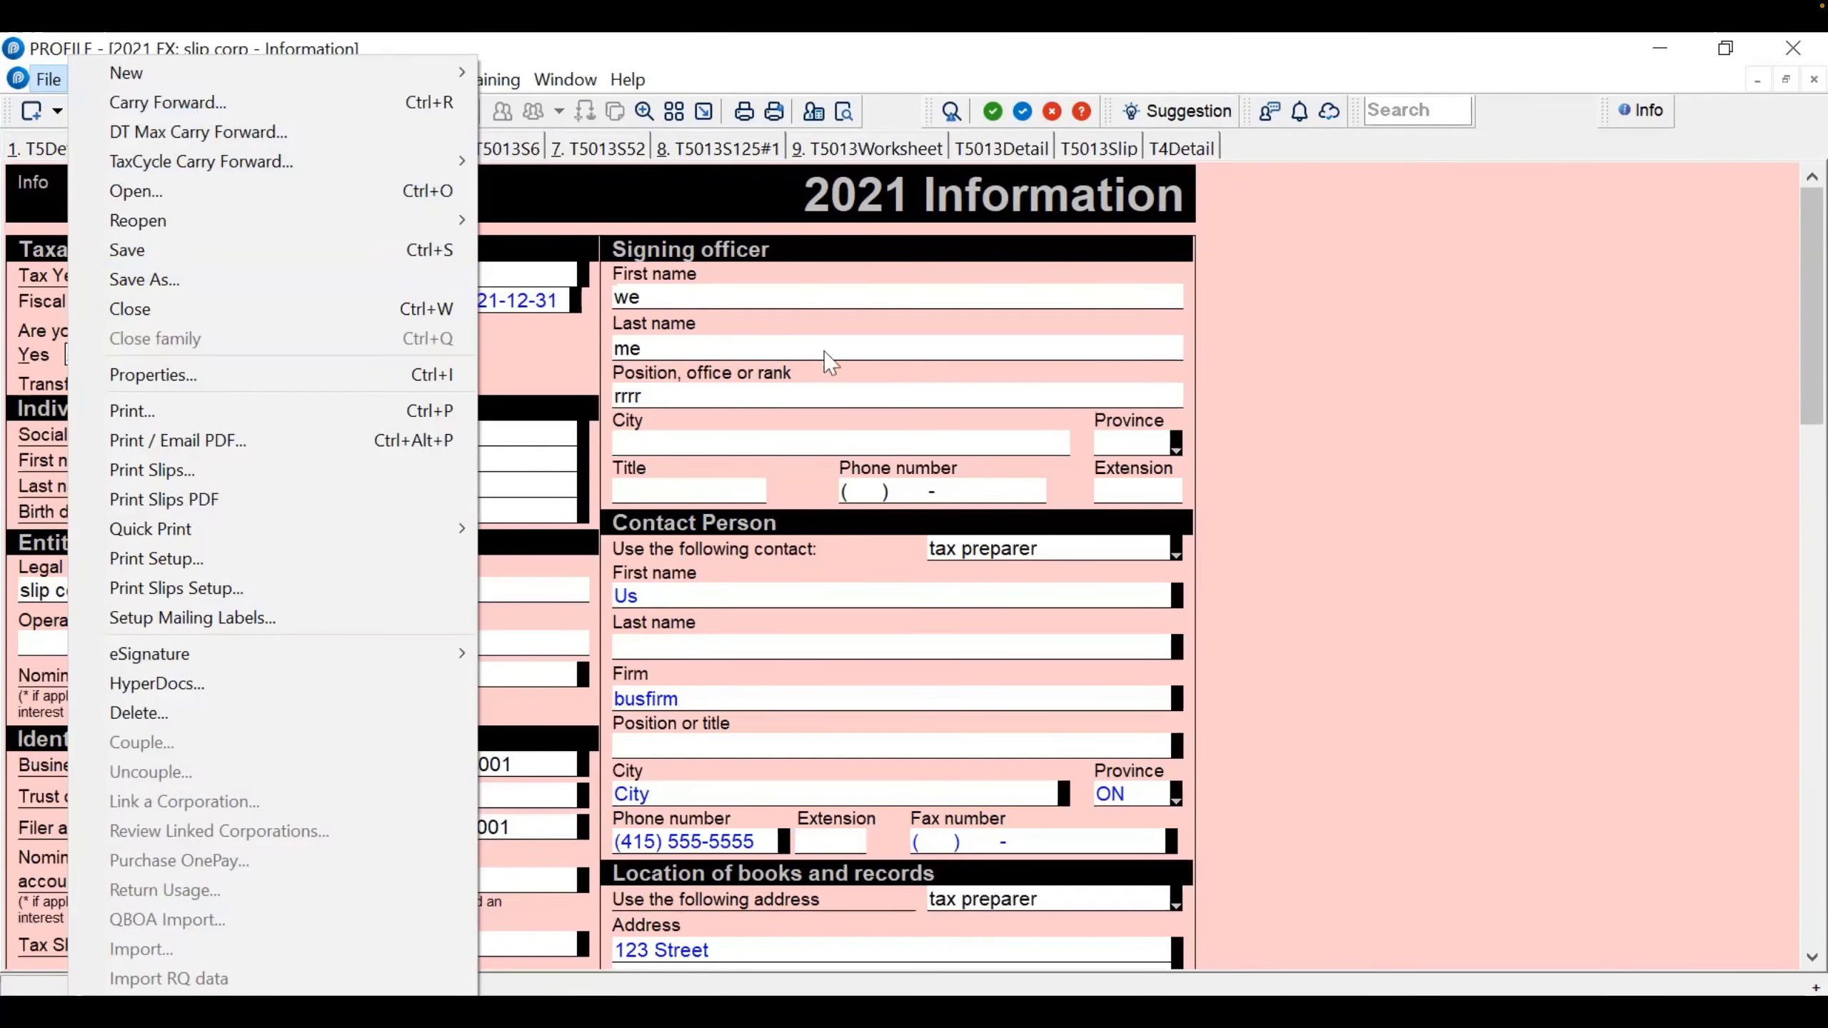
pyautogui.click(942, 450)
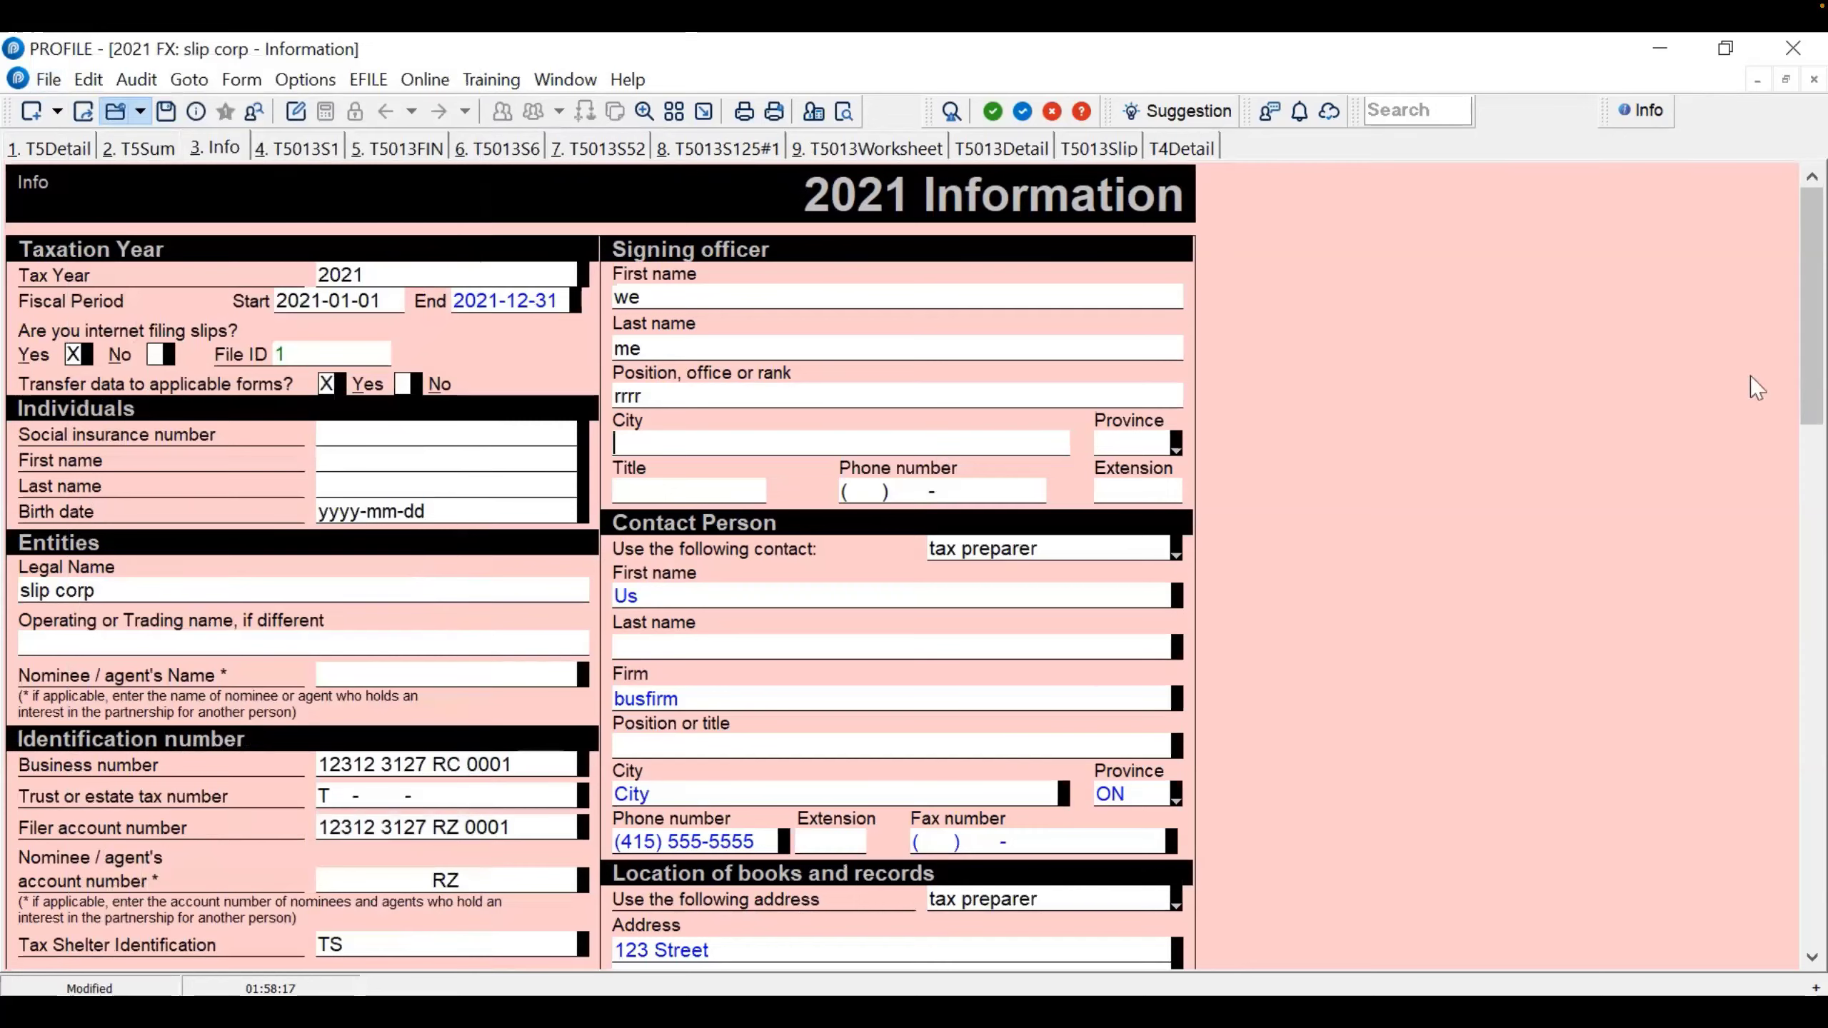
pyautogui.moveTo(1815, 298); pyautogui.dragTo(1300, 244)
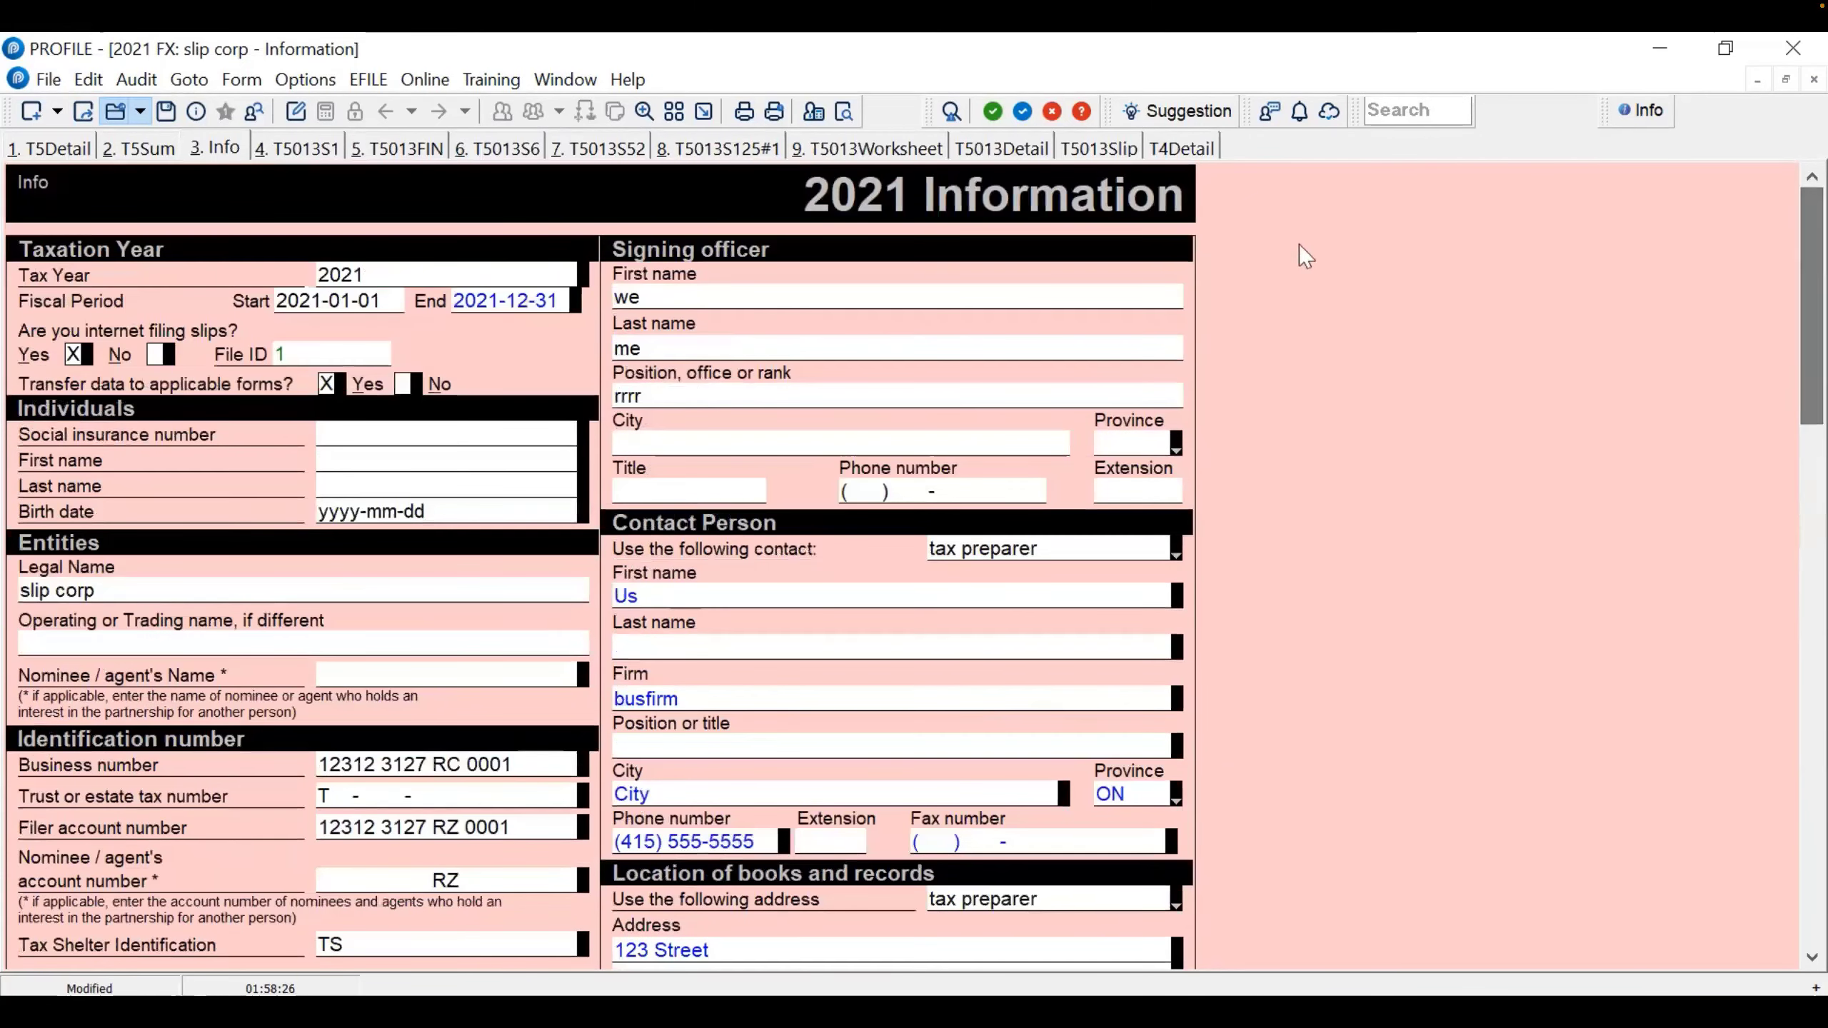
# Check the tax year, fiscal period and business number on the Info form
pyautogui.click(364, 272)
pyautogui.press('Tab')
pyautogui.press('Tab')
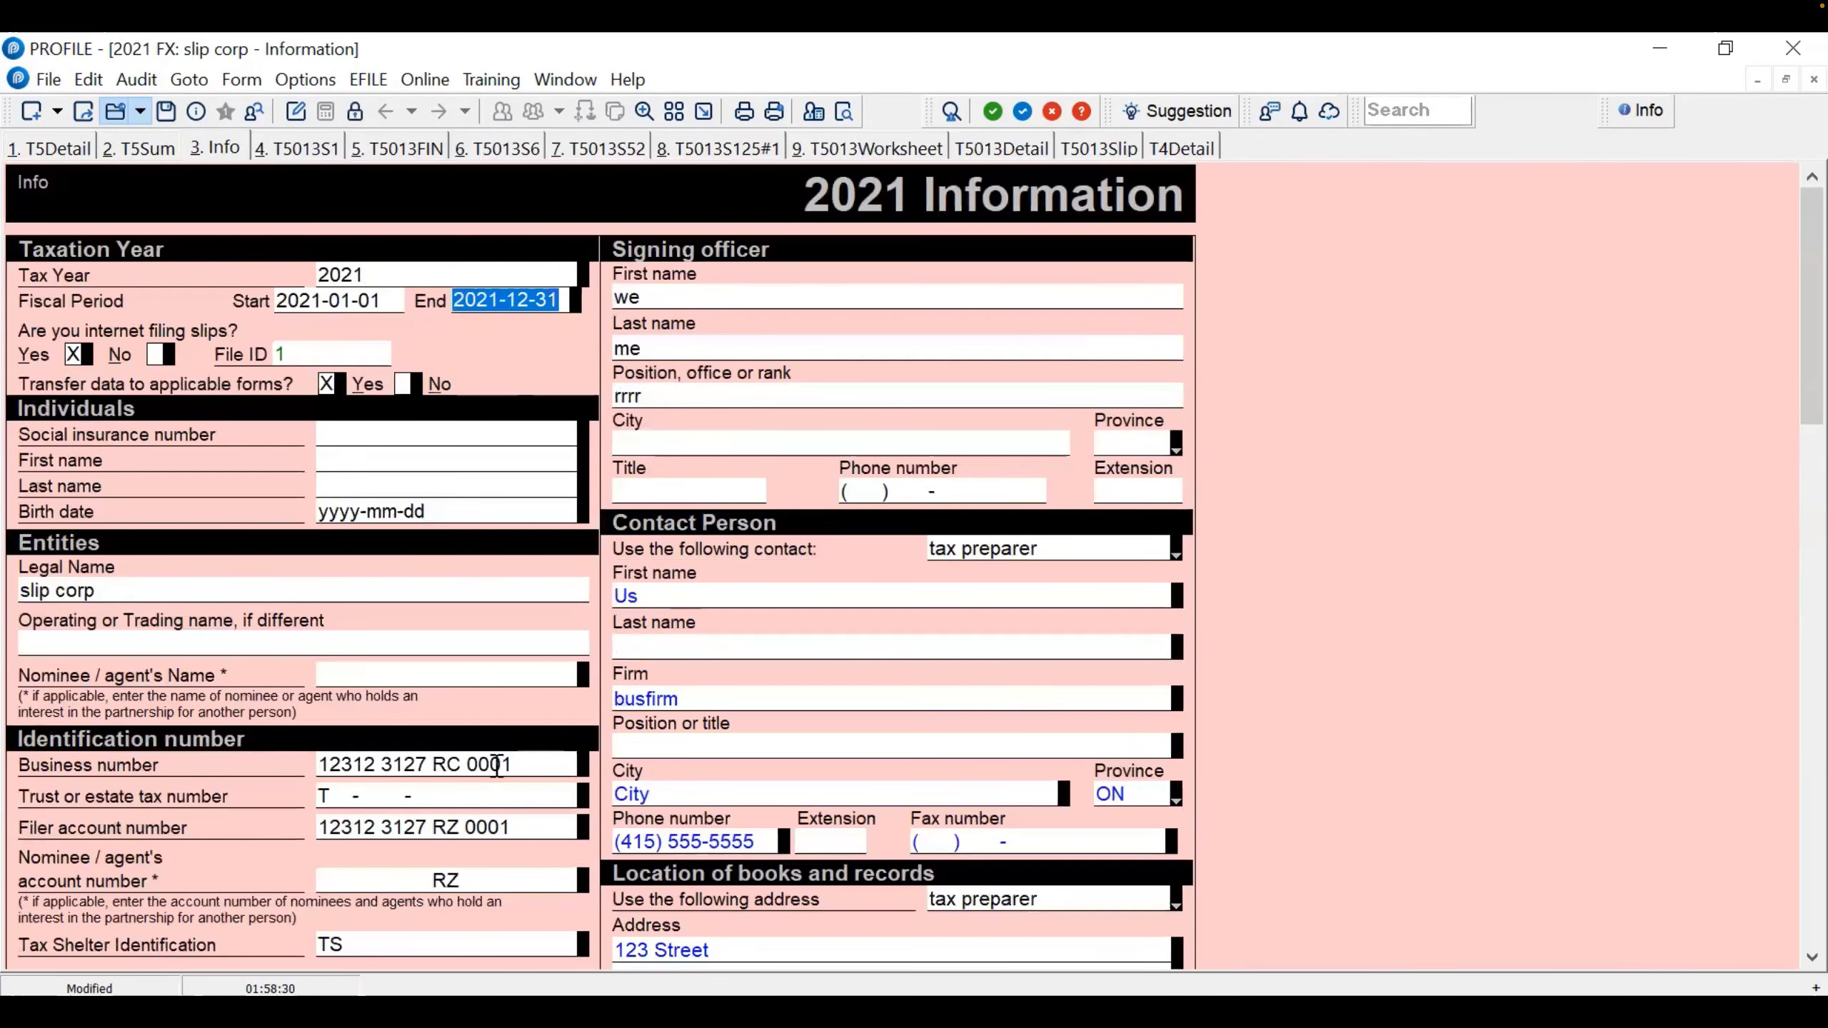
pyautogui.click(499, 765)
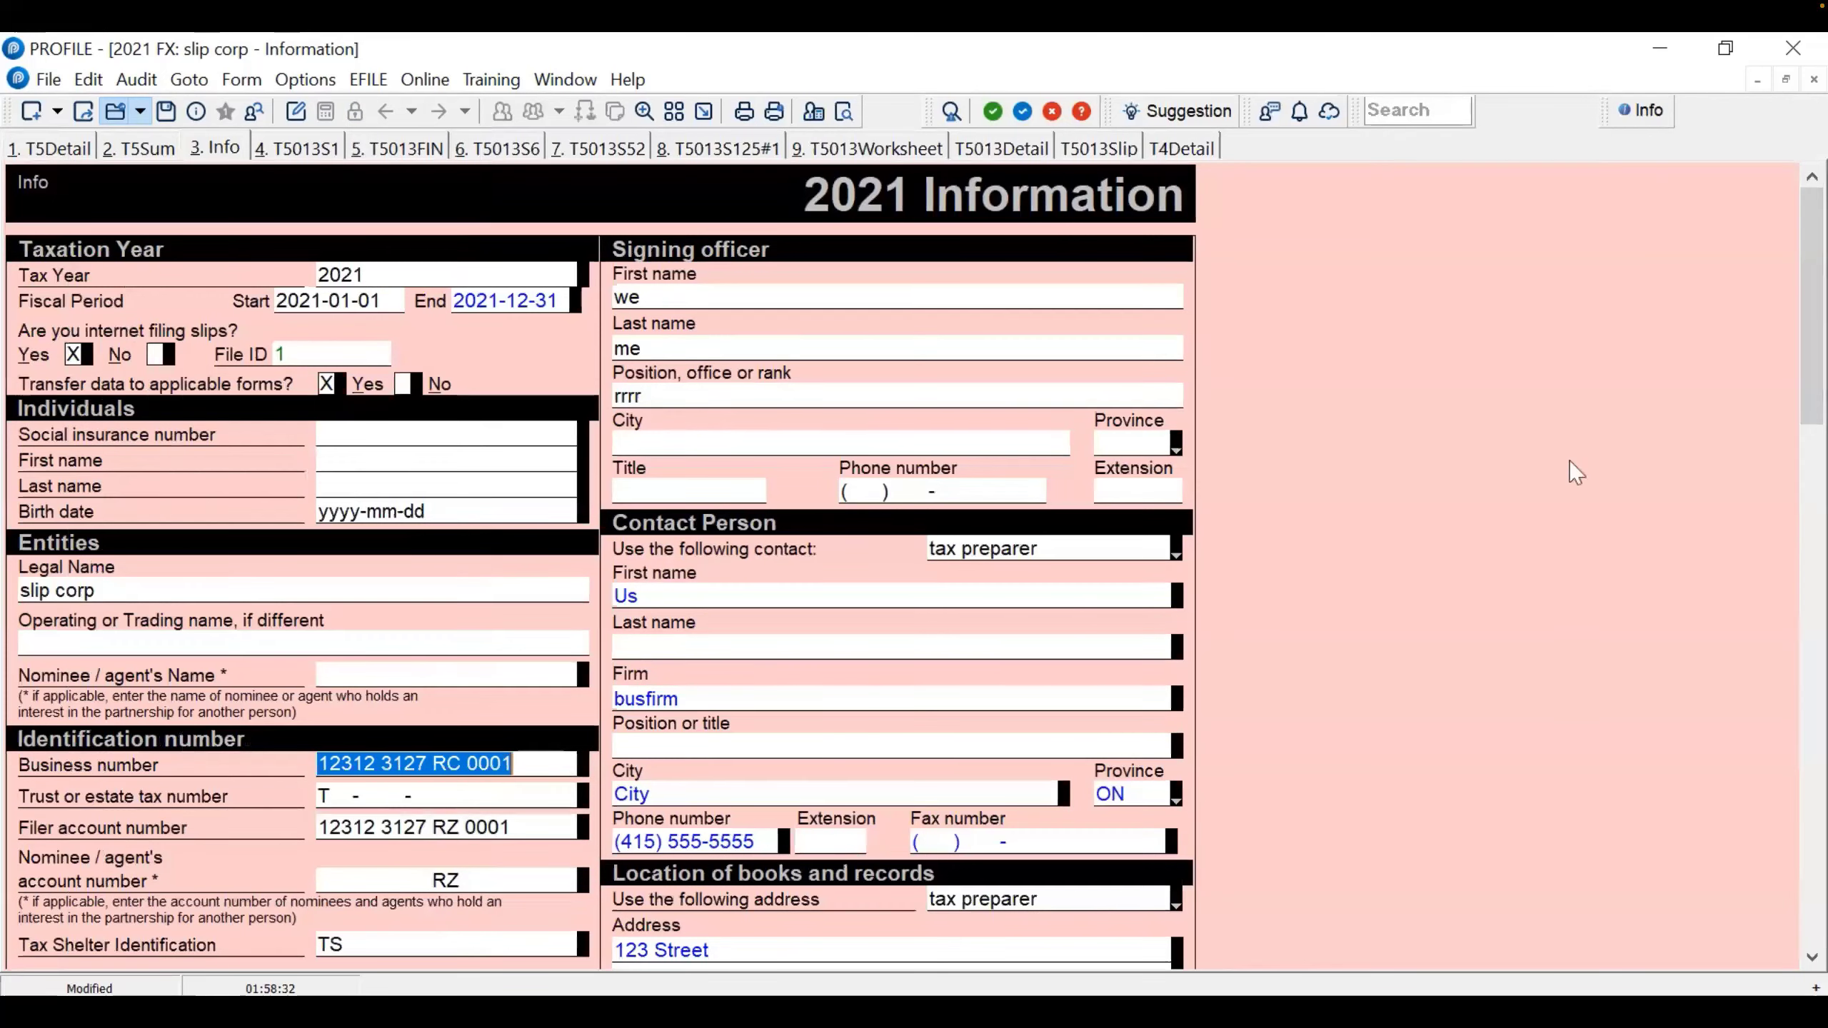
# Examine the tax year and the CPP, QPP and employee EI rates in the Info form's T4/RL-1 Summary section
pyautogui.moveTo(1818, 338)
pyautogui.mouseDown()
pyautogui.moveTo(1817, 384)
pyautogui.moveTo(1817, 339)
pyautogui.mouseUp()
pyautogui.moveTo(1815, 381); pyautogui.dragTo(1815, 655)
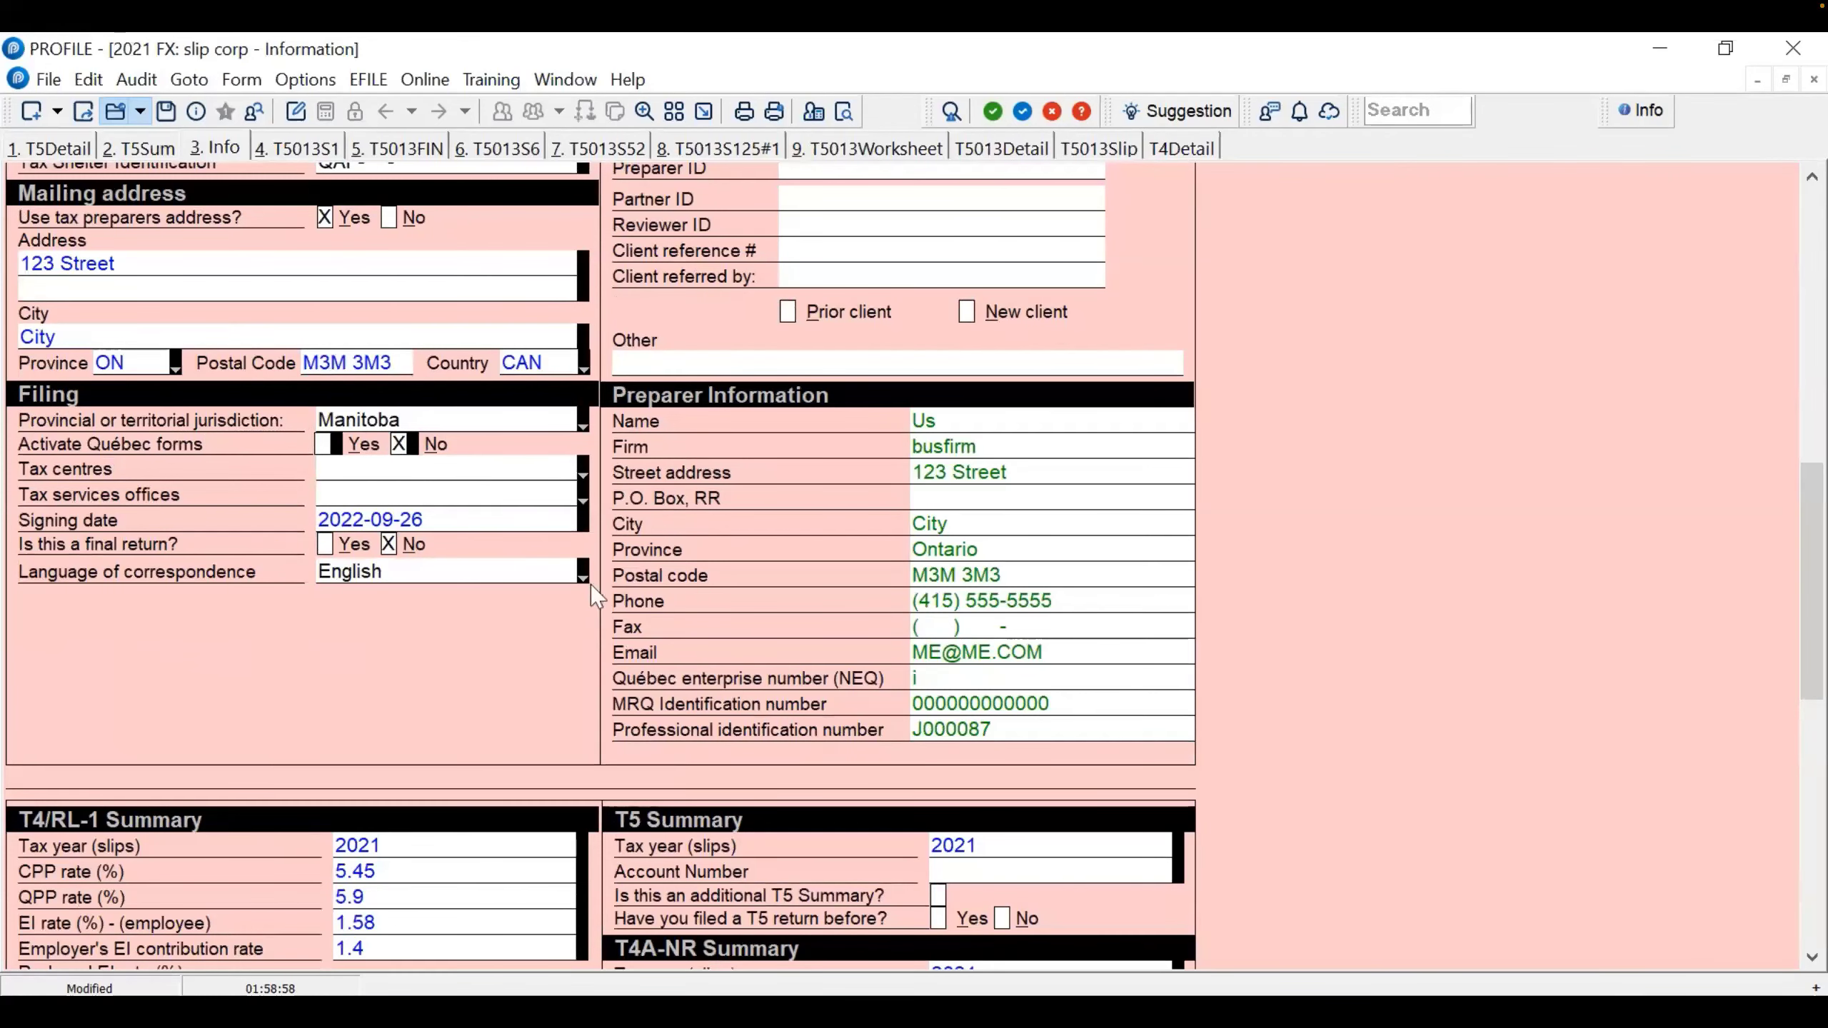
pyautogui.moveTo(1823, 516); pyautogui.dragTo(1824, 673)
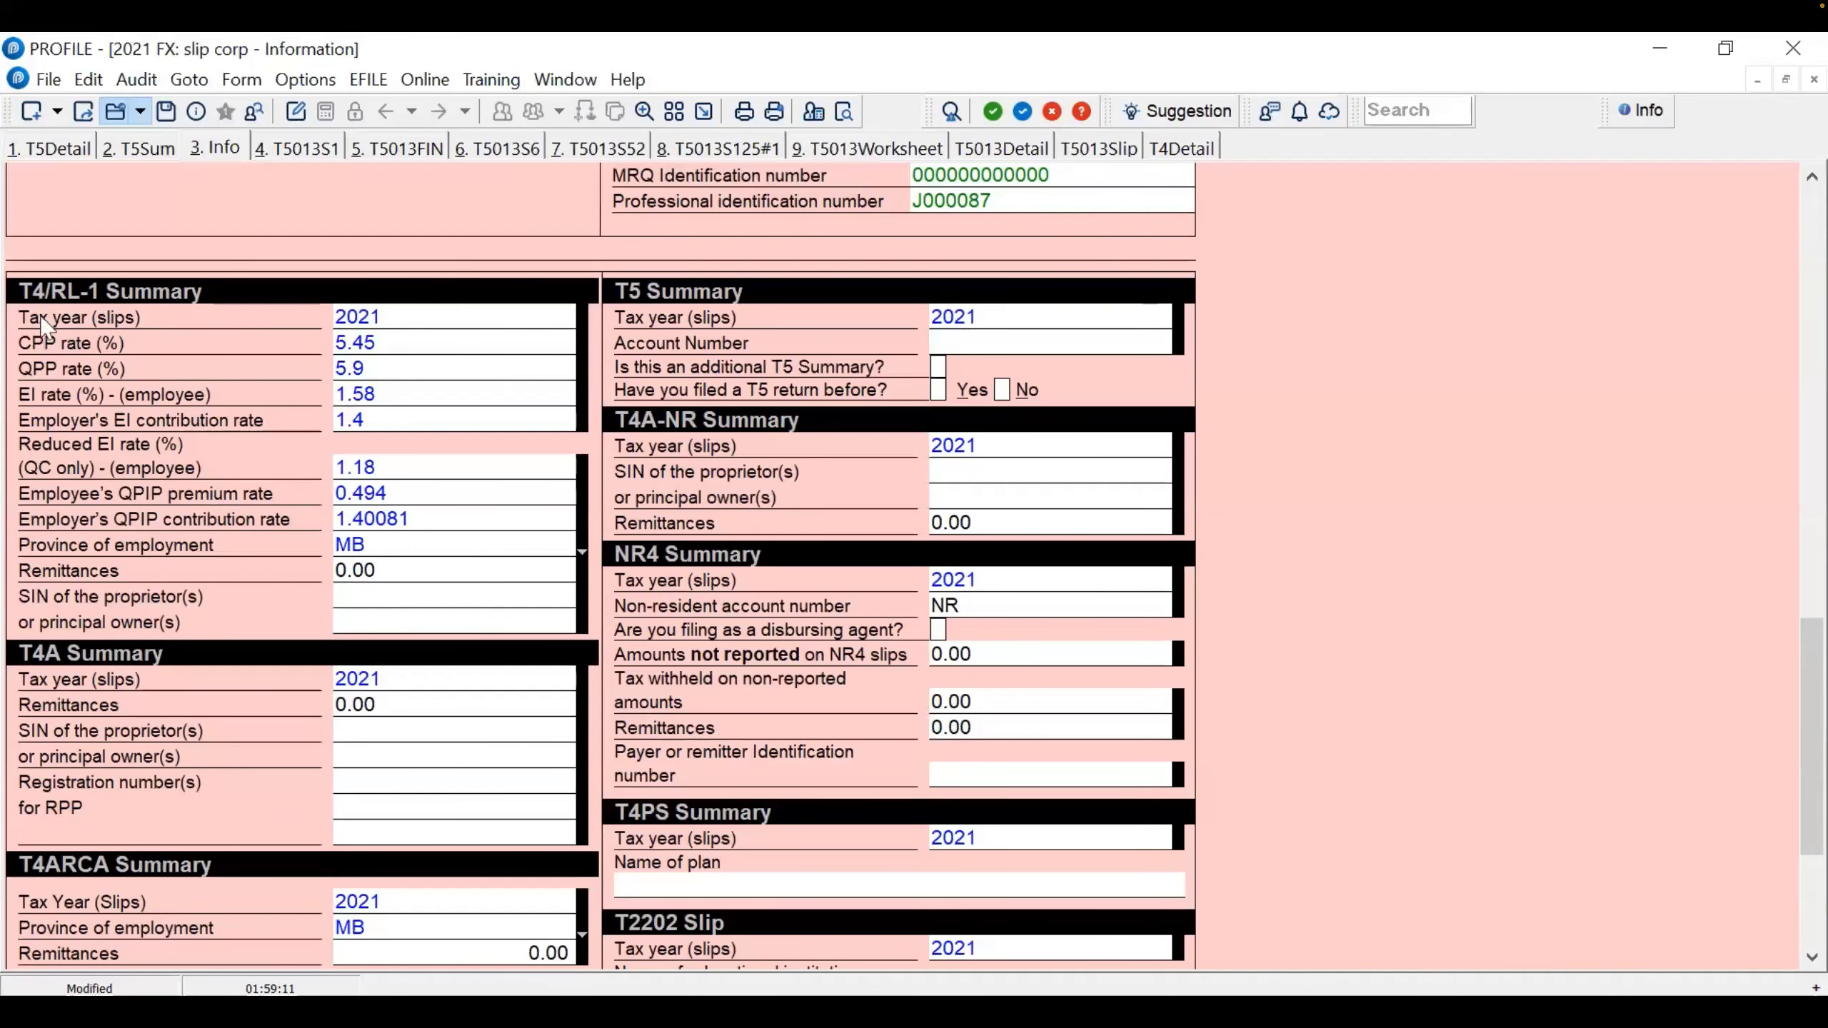
pyautogui.click(388, 318)
pyautogui.click(389, 339)
pyautogui.click(390, 367)
pyautogui.click(394, 396)
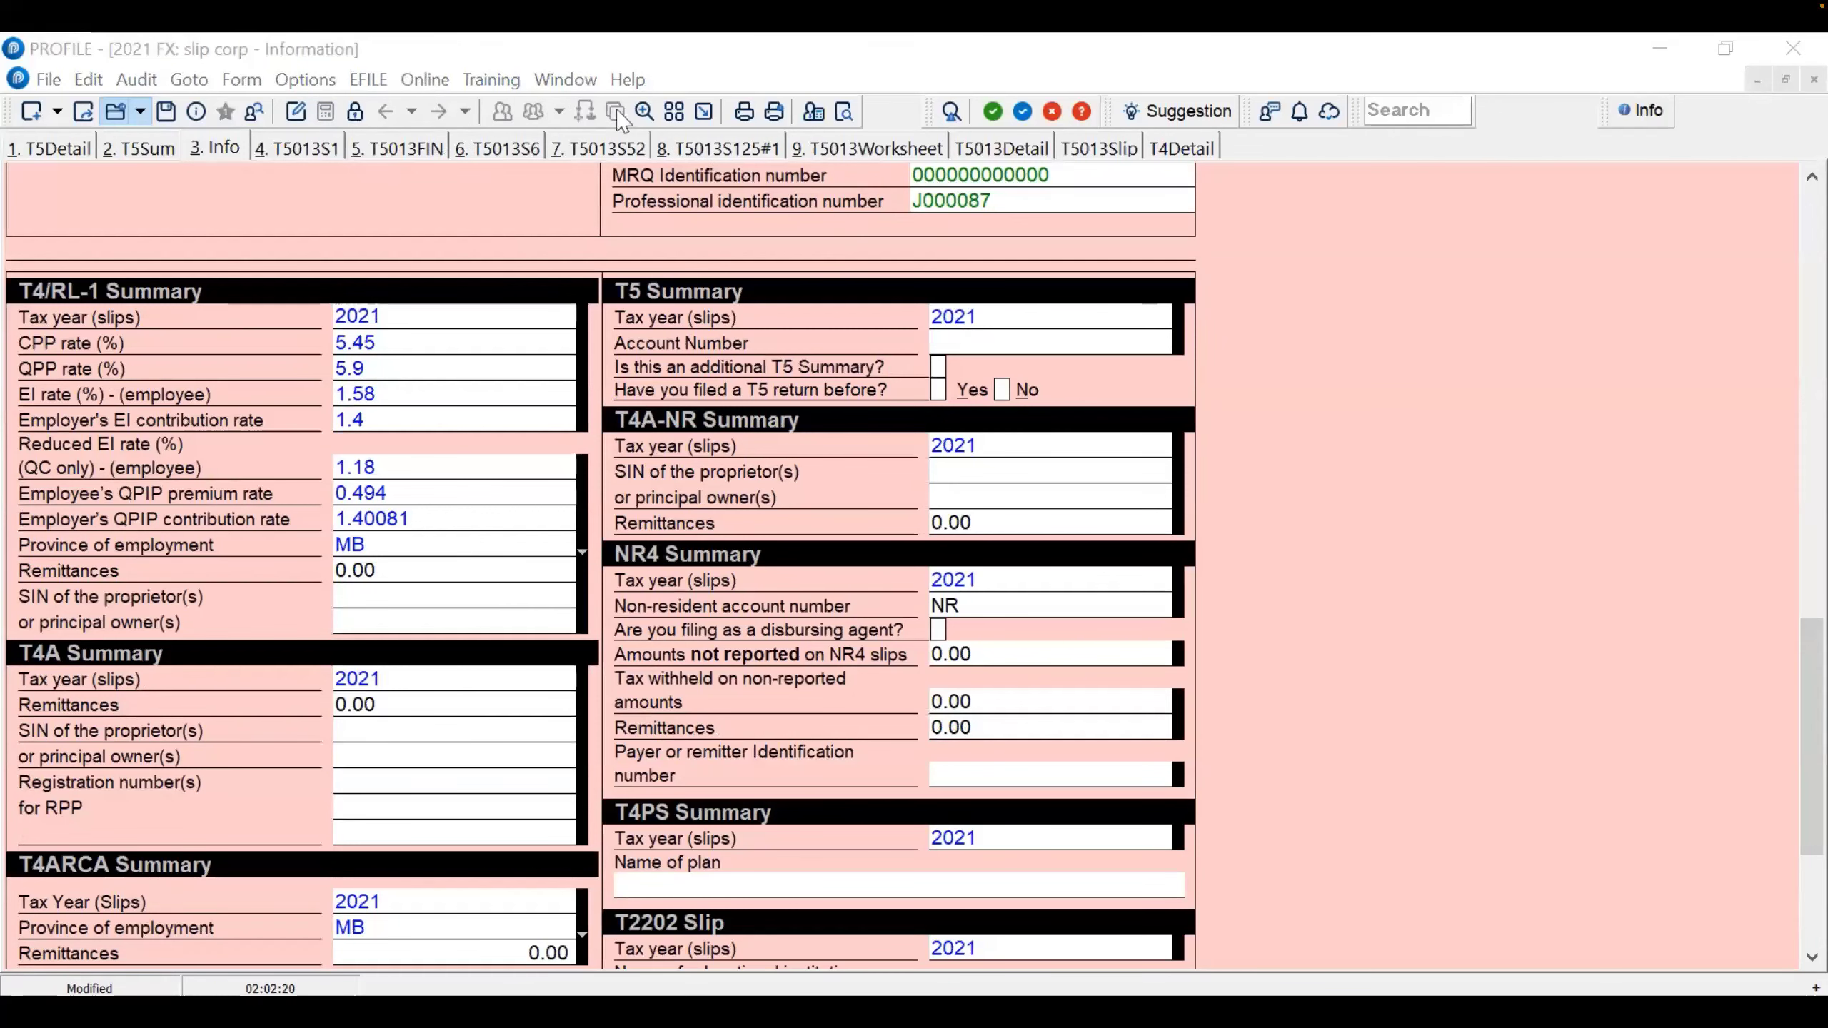
# Open the T4 Details form by looking up "t4" in the Form Explorer
pyautogui.click(844, 112)
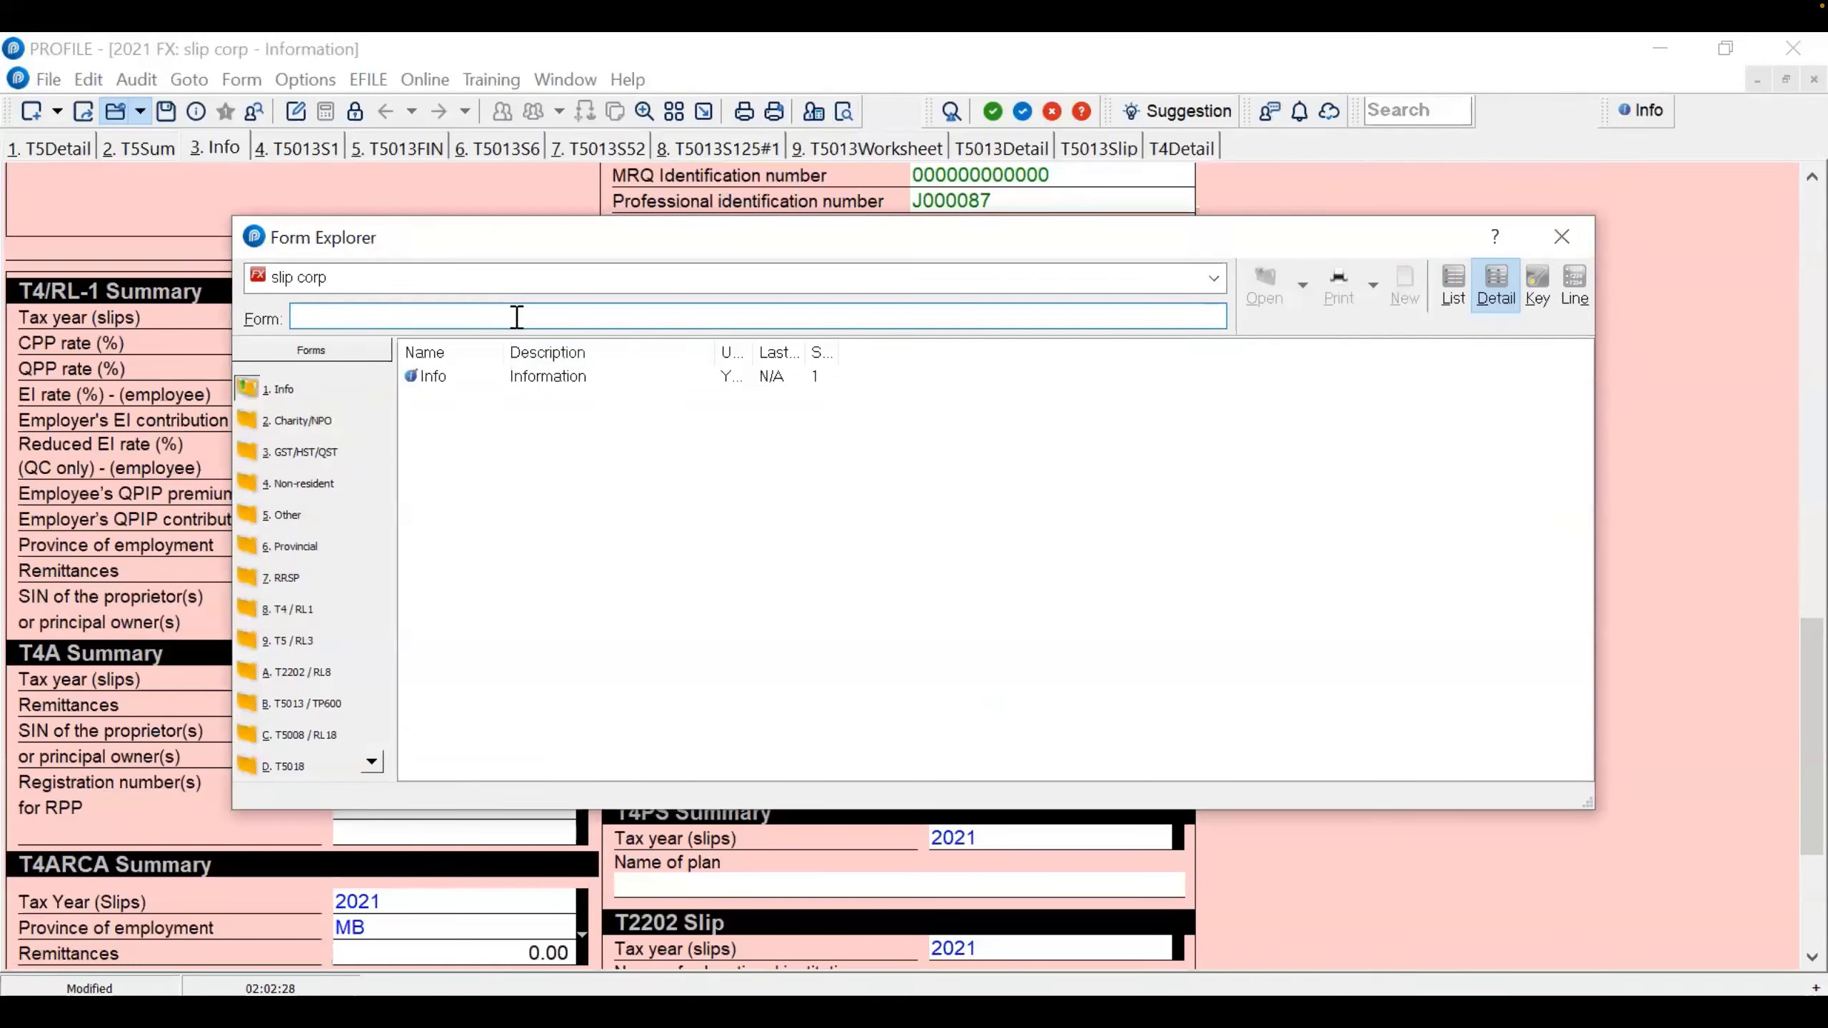
pyautogui.write('t4')
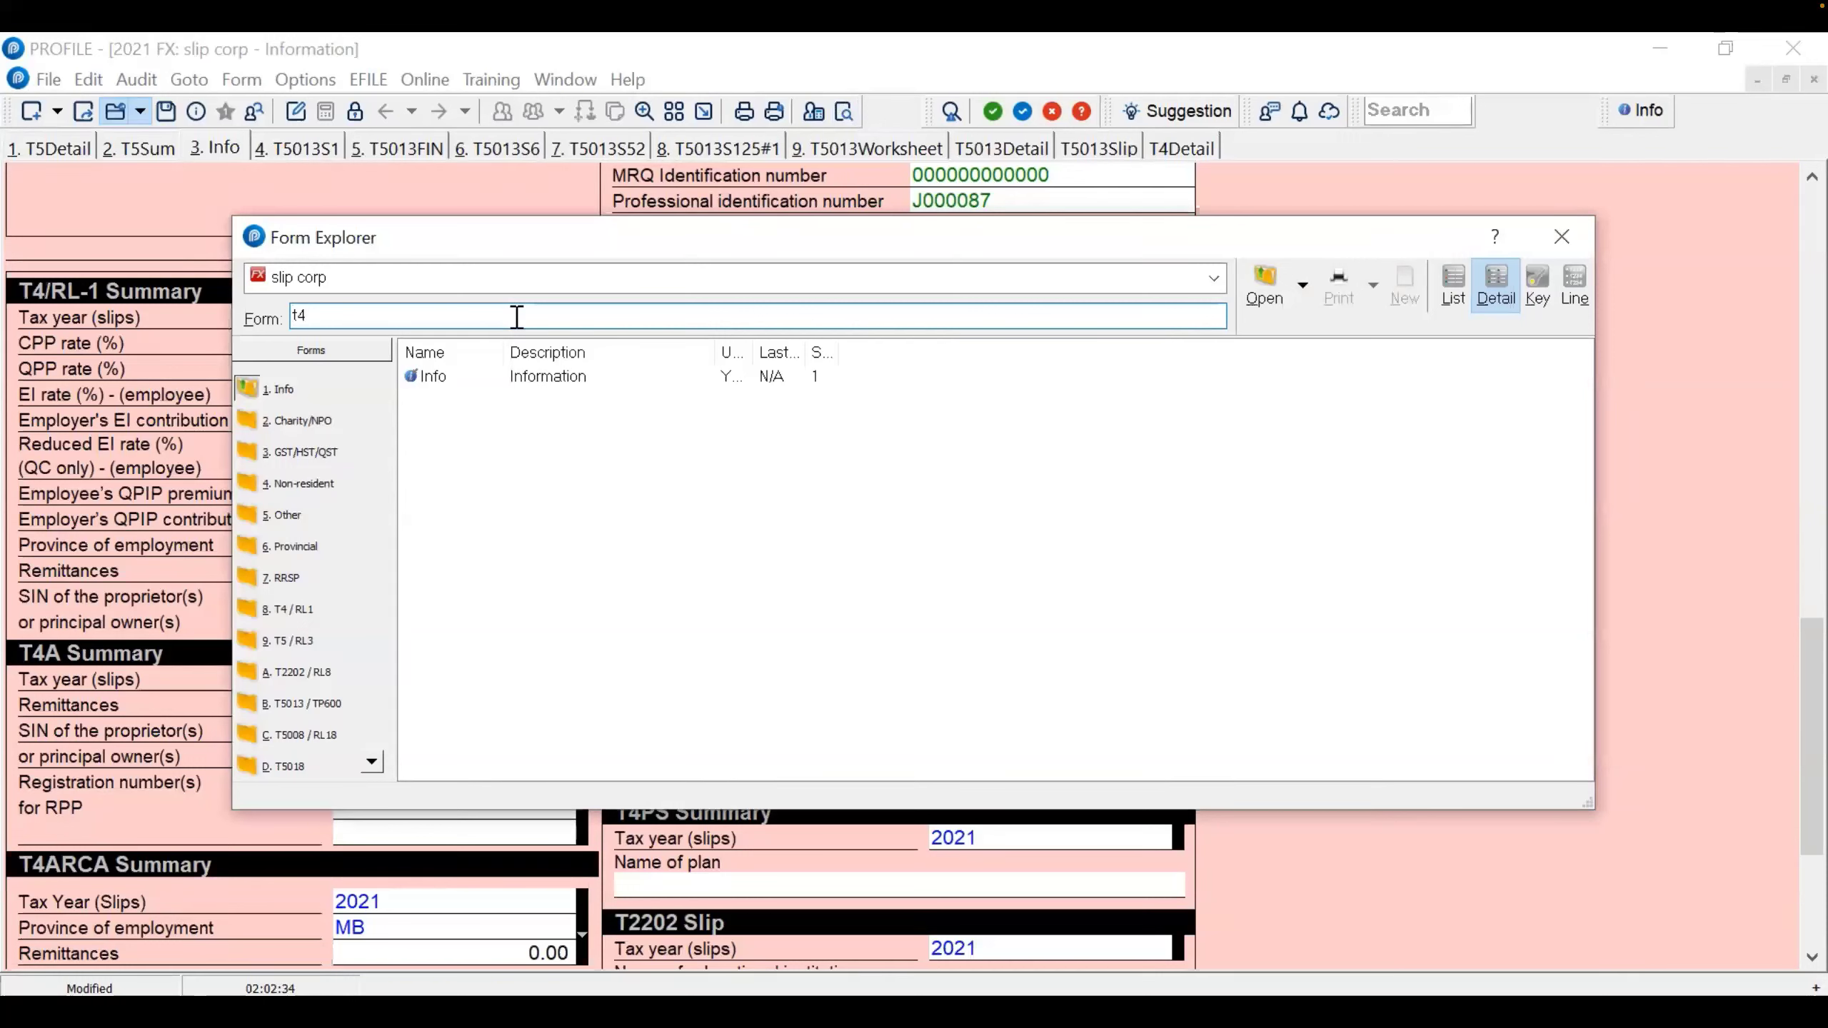
pyautogui.press('Return')
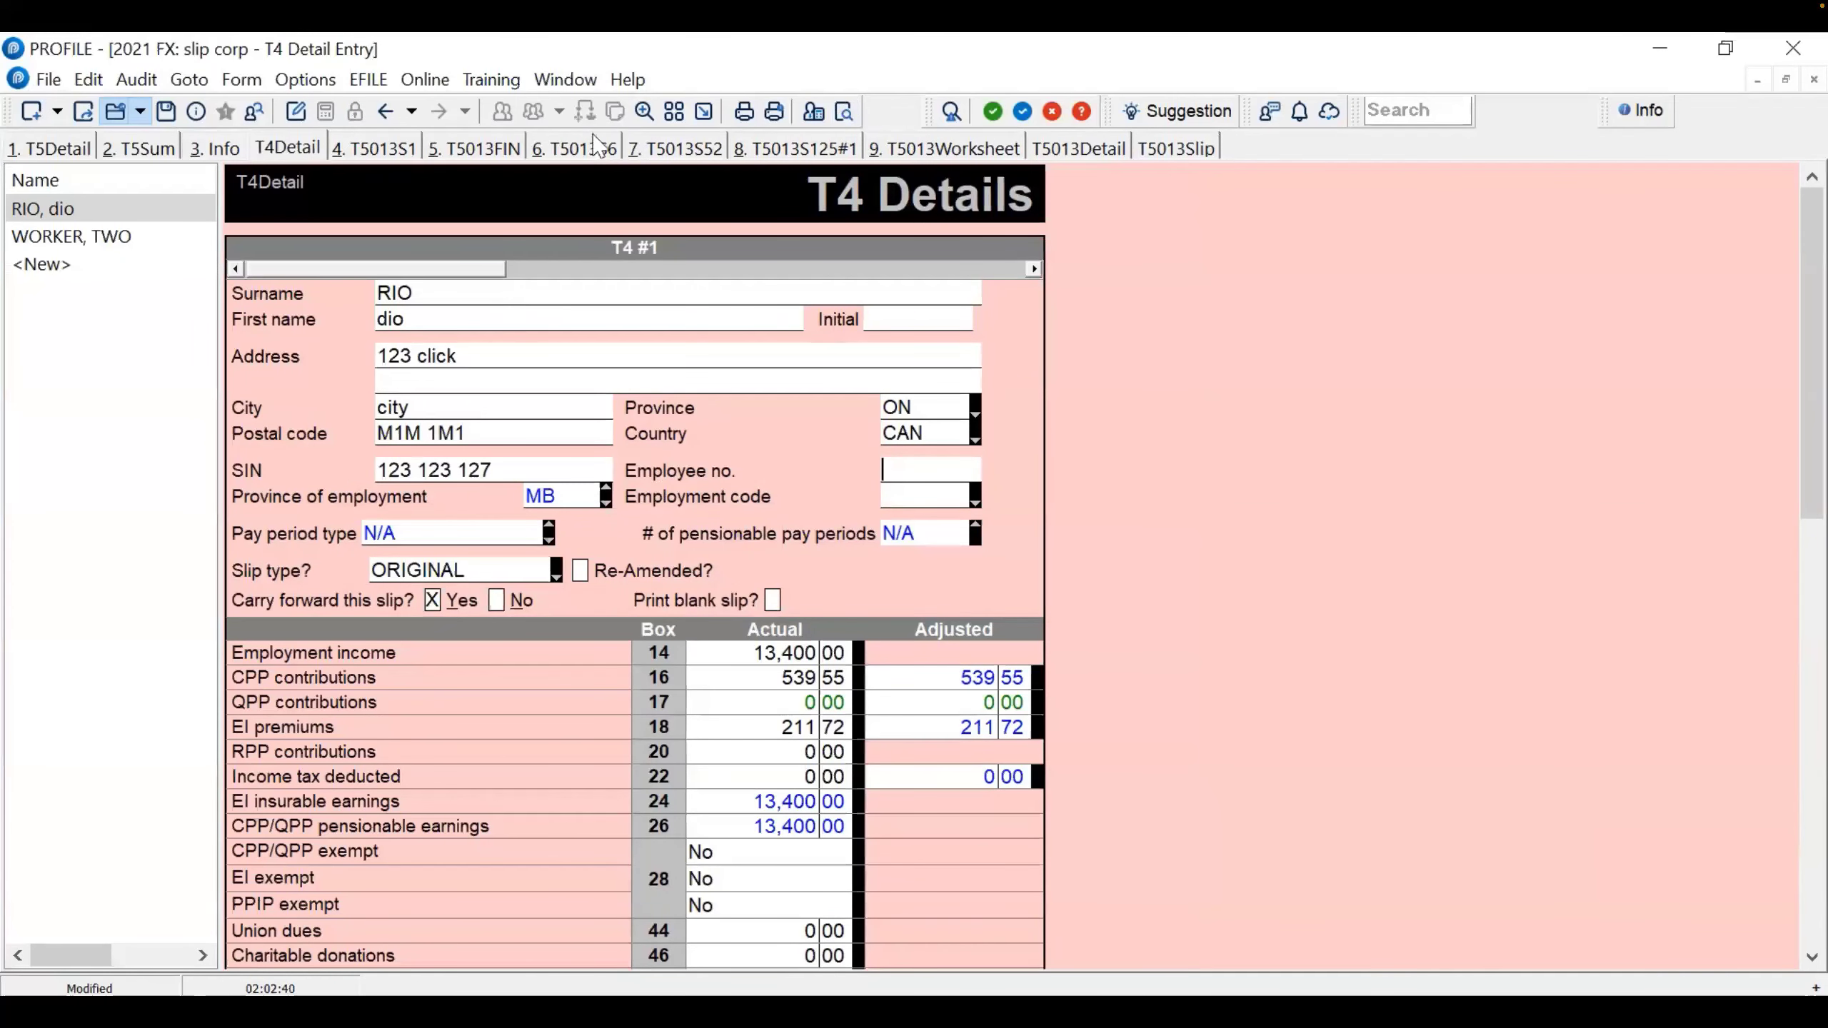
# Examine the first T4 slip's surname, employment income in box 14 and CPP contributions in box 16
pyautogui.click(446, 283)
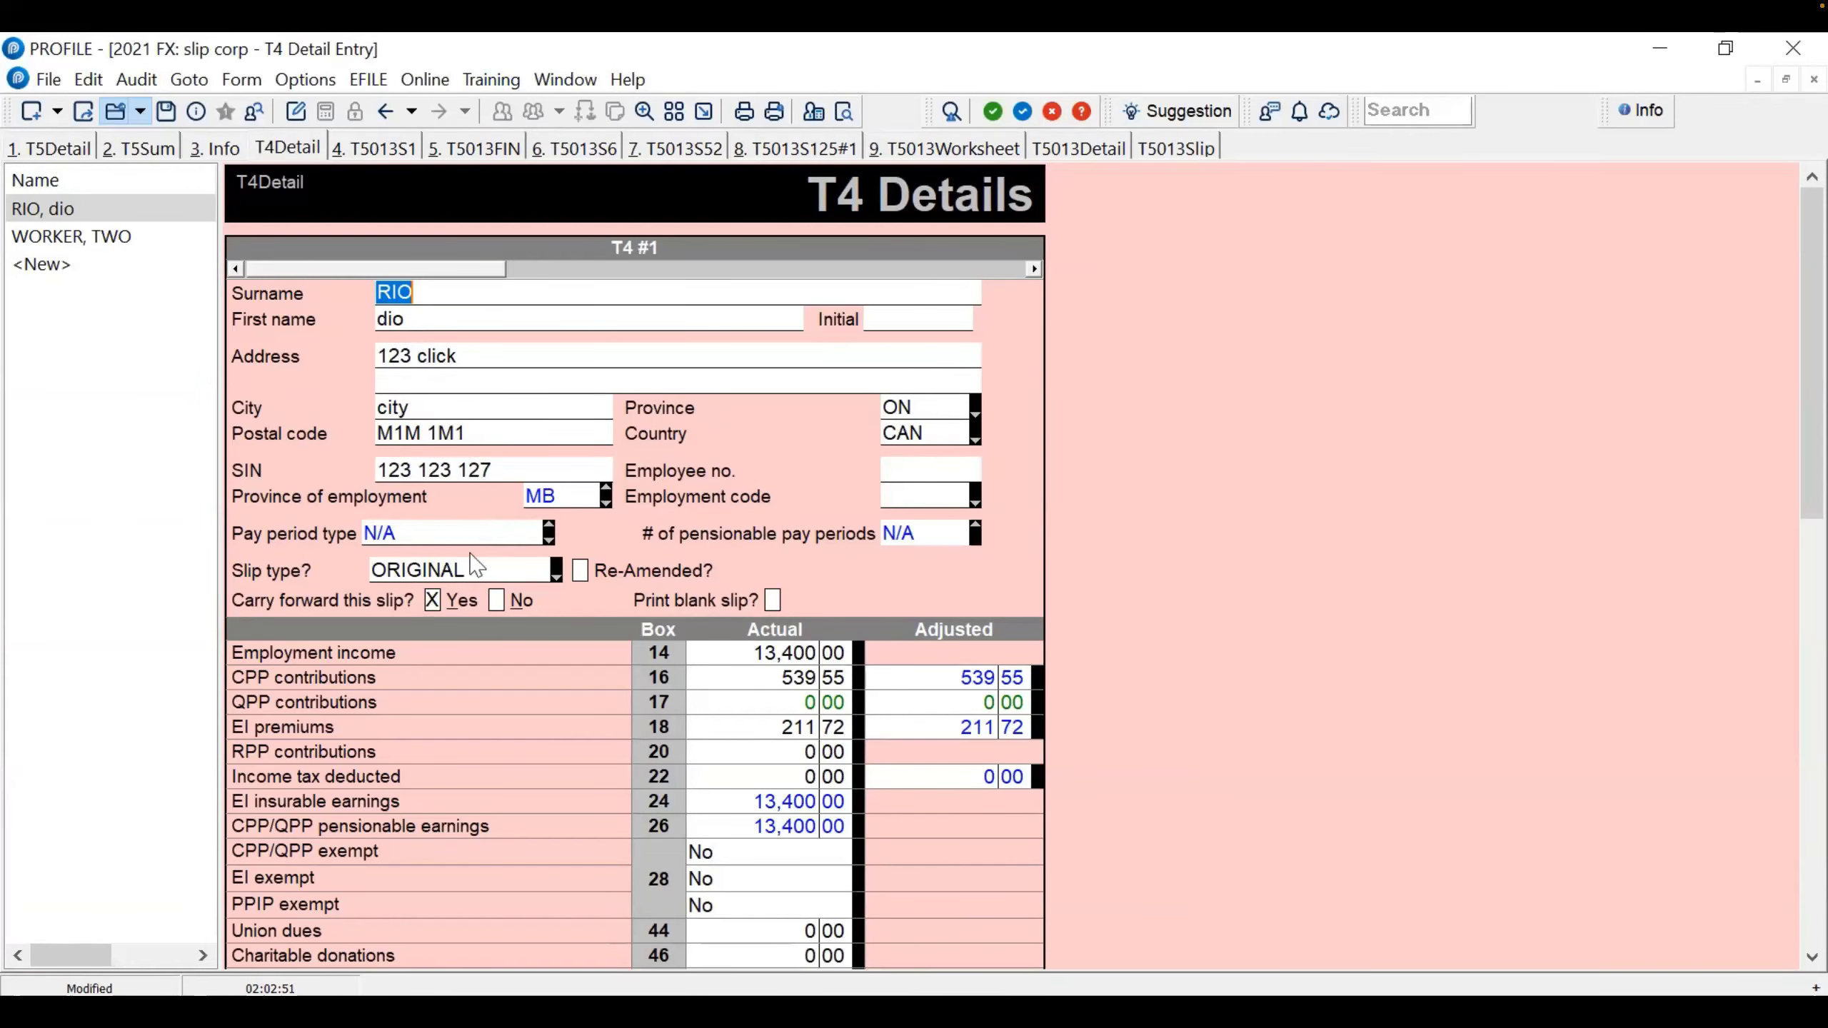
pyautogui.scroll(-5, 475, 565)
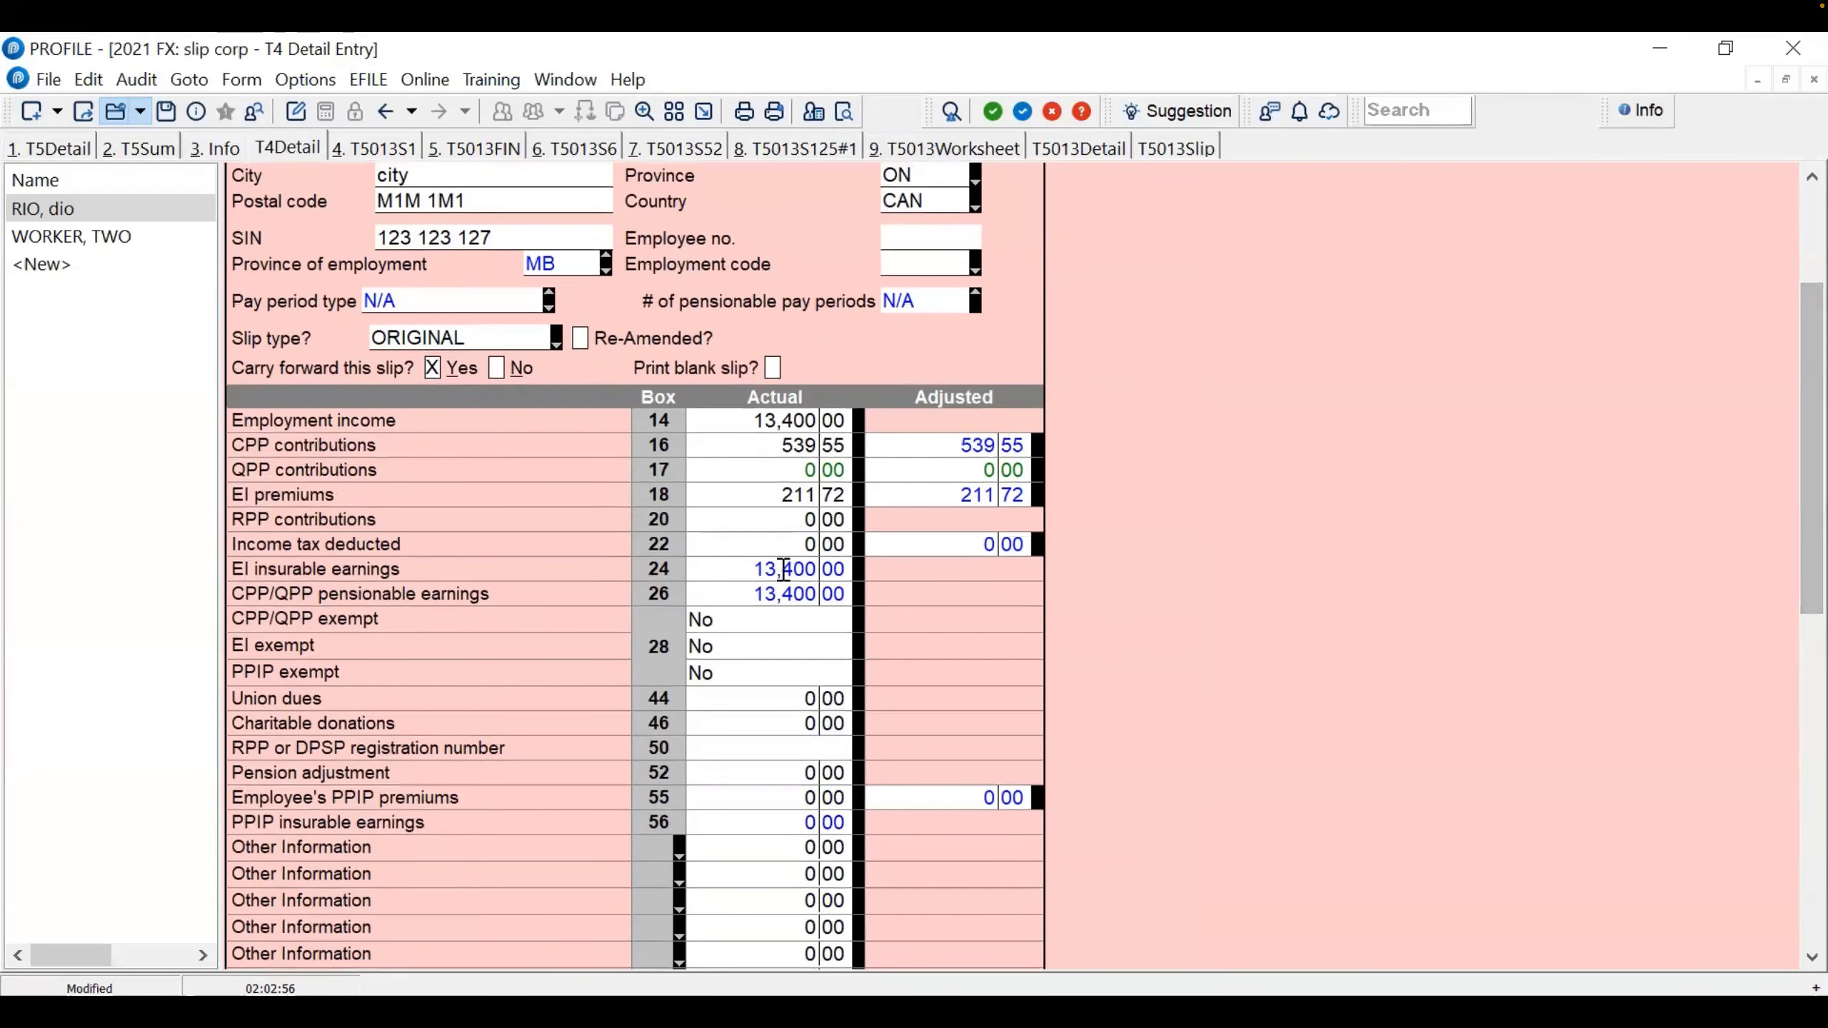
pyautogui.click(730, 425)
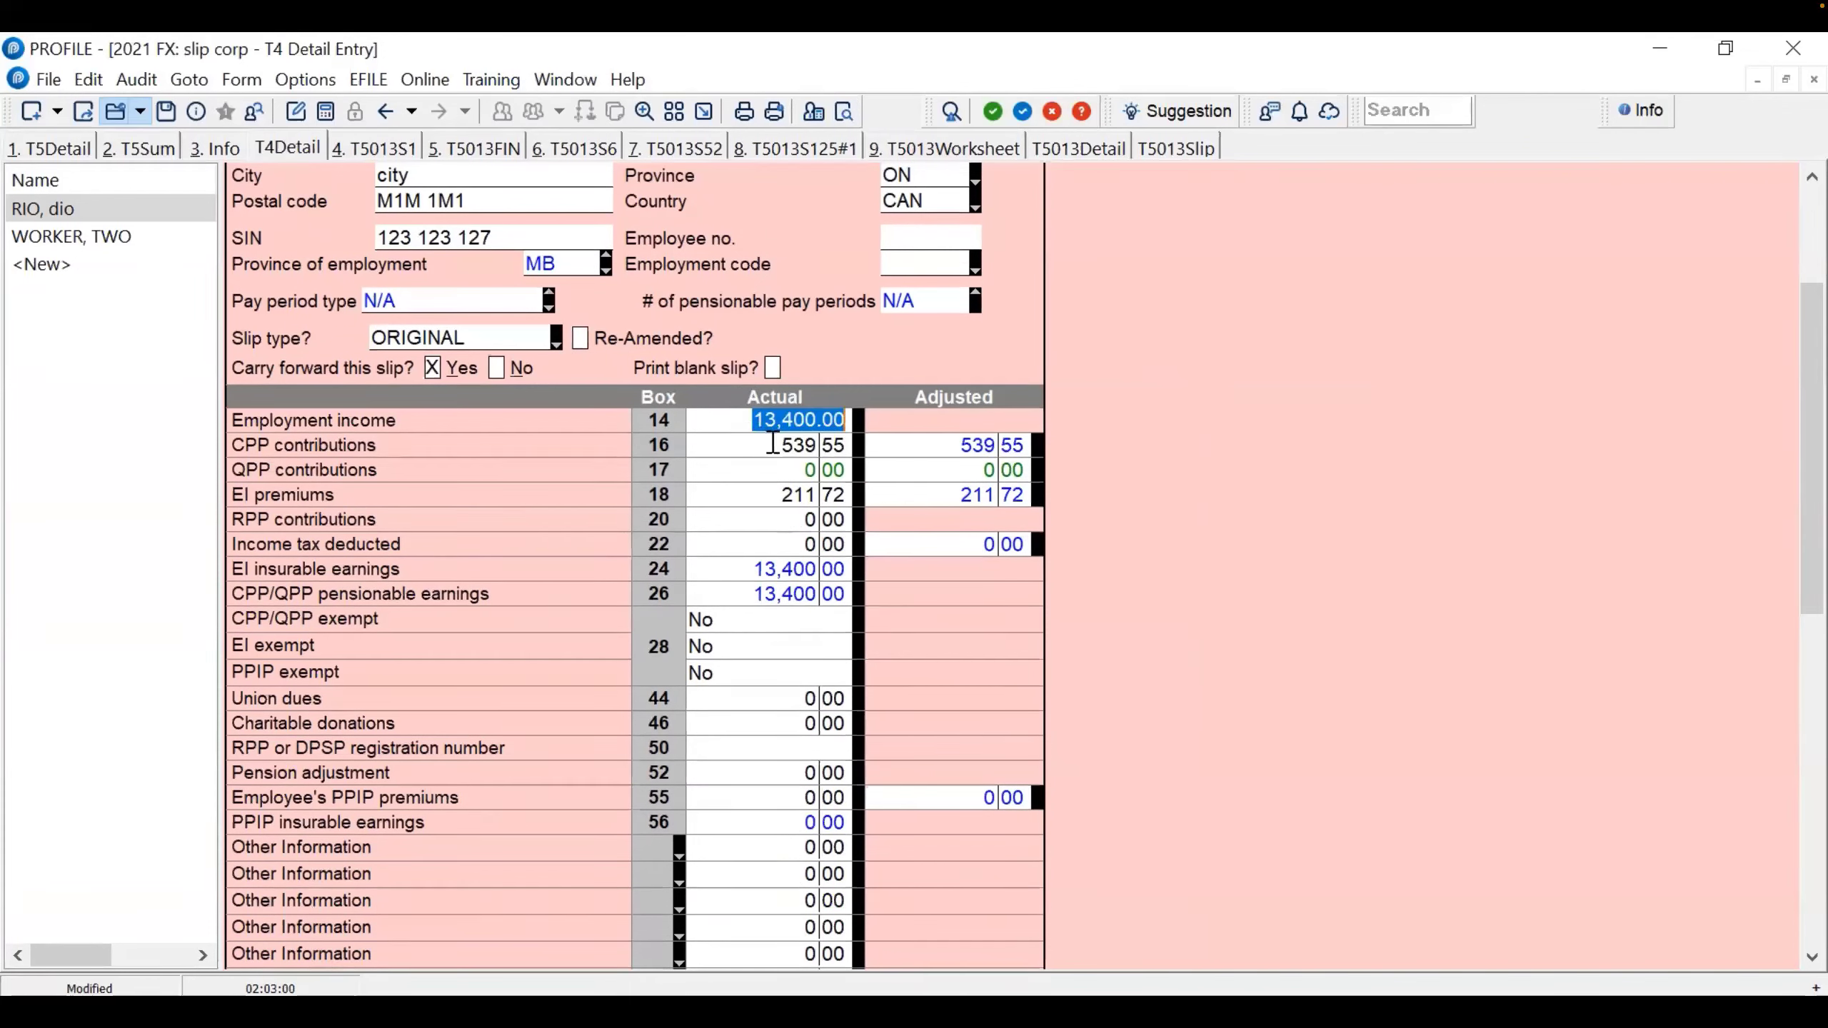
pyautogui.click(772, 443)
pyautogui.click(732, 419)
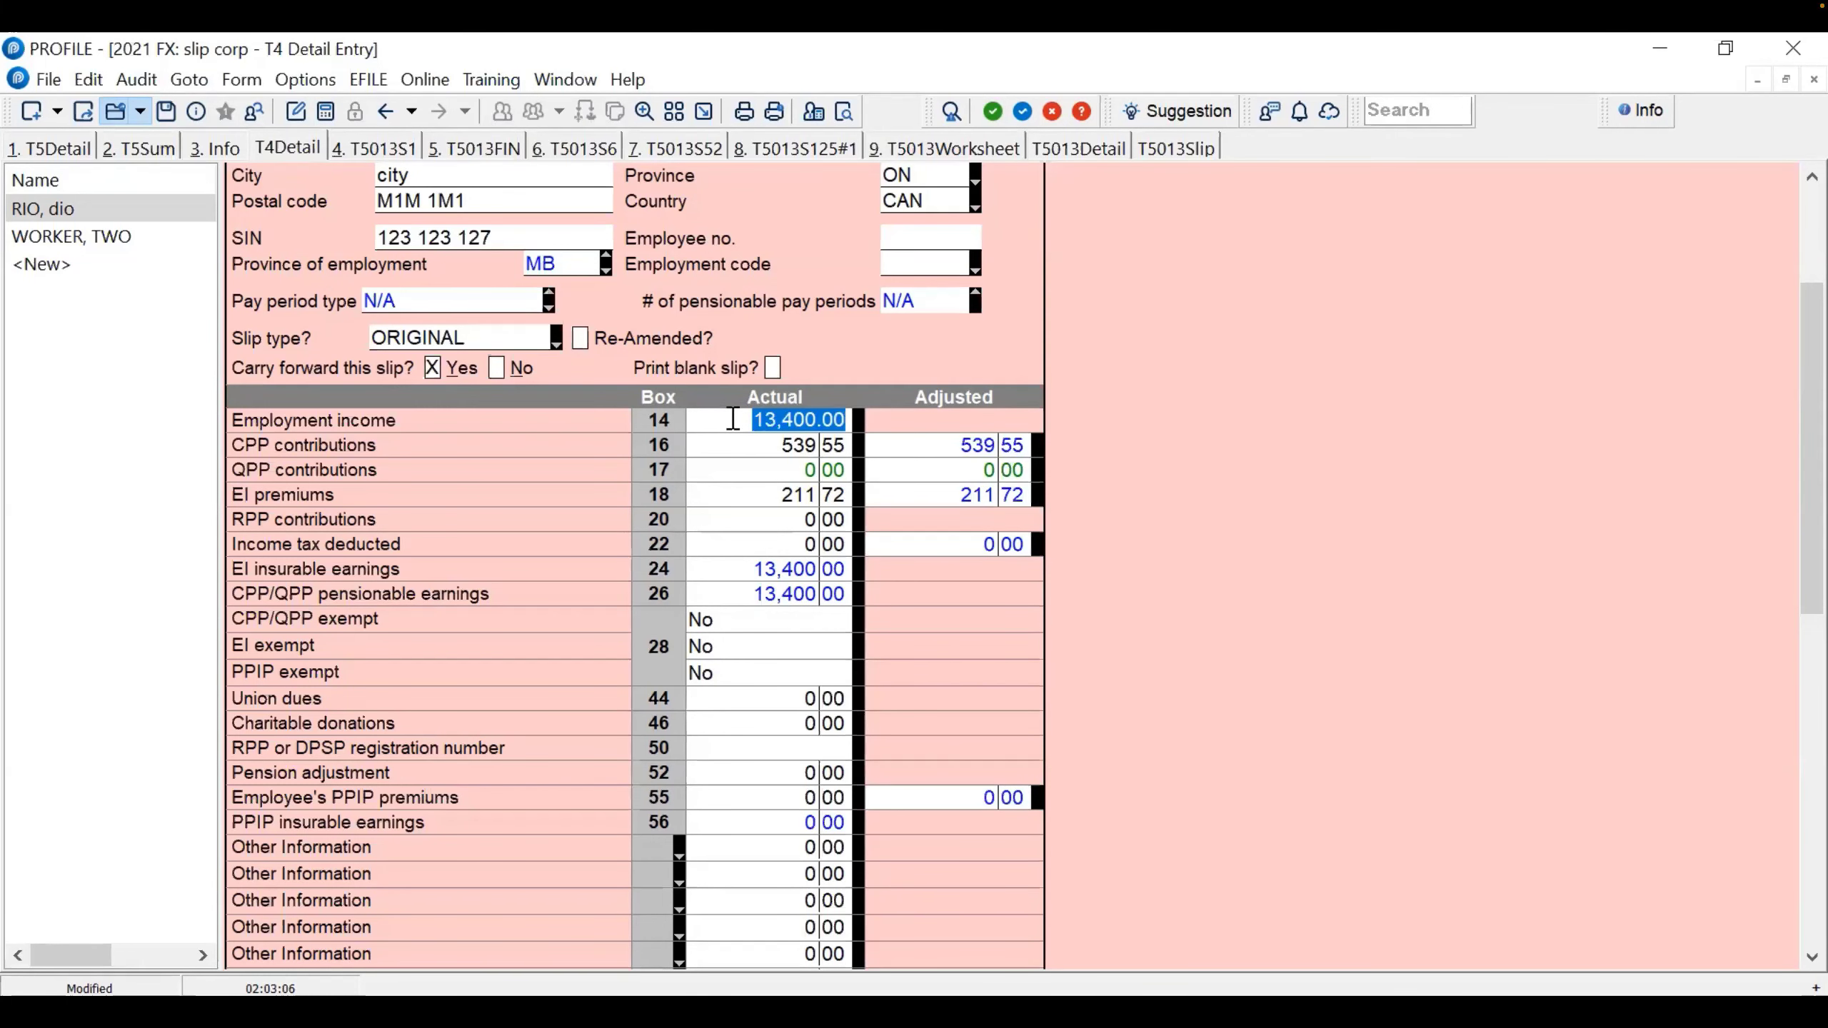
pyautogui.click(733, 419)
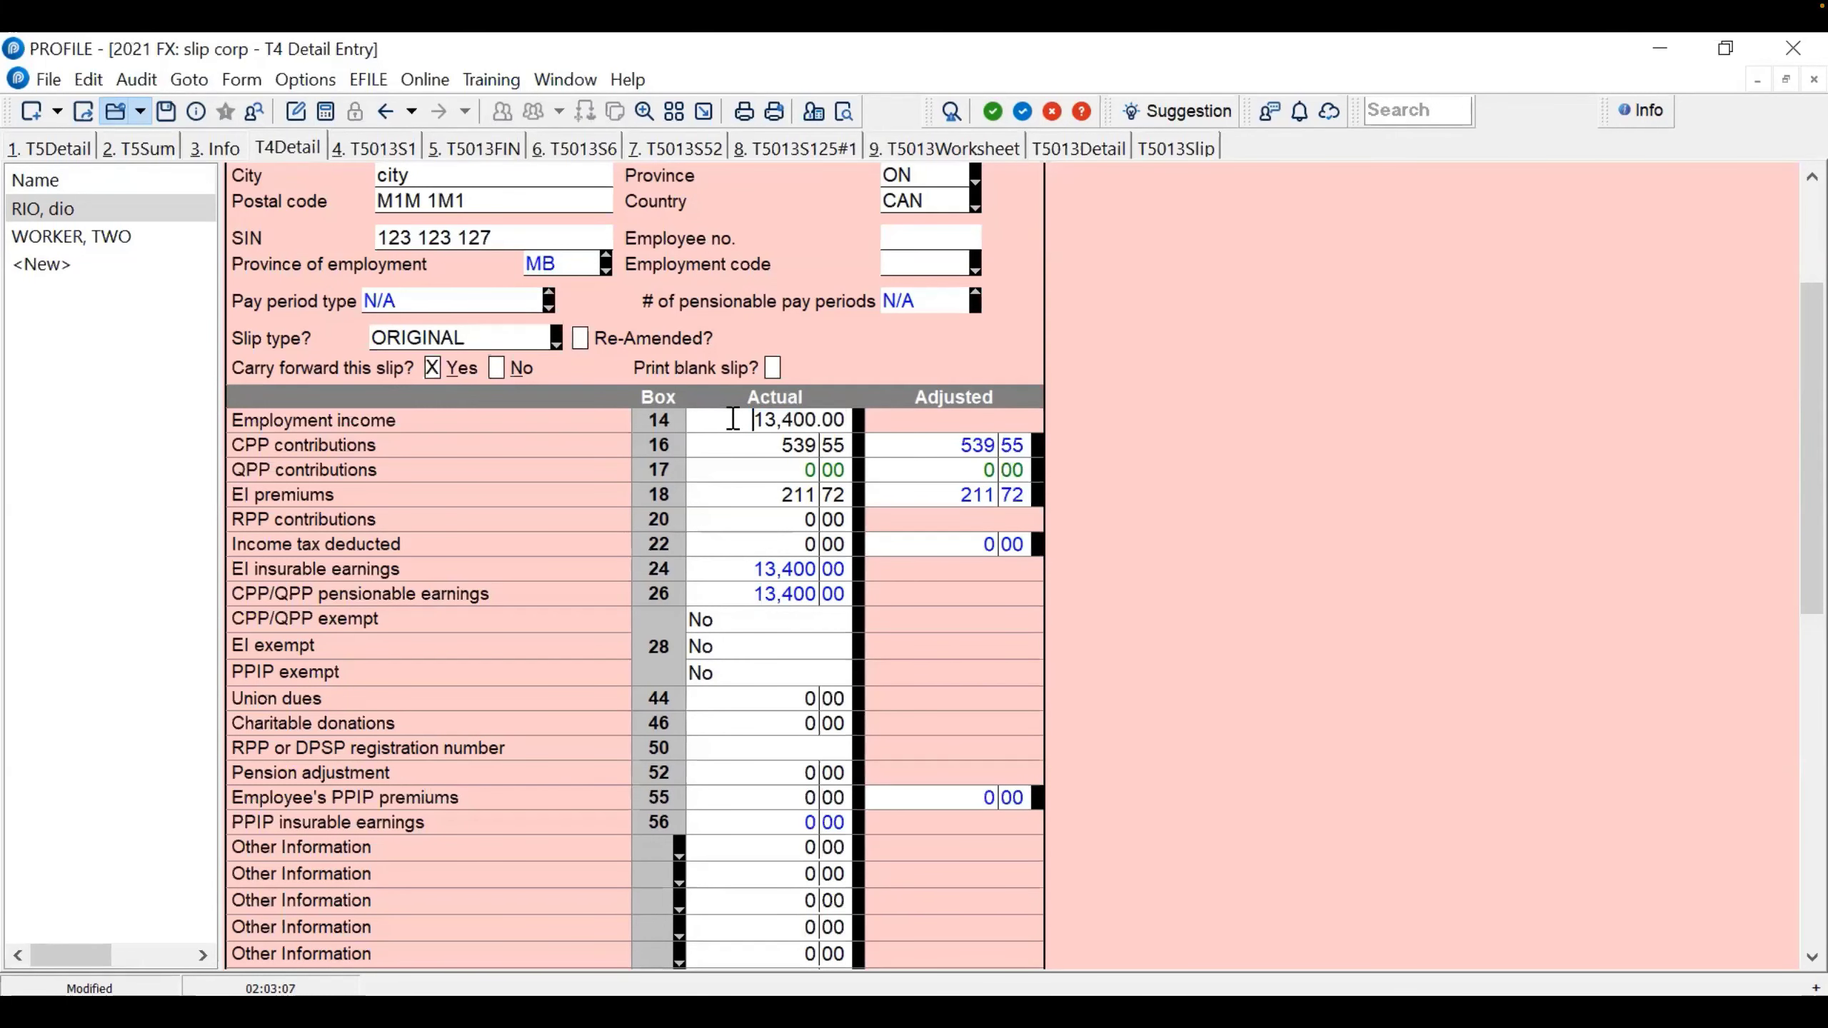
pyautogui.click(764, 446)
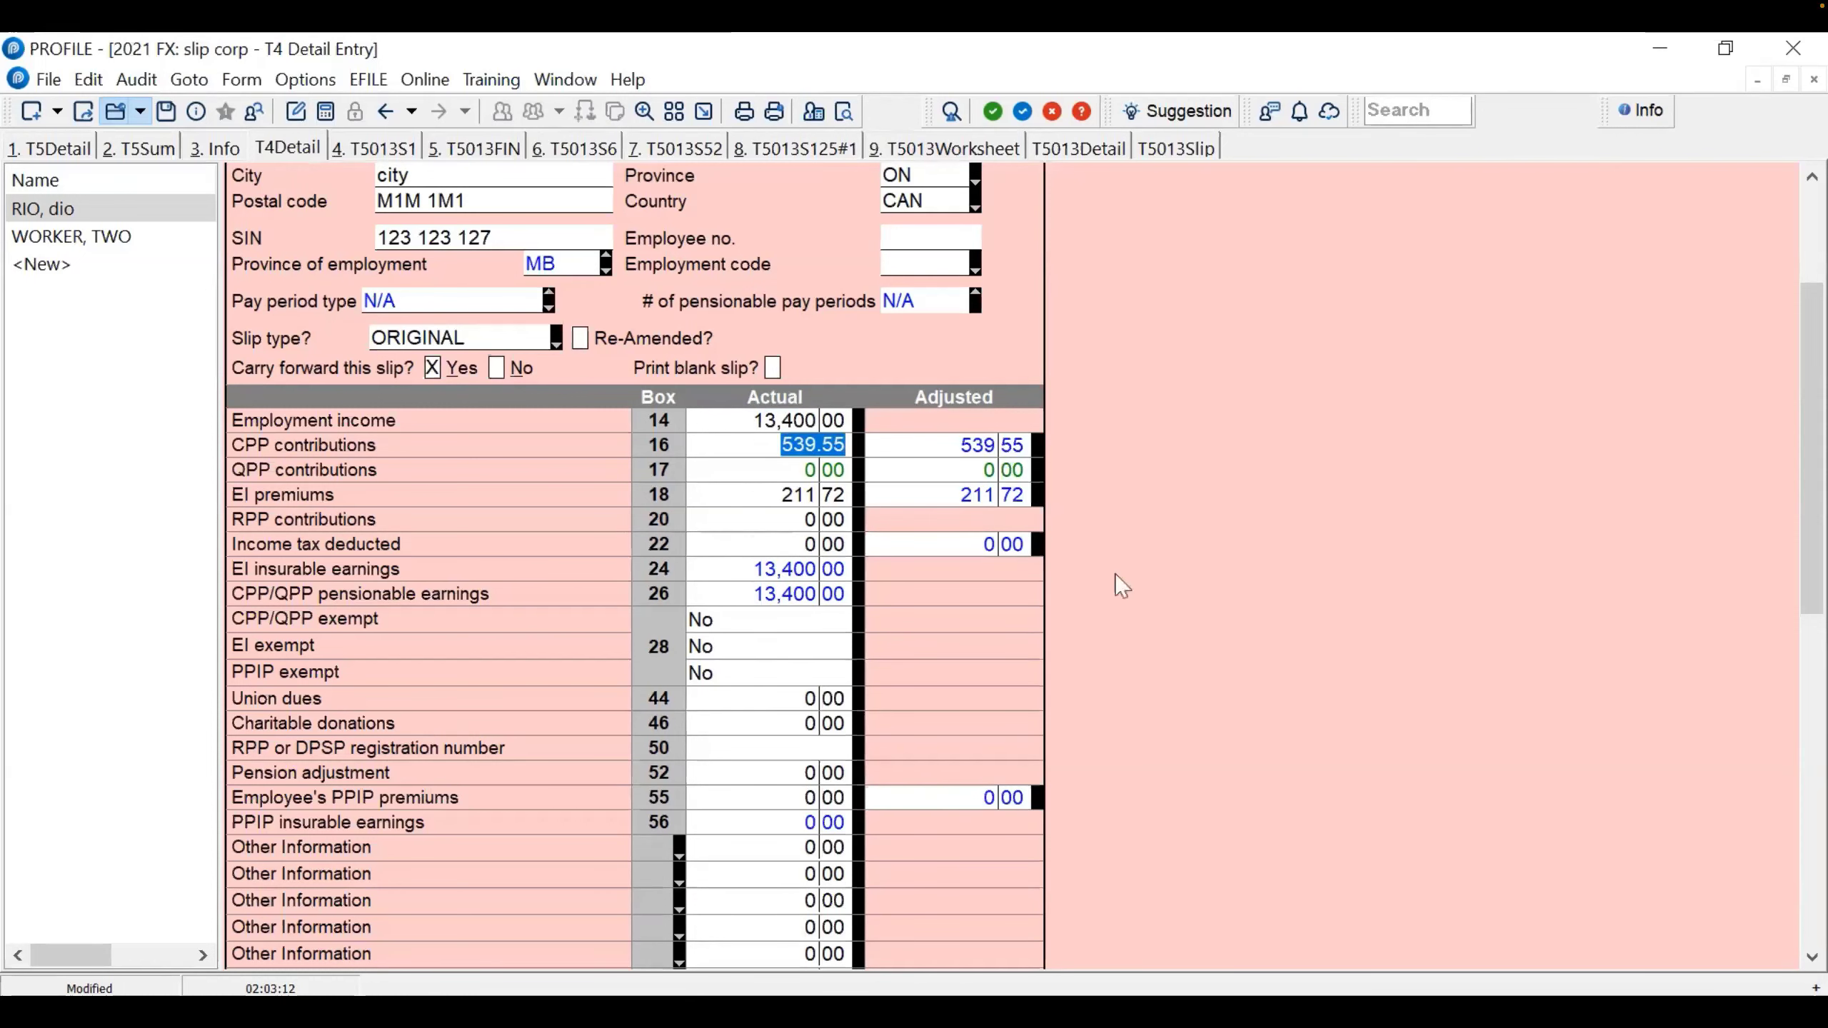
# Examine the code selectors of the first T4 slip's Other Information rows
pyautogui.moveTo(1822, 356); pyautogui.dragTo(1821, 476)
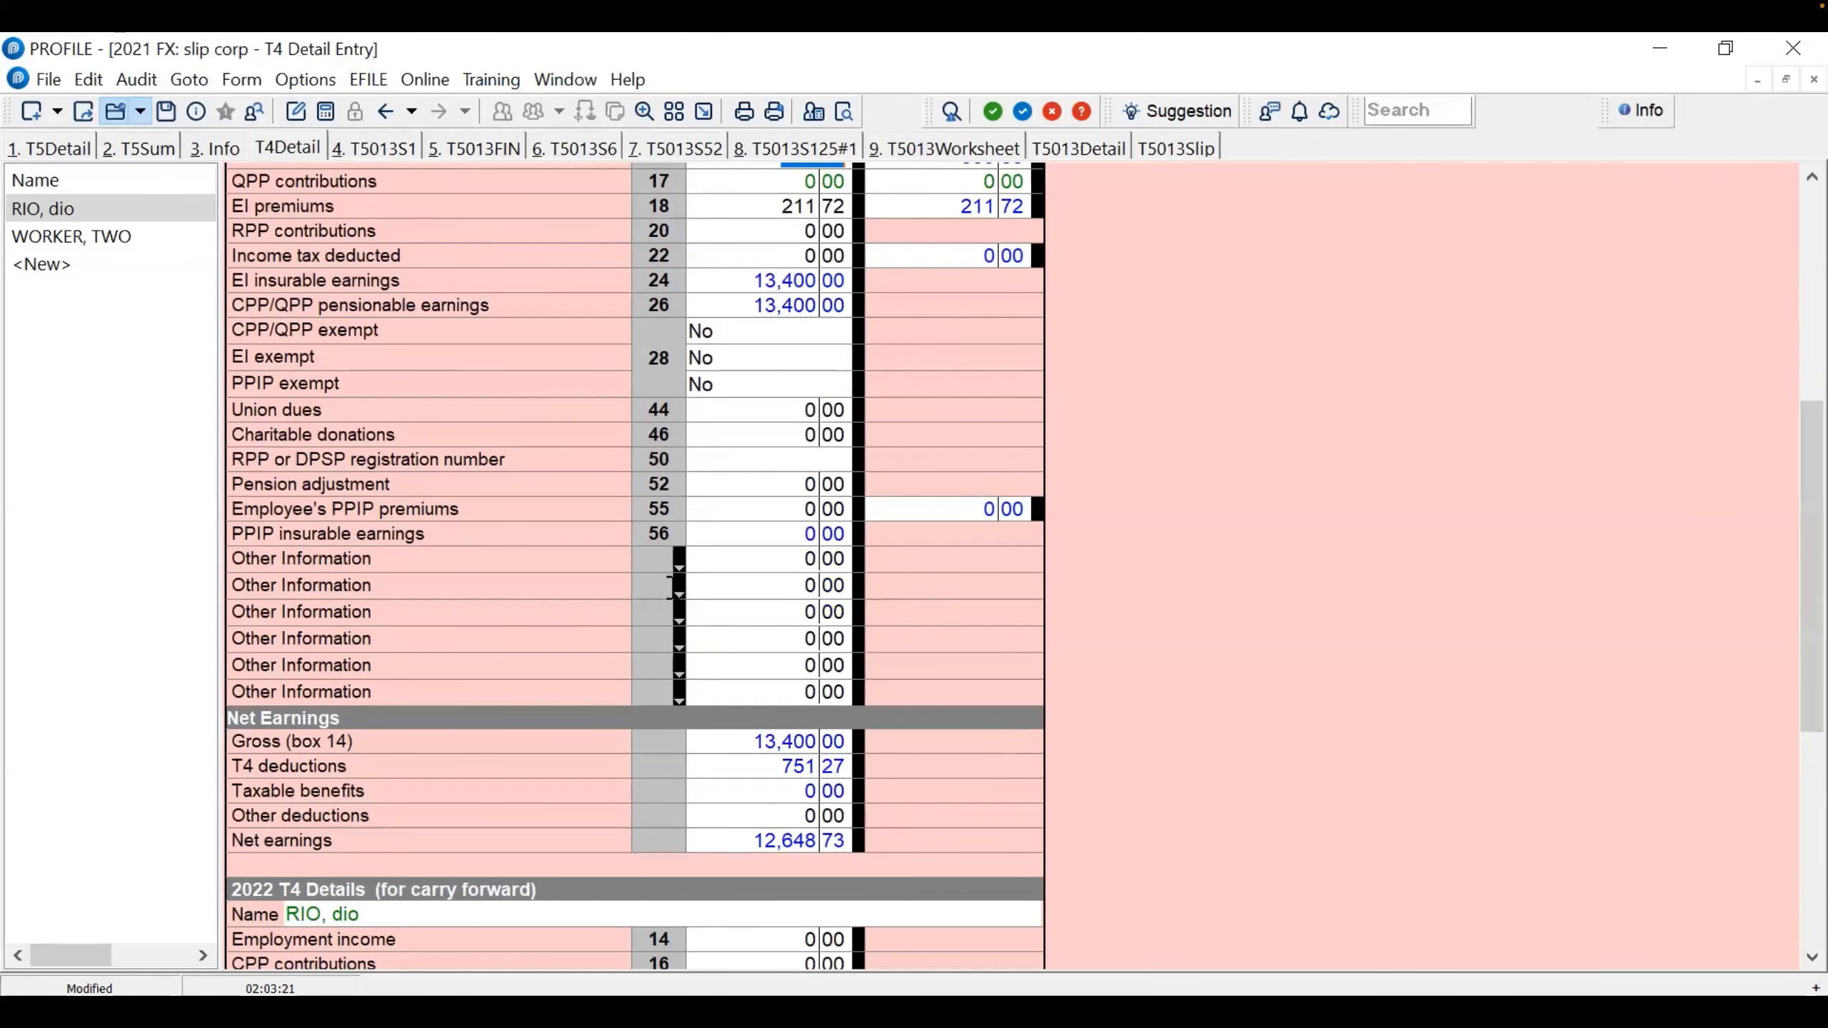
pyautogui.click(680, 596)
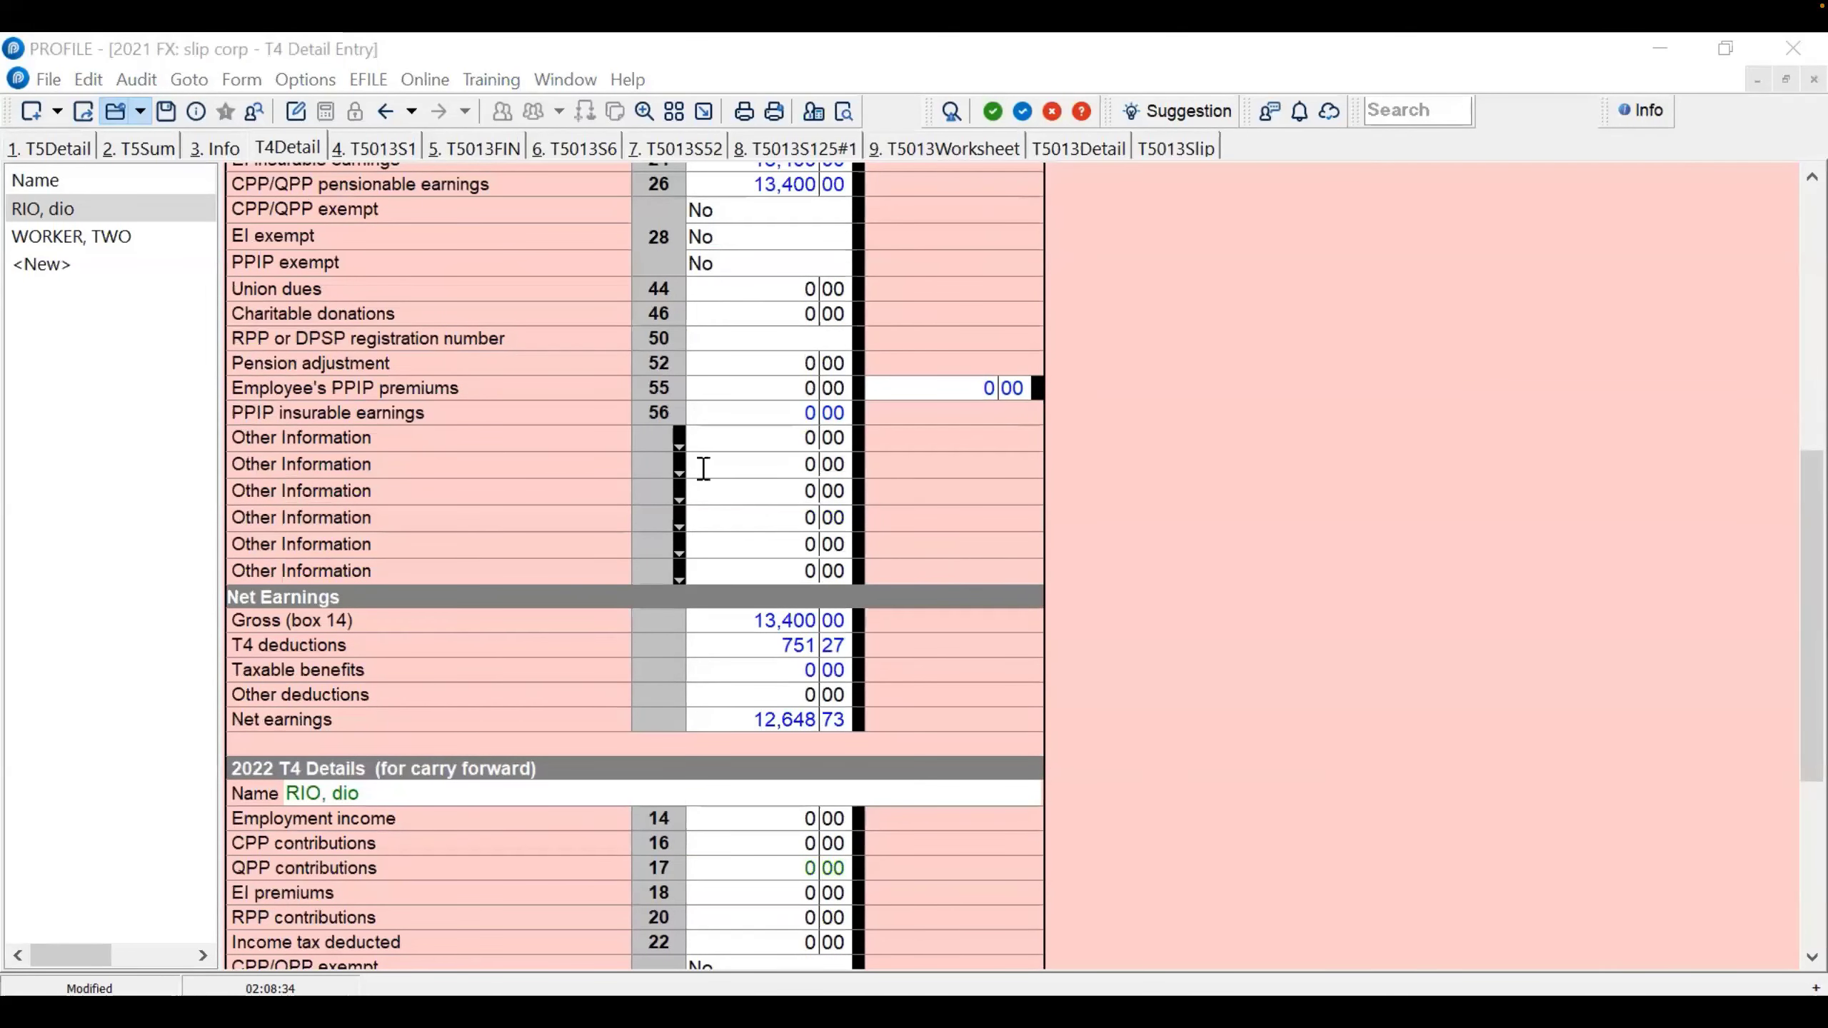
pyautogui.click(680, 452)
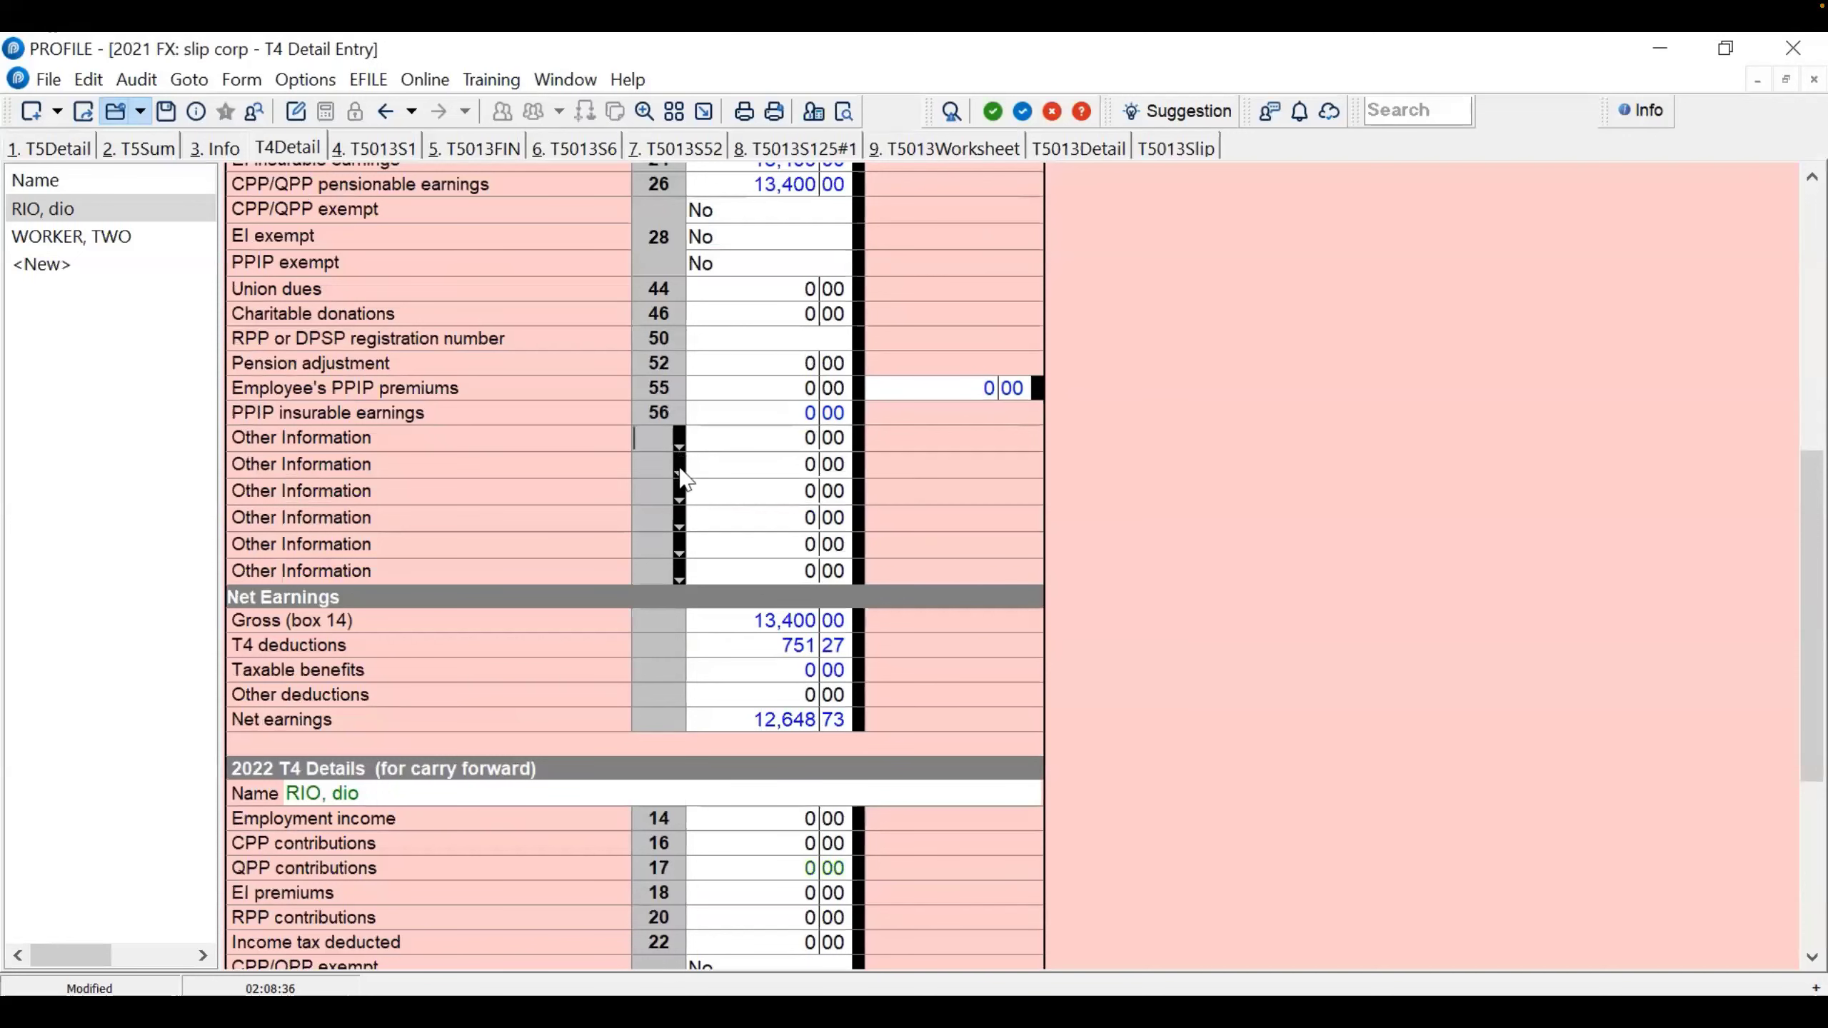
pyautogui.click(680, 472)
pyautogui.click(1232, 818)
# Page through the T4 Details records to the blank third slip and return to T4 #2
pyautogui.moveTo(1814, 479); pyautogui.dragTo(1814, 231)
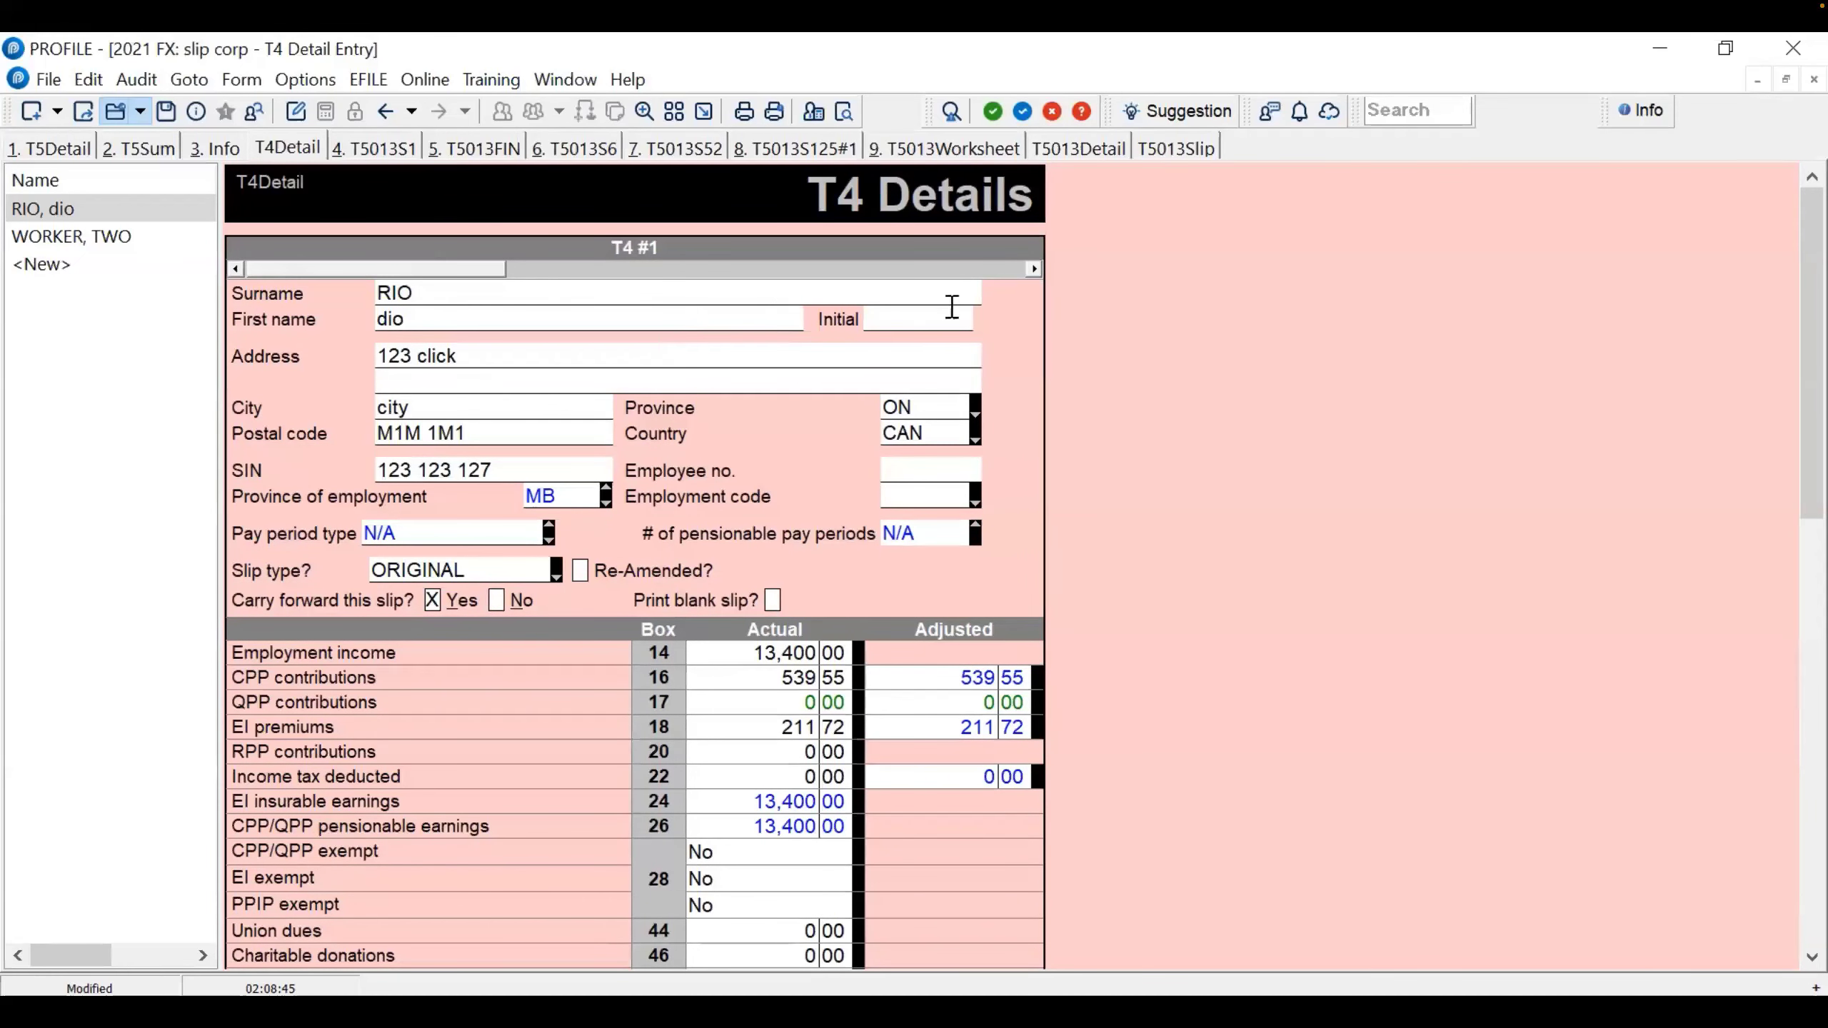
pyautogui.click(1034, 270)
pyautogui.click(1033, 270)
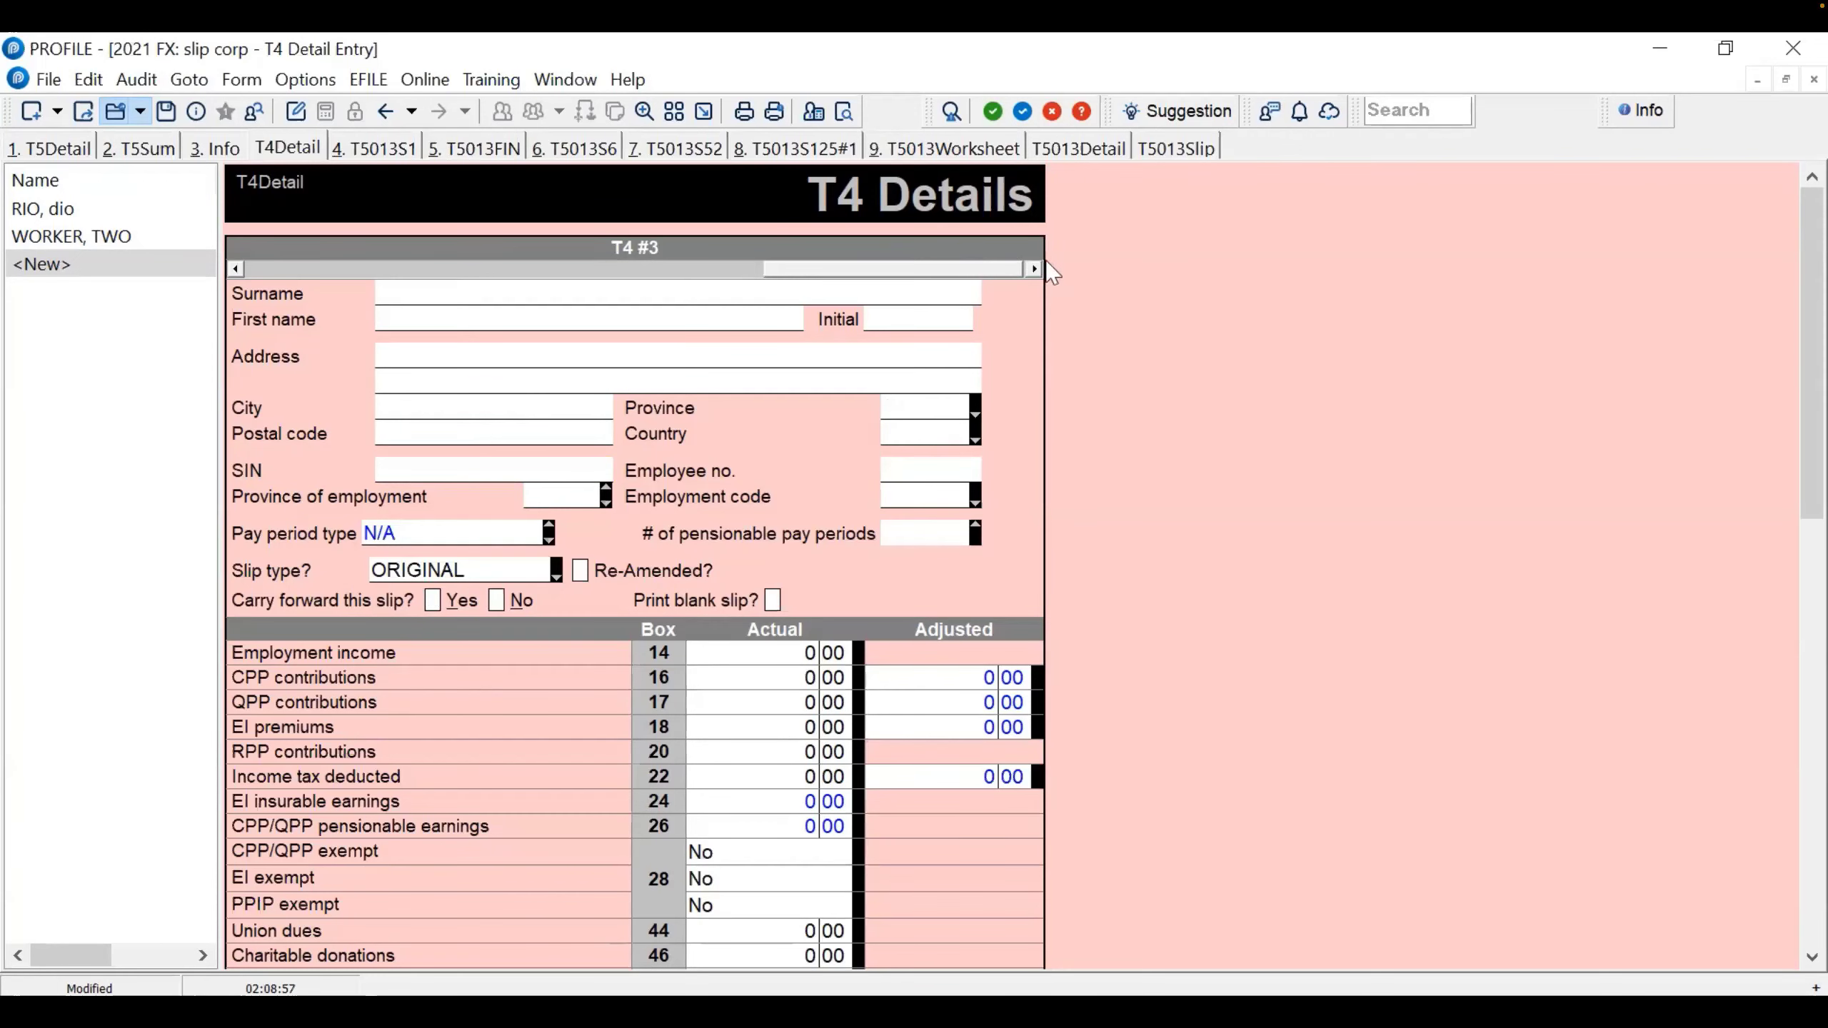
pyautogui.click(741, 272)
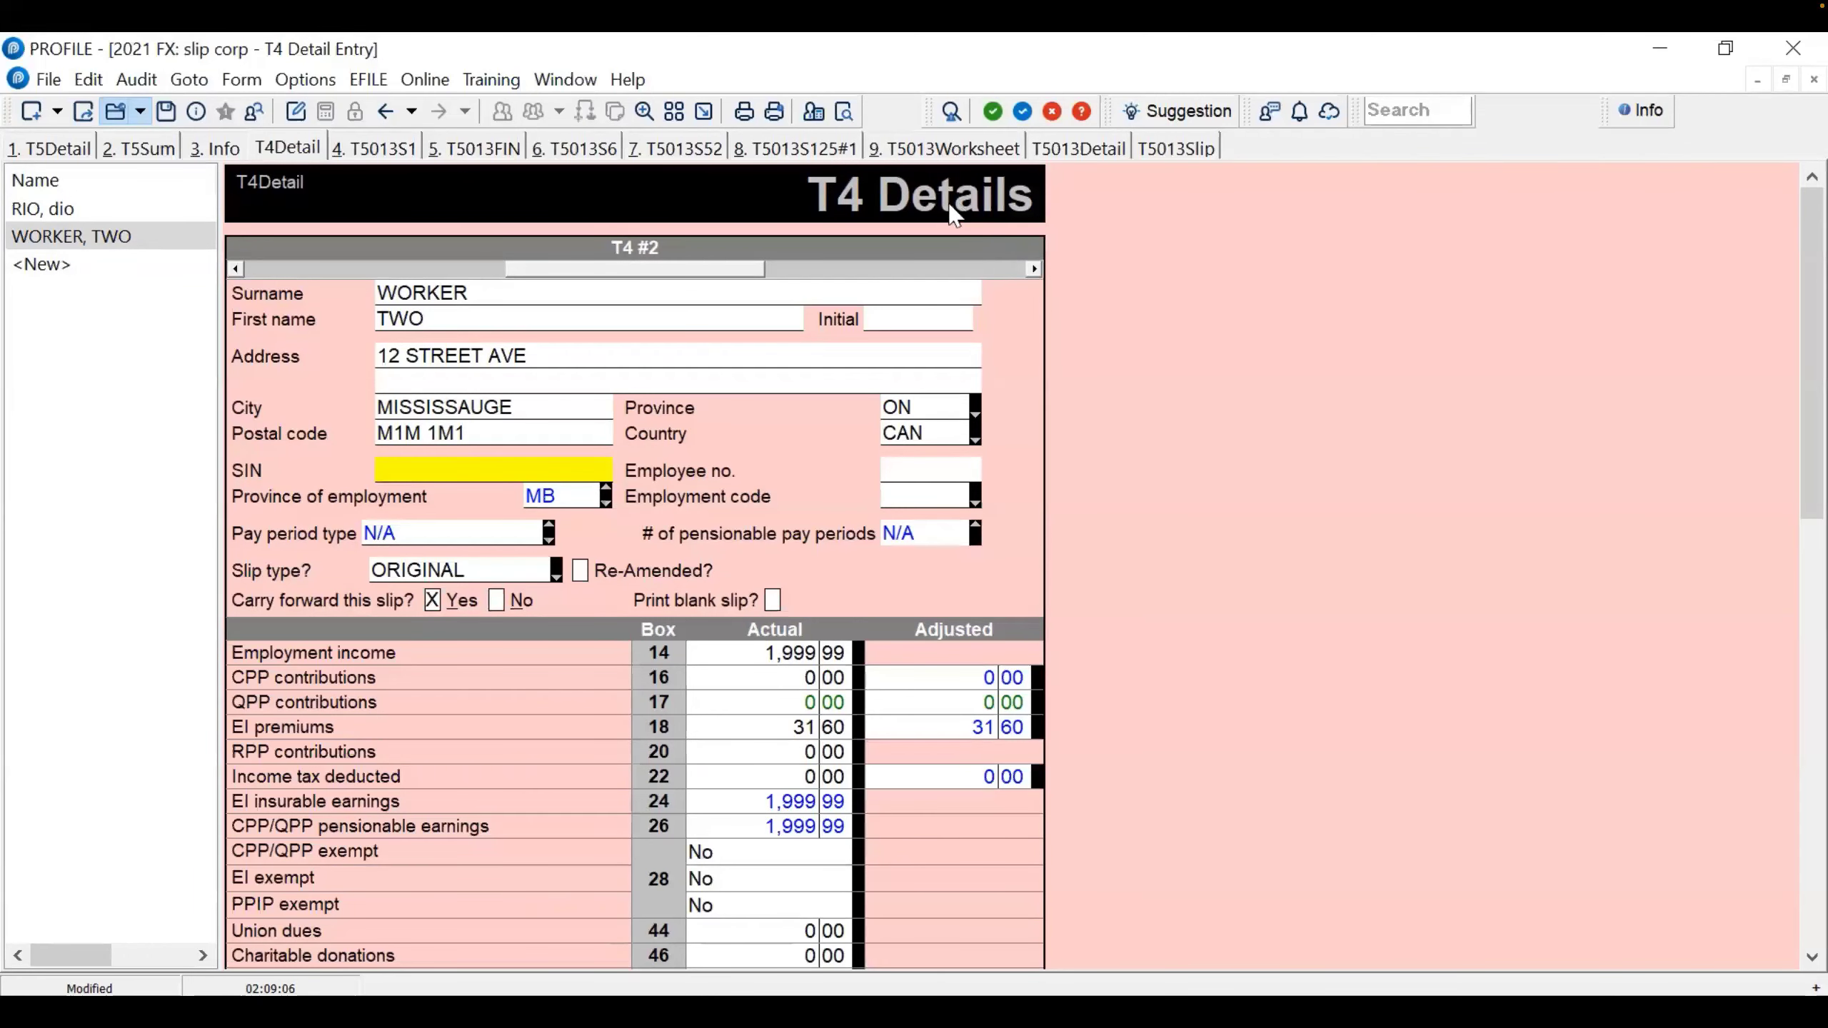
# Open the T4 slip form by looking up "t4sl" and check its employment income and CPP contributions
pyautogui.press('F4')
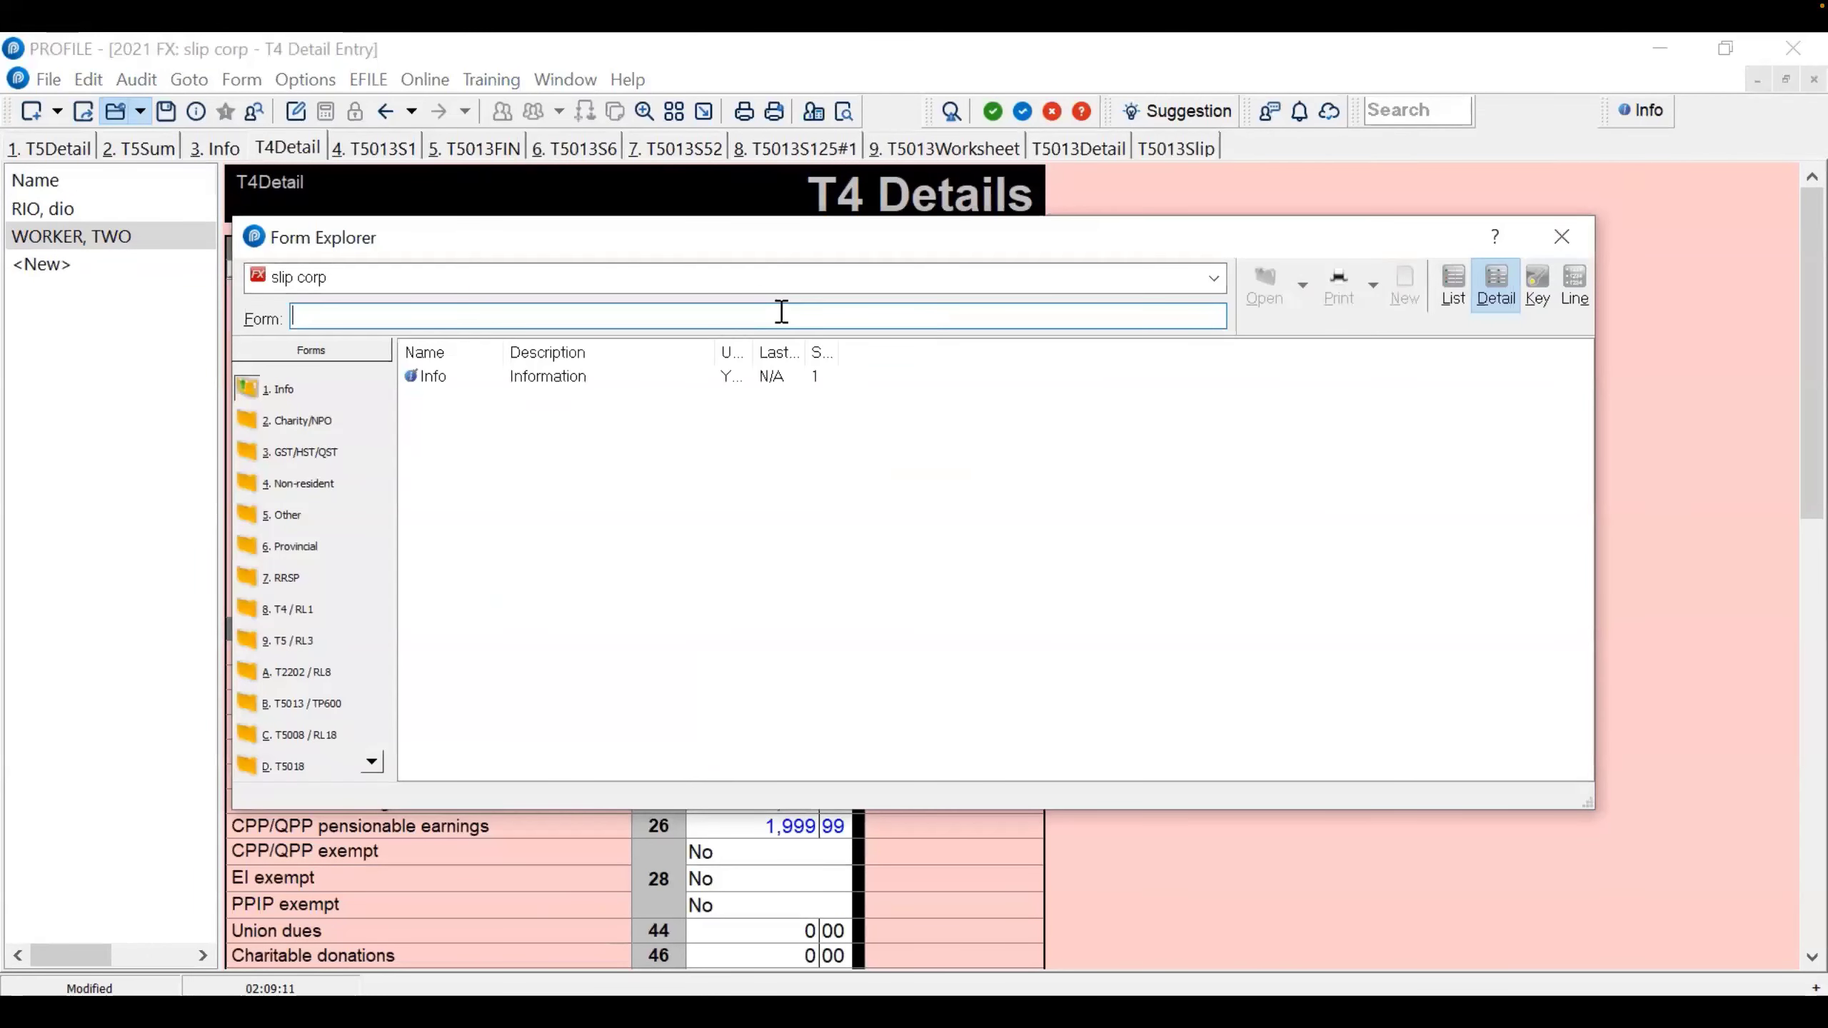
pyautogui.write('t')
pyautogui.write('4sl')
pyautogui.press('Return')
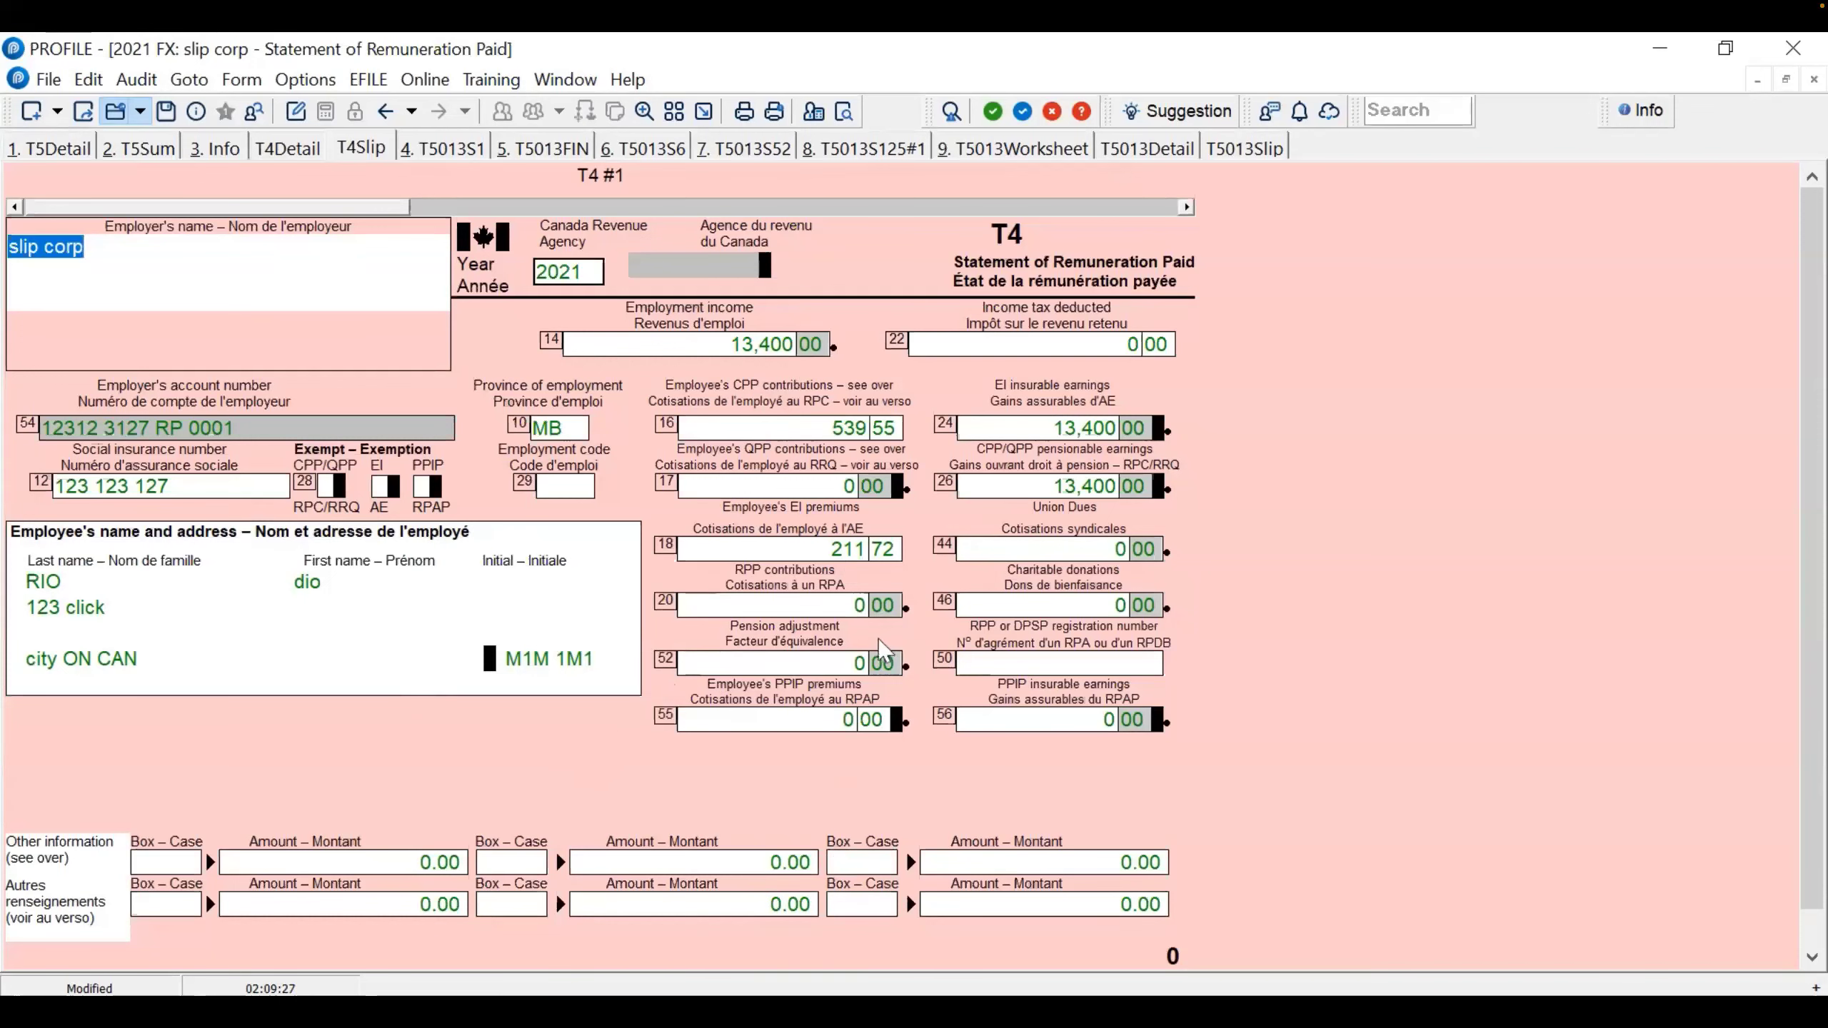
pyautogui.click(748, 345)
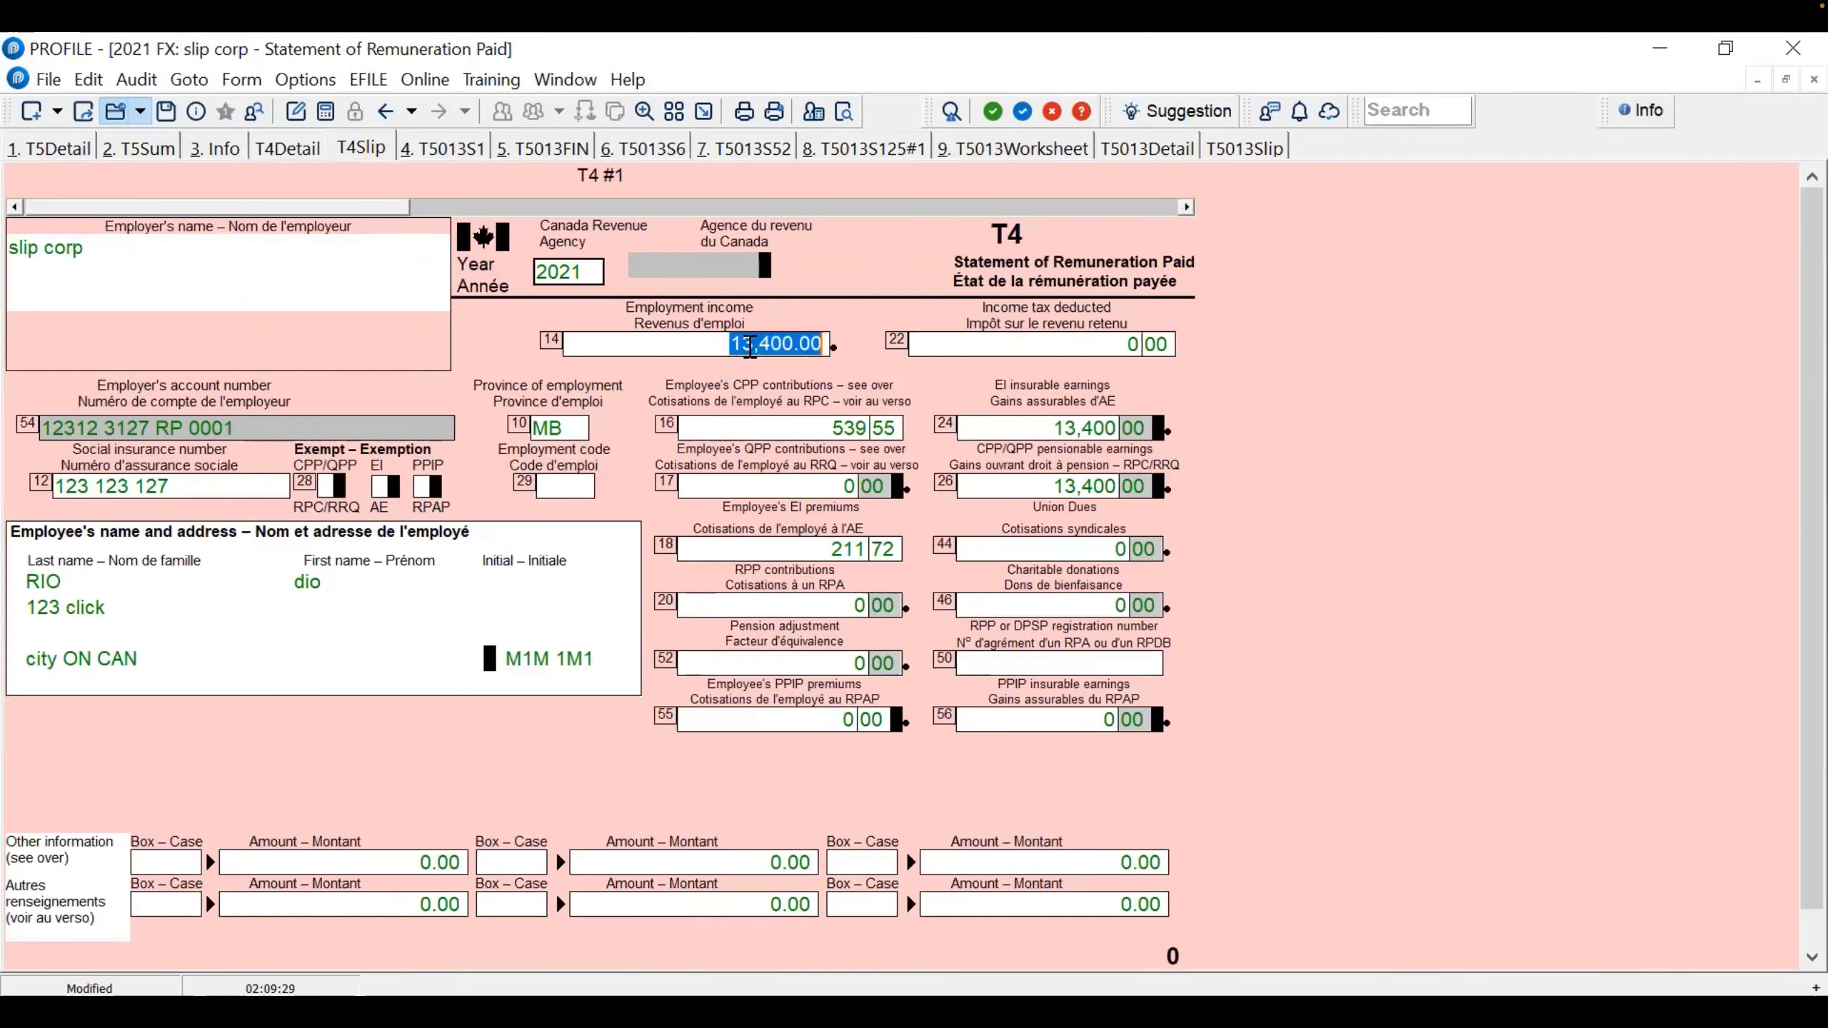
pyautogui.click(779, 425)
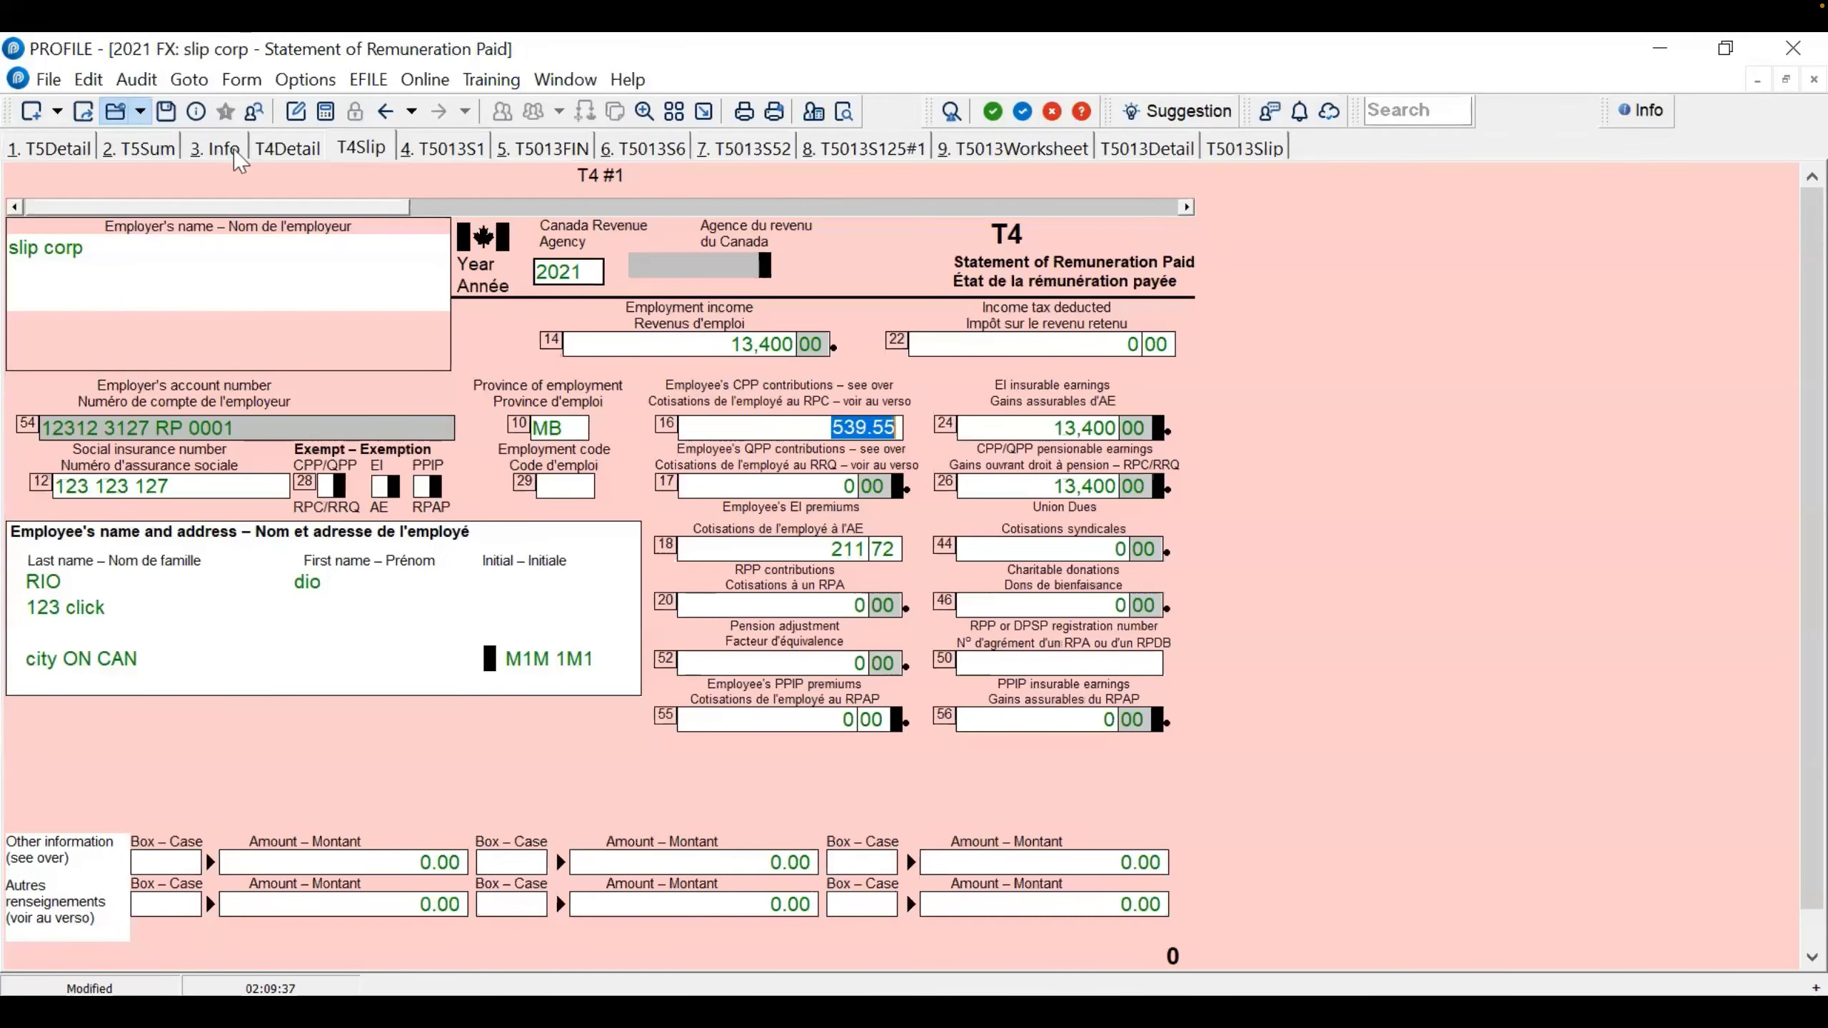
# Check the adjusted CPP contributions of T4 #2 in T4 Details and open the T4 Adjustments form
pyautogui.click(287, 148)
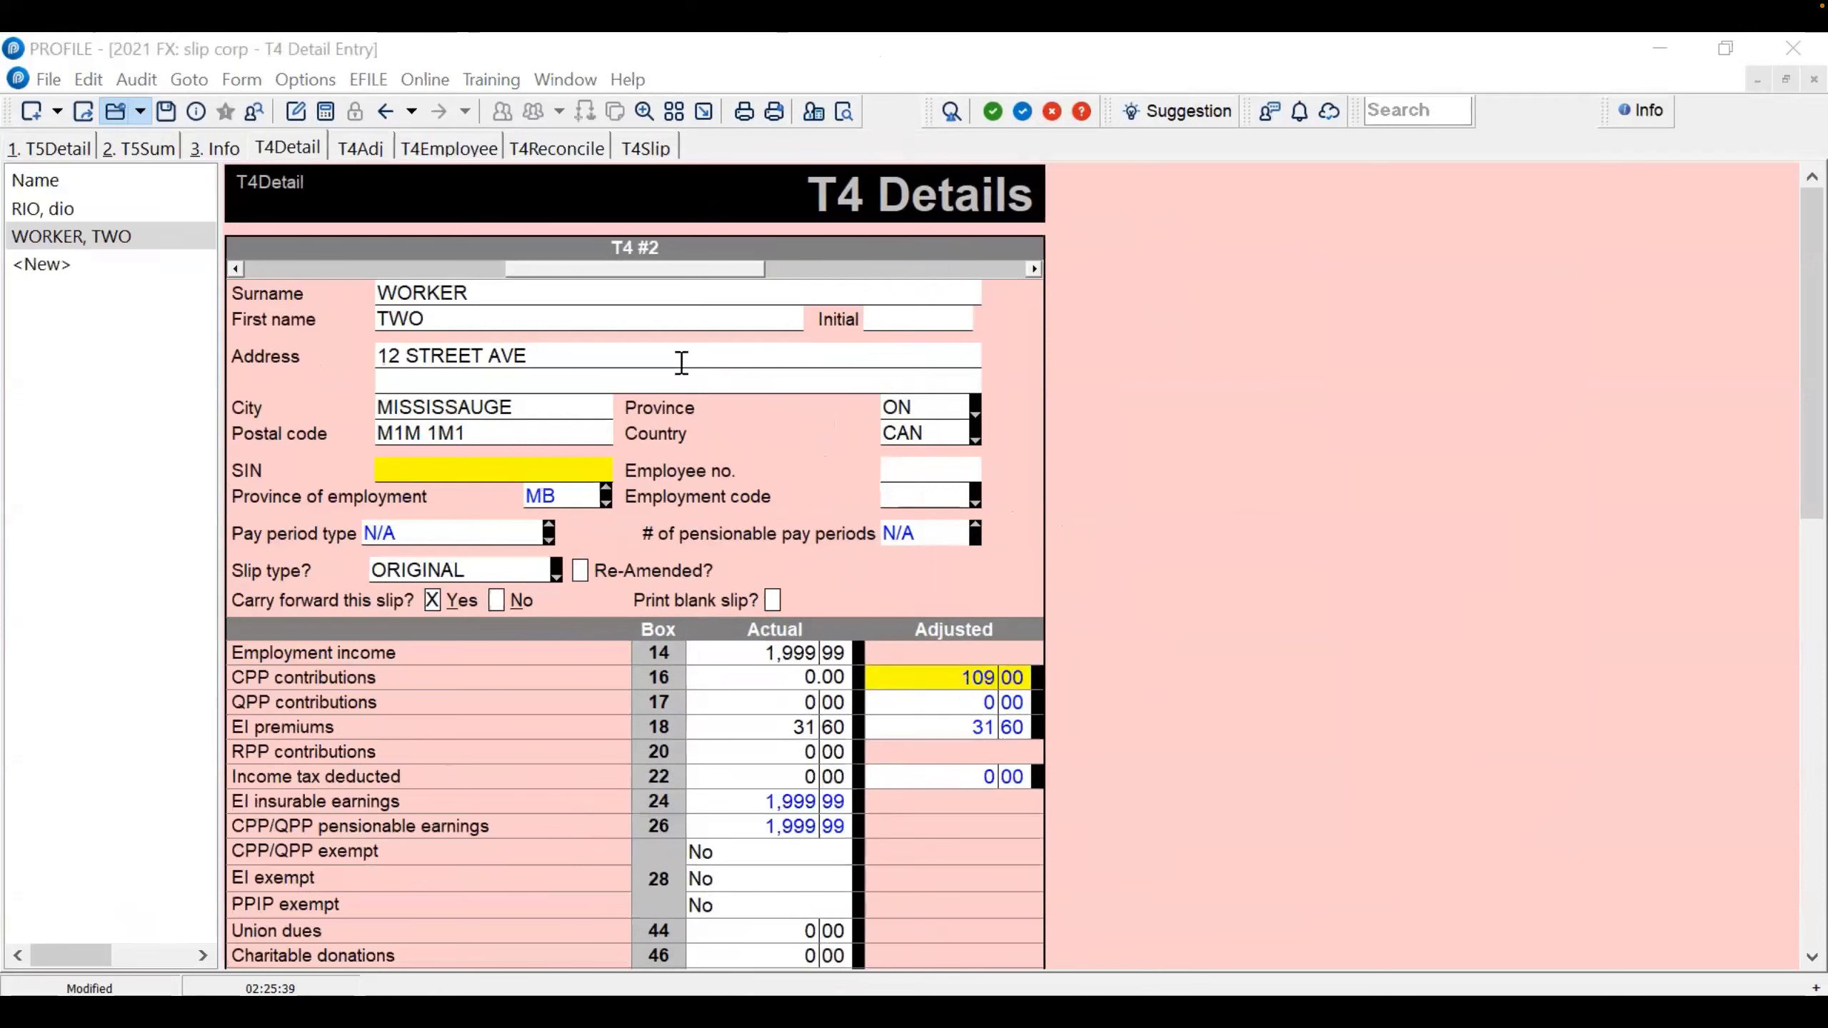
pyautogui.click(941, 677)
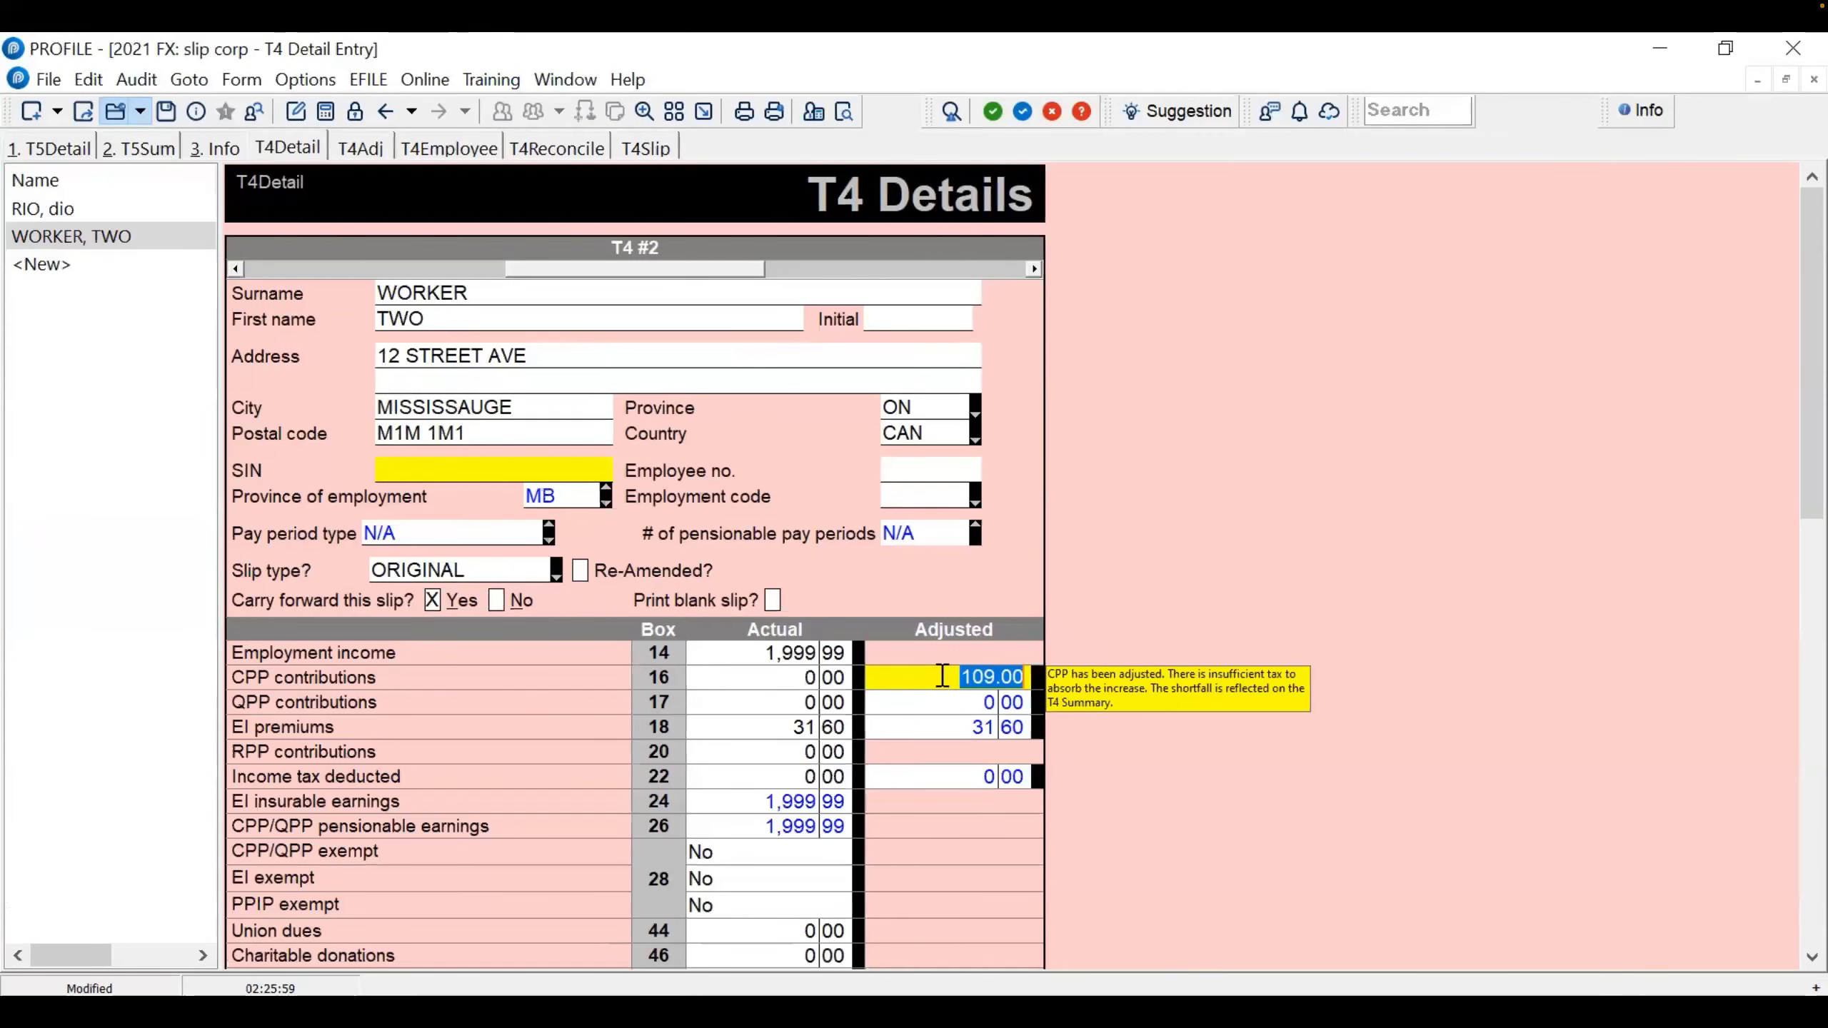
pyautogui.click(358, 150)
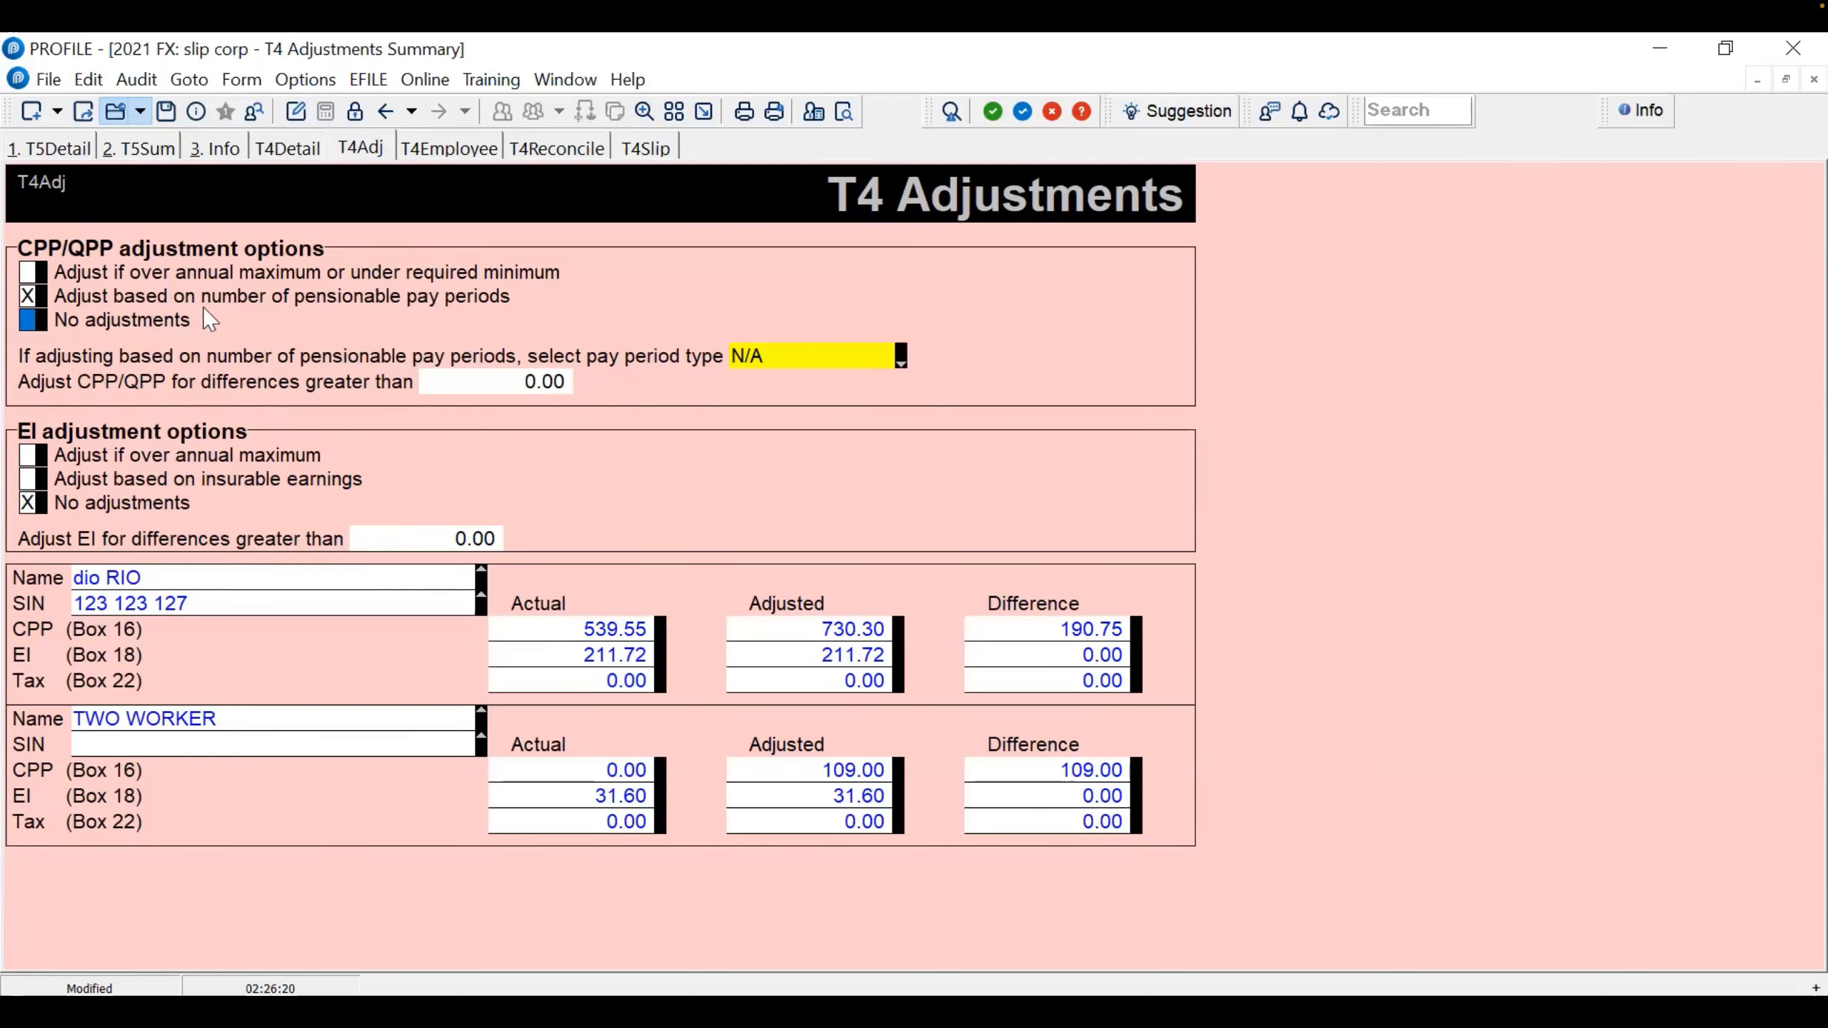
# Try overriding the CPP/QPP adjustment option with No adjustments on the T4 Adjustments form, and remove the override
pyautogui.click(29, 322)
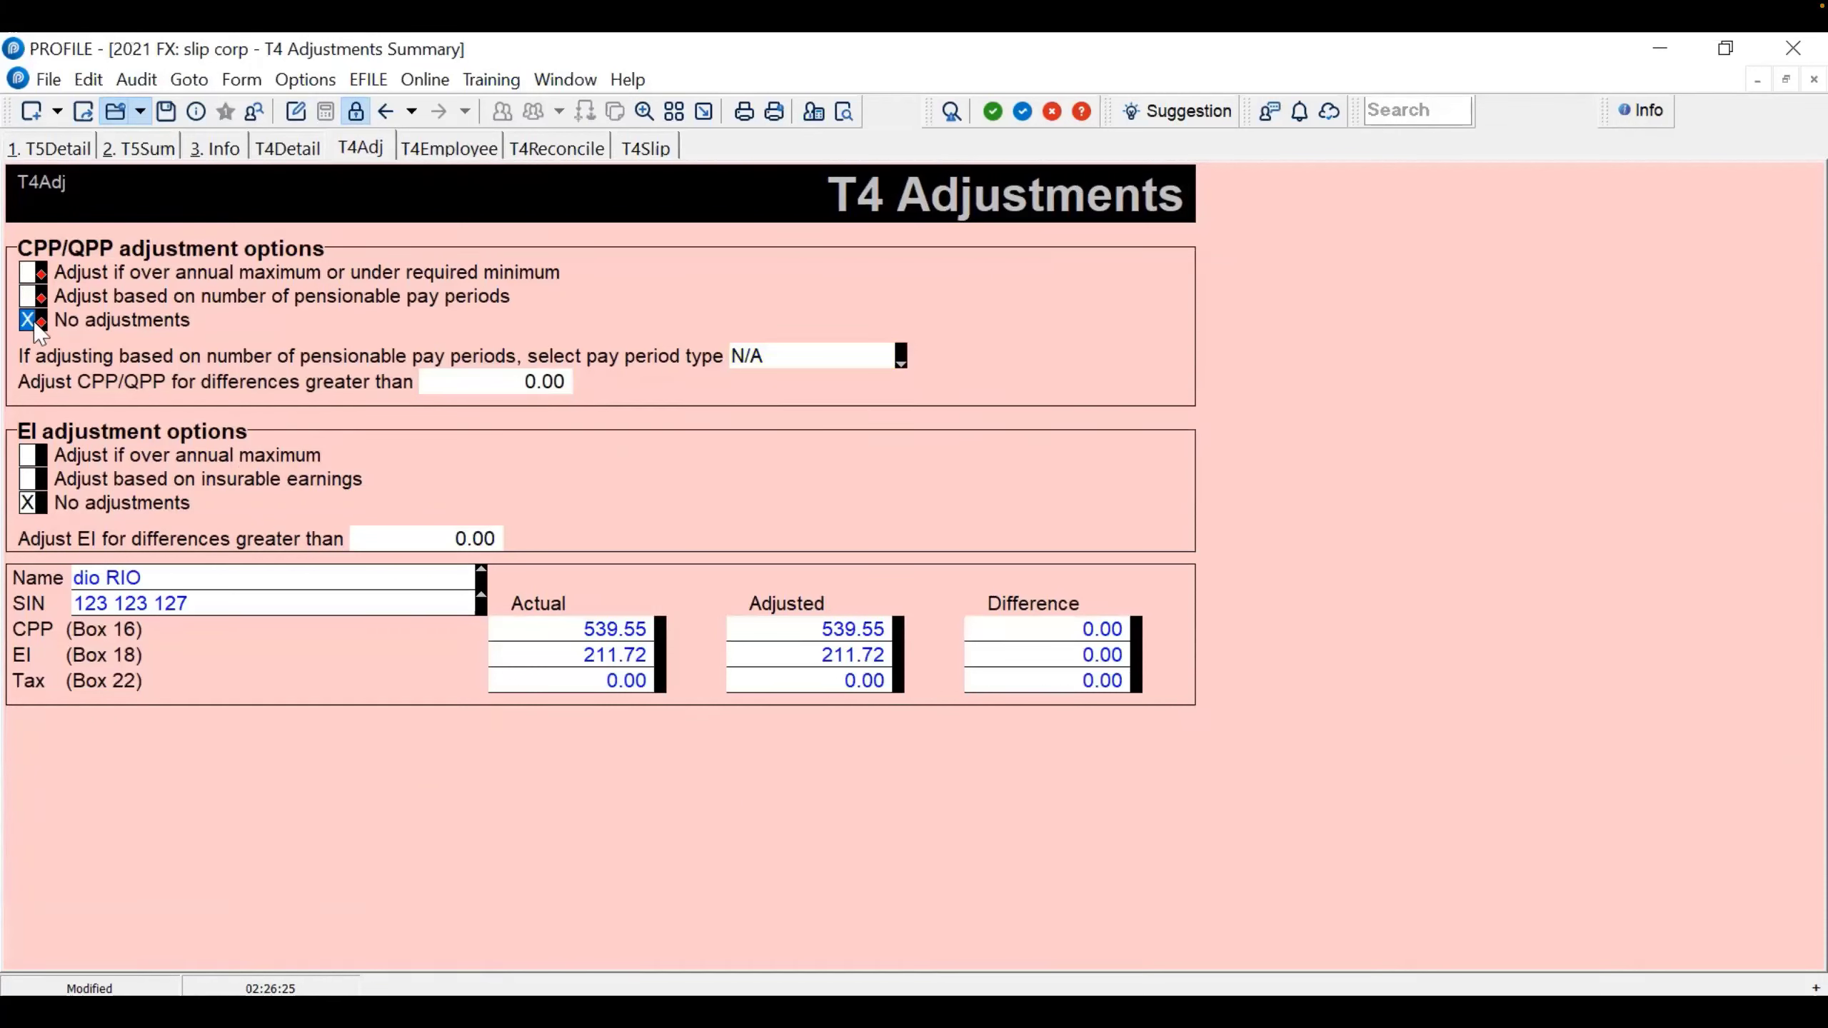
pyautogui.rightClick(37, 333)
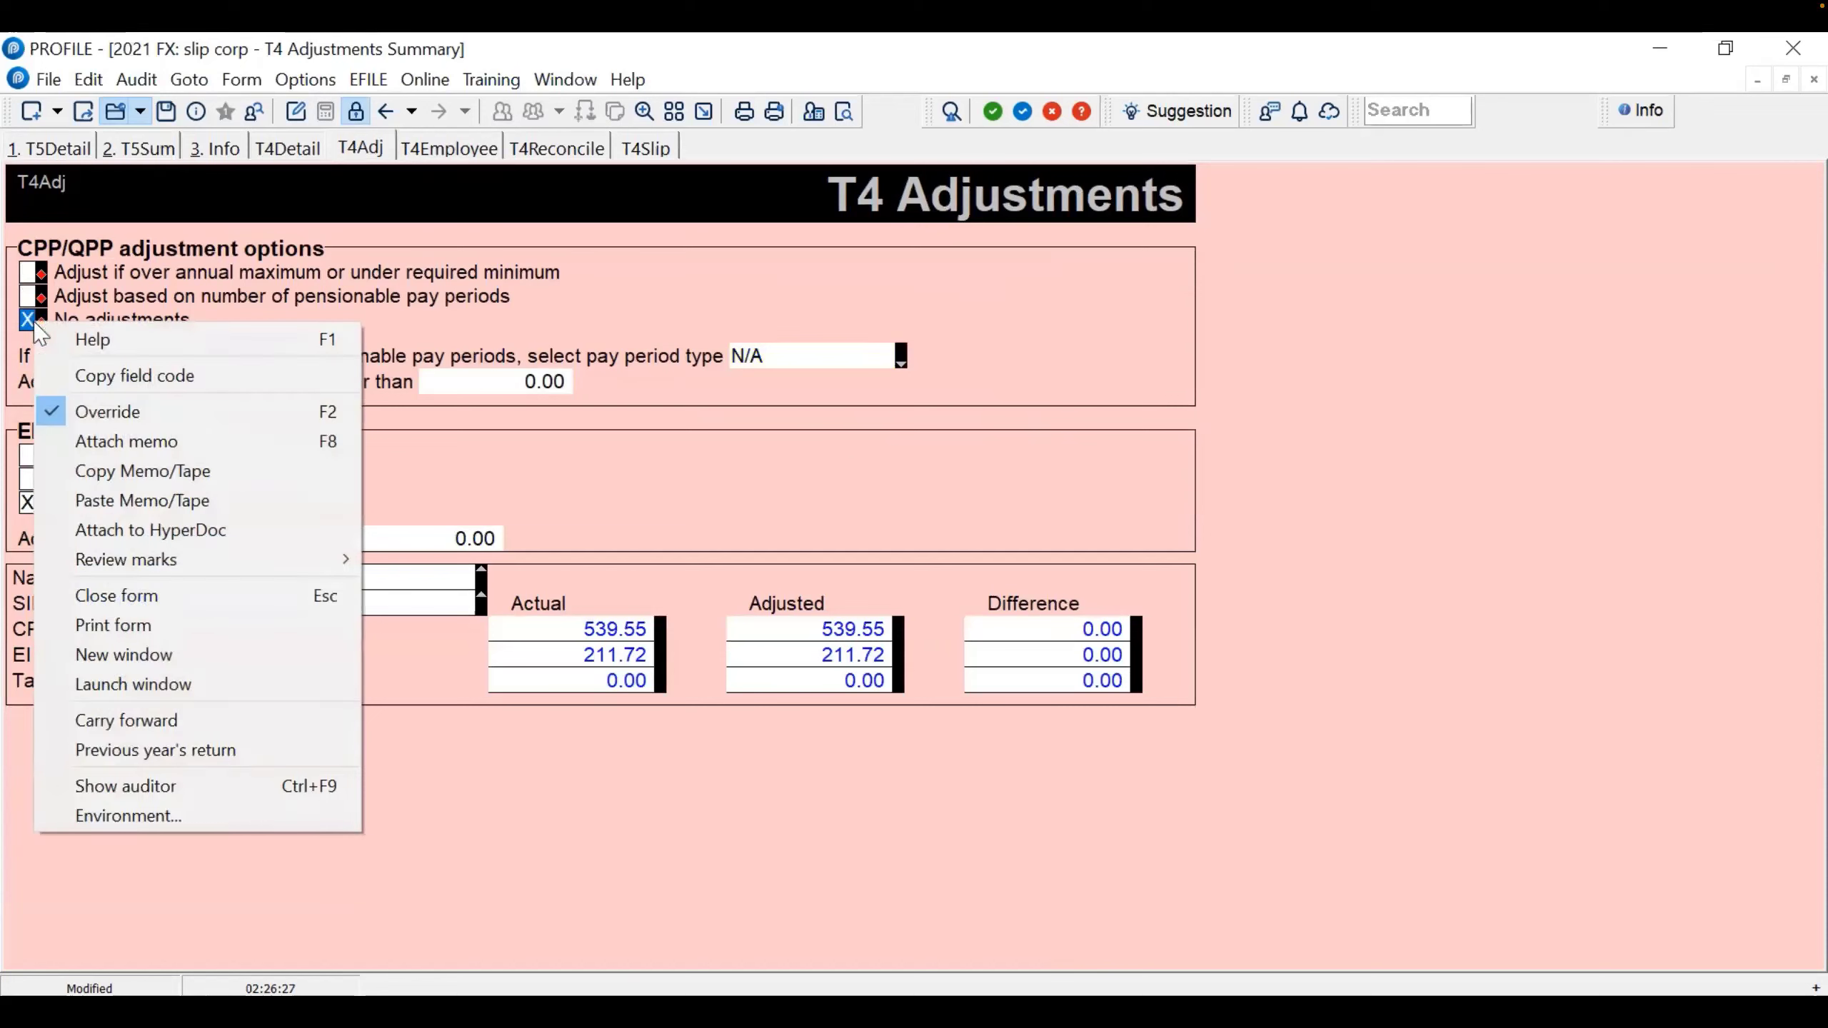
pyautogui.click(195, 414)
# Set the CPP adjustment option to No adjustments in the 2021 FX/Q module options
pyautogui.click(333, 80)
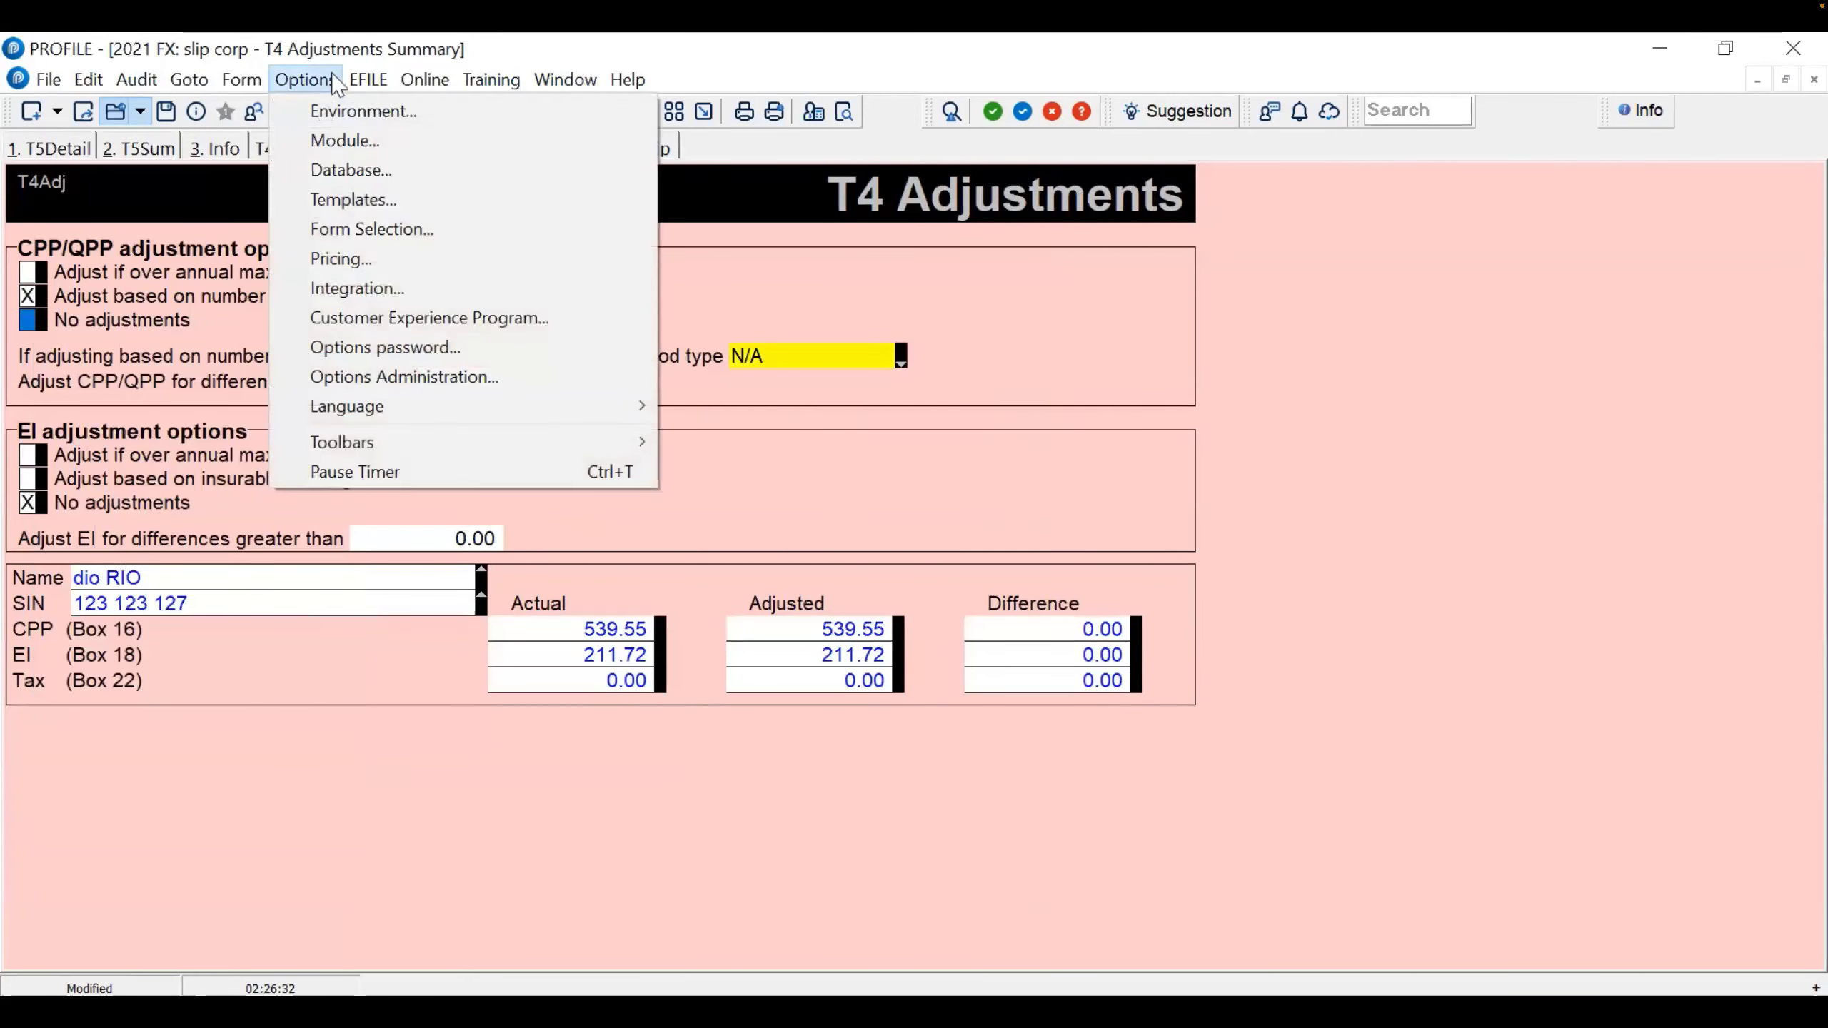
pyautogui.click(351, 141)
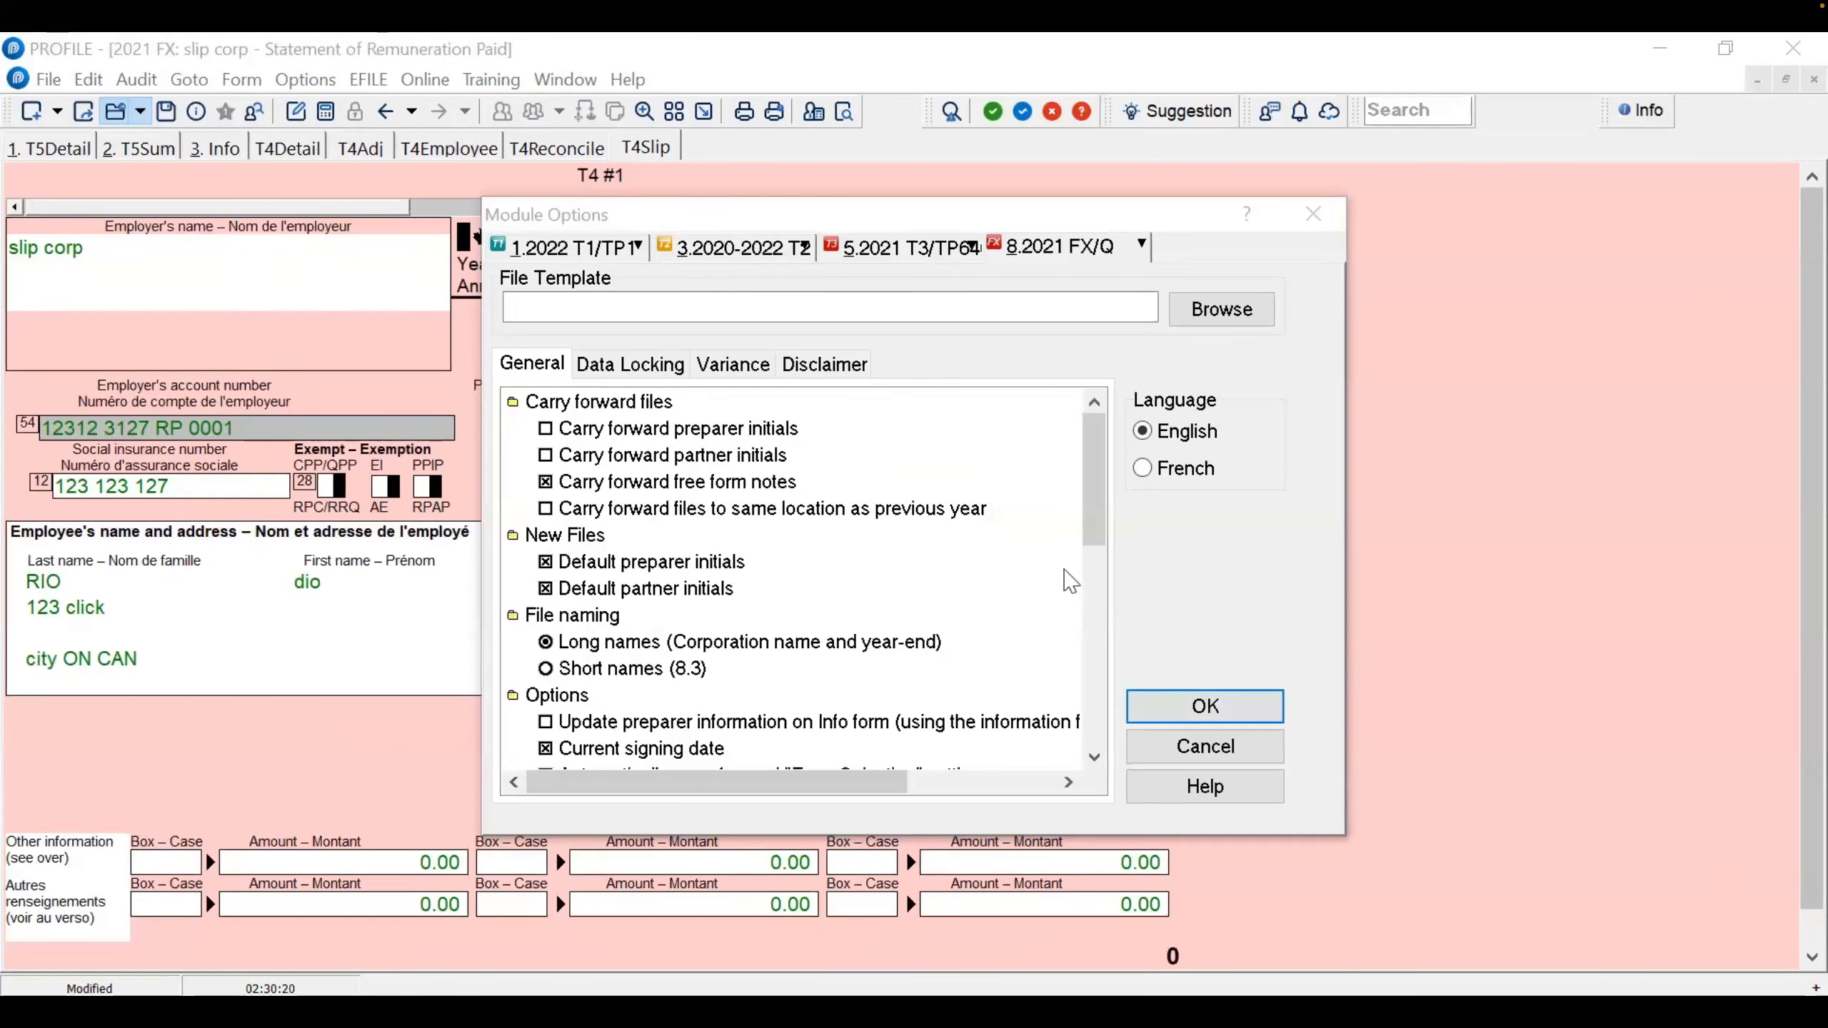
pyautogui.click(1091, 455)
pyautogui.moveTo(1094, 502); pyautogui.dragTo(1105, 654)
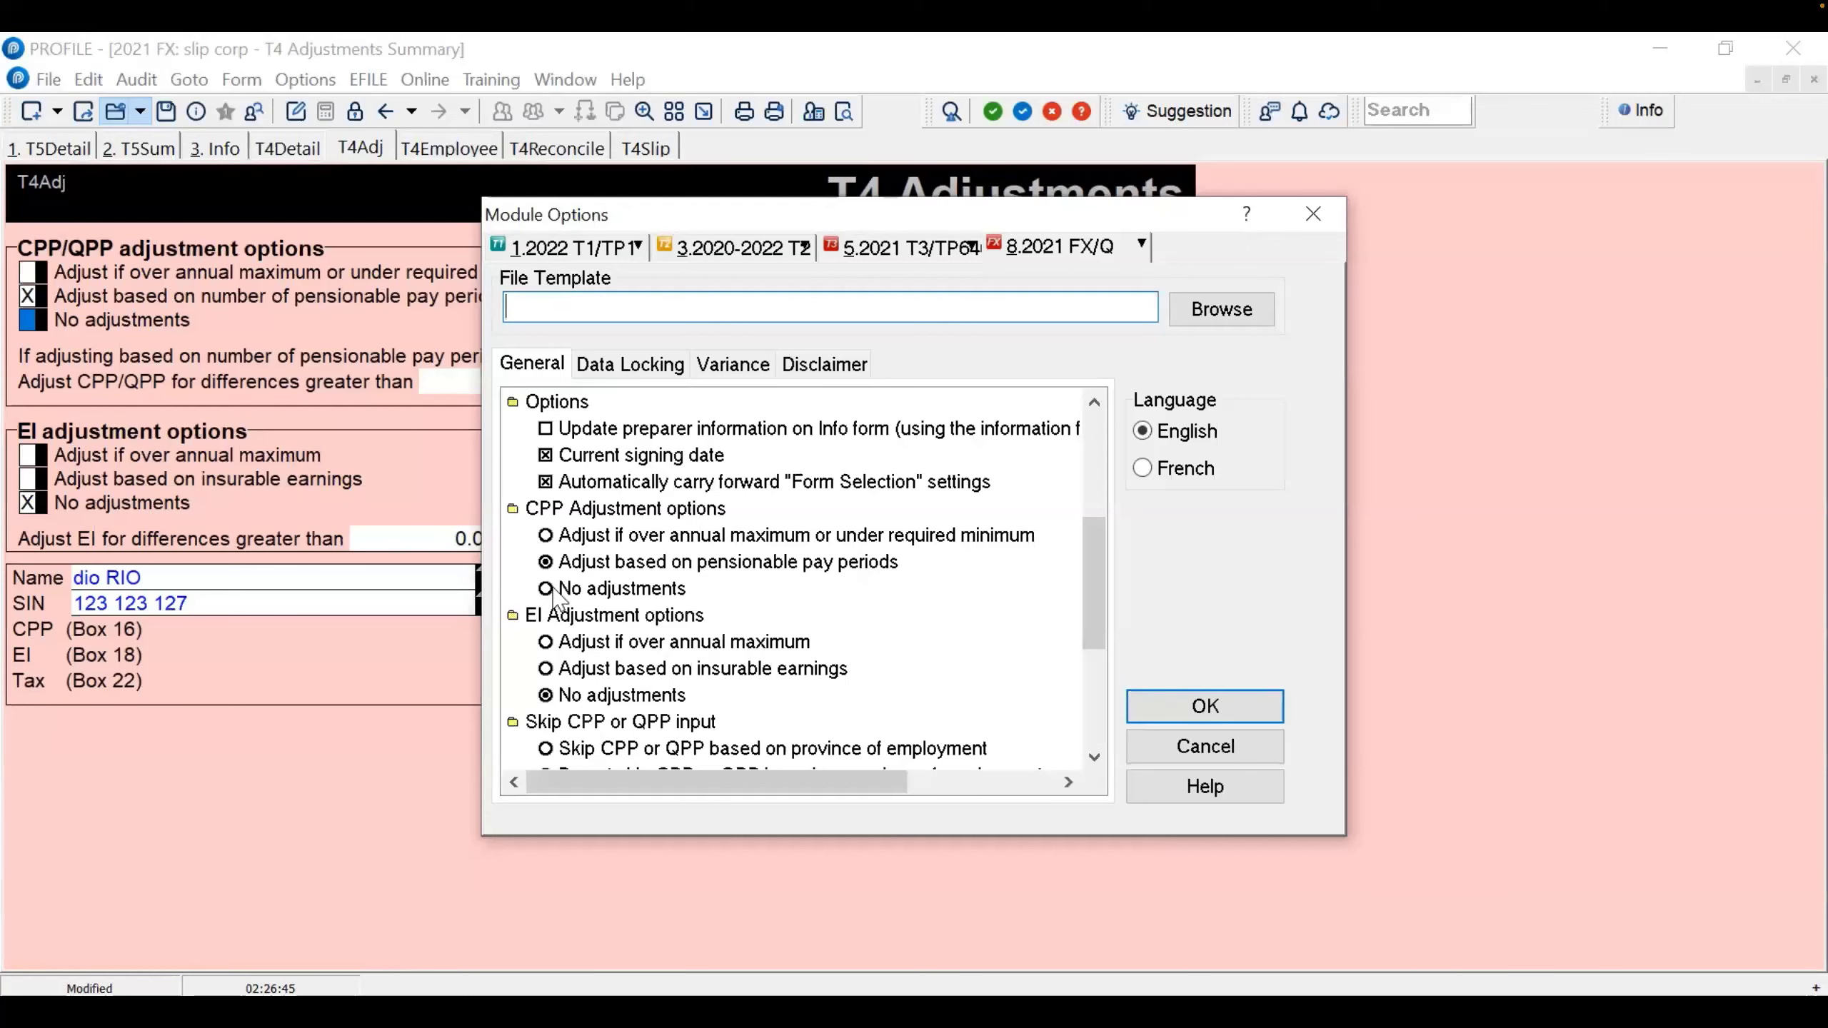
pyautogui.click(548, 589)
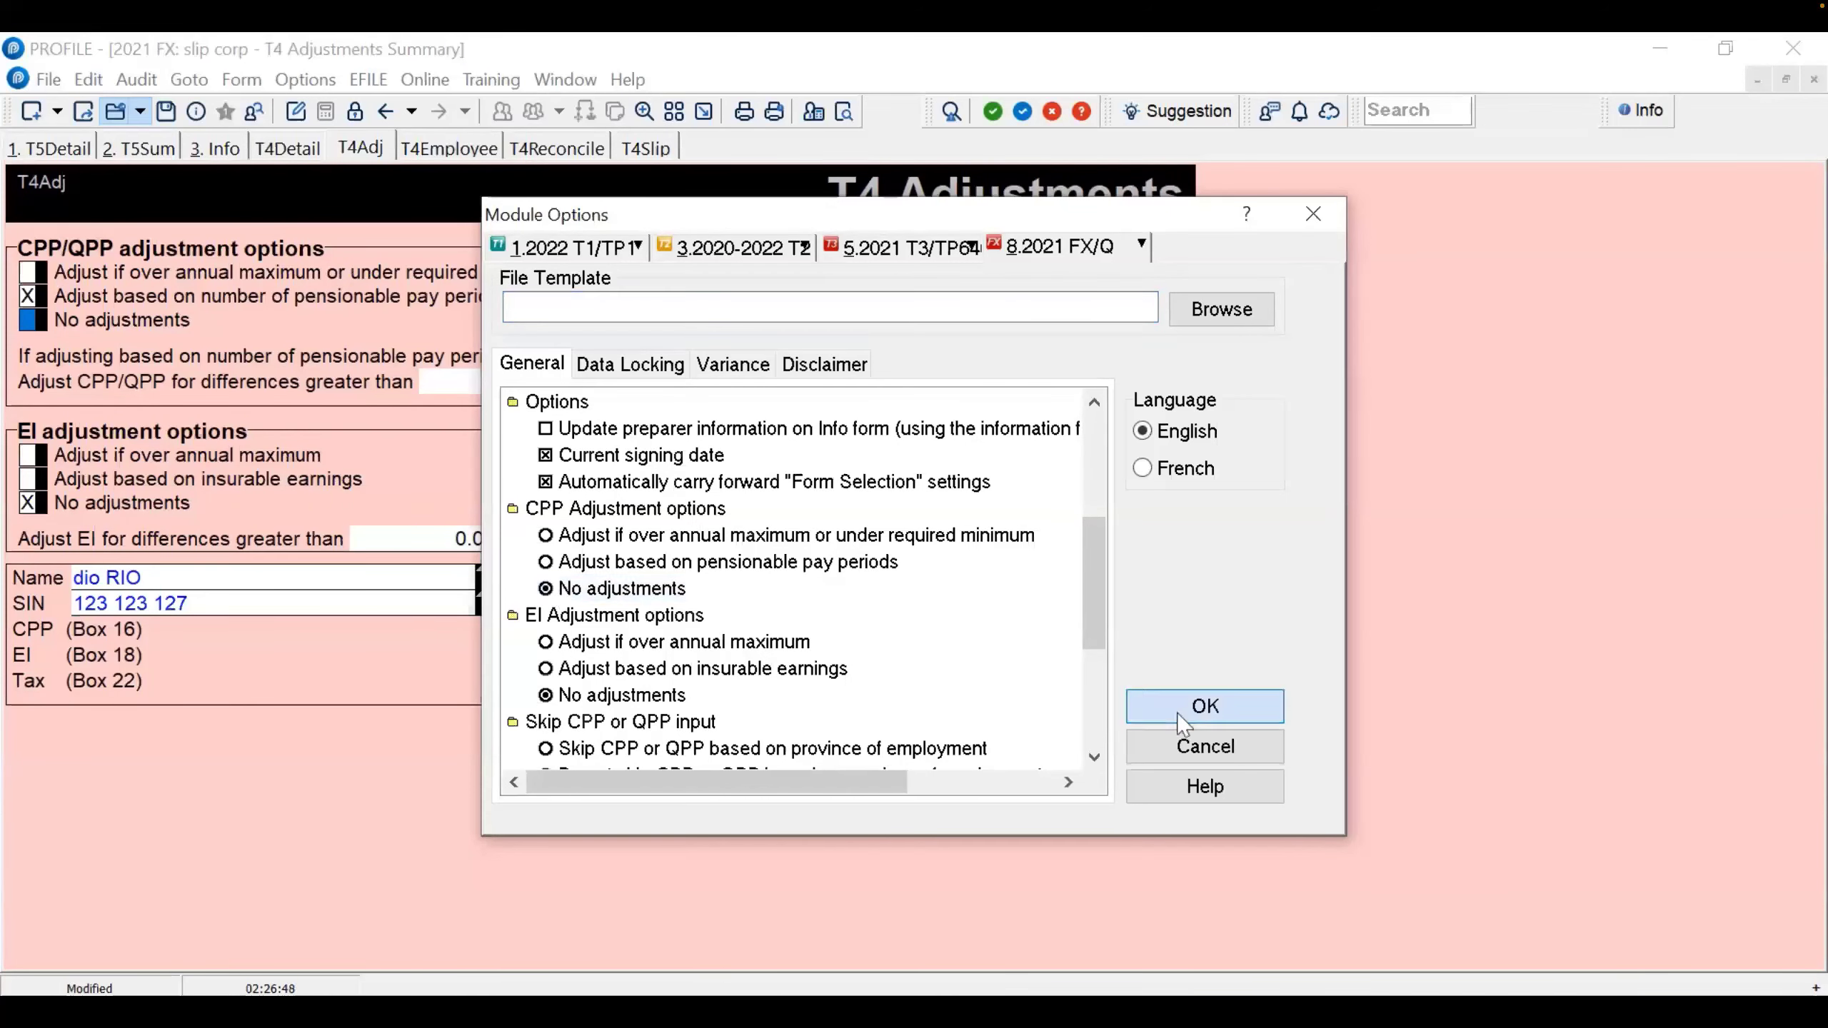
pyautogui.click(1204, 706)
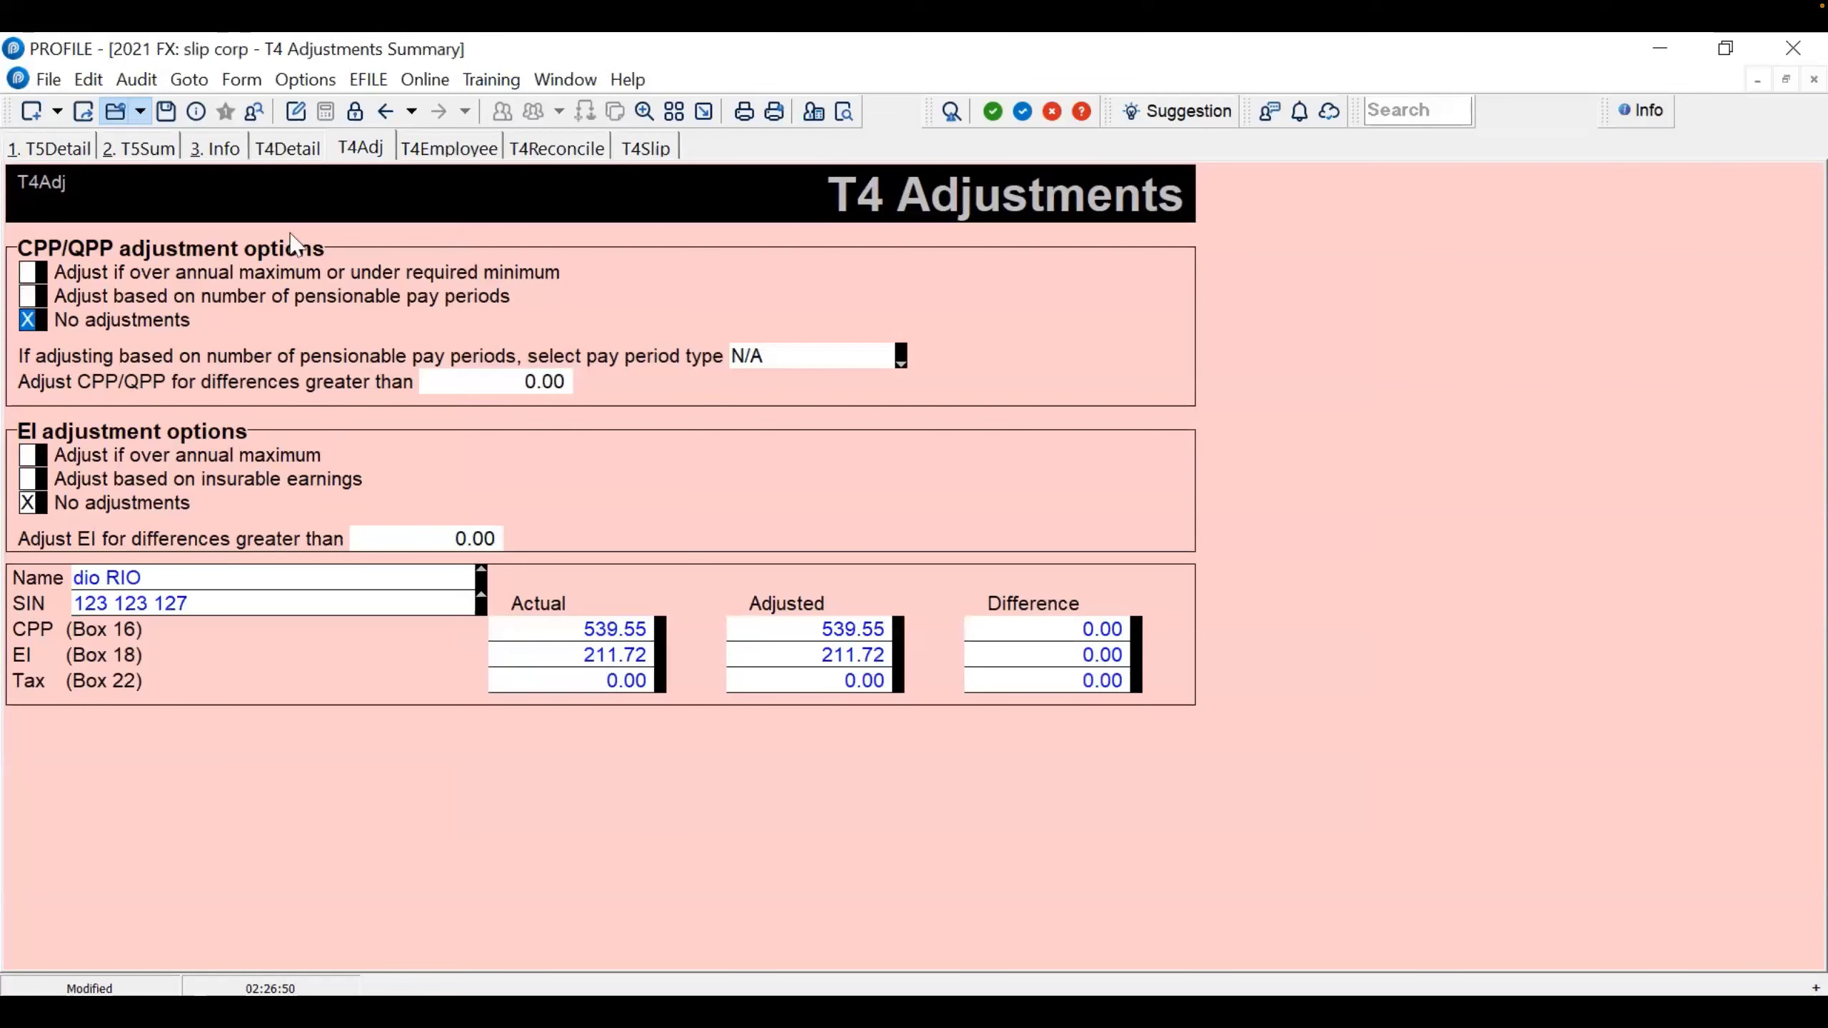
# Check the adjusted CPP contributions of T4 #2 and review the 2021 FX/Q module options
pyautogui.click(286, 148)
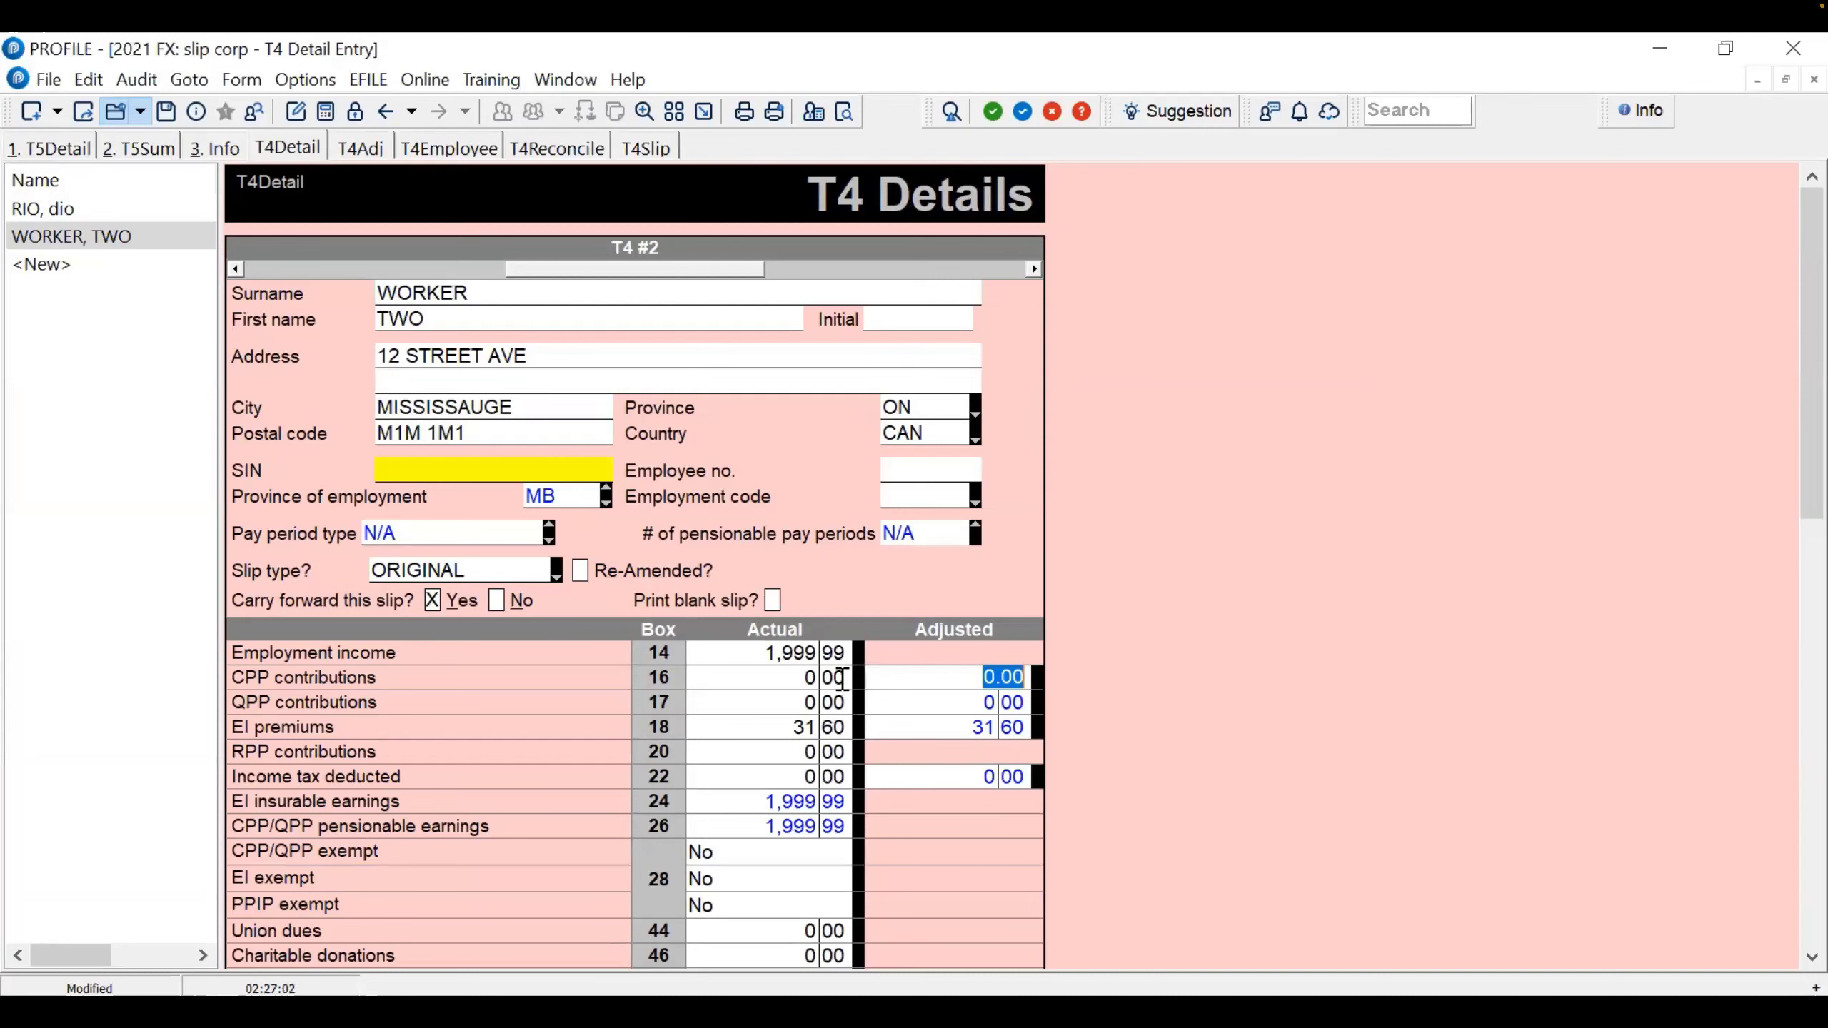
pyautogui.click(355, 157)
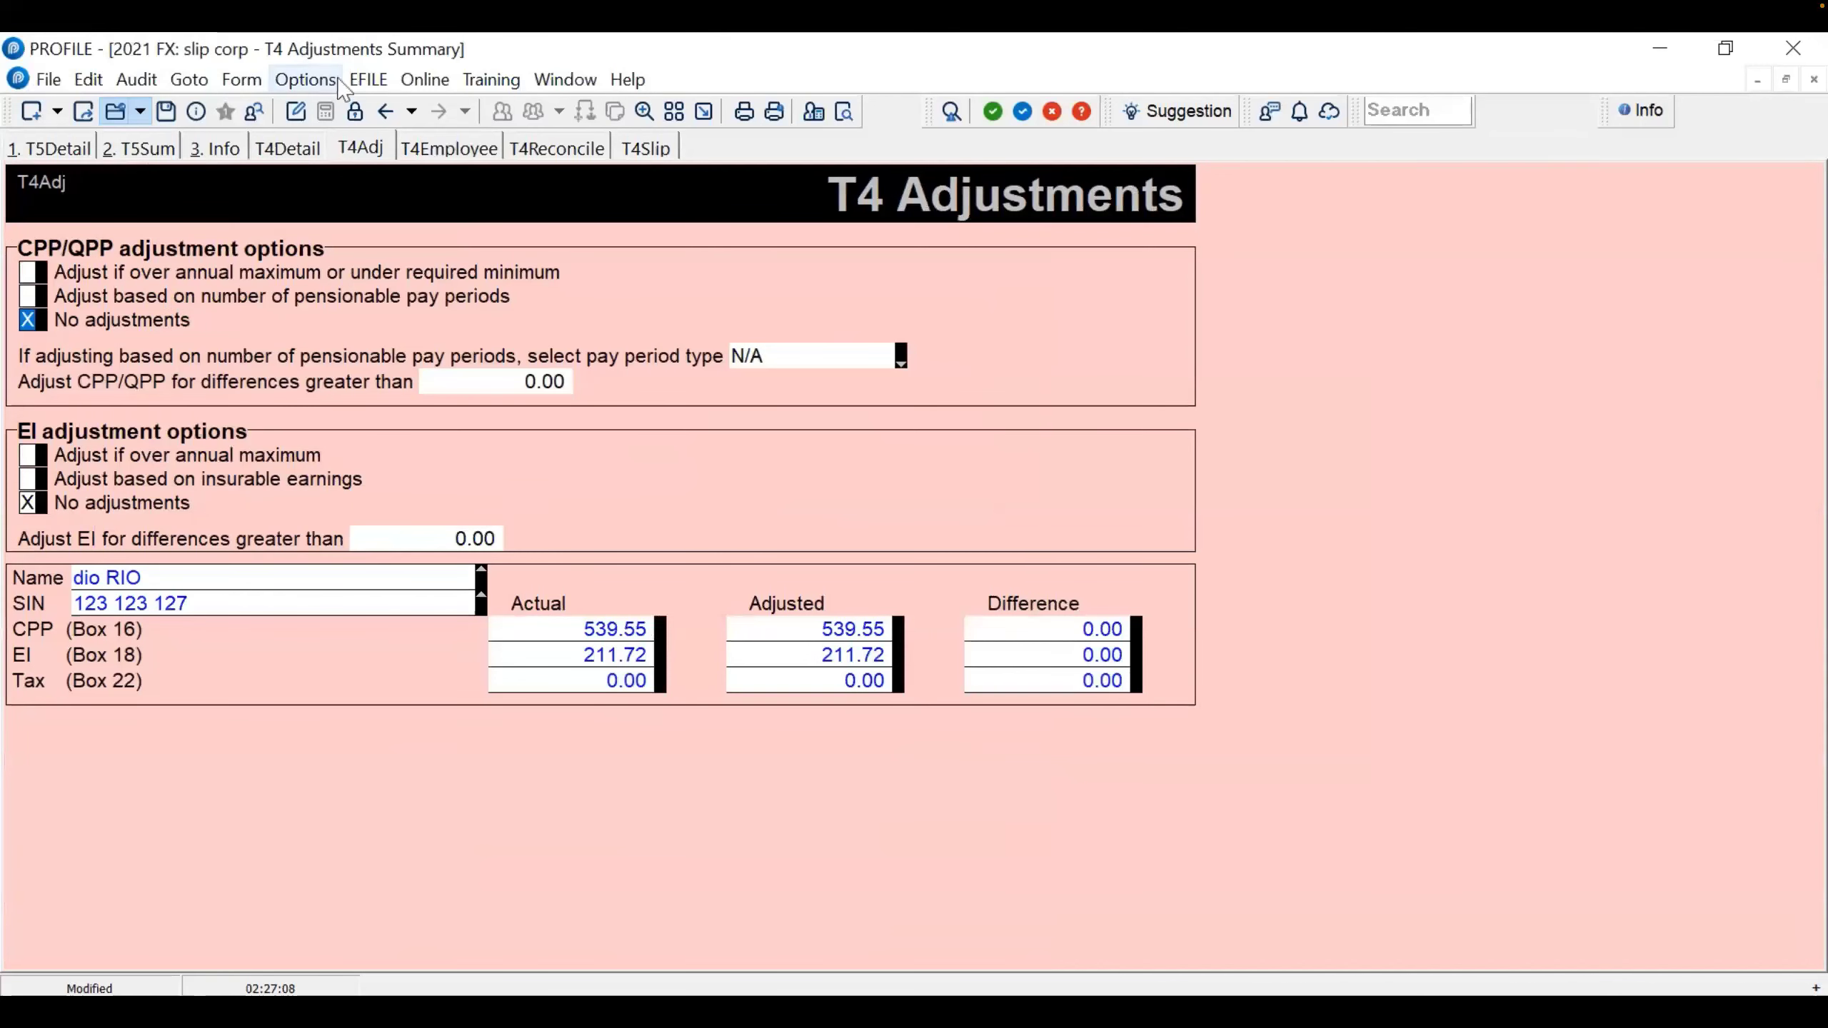
pyautogui.click(305, 79)
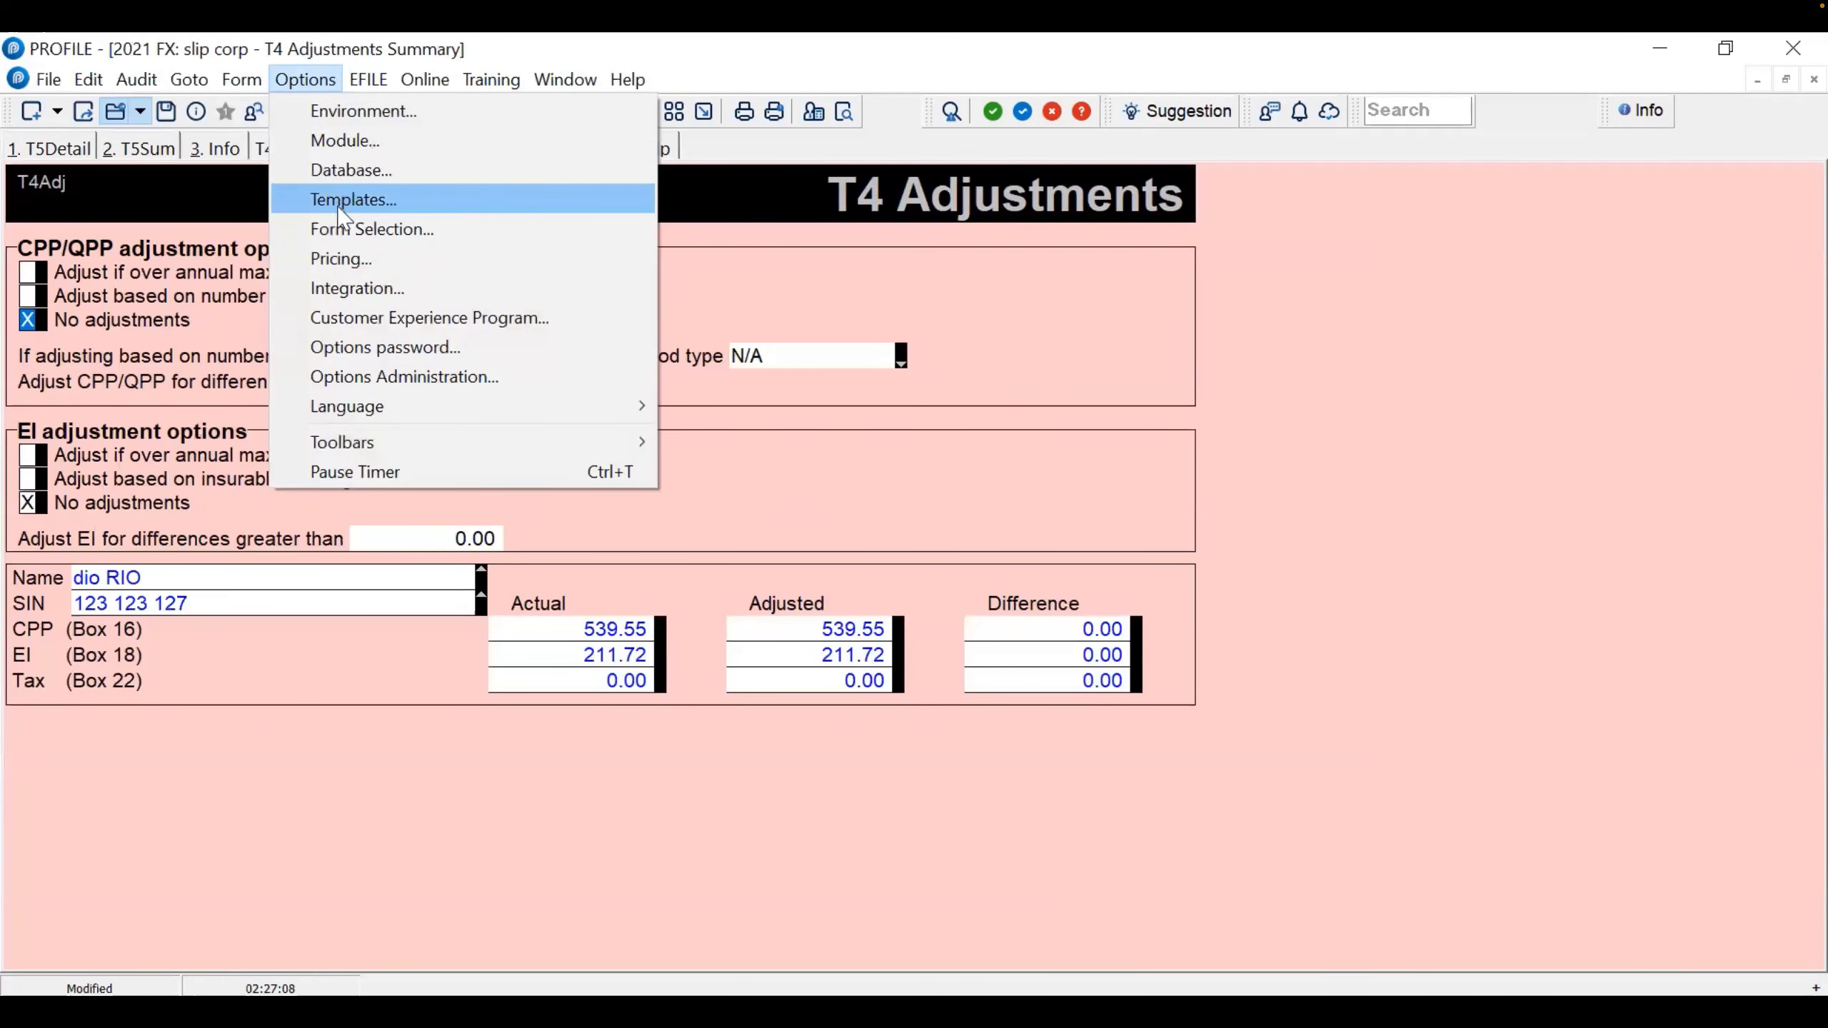
pyautogui.click(342, 141)
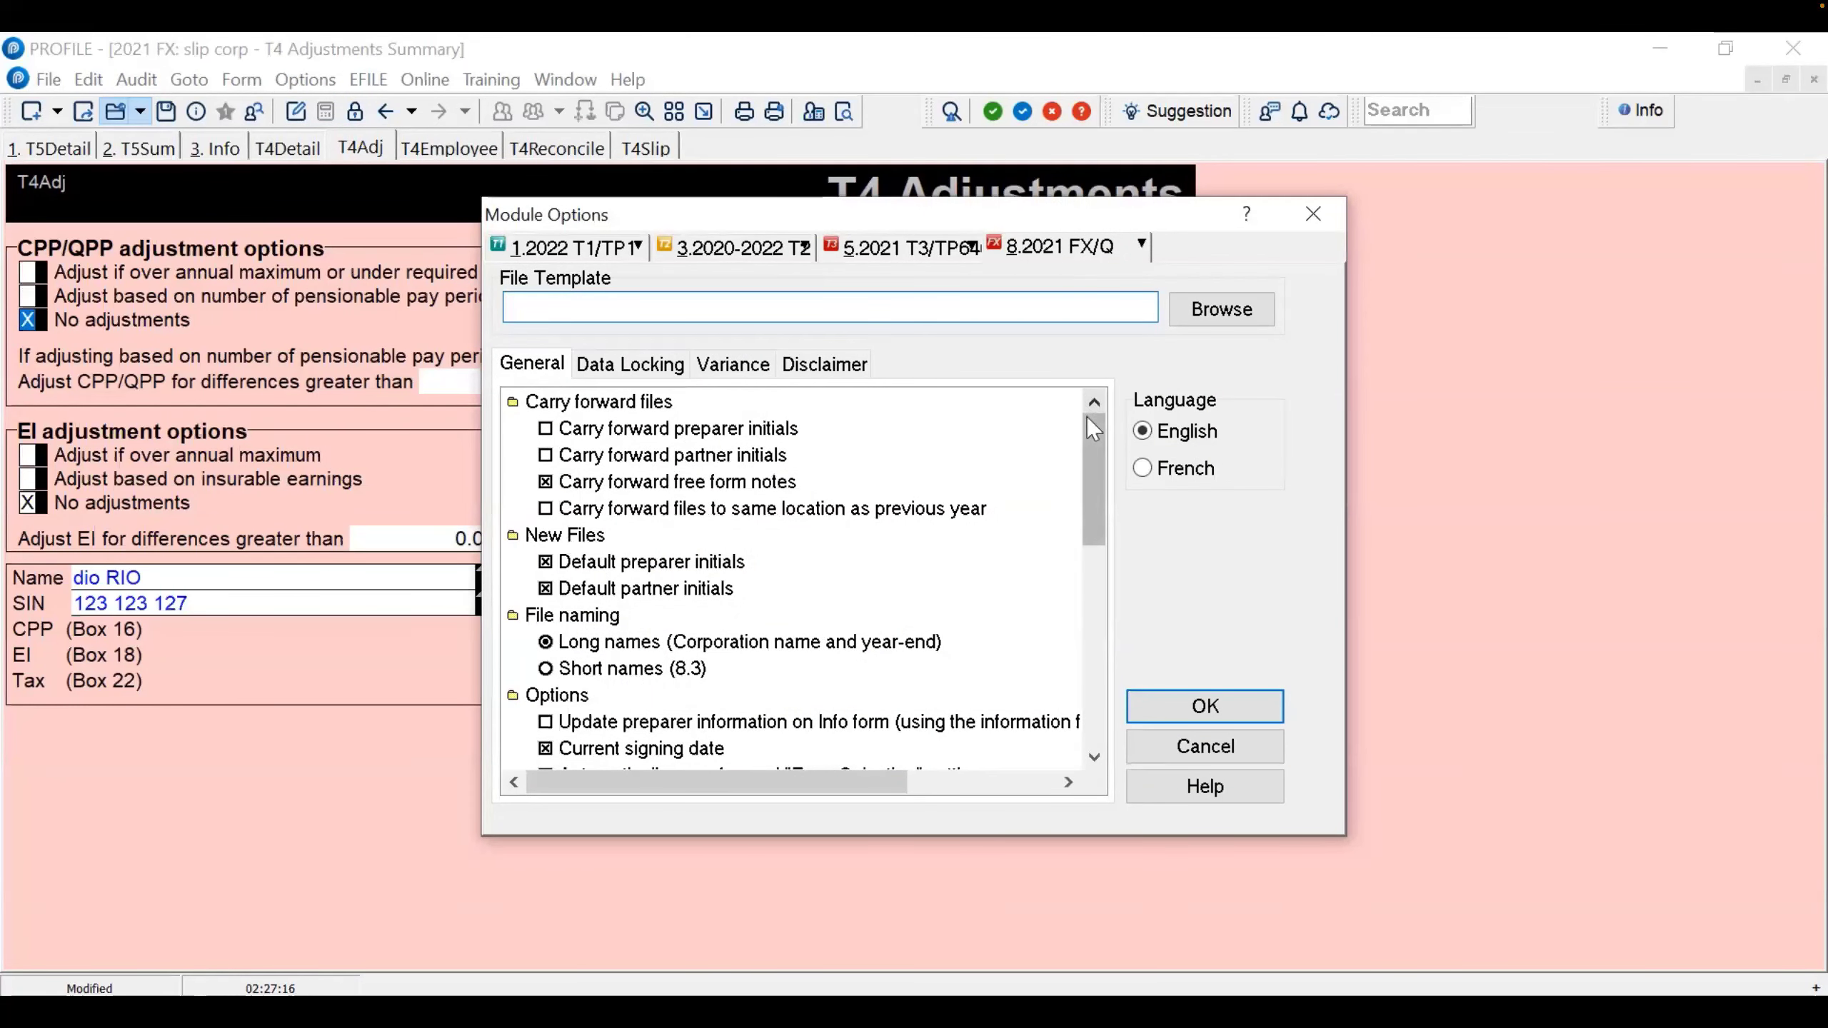
pyautogui.moveTo(1091, 462); pyautogui.dragTo(1062, 530)
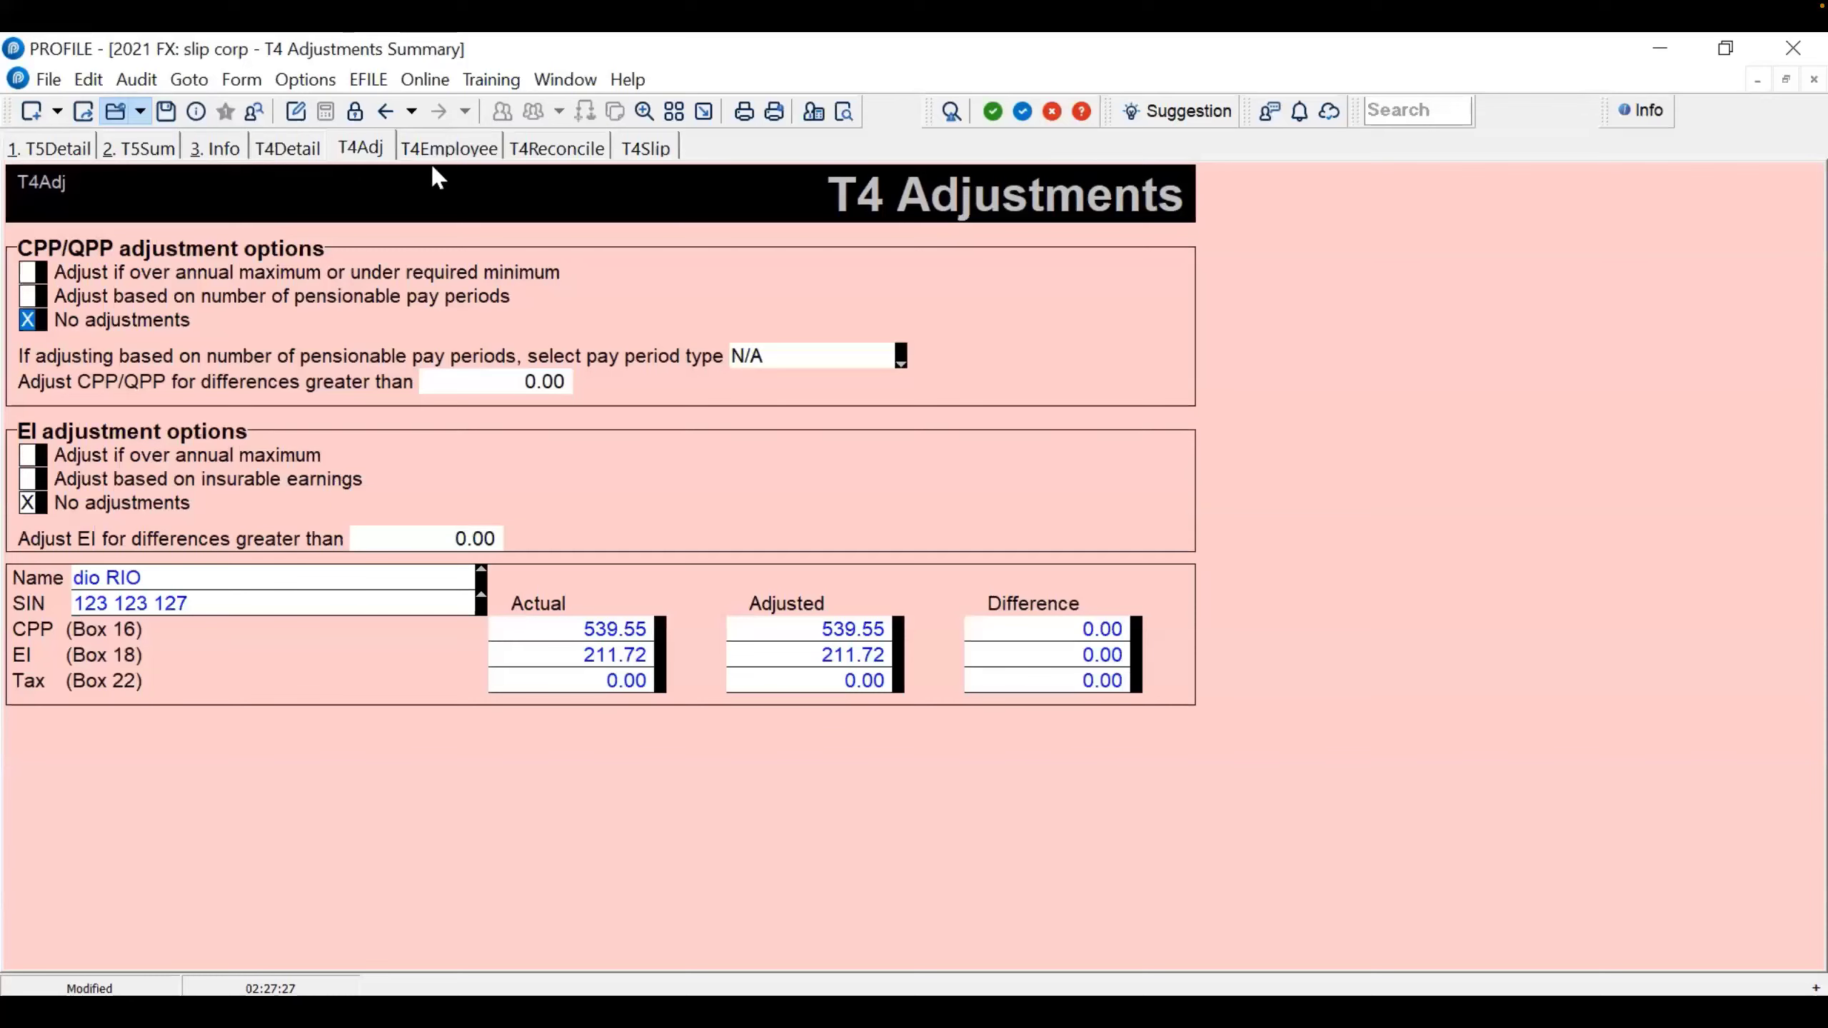
# Review the Employee Summary and T4 Reconciliation, and revisit the T4 Details and T4 Adjustments forms
pyautogui.click(453, 149)
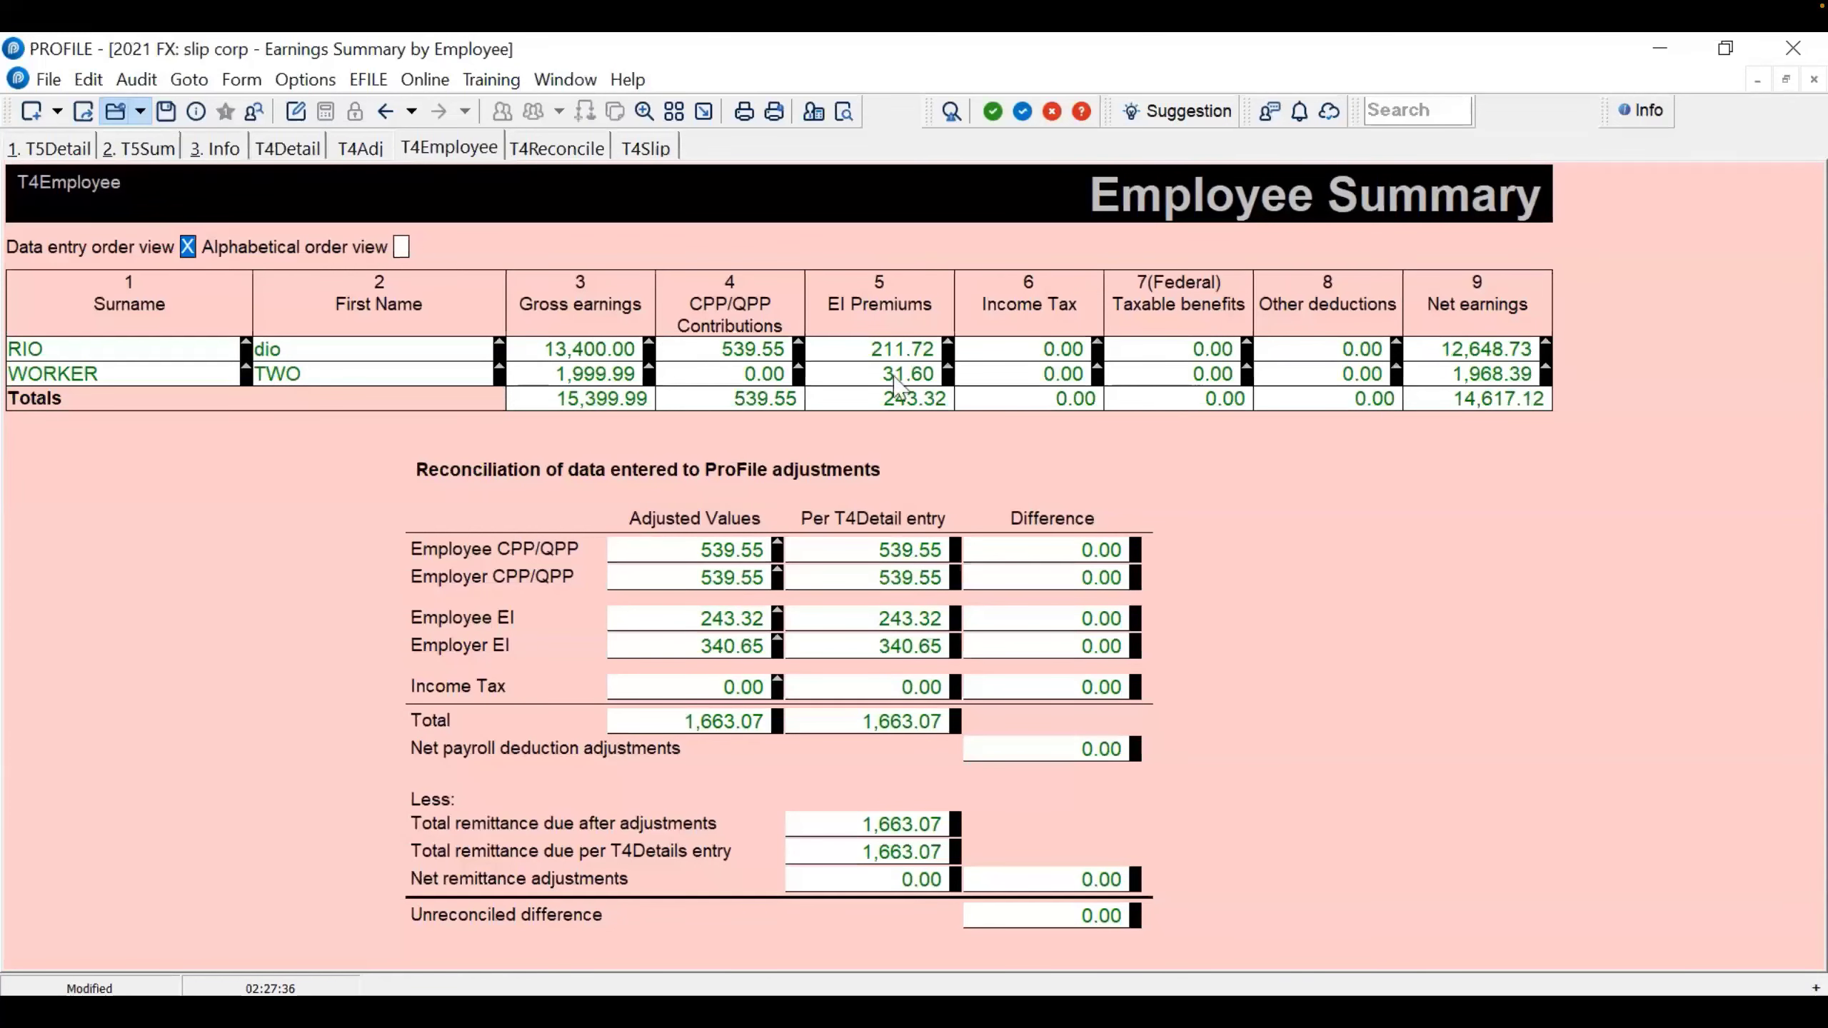
pyautogui.click(558, 148)
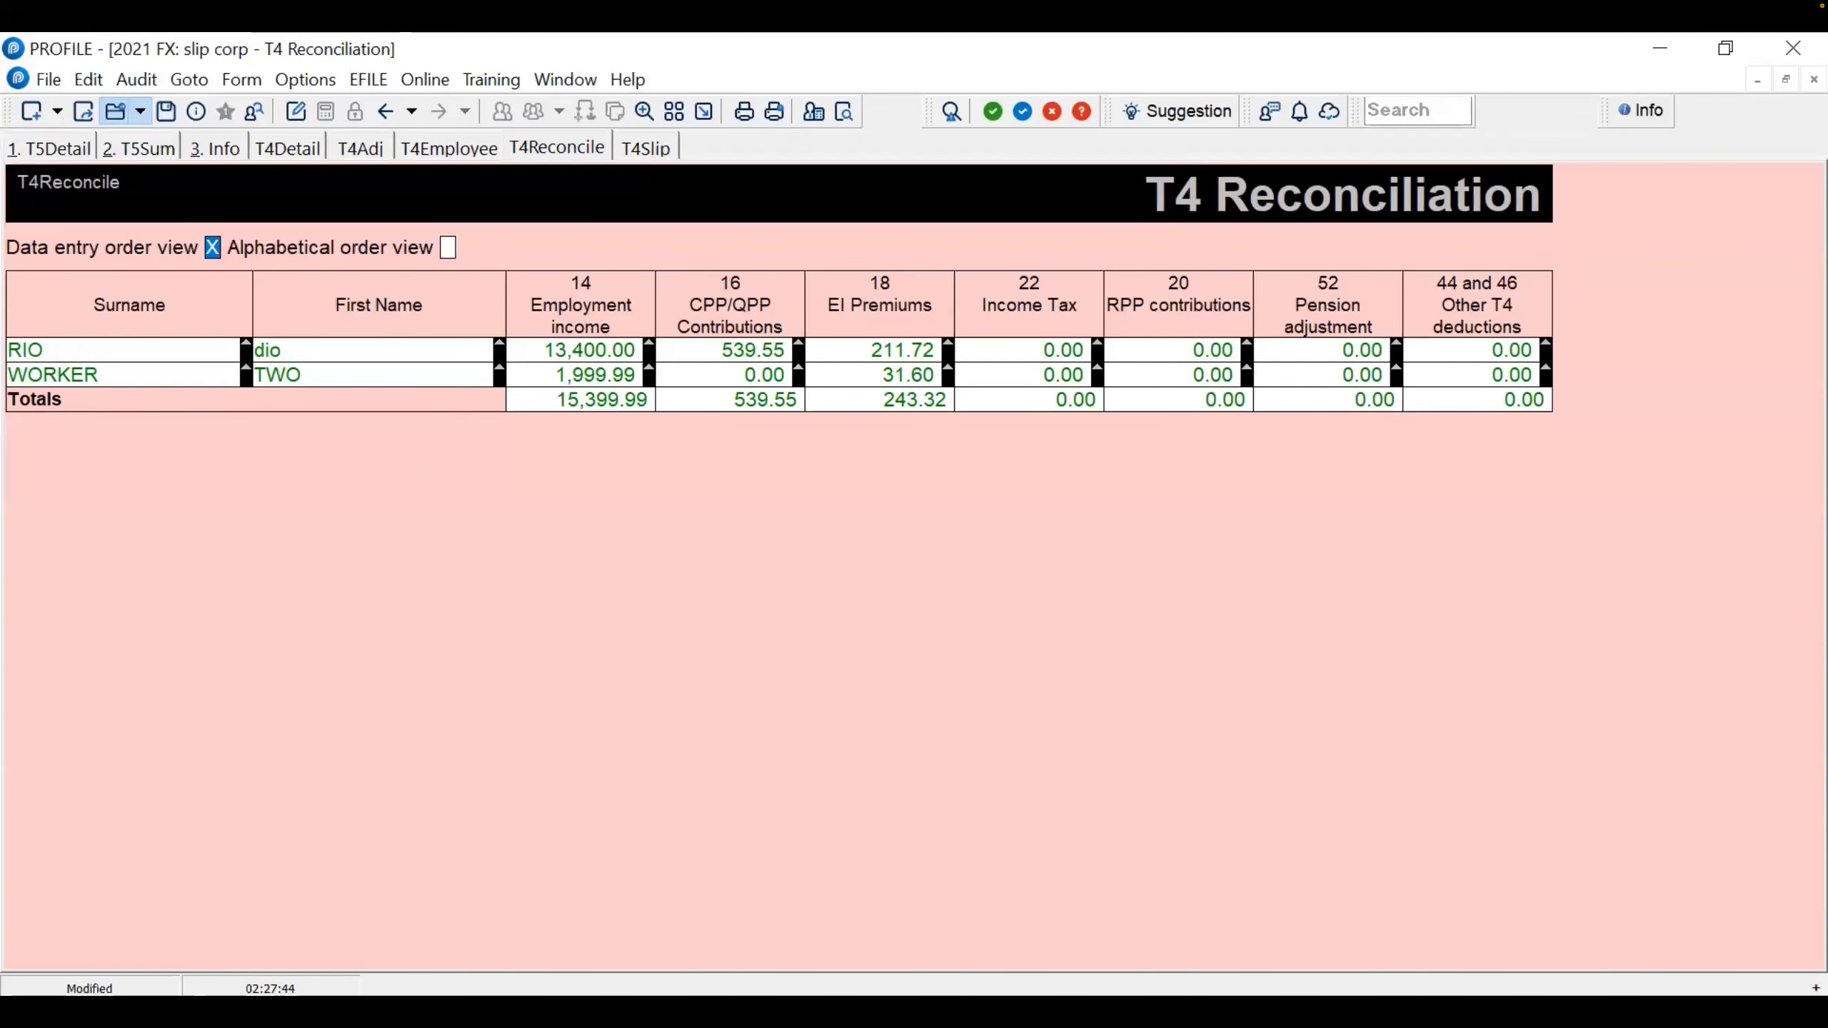
pyautogui.click(286, 149)
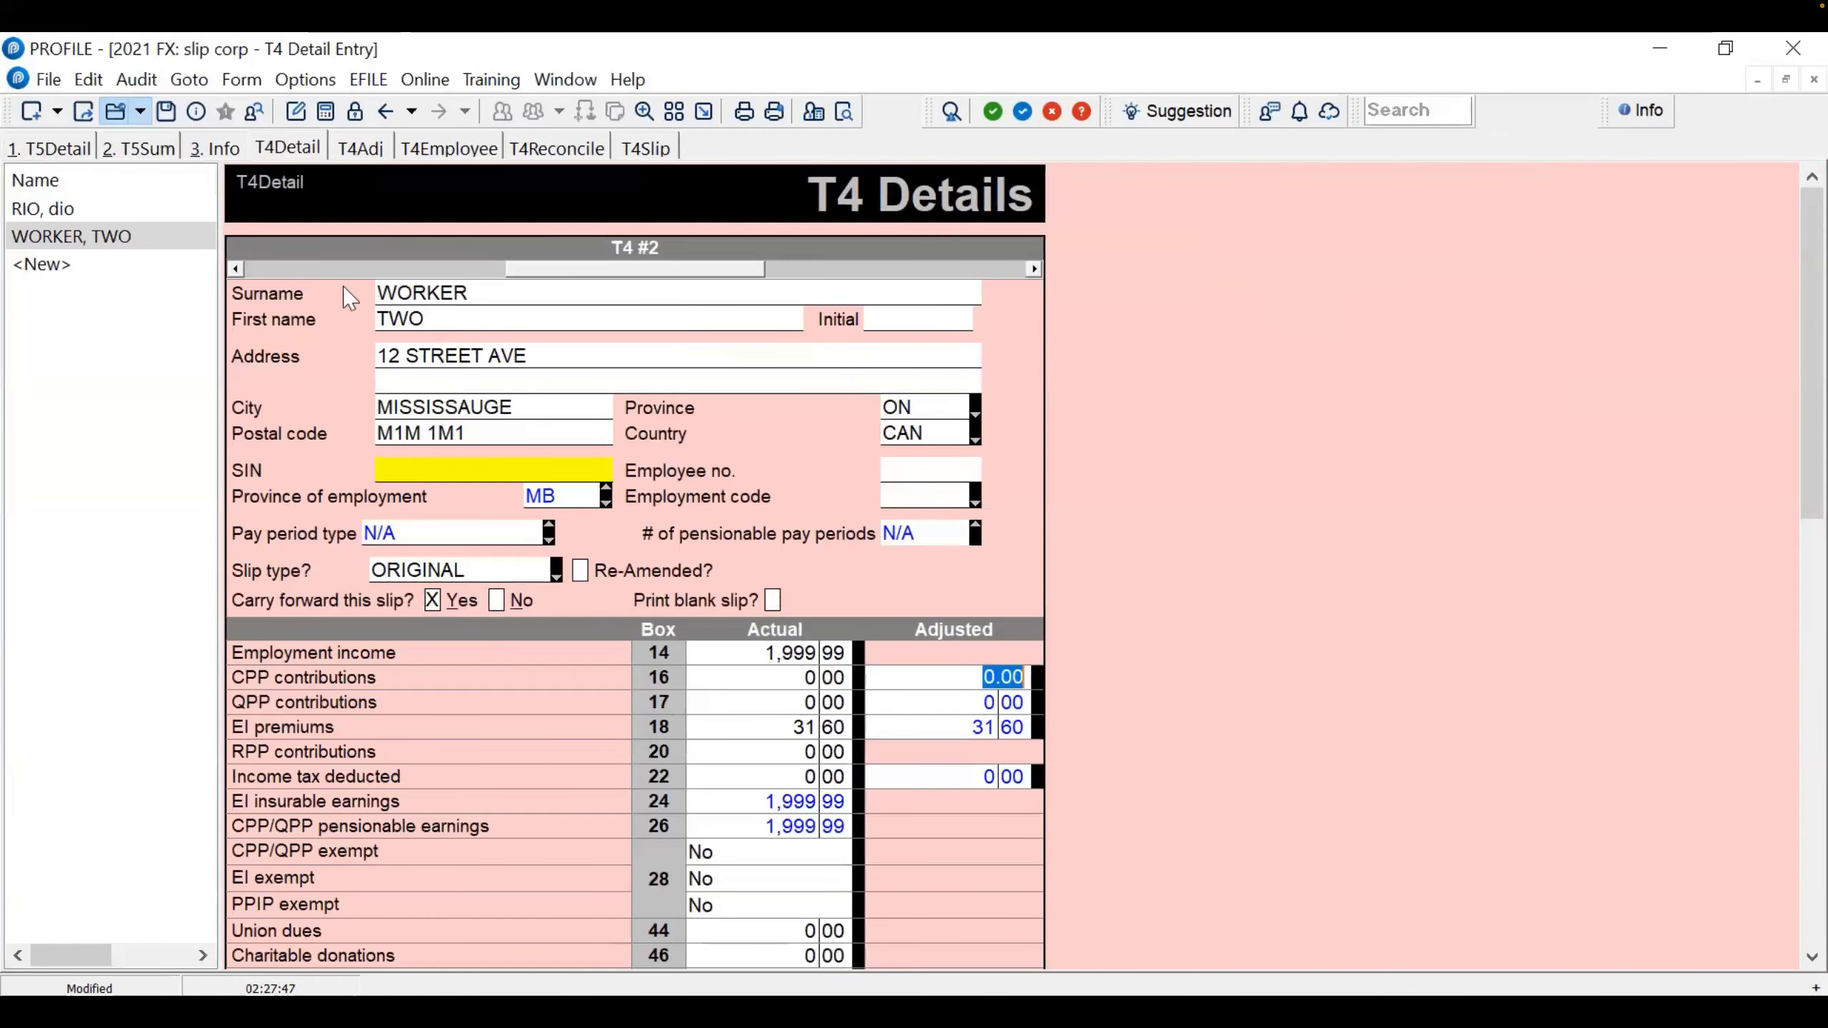
pyautogui.click(366, 149)
pyautogui.click(444, 157)
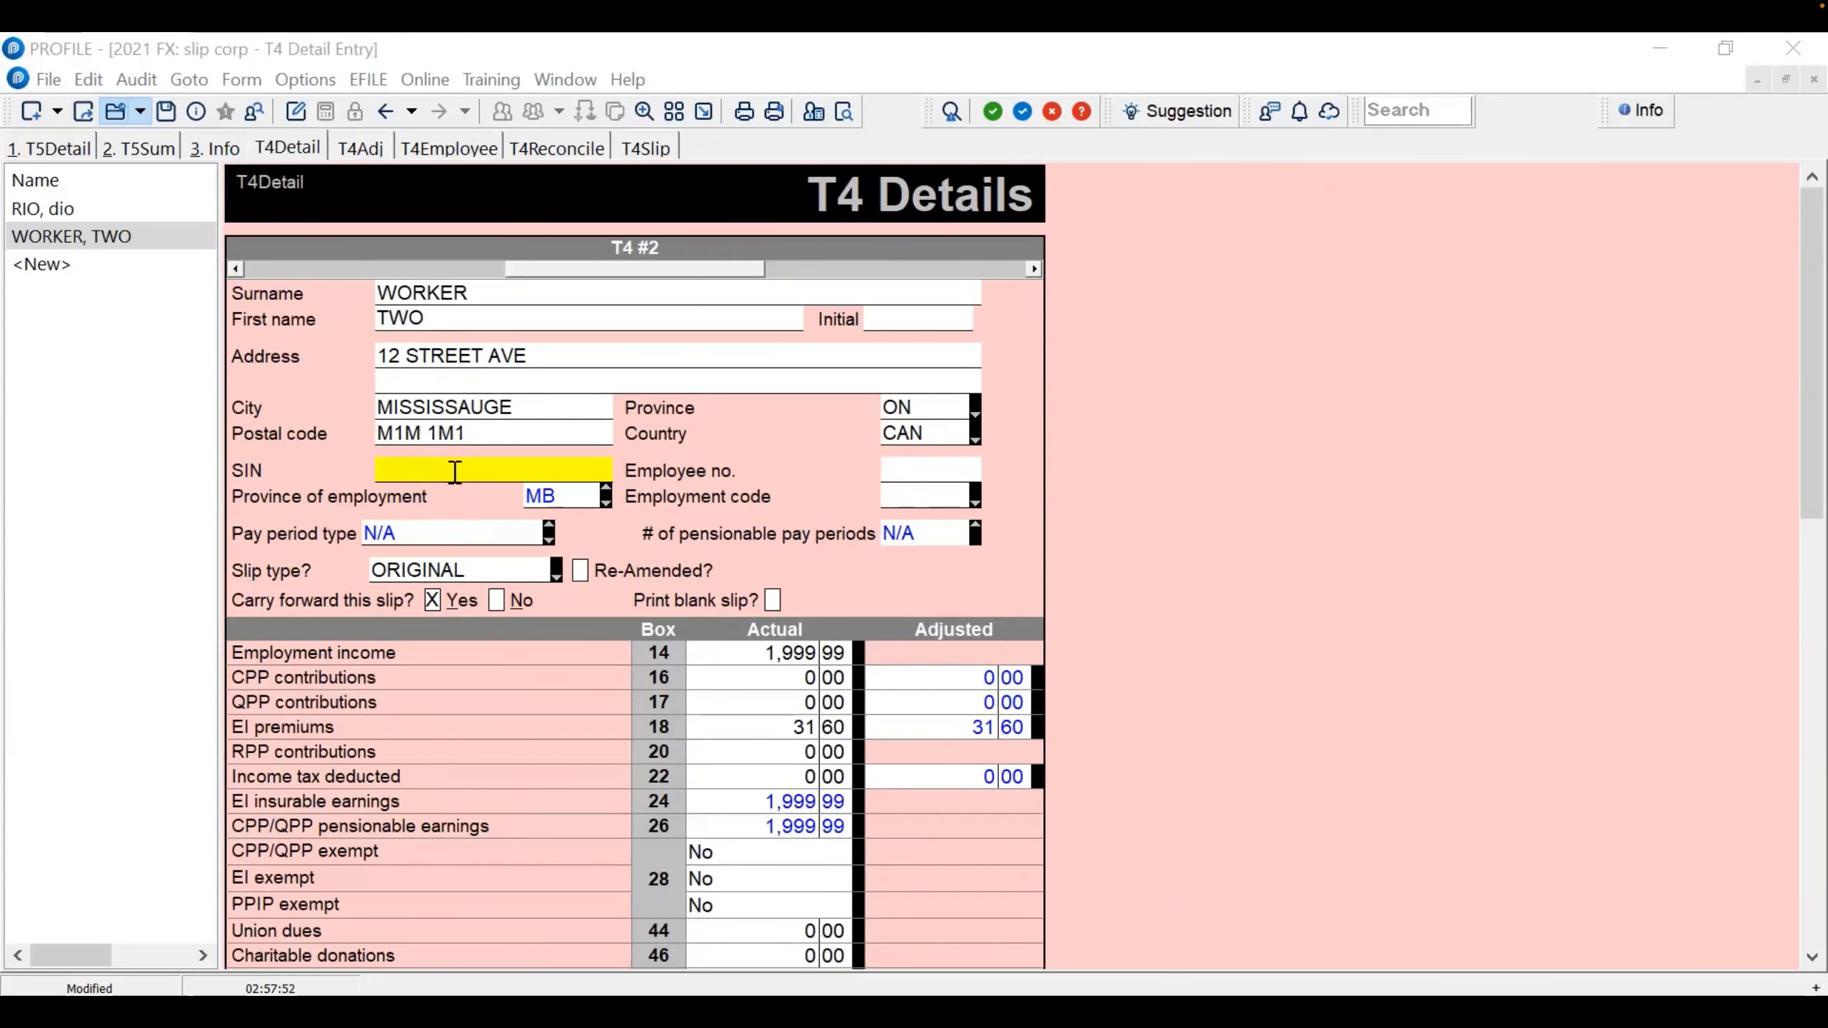
# Review the slip statuses and MM errors in the federal slips transmission session, and cancel the session without filing
pyautogui.click(380, 84)
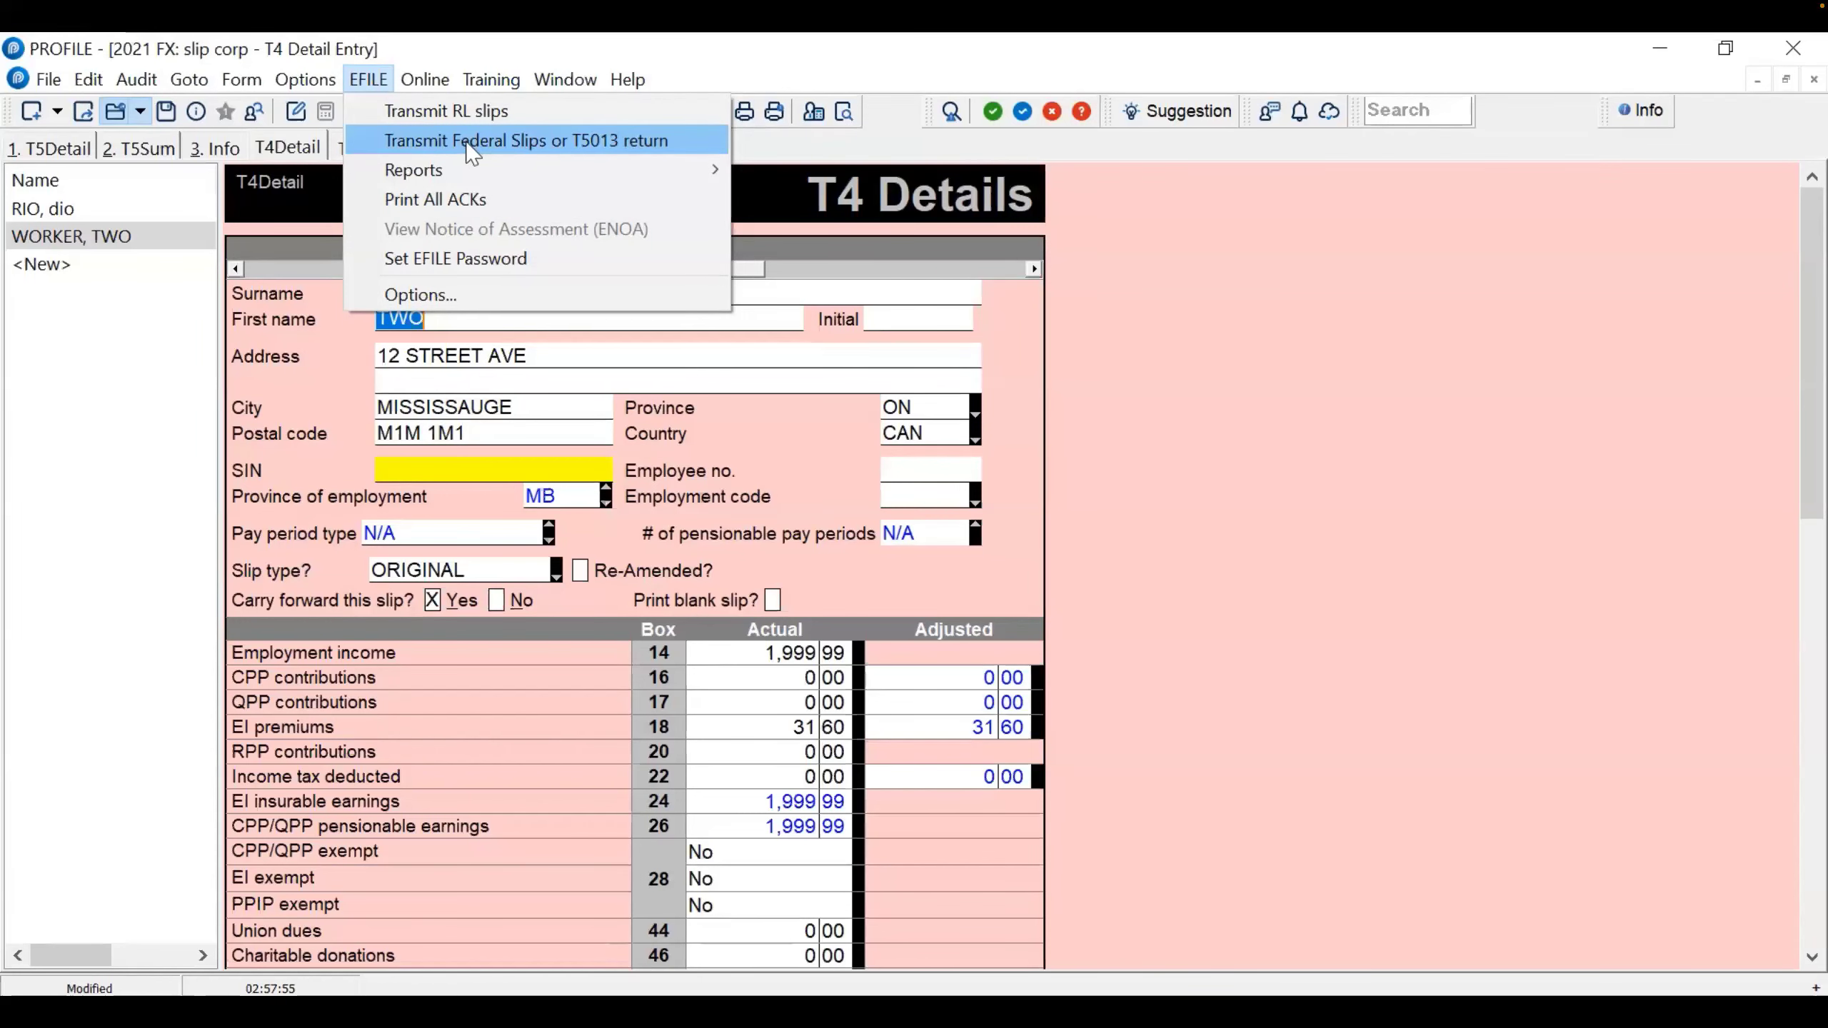
pyautogui.click(472, 152)
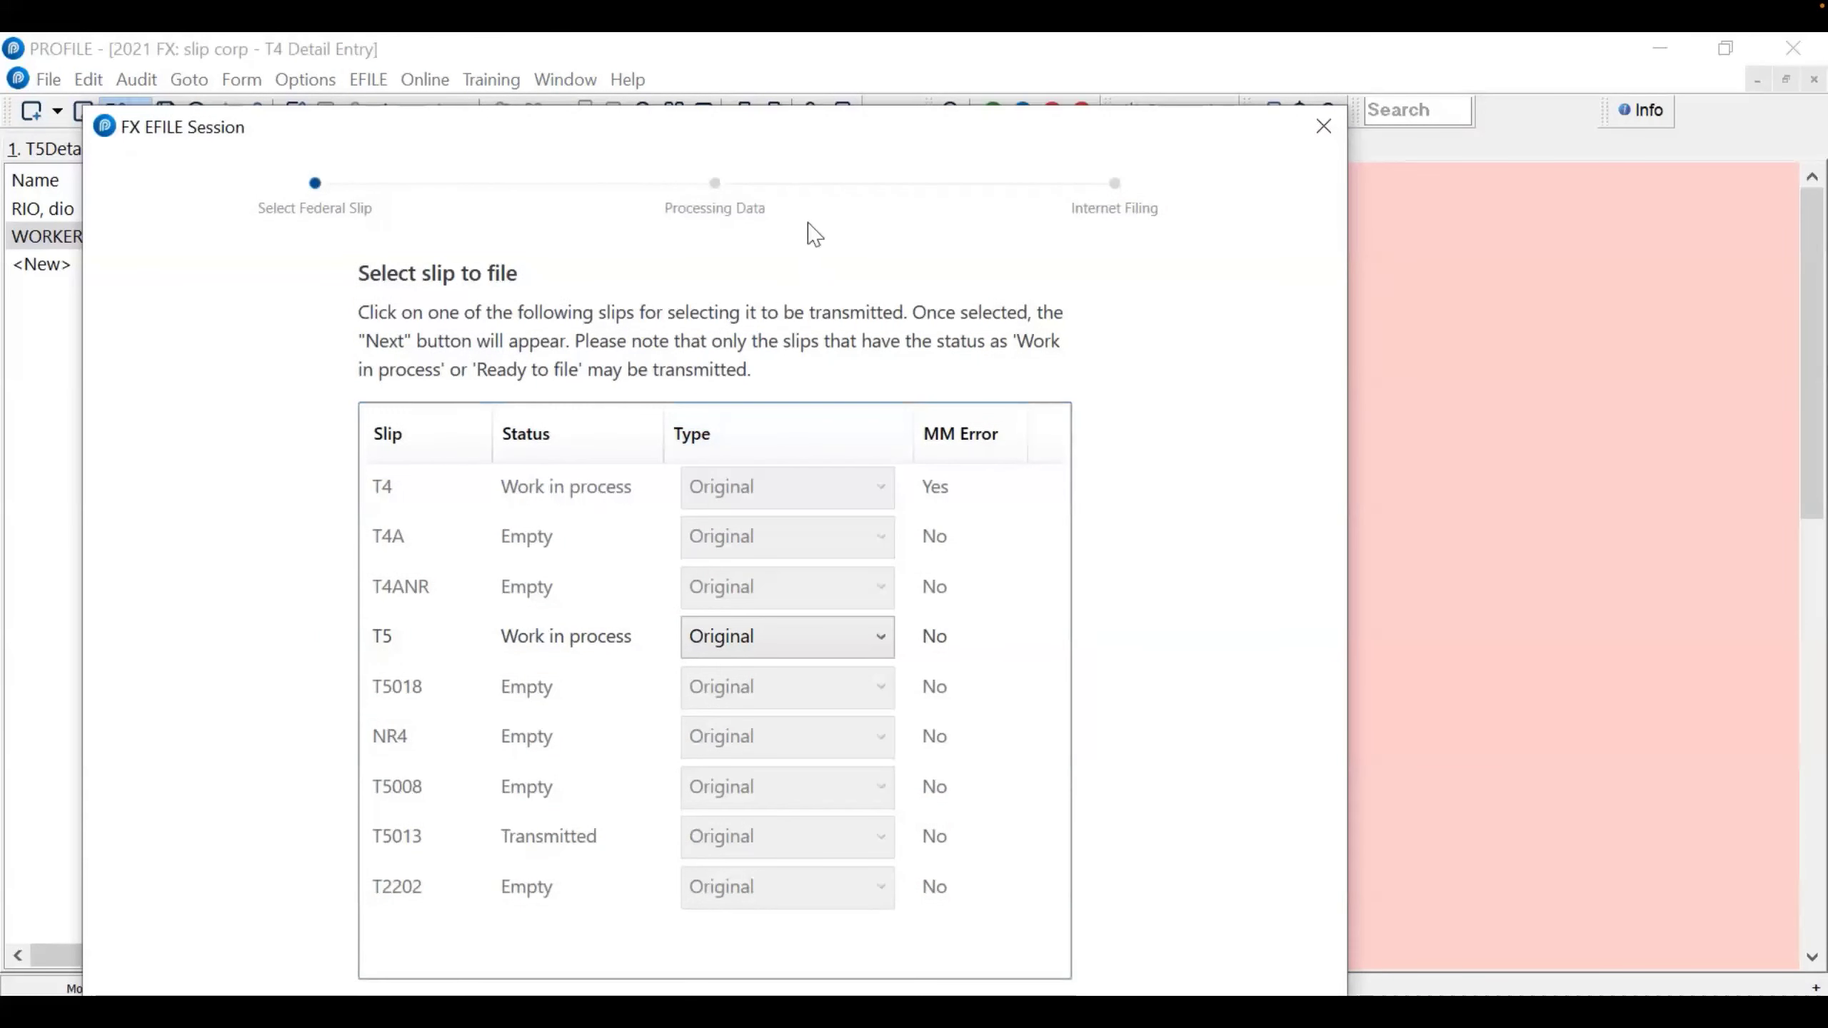
pyautogui.moveTo(809, 128); pyautogui.dragTo(805, 80)
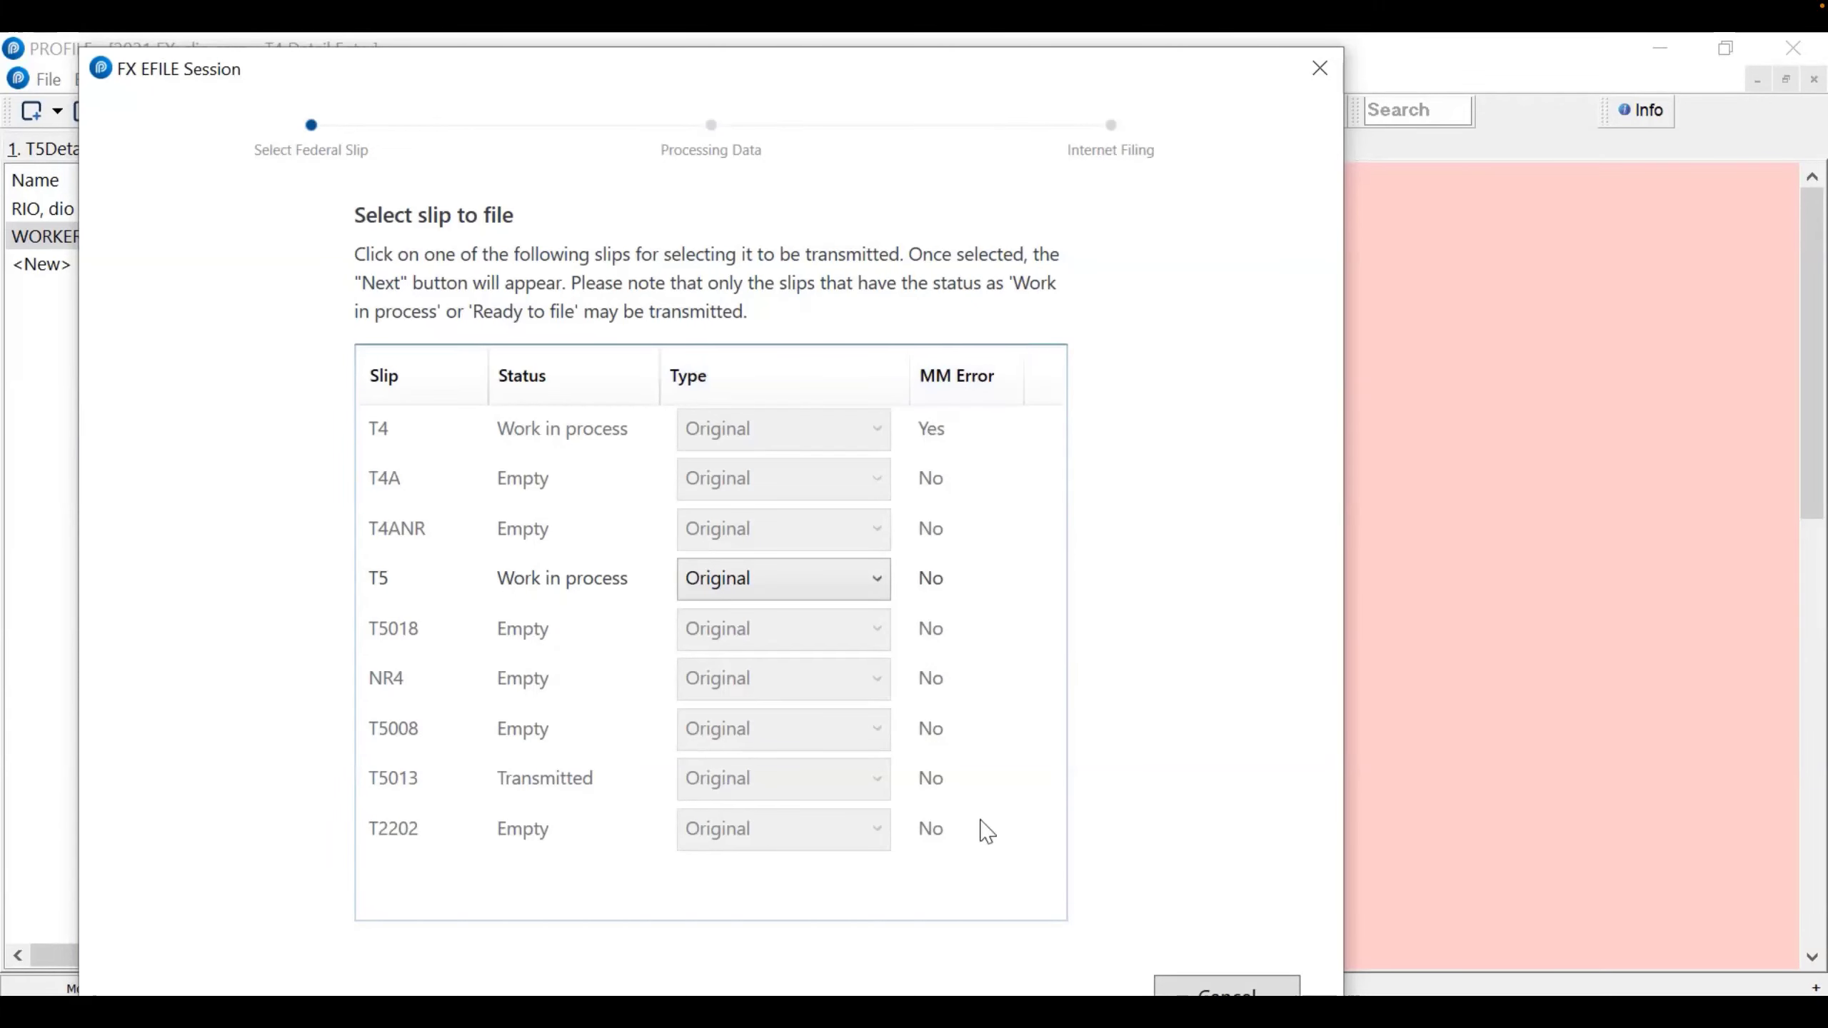
pyautogui.moveTo(880, 90); pyautogui.dragTo(895, 76)
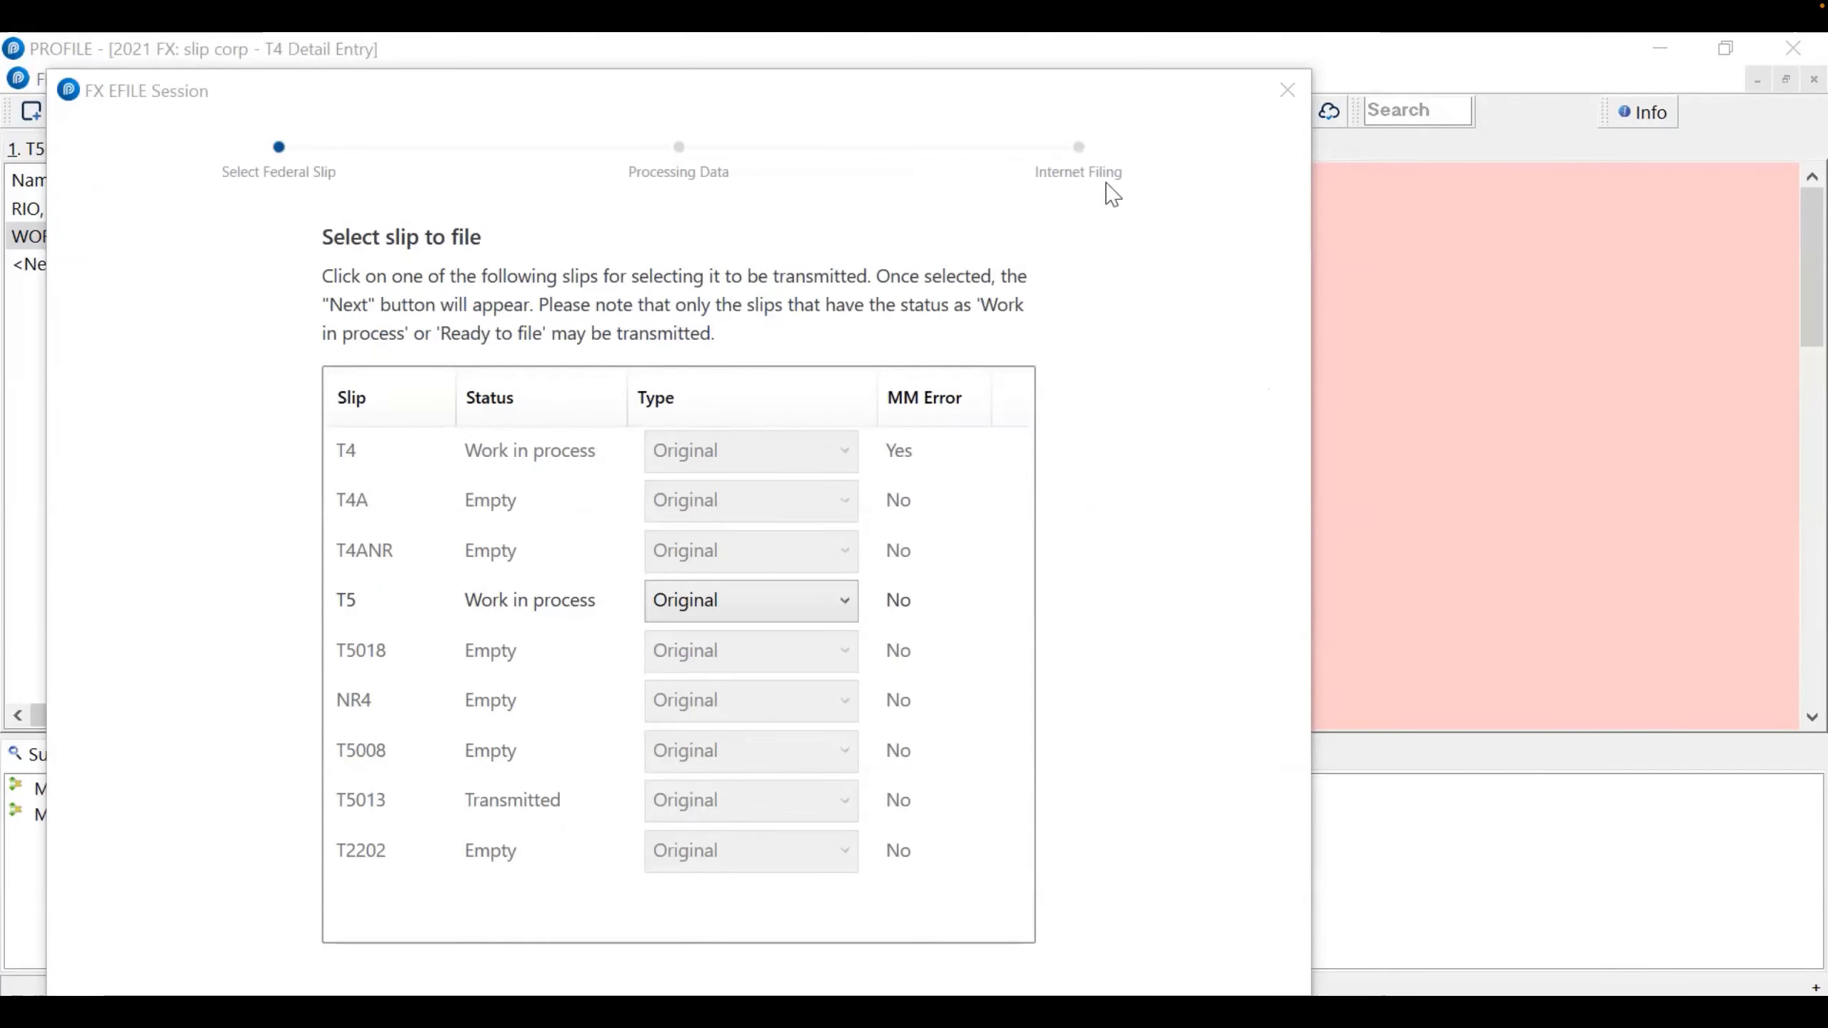
pyautogui.moveTo(1049, 91); pyautogui.dragTo(1051, 55)
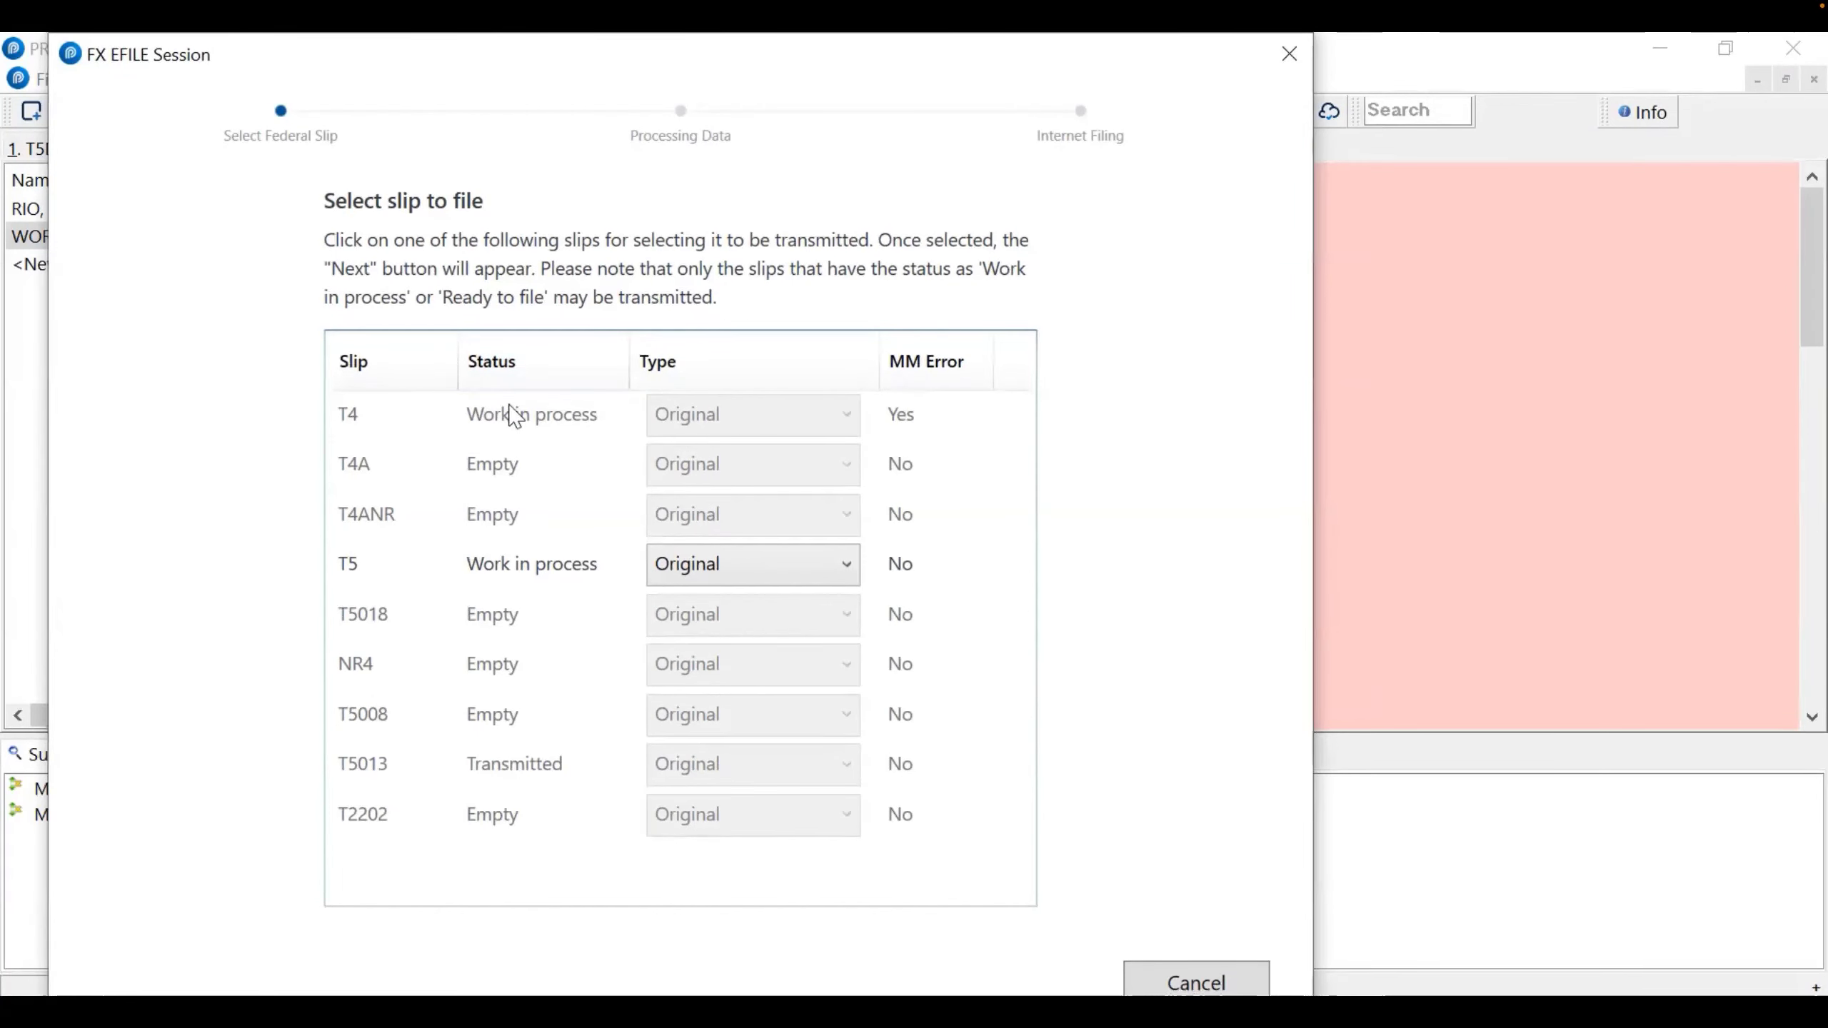
pyautogui.click(1151, 981)
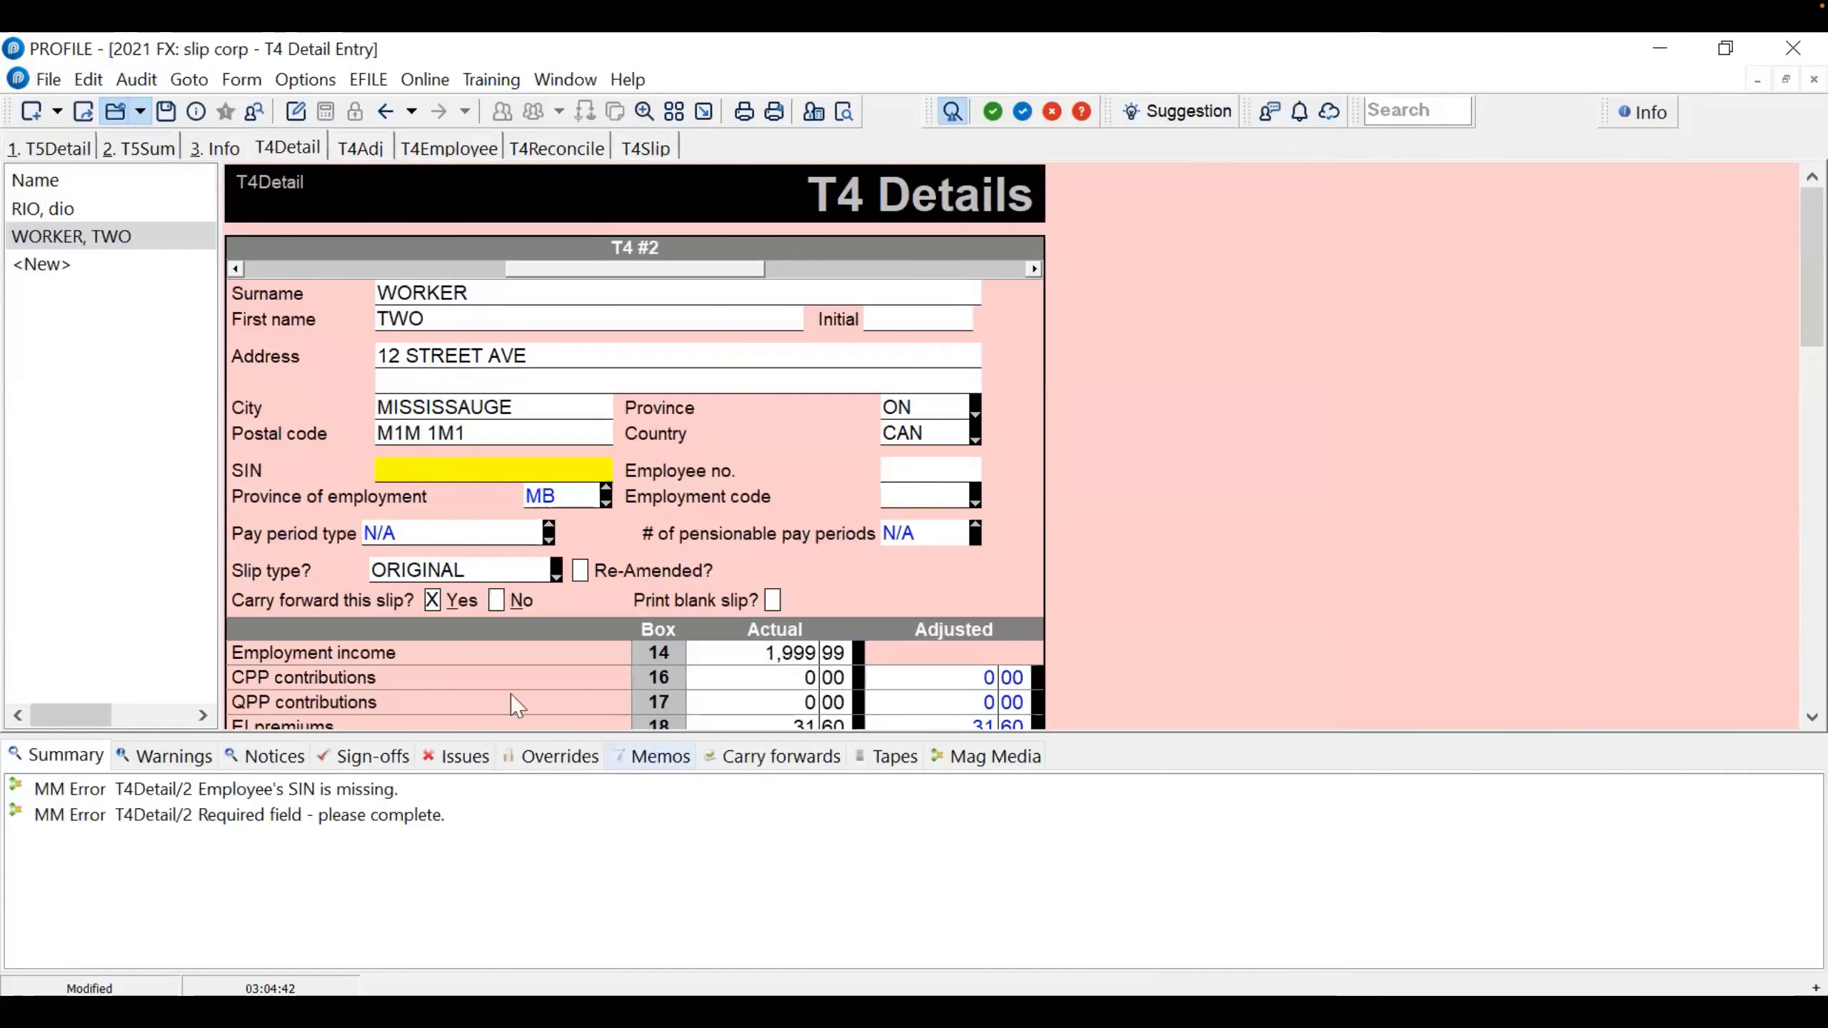
# Hide the auditor and show it again to examine the error messages for the T4 slips
pyautogui.click(135, 79)
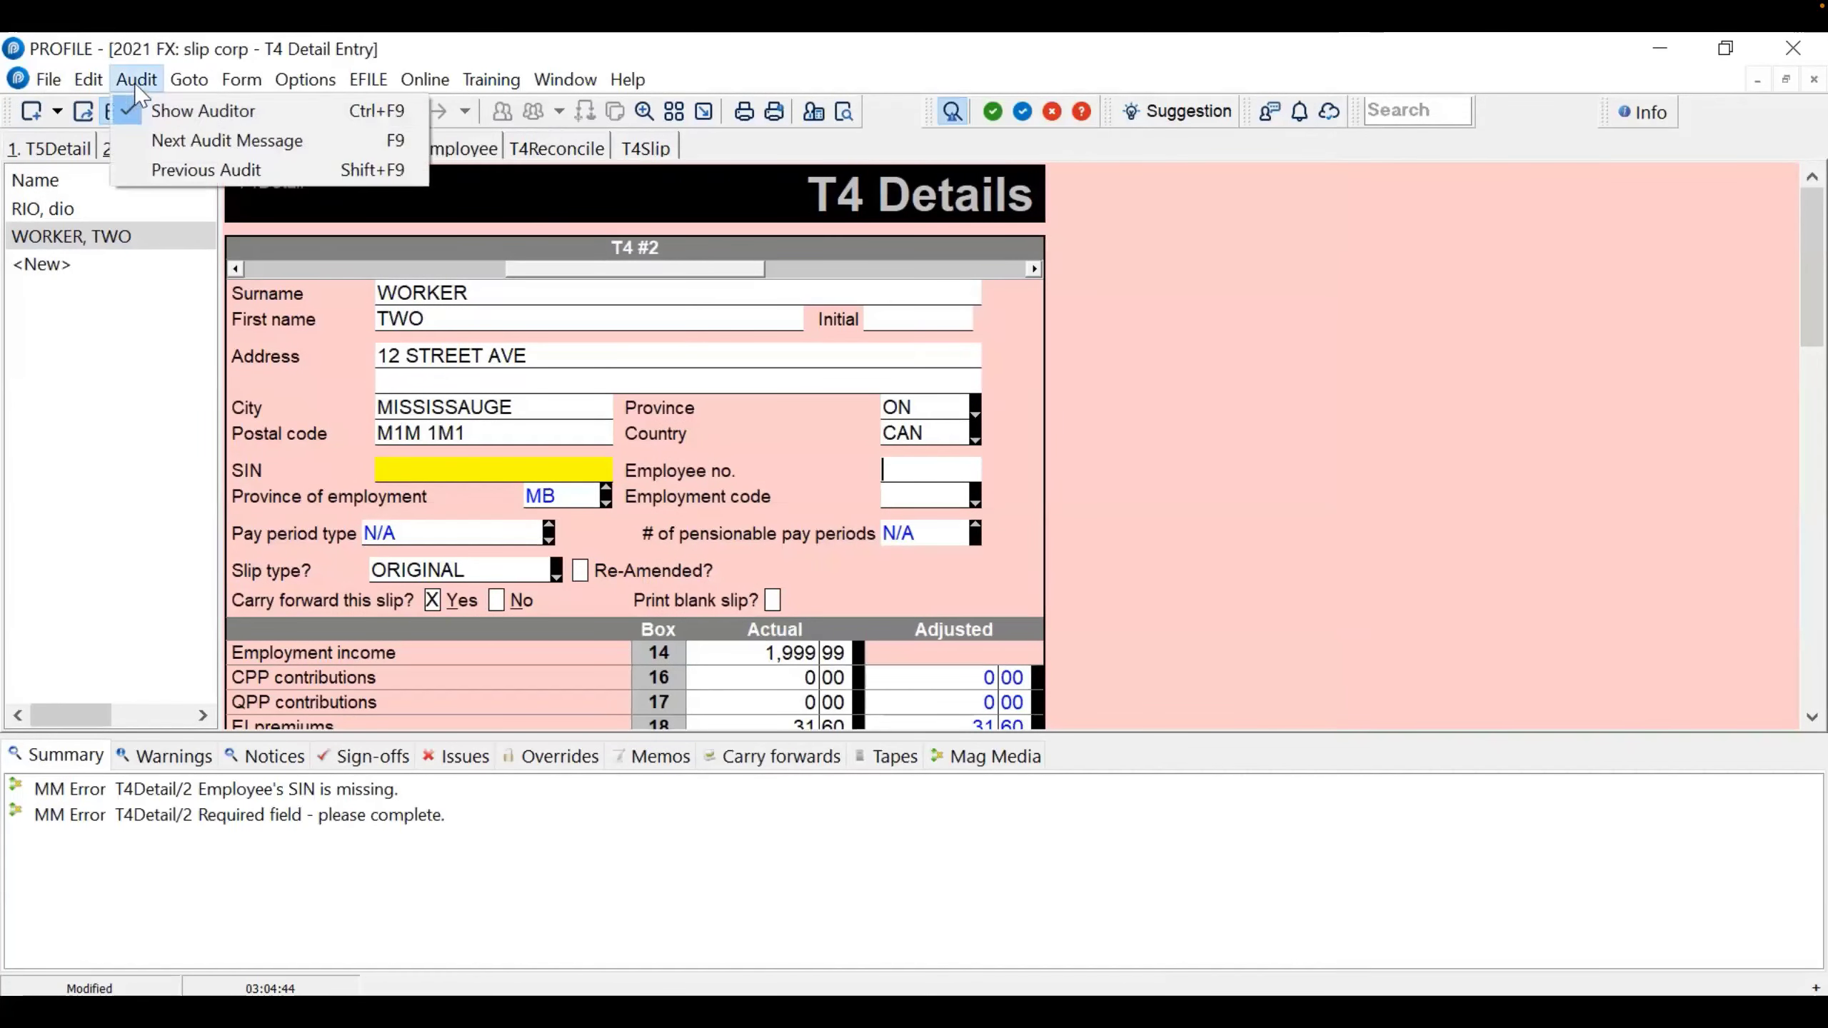
pyautogui.click(194, 114)
pyautogui.click(136, 79)
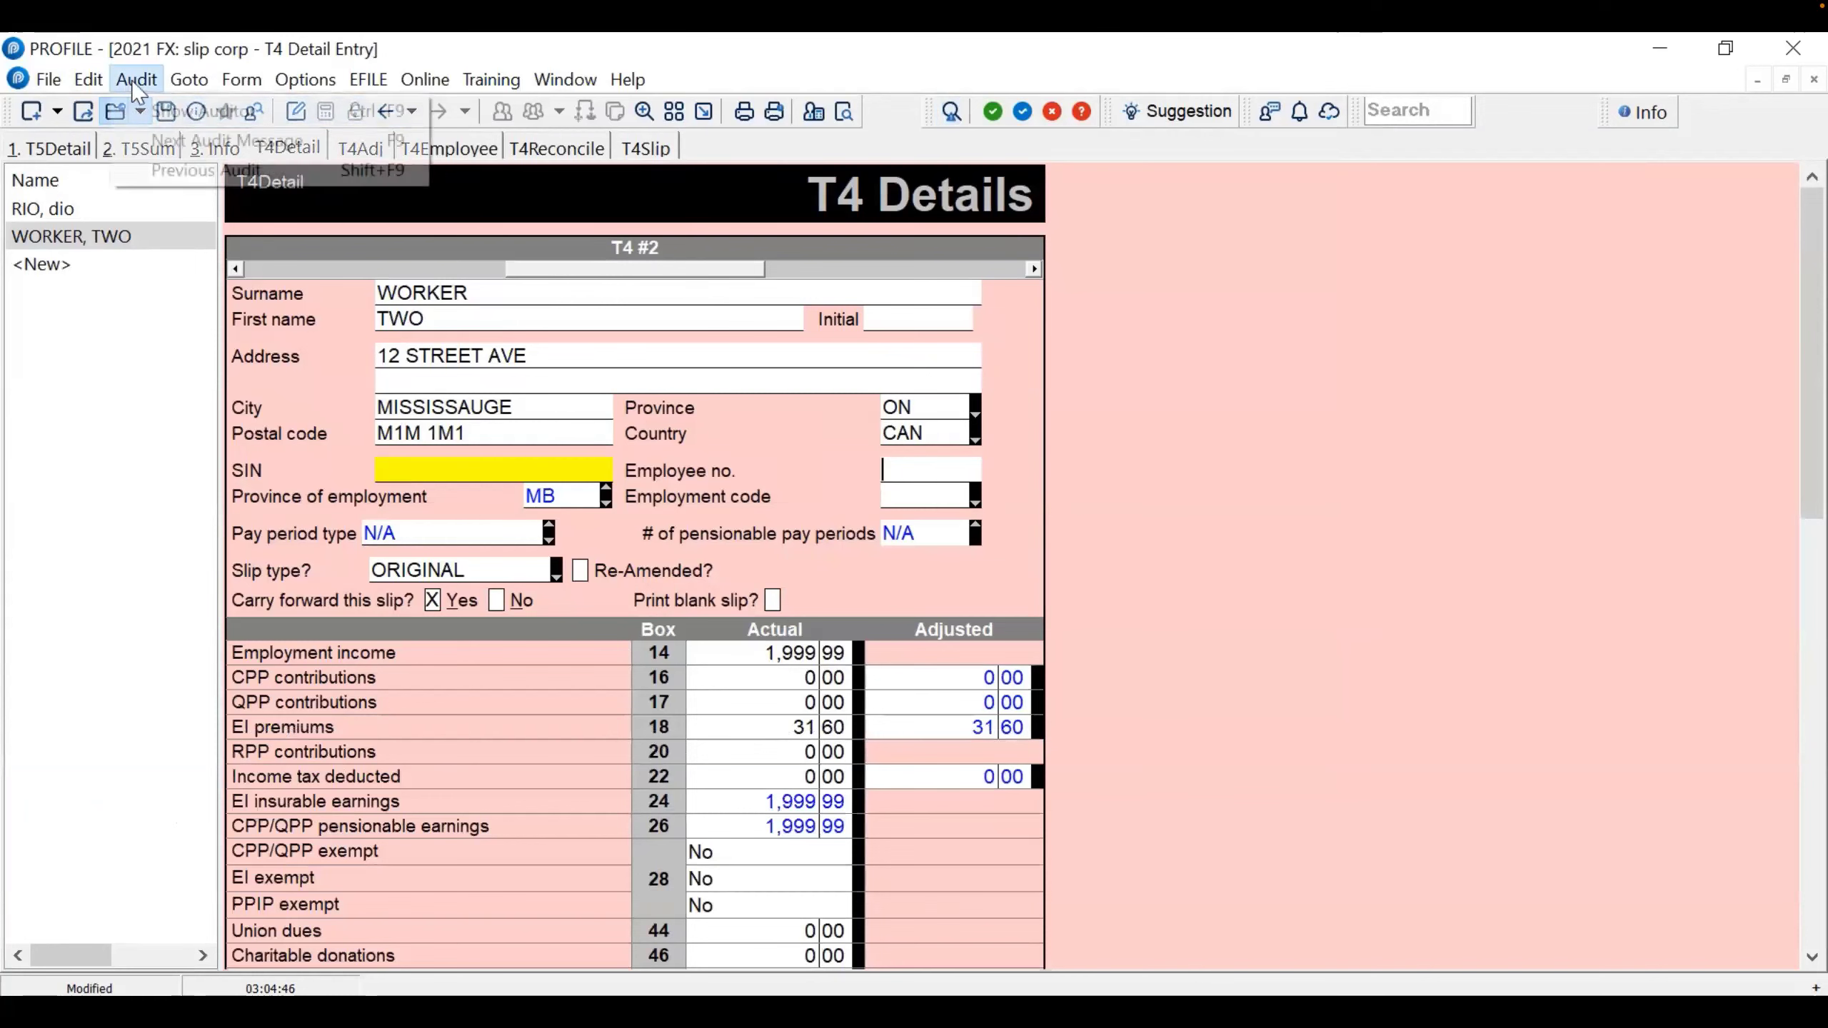
pyautogui.click(176, 113)
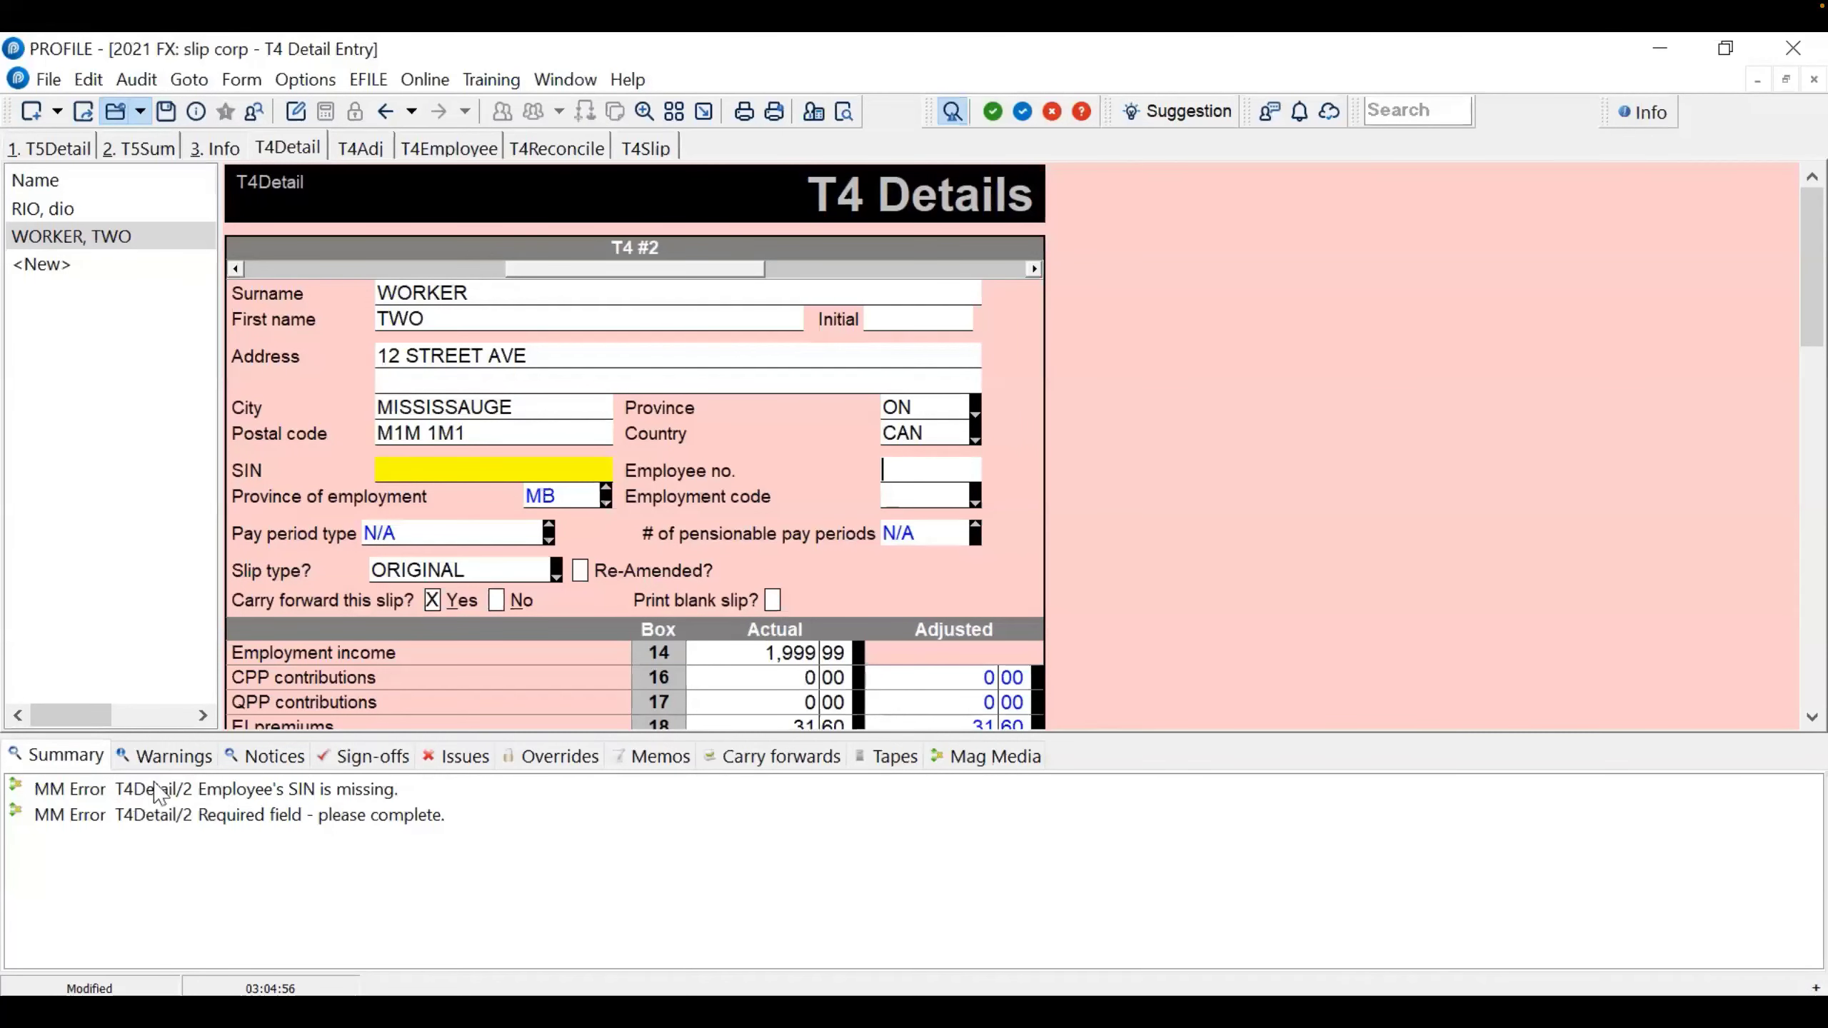
# Go from the auditor's missing-SIN error to its field on T4 #2 and paste the employee's SIN
pyautogui.doubleClick(286, 789)
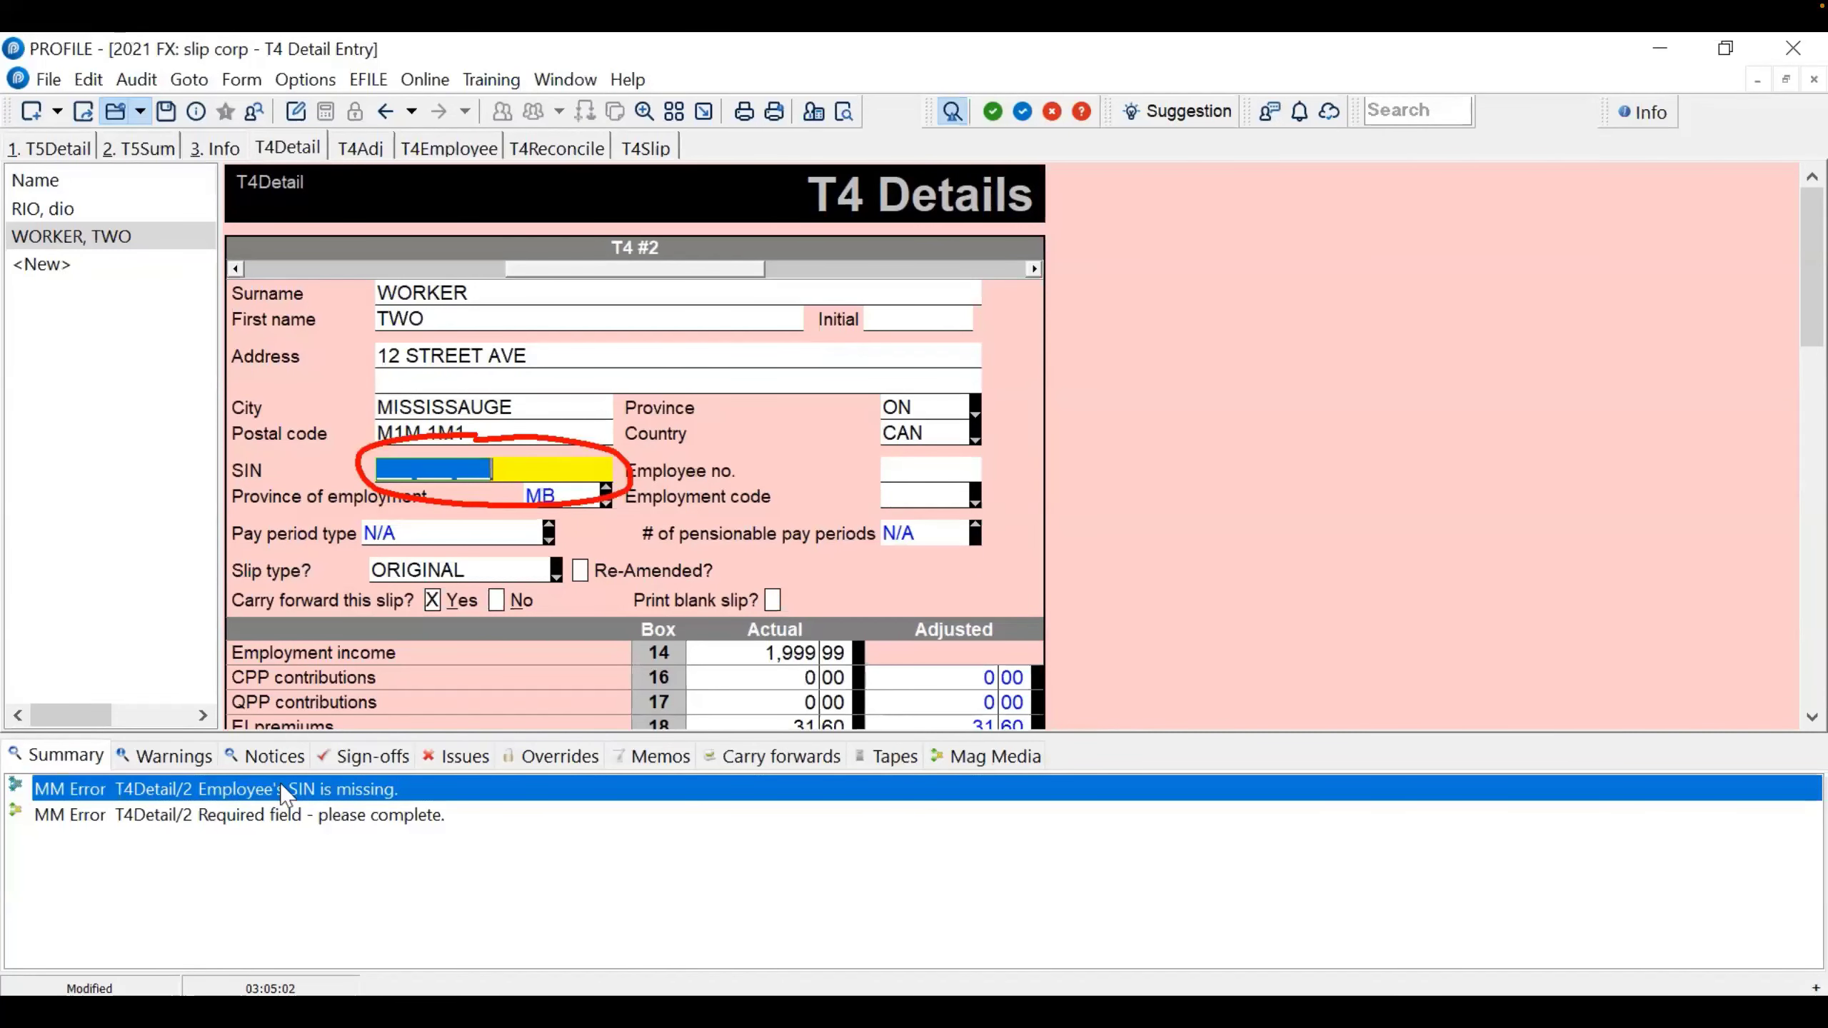
pyautogui.rightClick(399, 466)
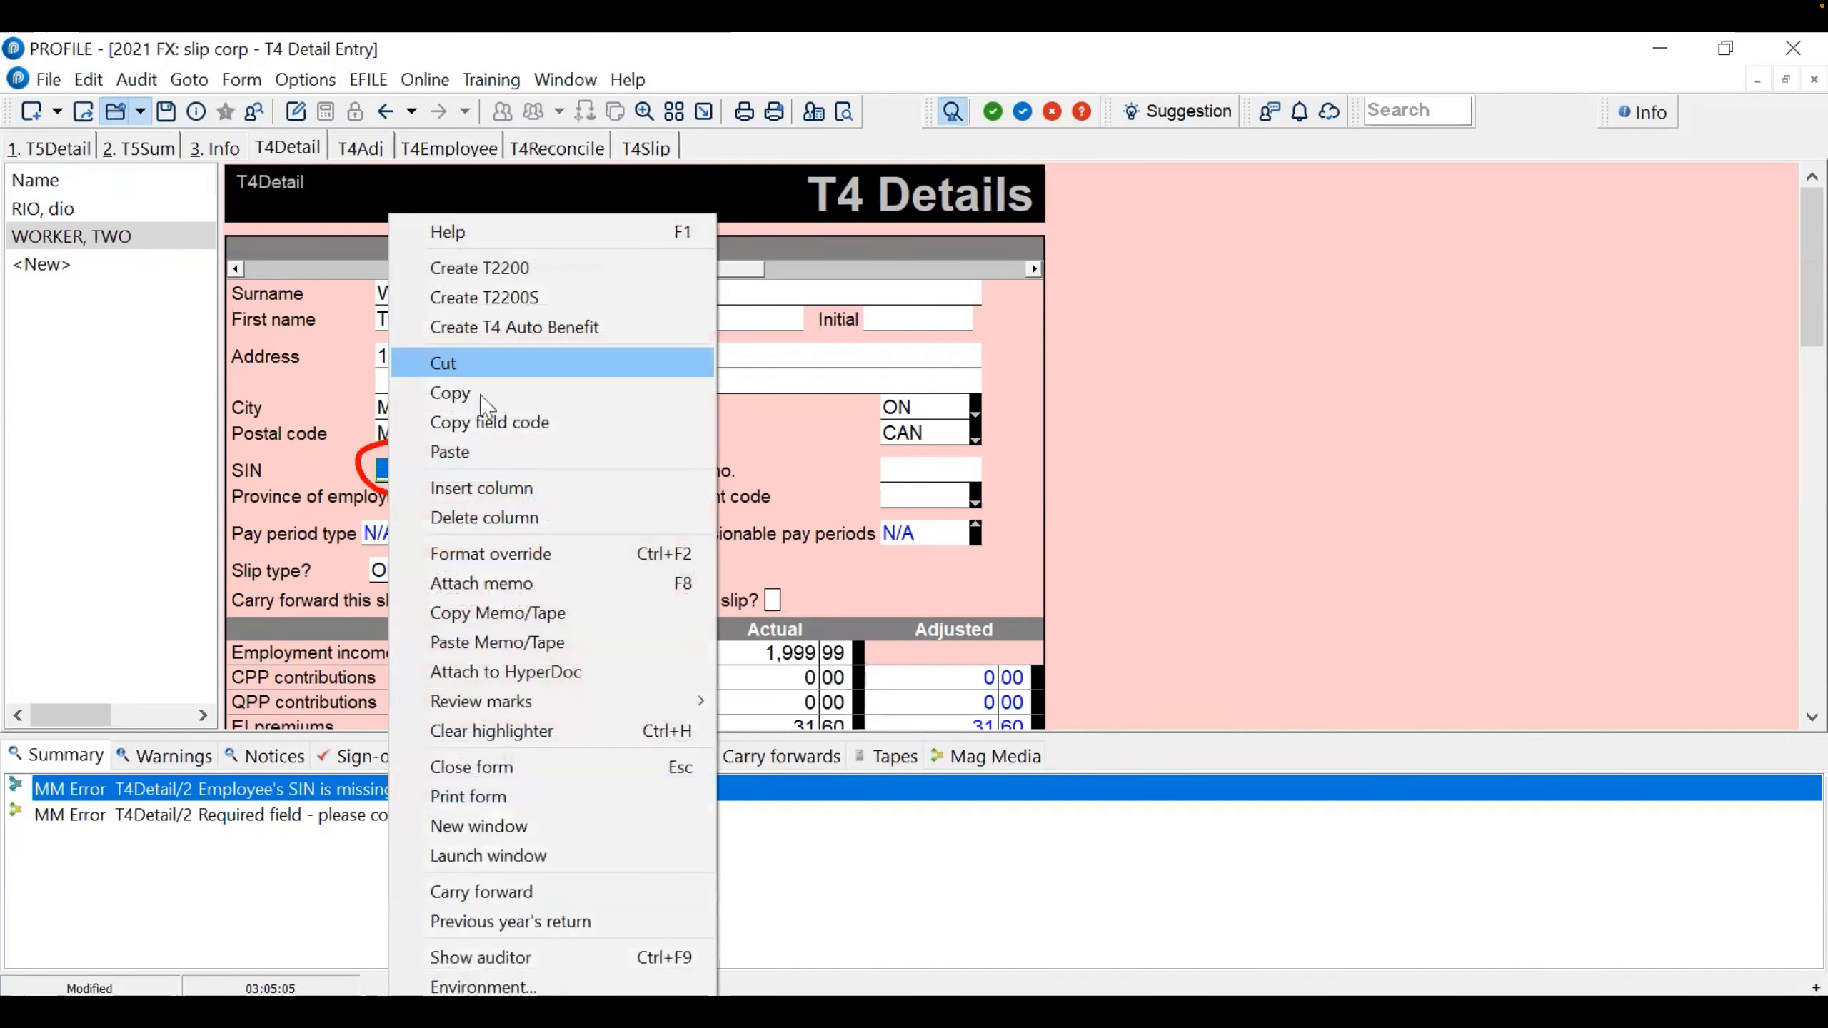
pyautogui.click(490, 451)
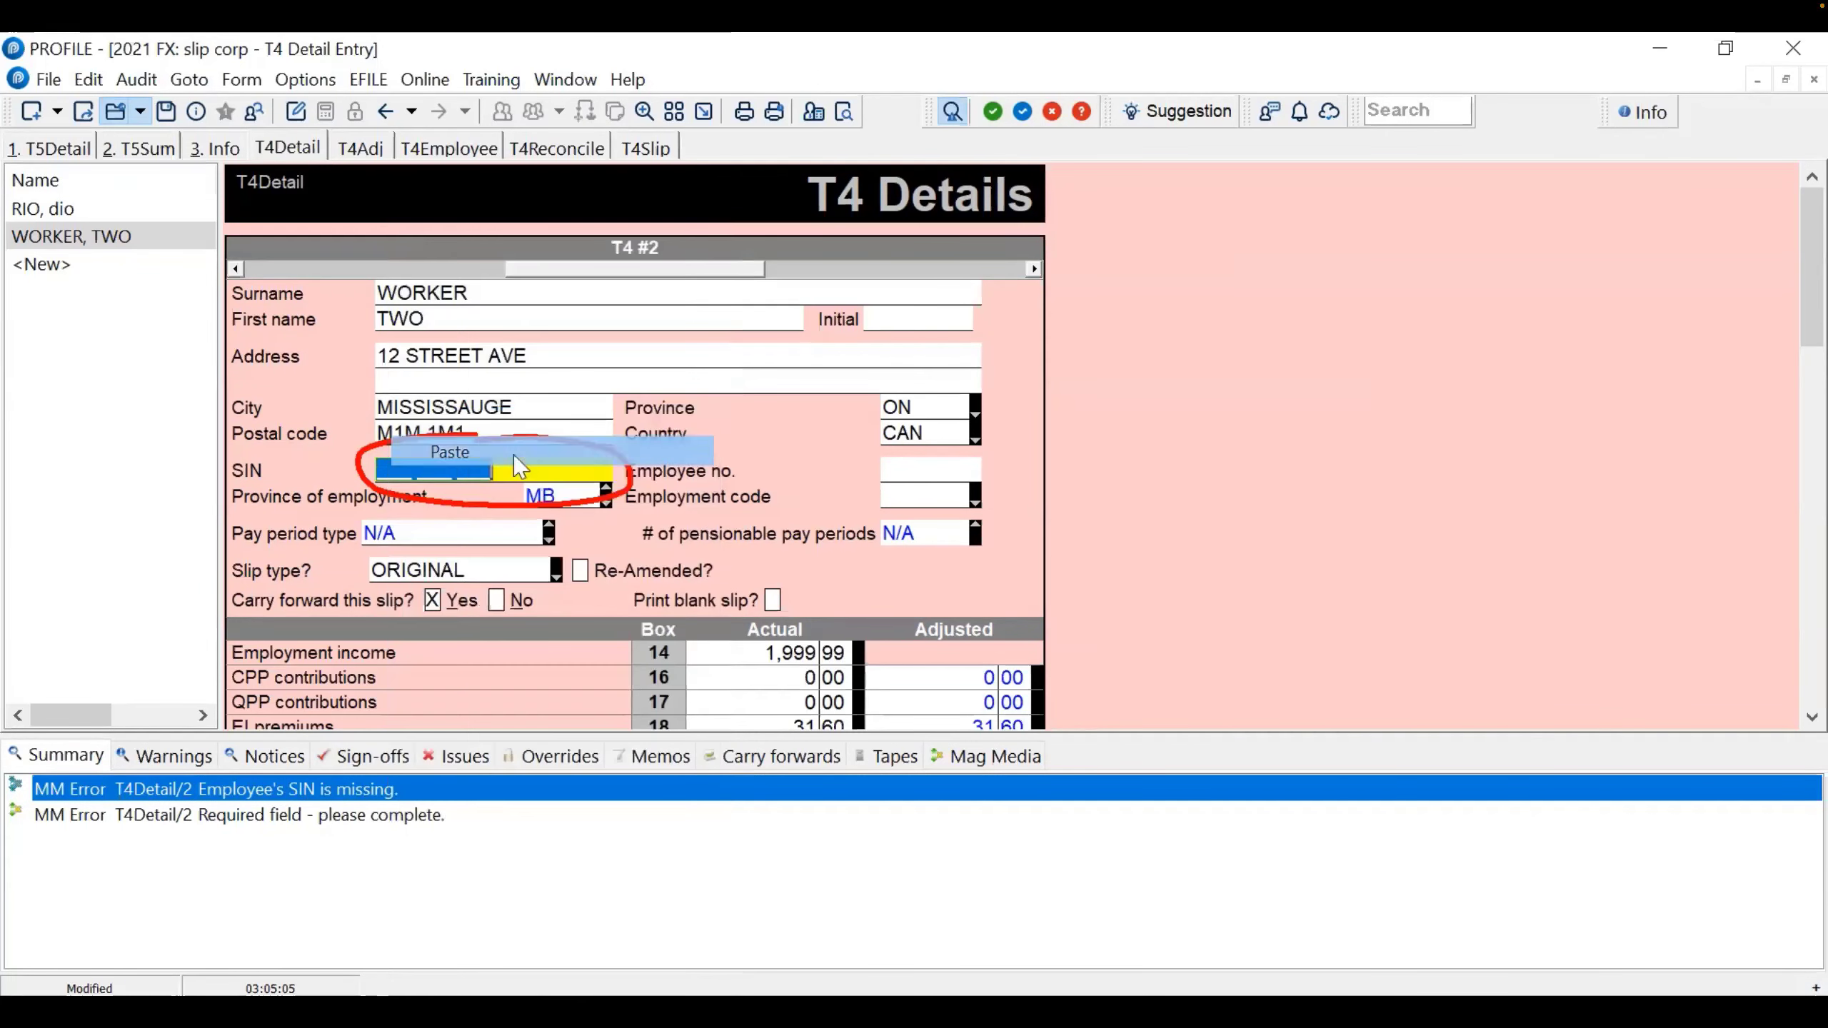
pyautogui.click(501, 531)
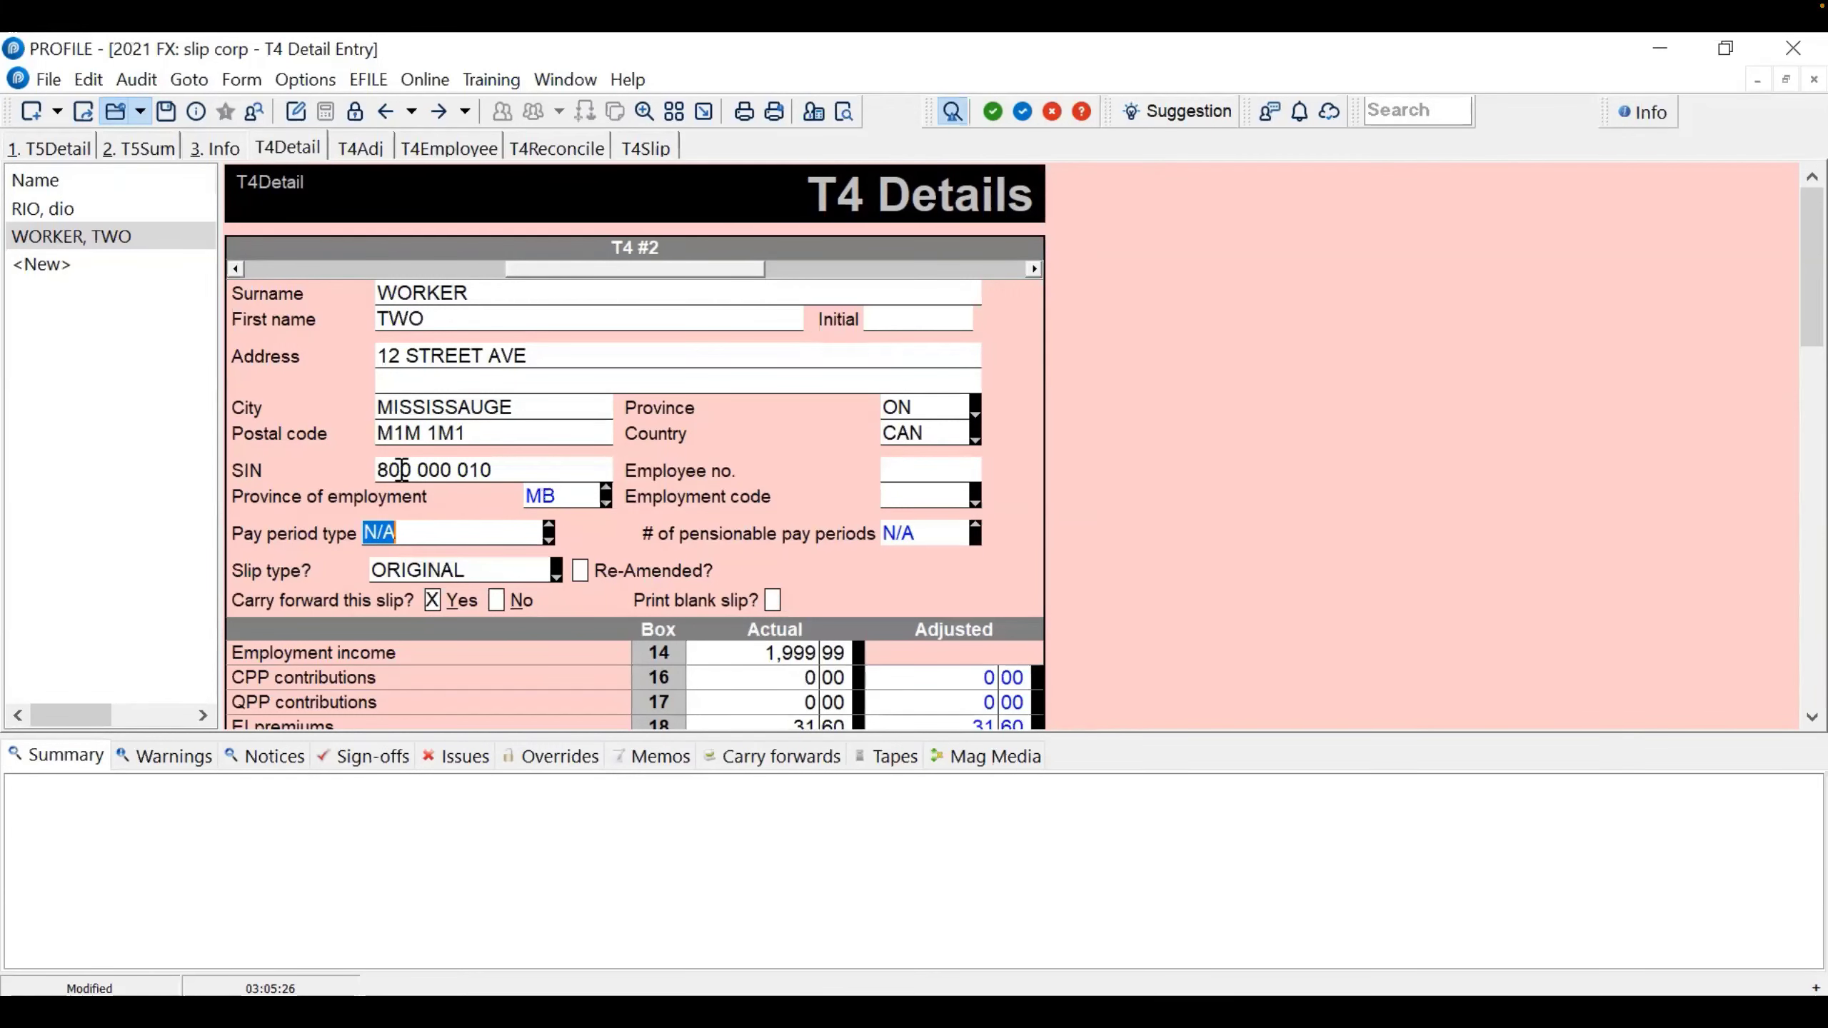
pyautogui.click(401, 469)
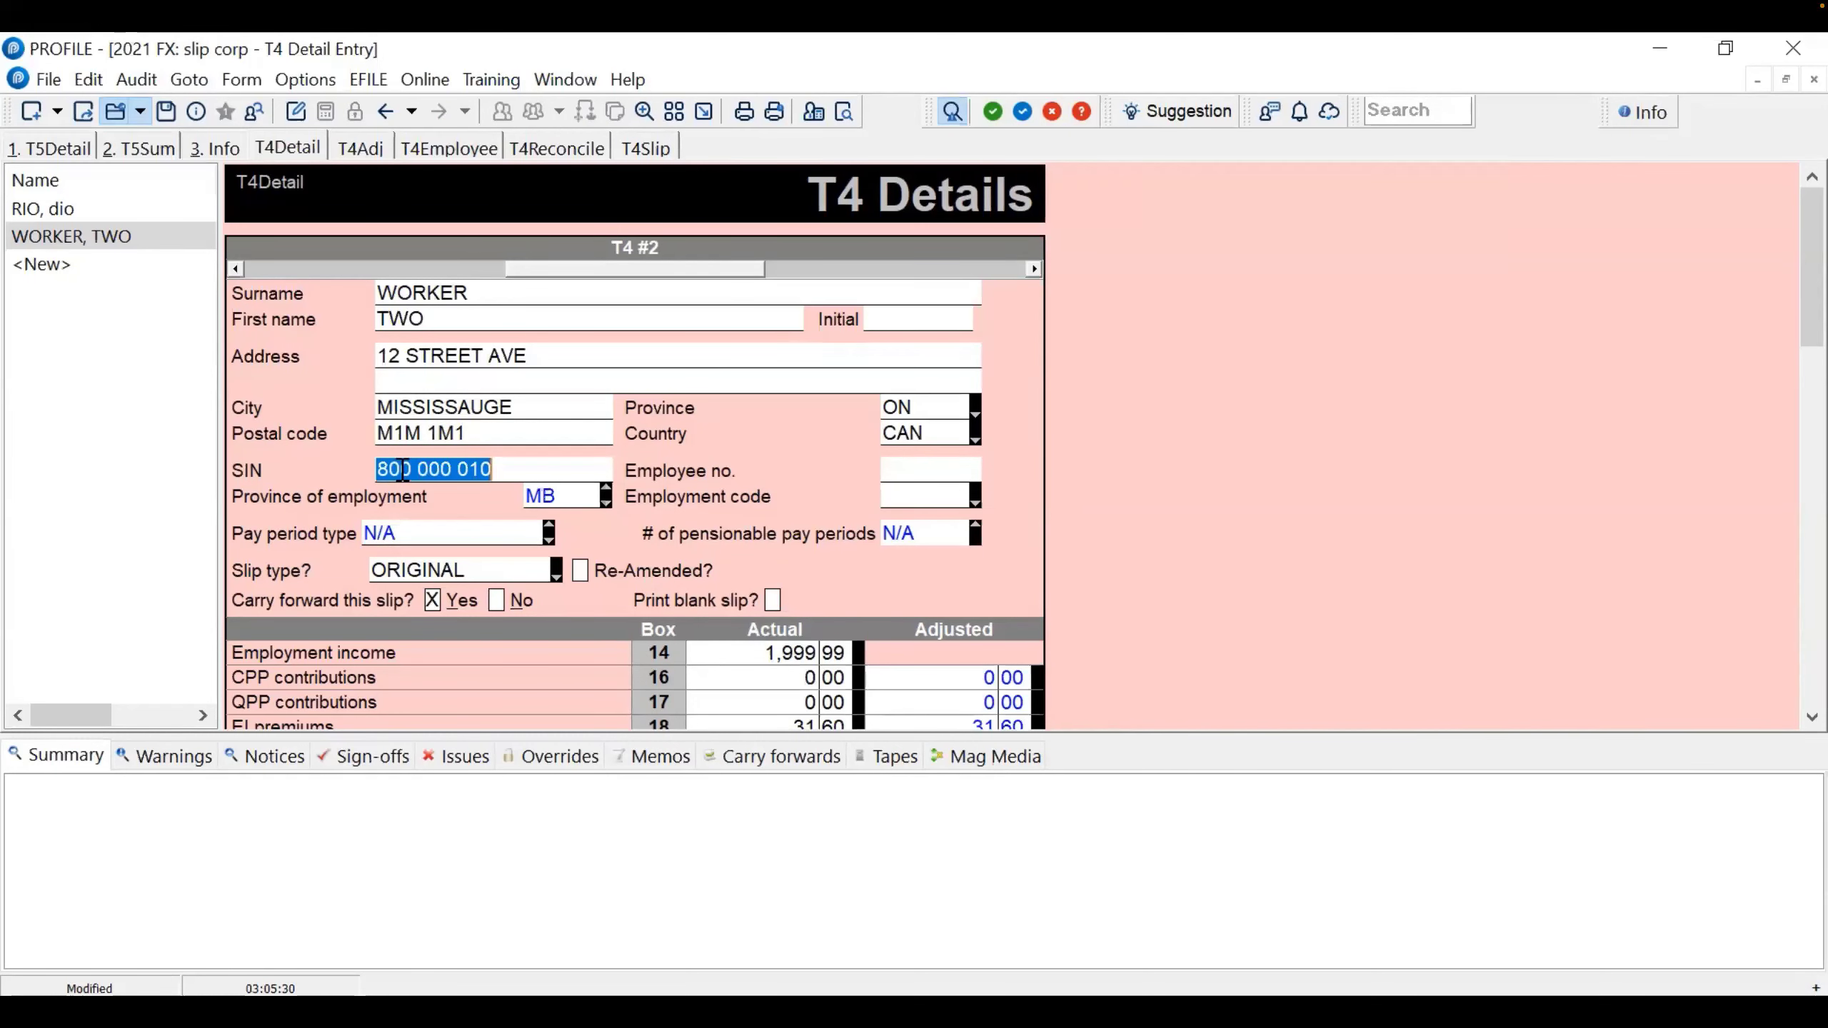
pyautogui.click(403, 471)
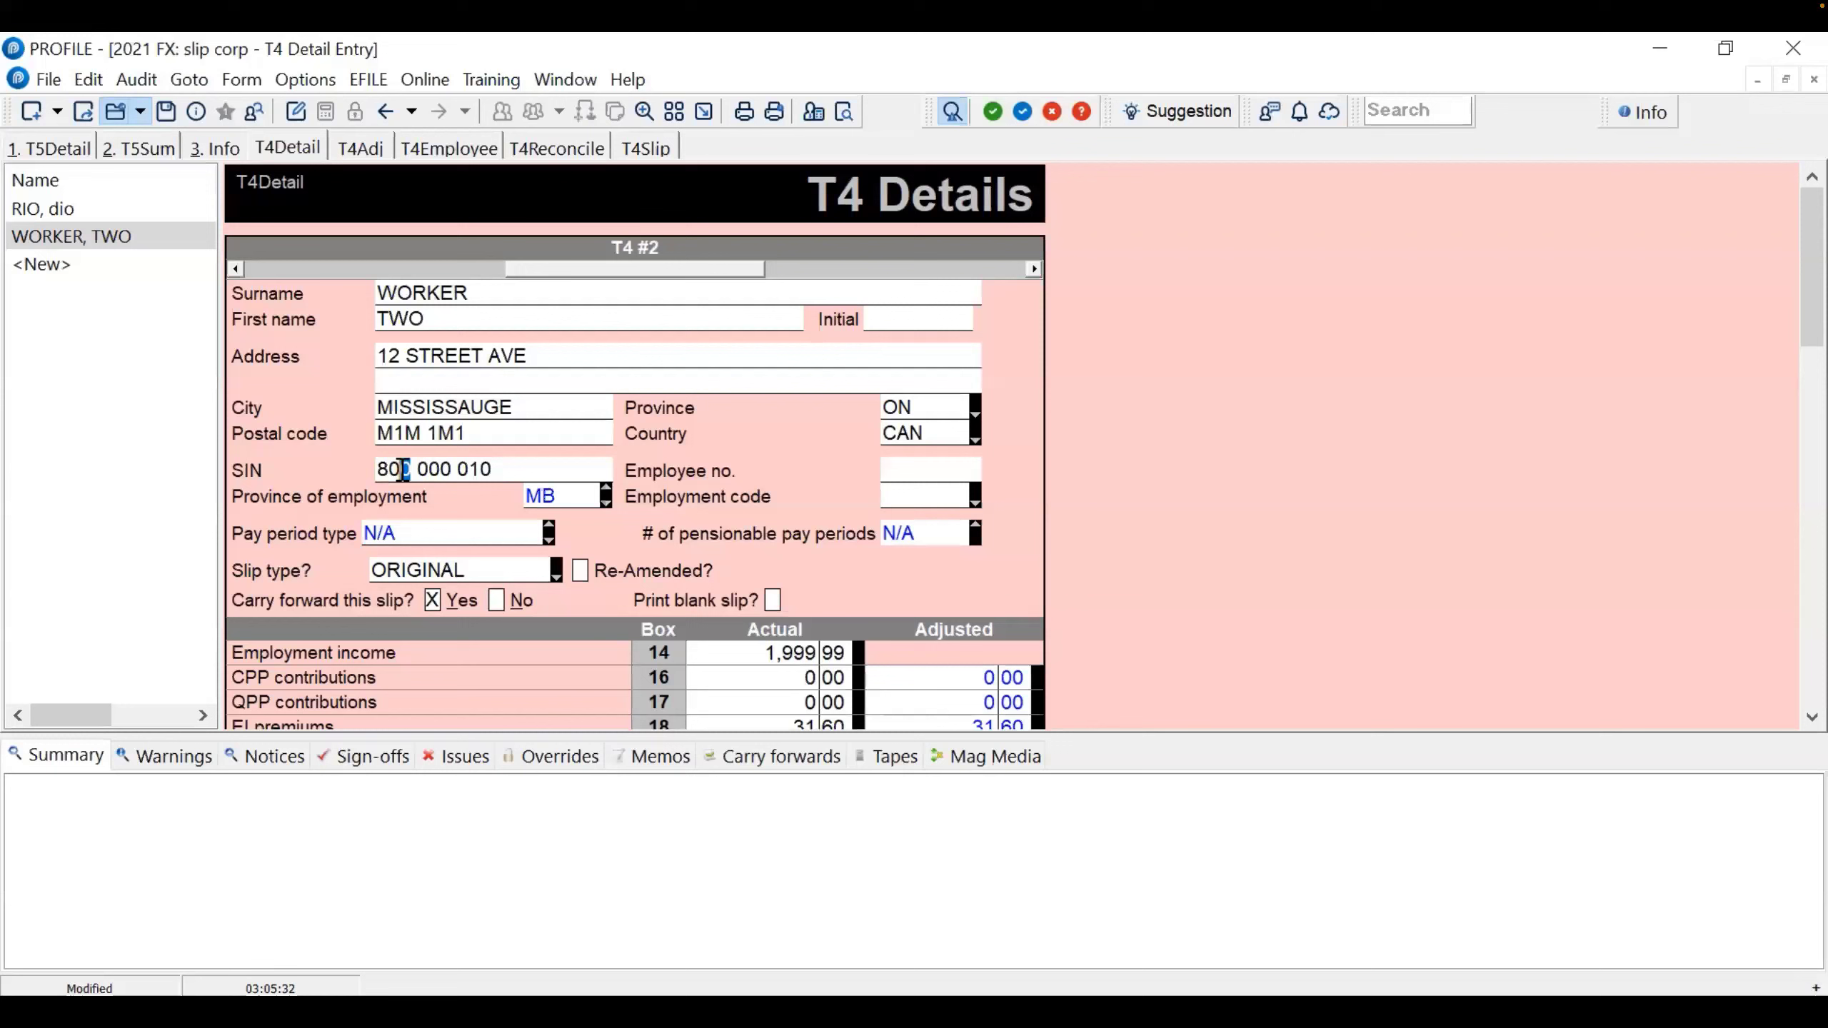
pyautogui.doubleClick(403, 471)
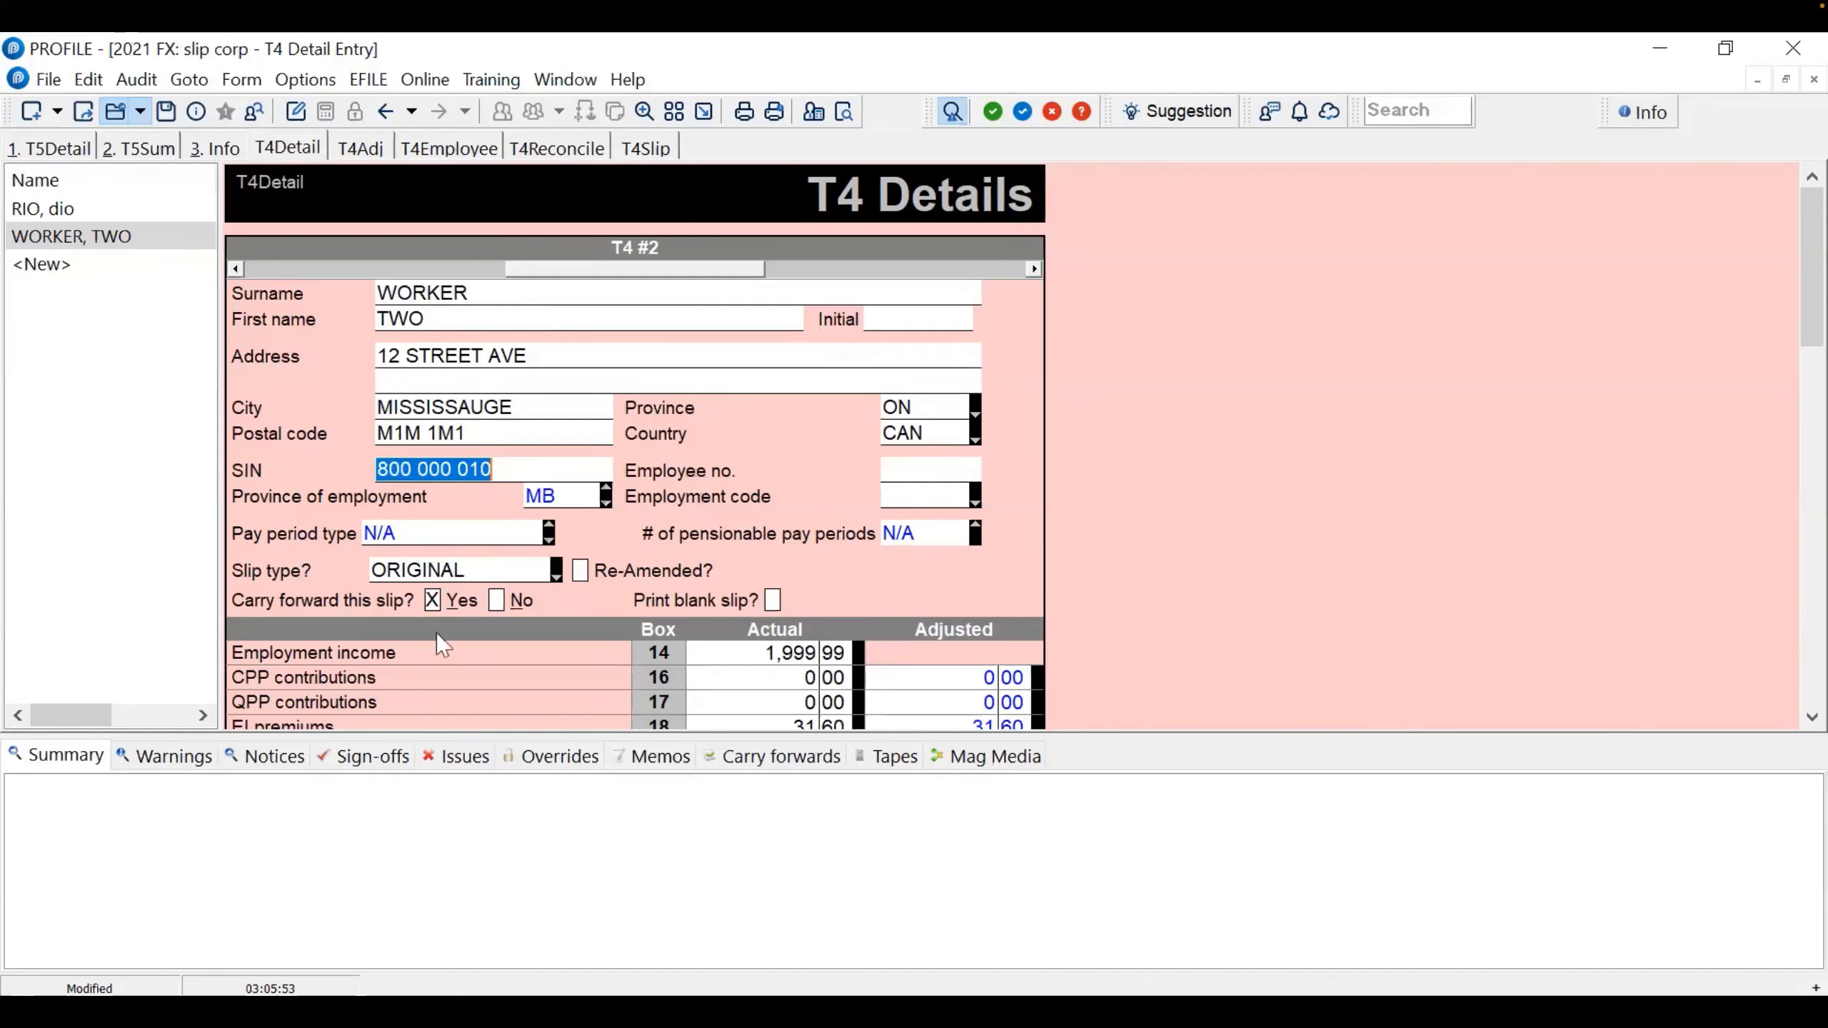
pyautogui.click(481, 533)
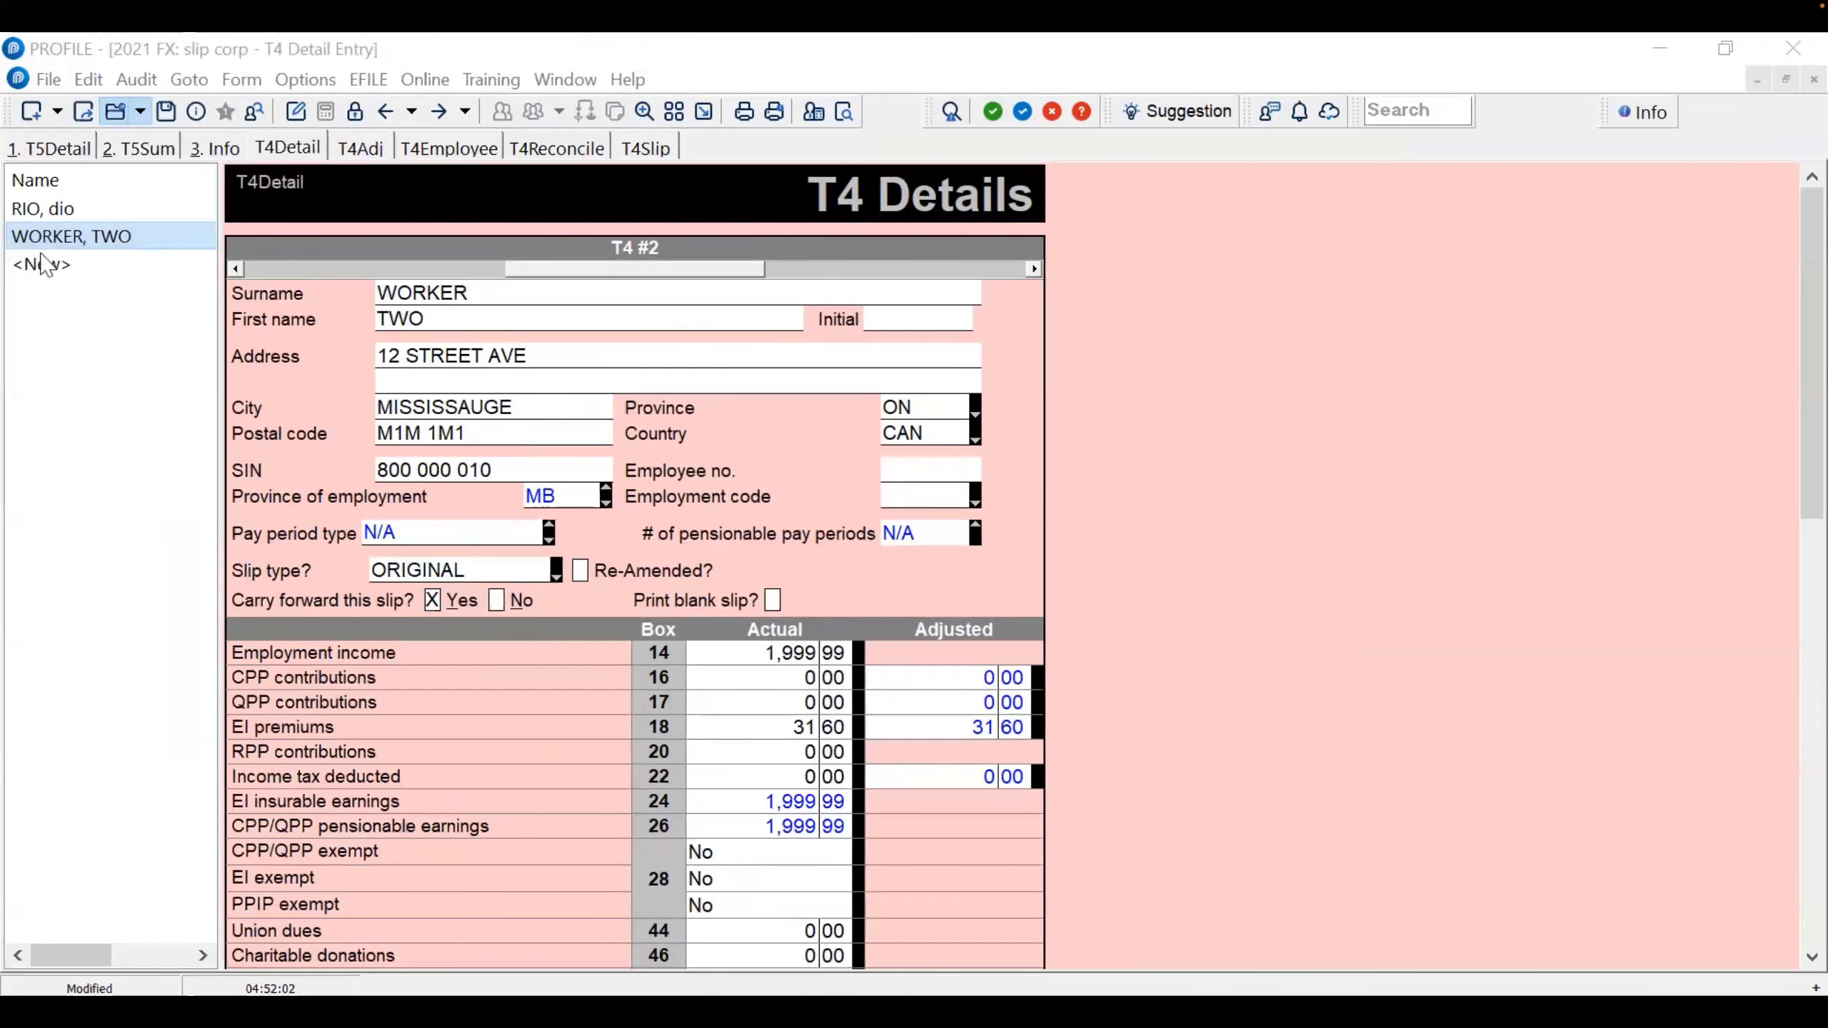
pyautogui.click(58, 210)
pyautogui.click(83, 240)
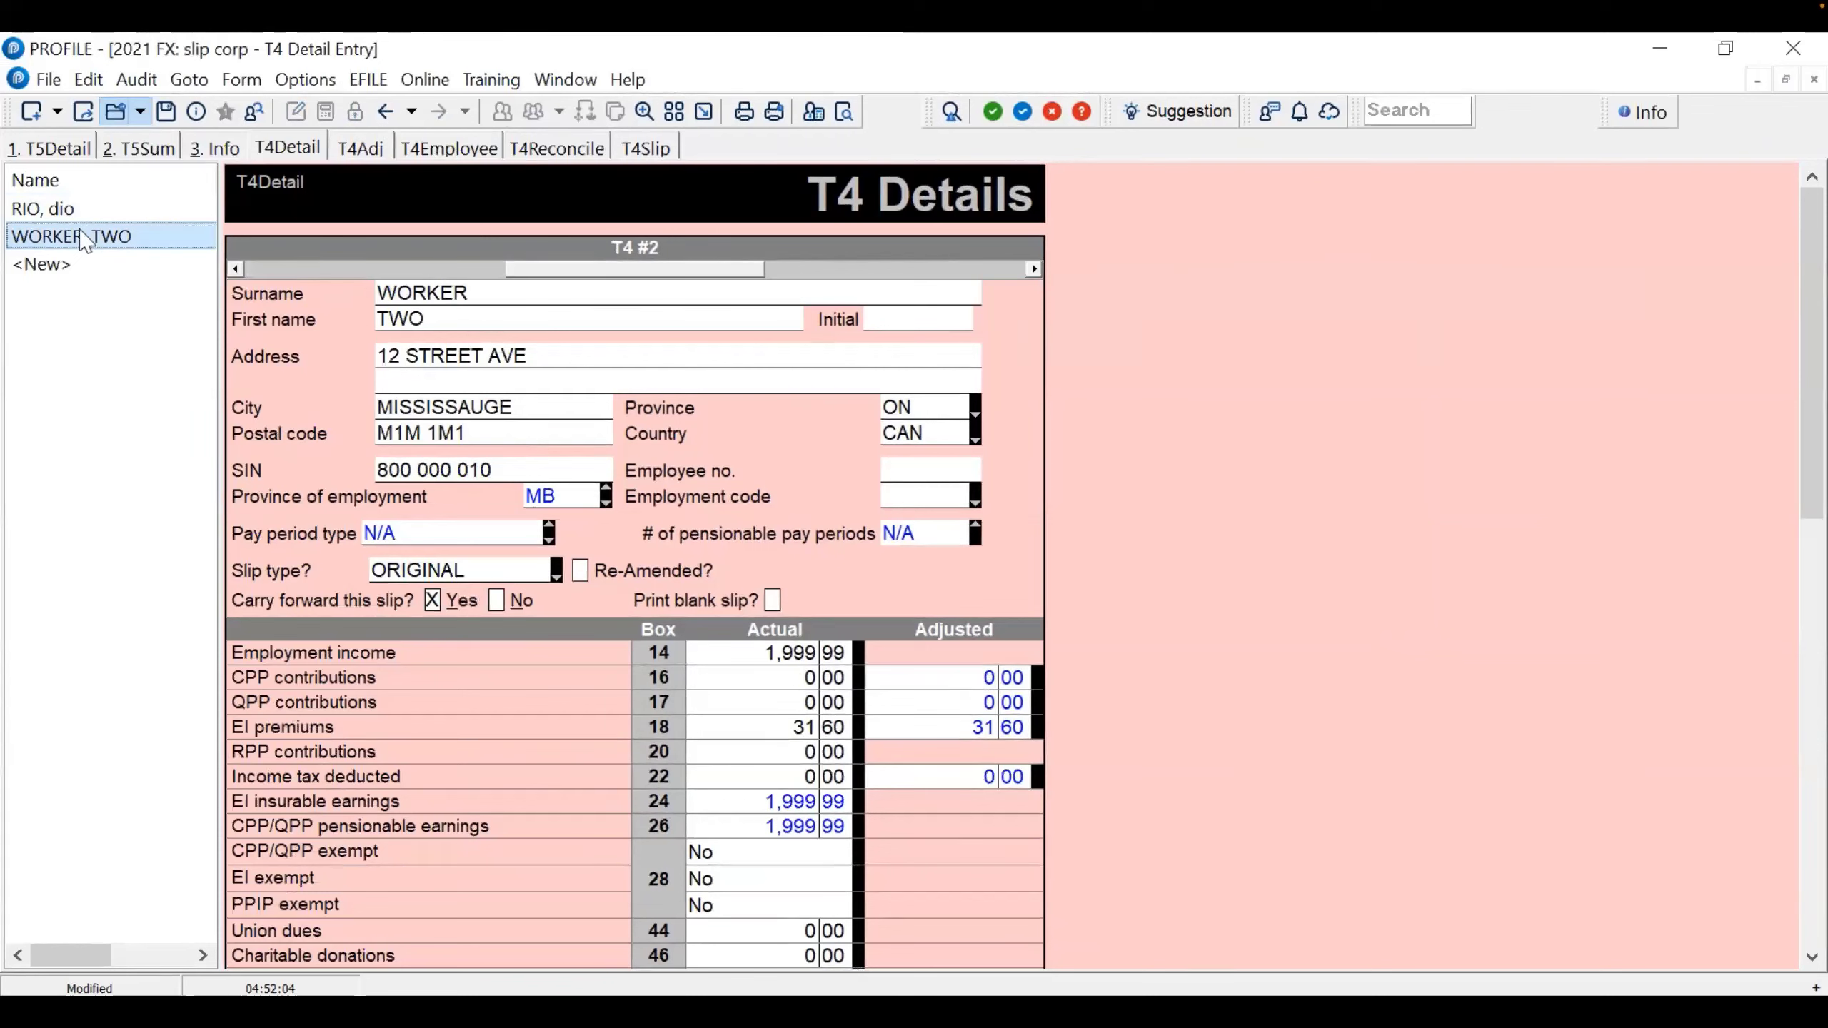
pyautogui.click(607, 282)
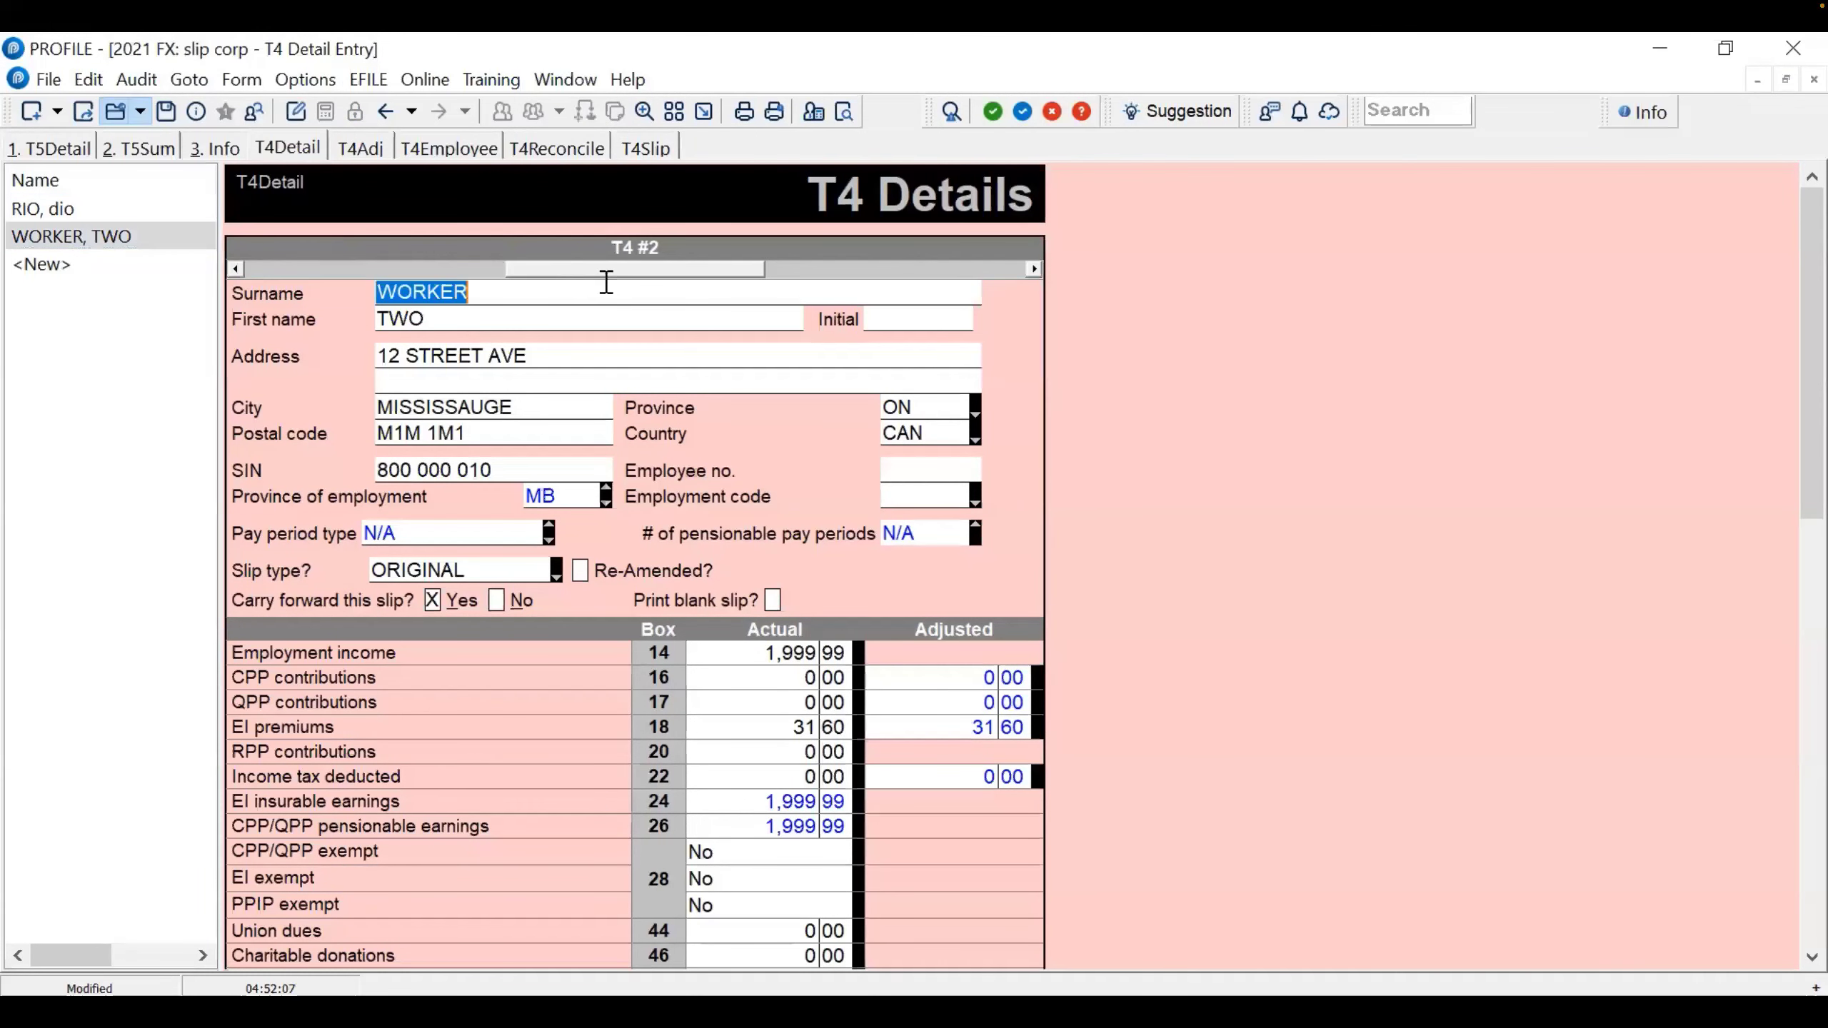
pyautogui.click(789, 291)
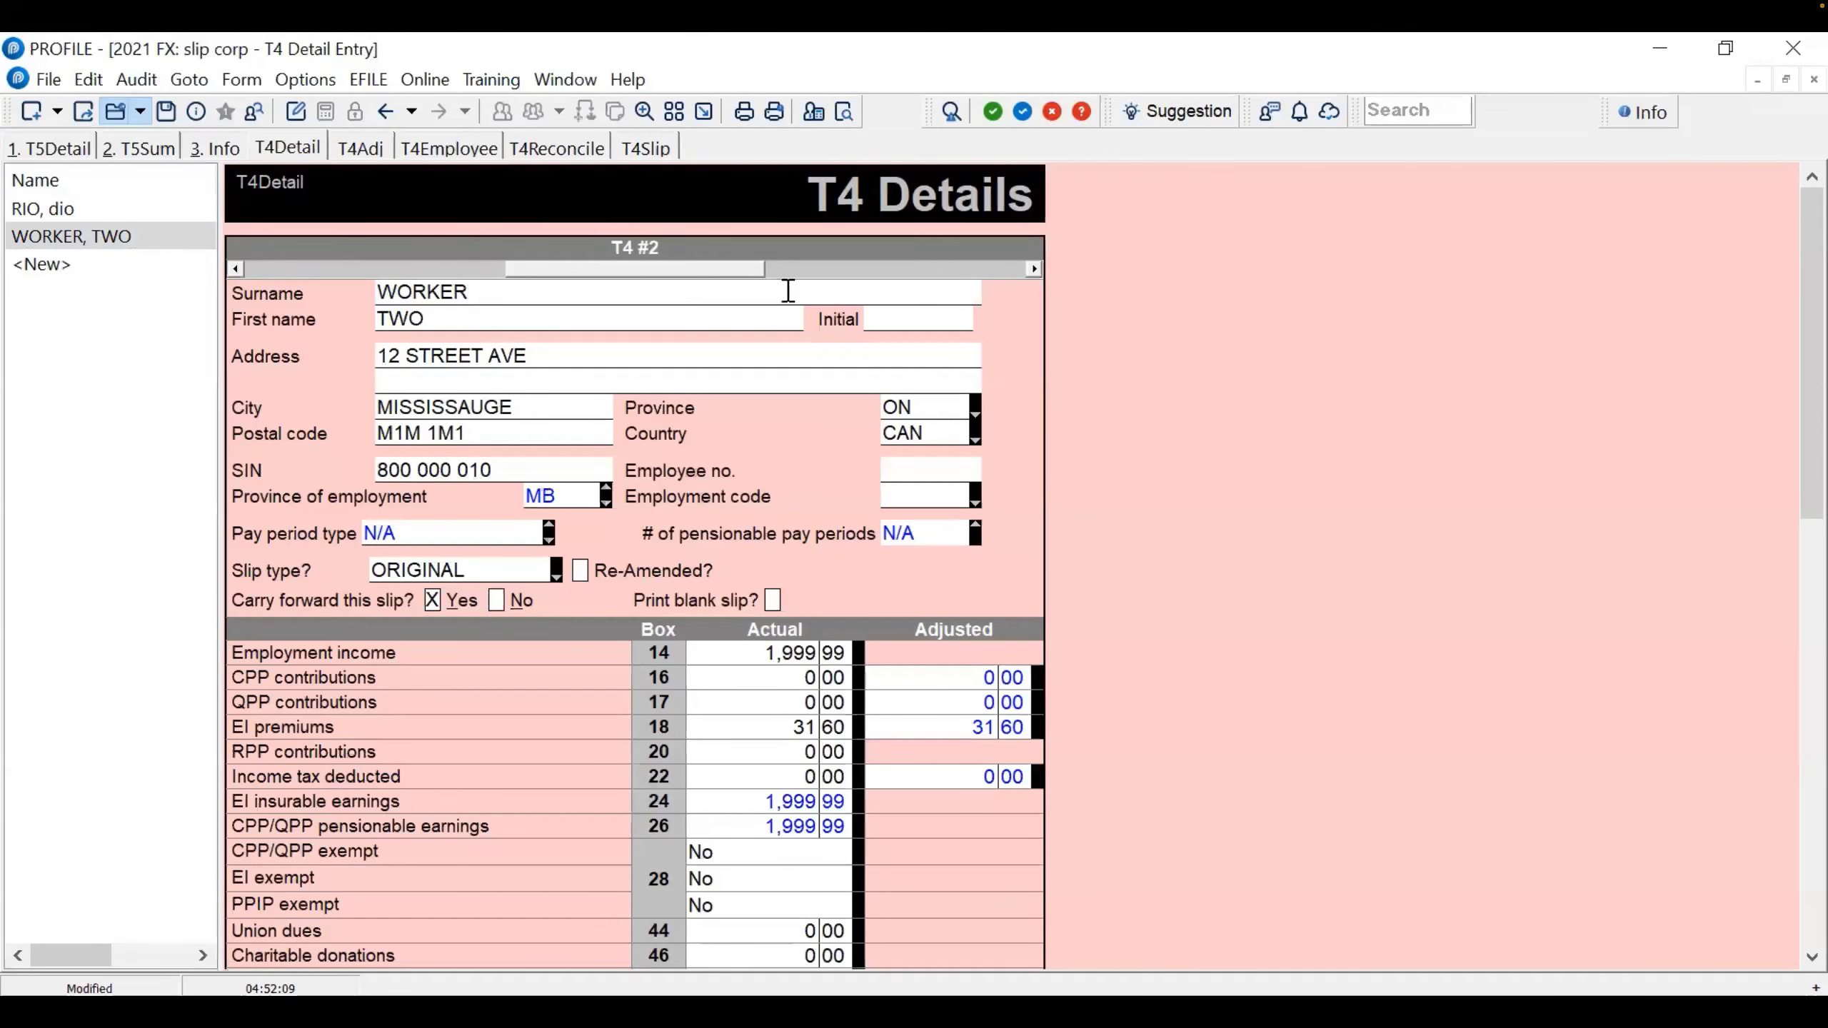
pyautogui.doubleClick(788, 291)
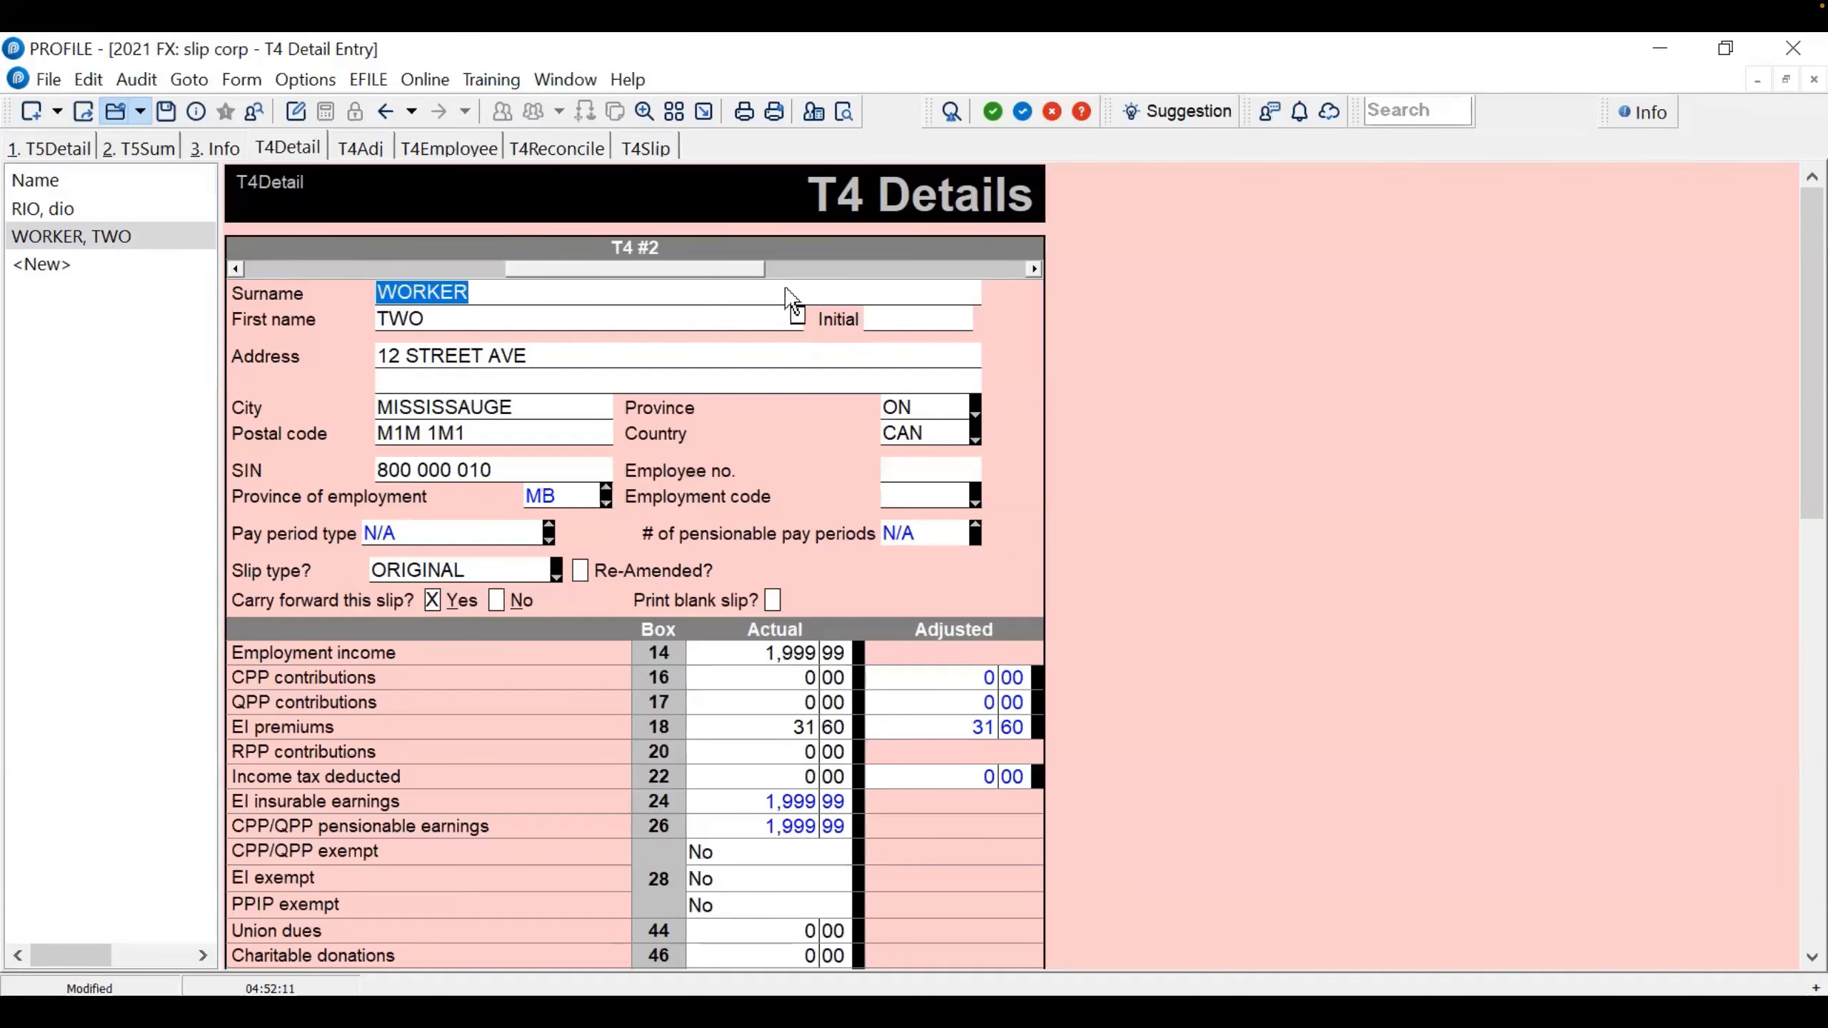
# Open slip printing with the Paper Filing print set and review the available slip types, keeping T4
pyautogui.click(778, 112)
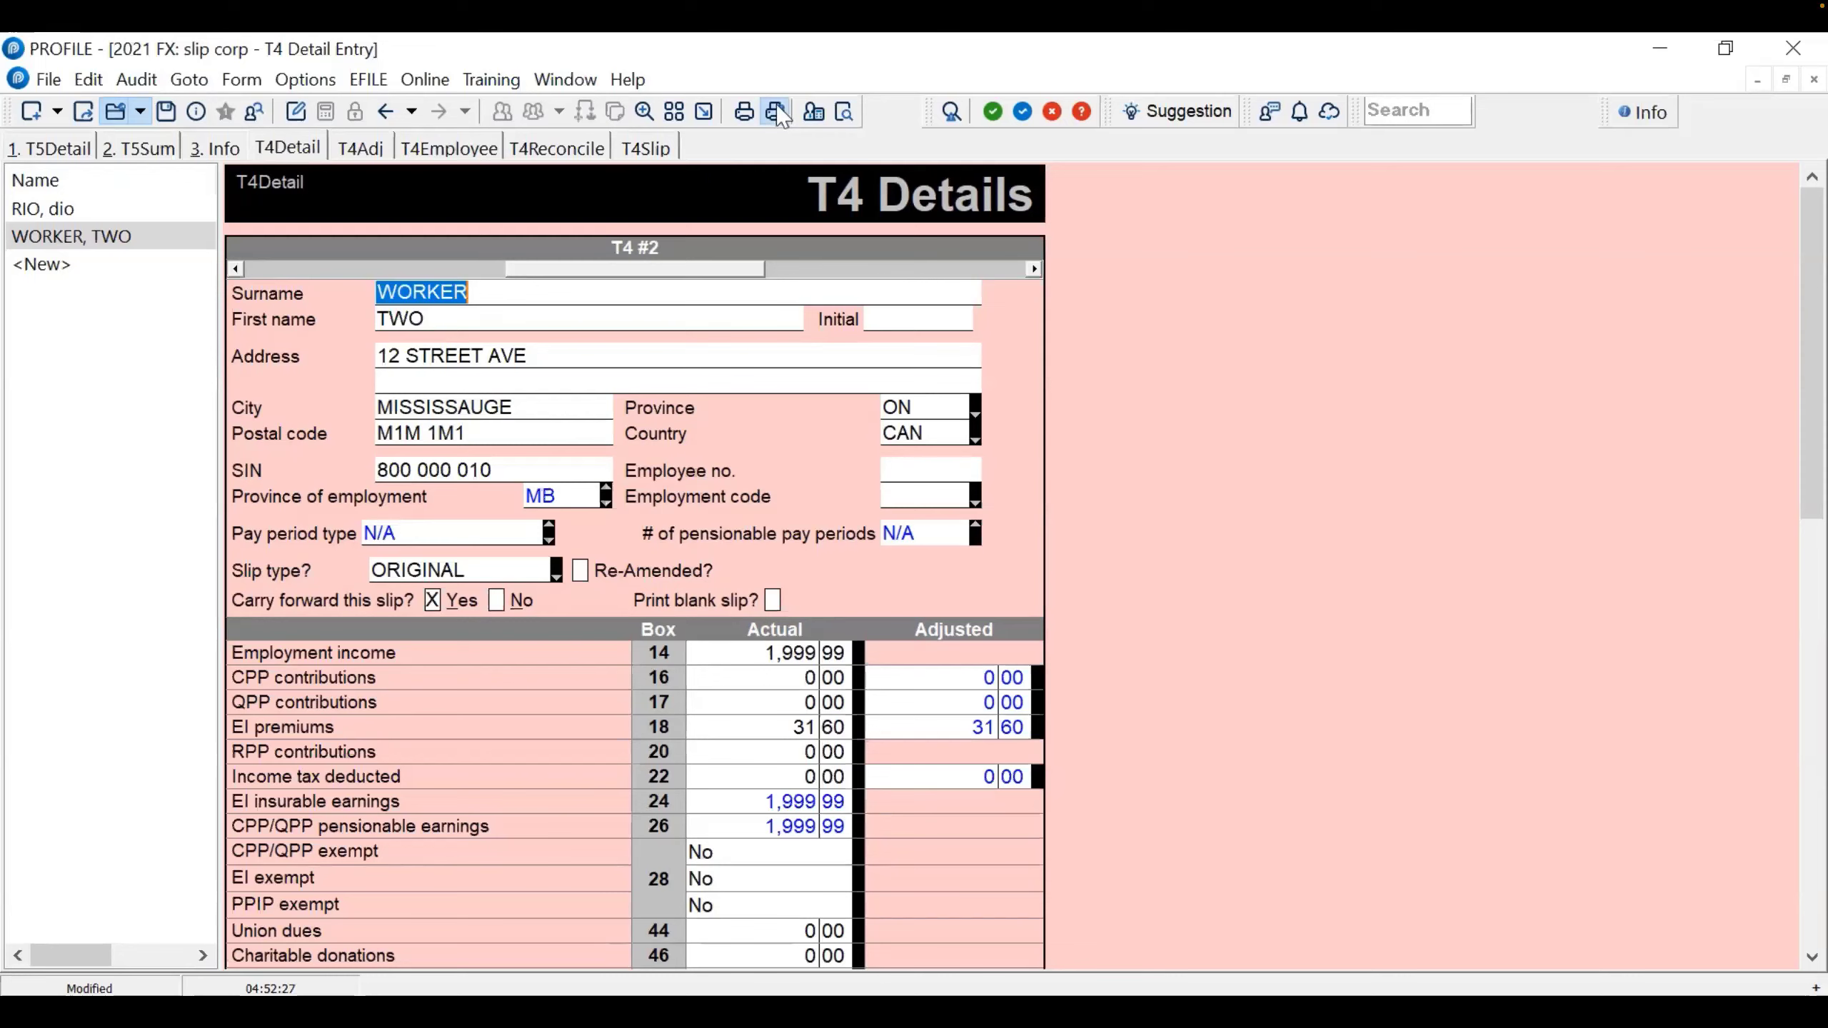
pyautogui.moveTo(477, 98); pyautogui.dragTo(727, 92)
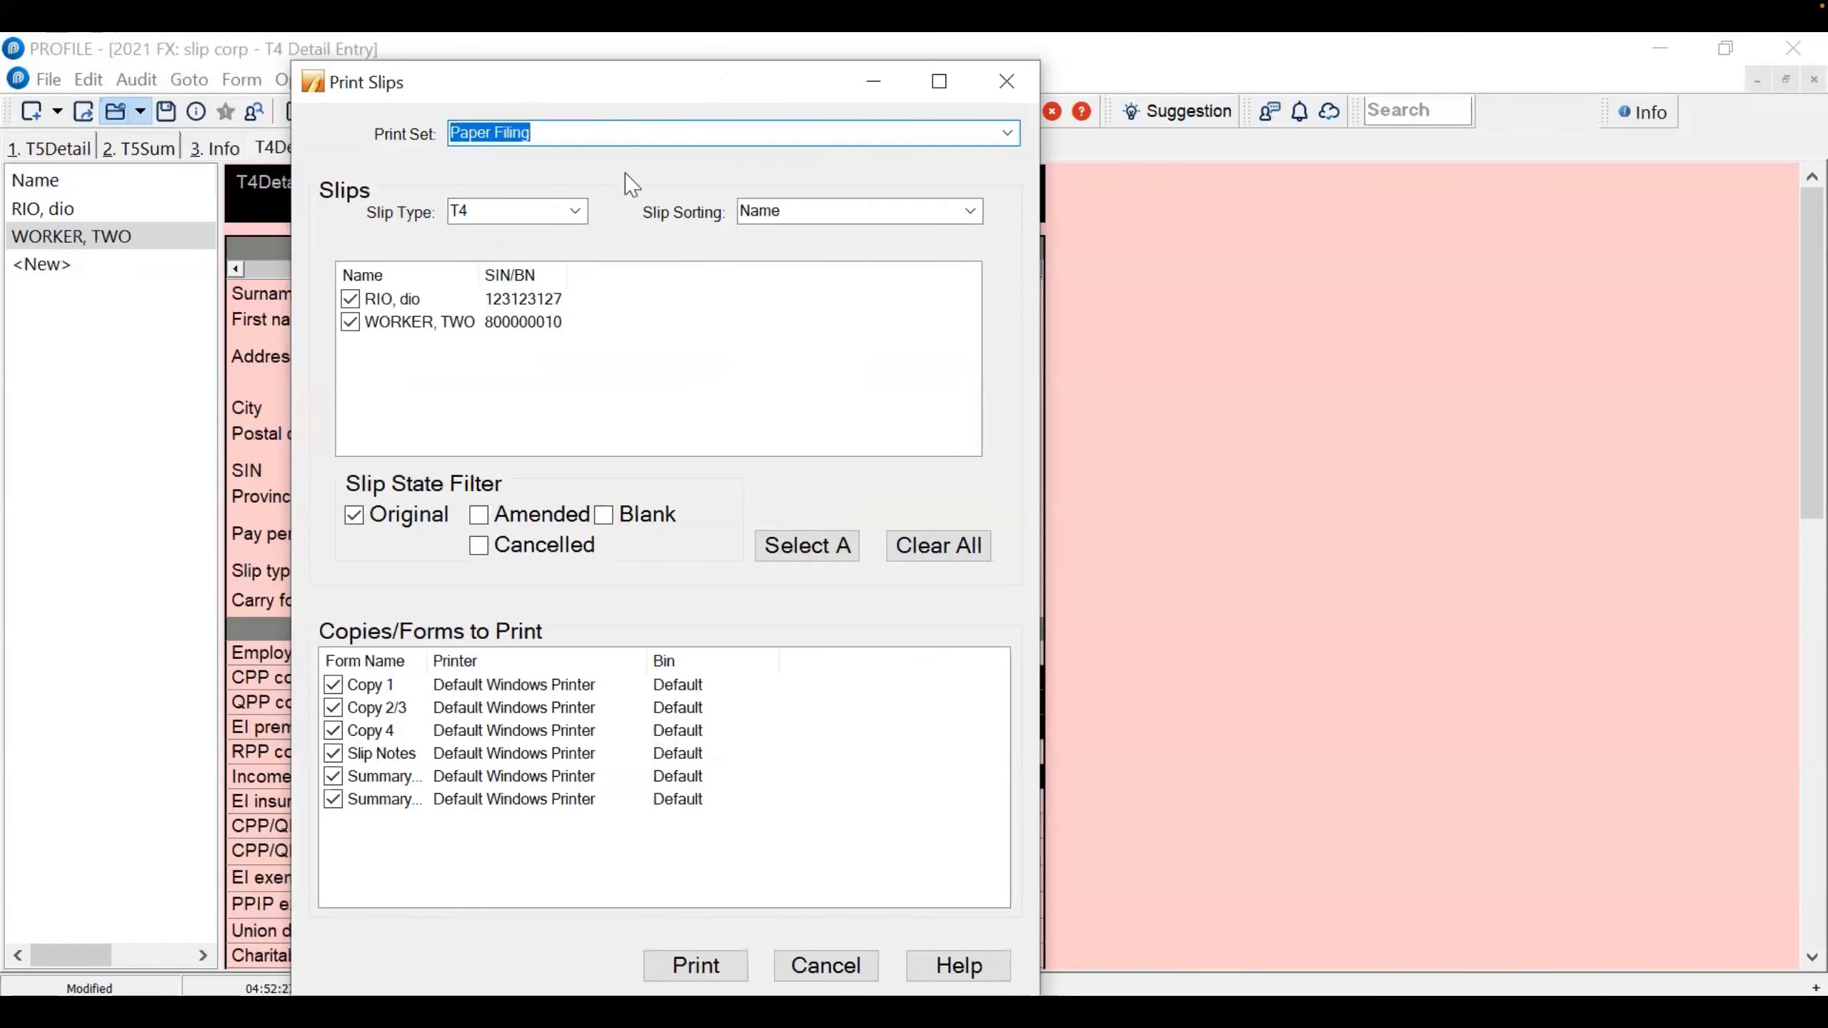
pyautogui.click(576, 215)
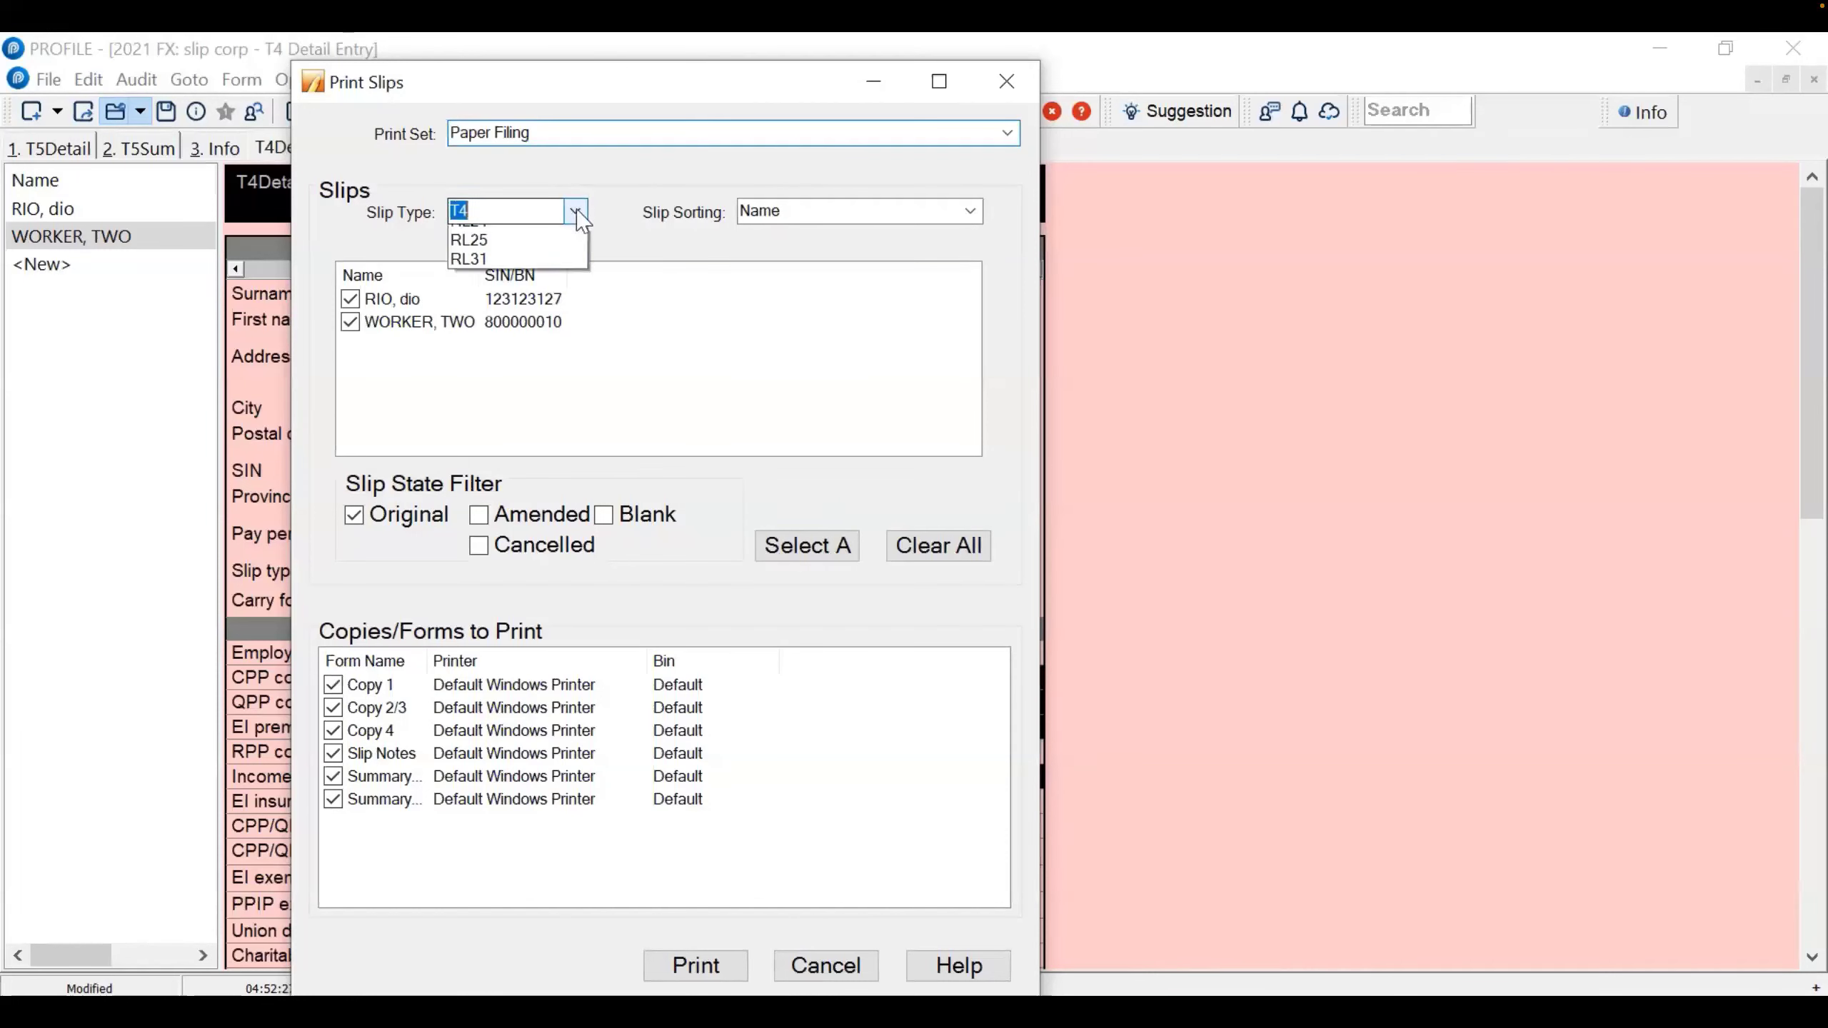
pyautogui.click(578, 213)
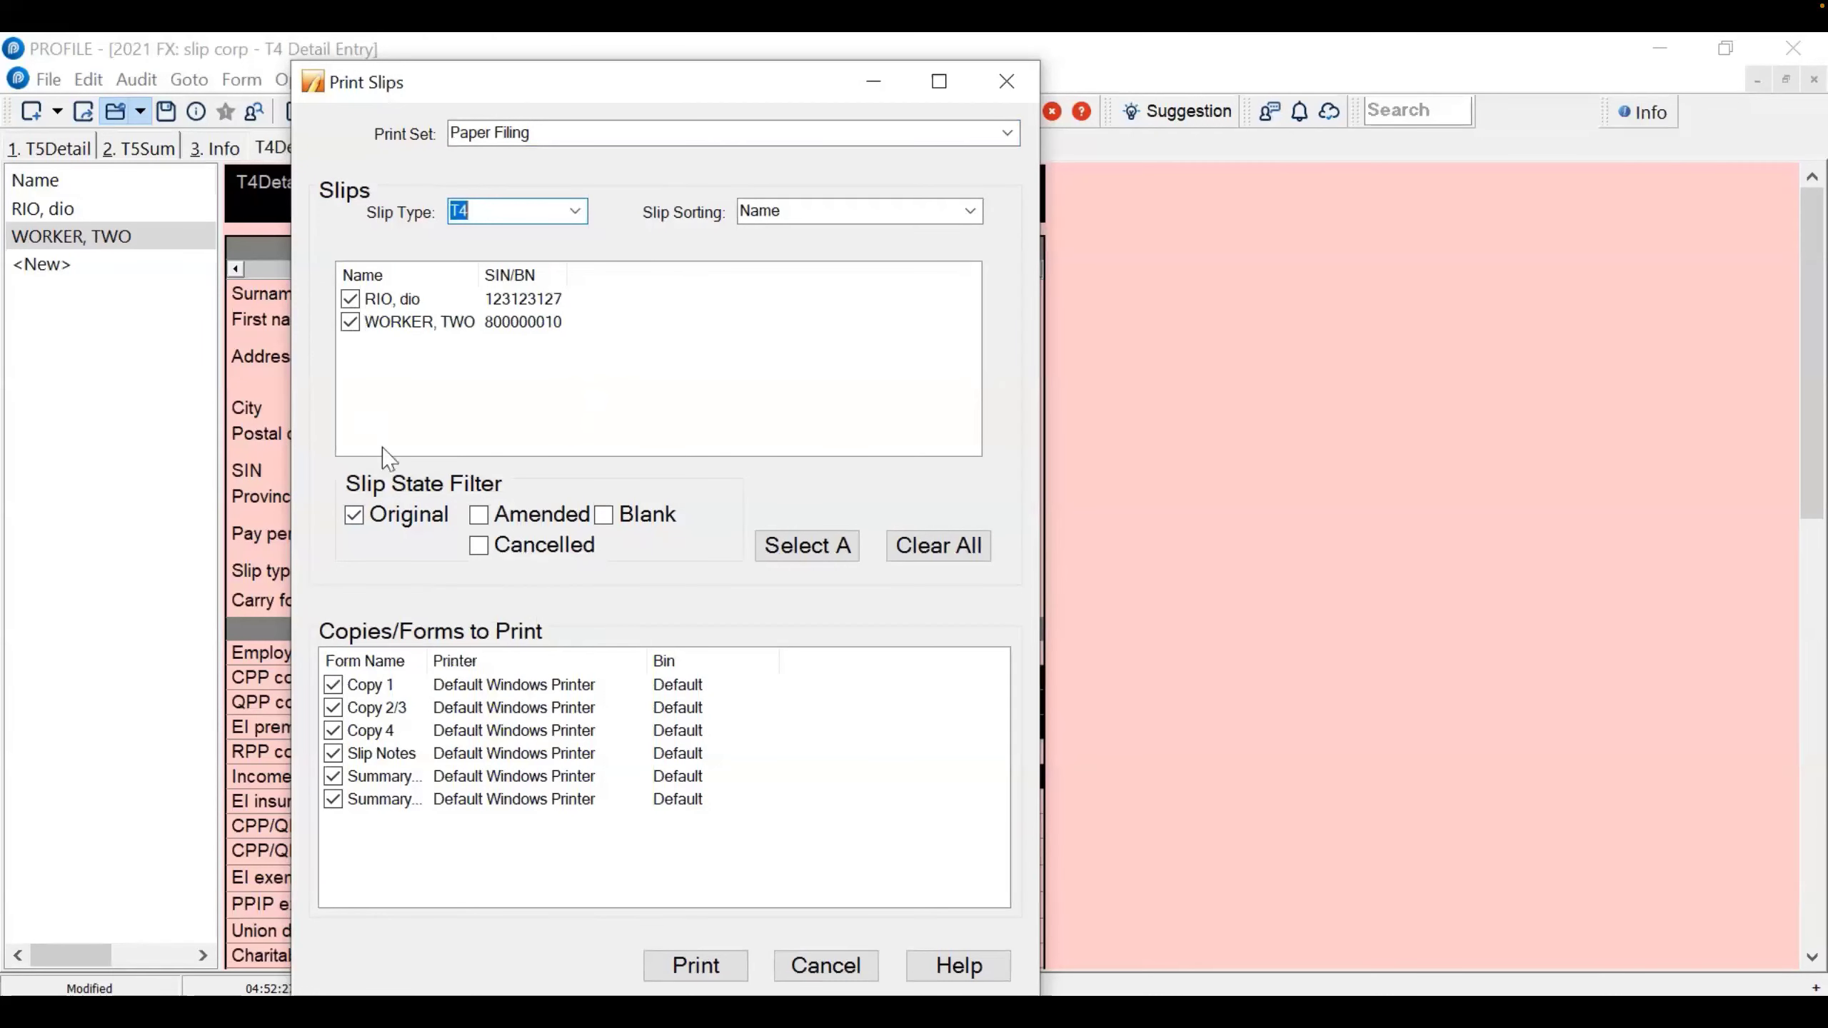
# Try excluding the second T4 slip and switching the slip state filter from Original to Amended, and restore both selections
pyautogui.click(351, 323)
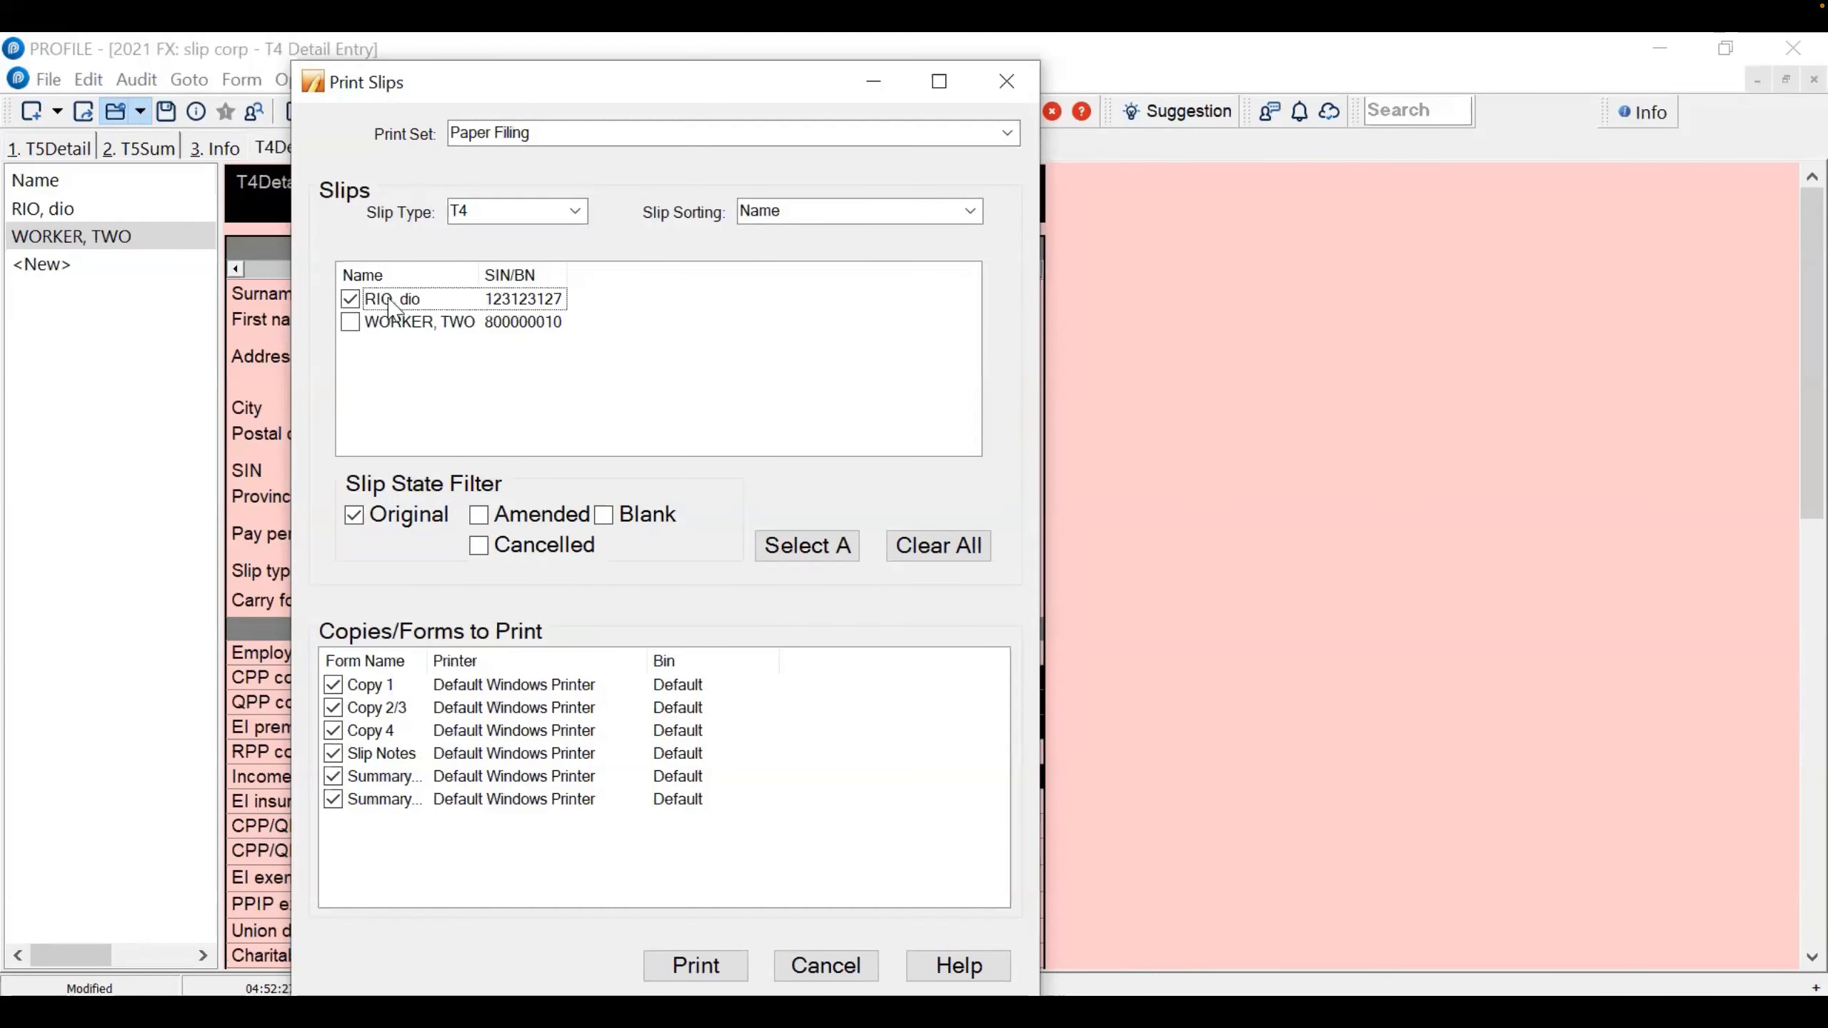
pyautogui.click(350, 322)
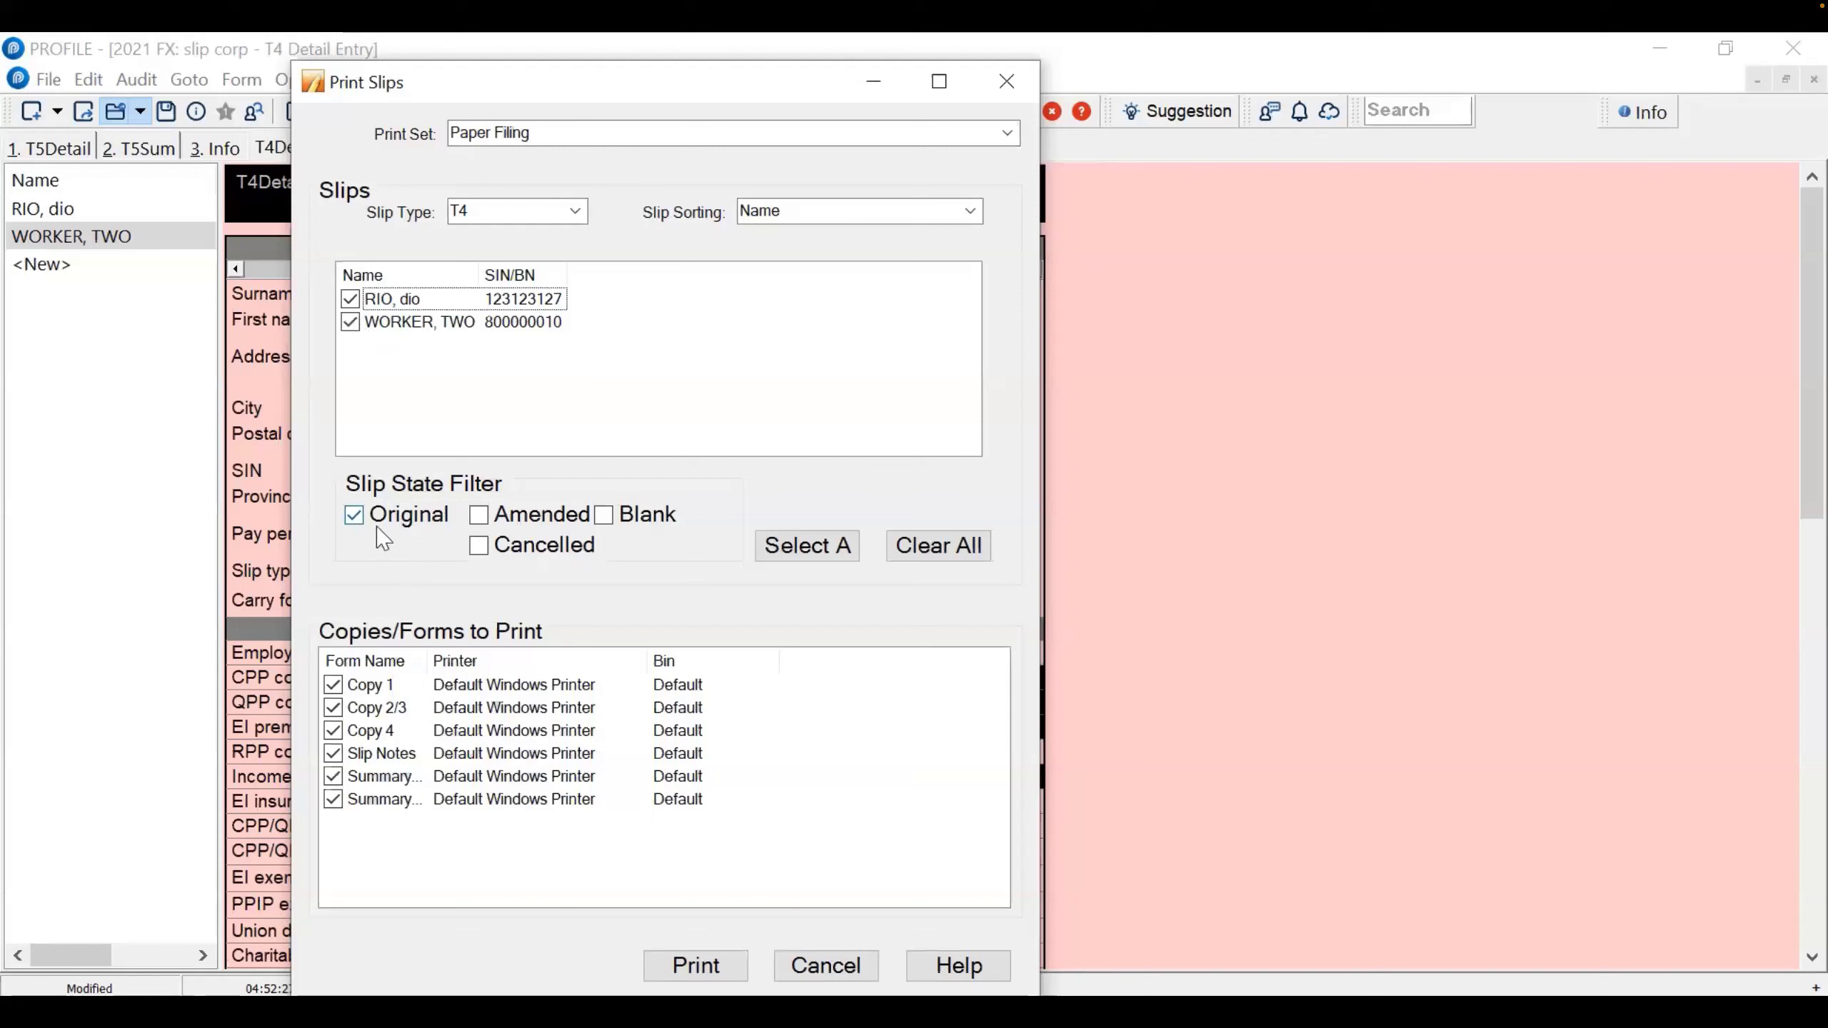
pyautogui.click(355, 516)
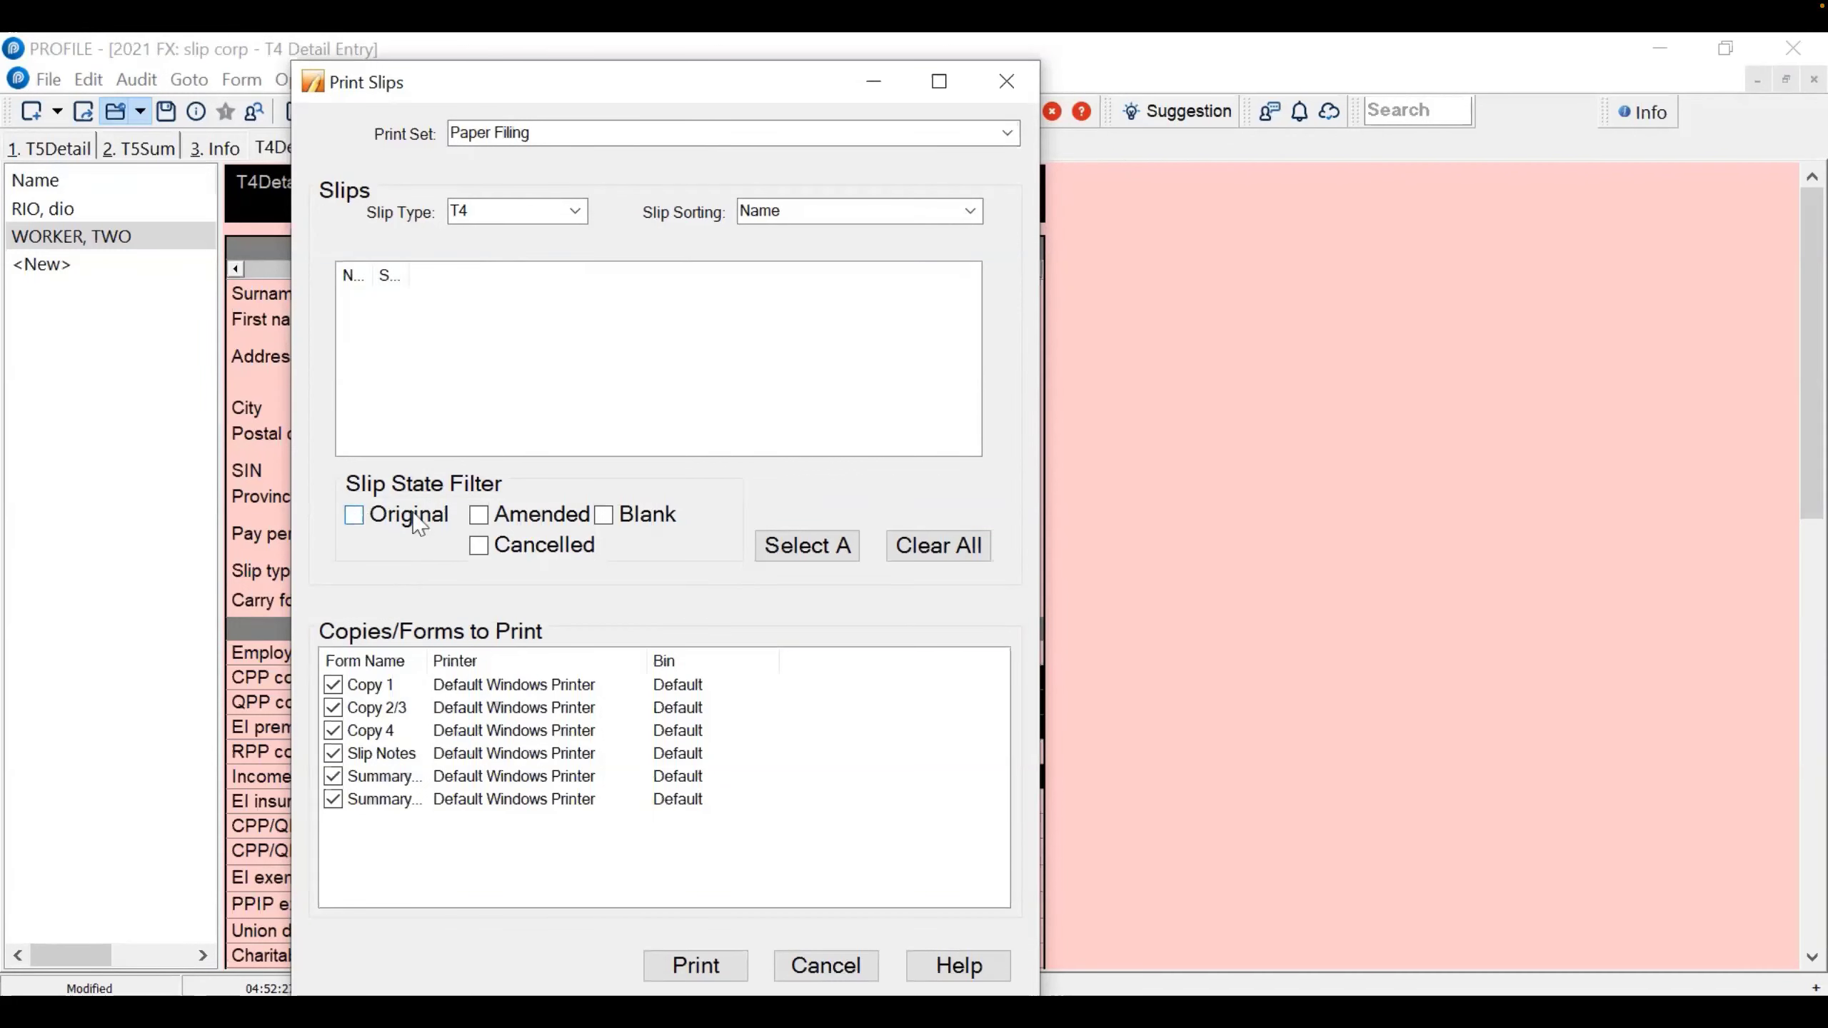
pyautogui.click(479, 515)
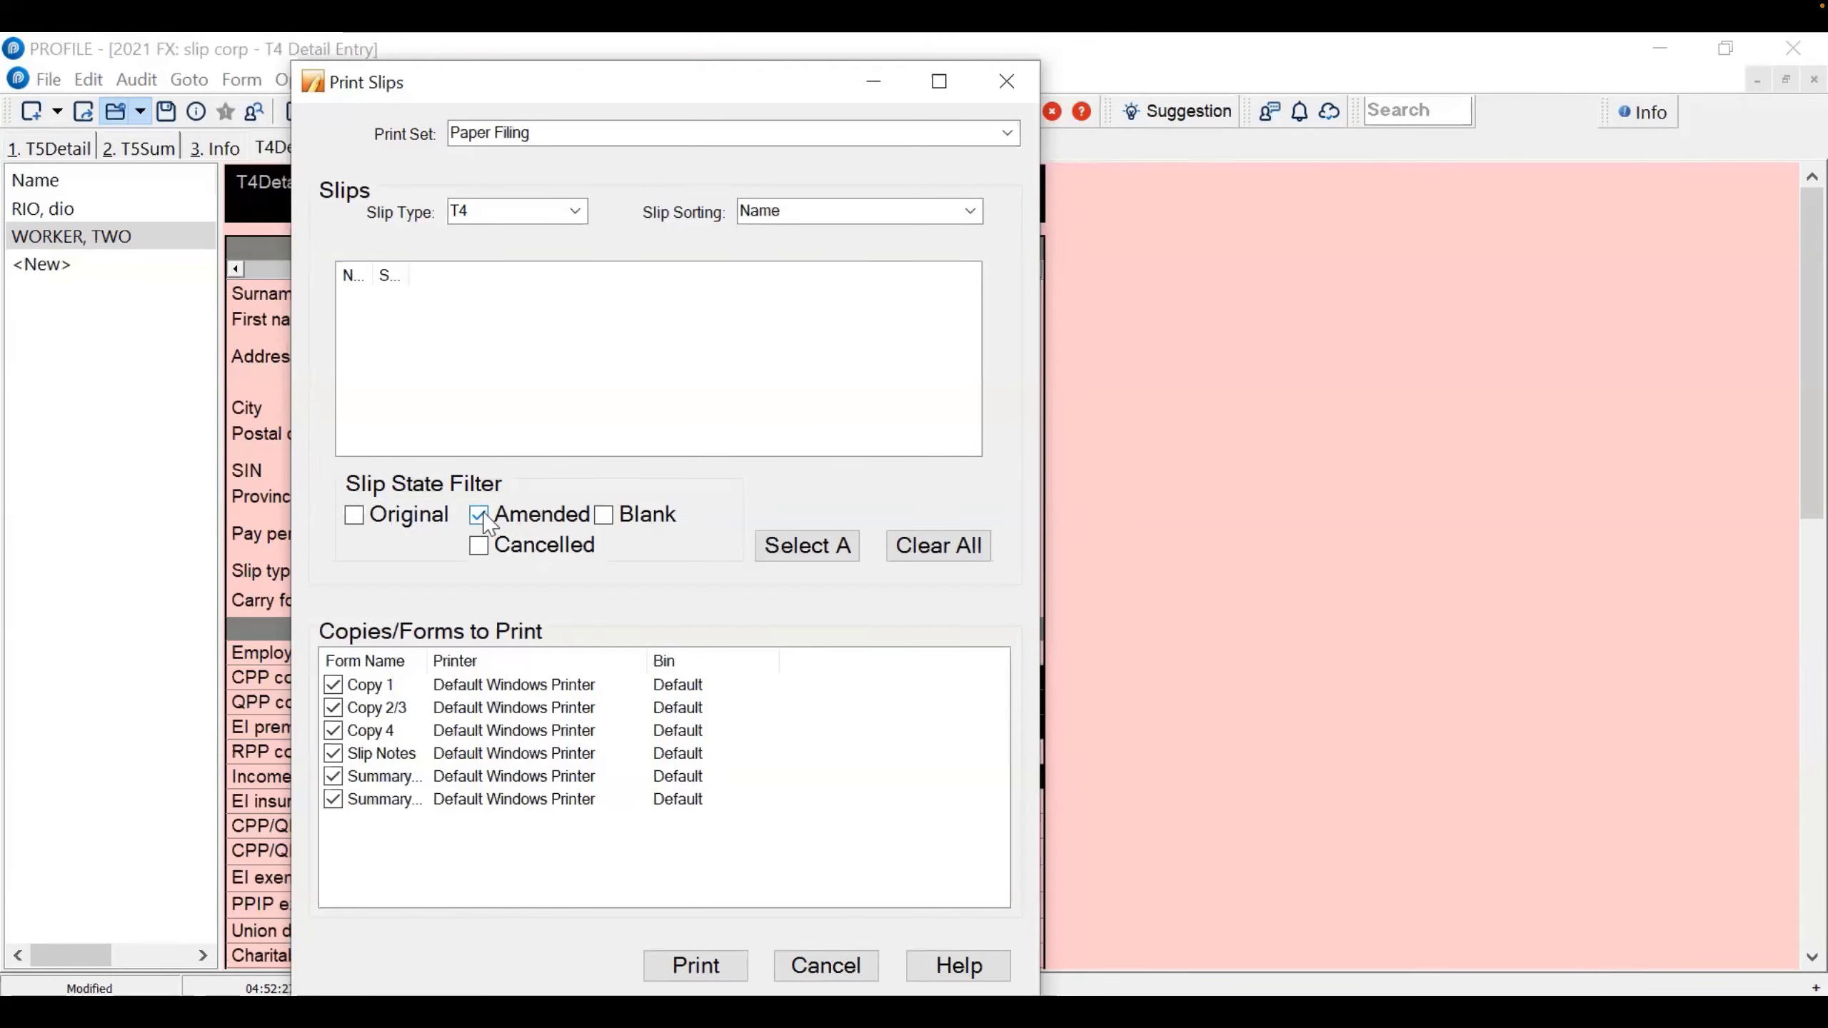
pyautogui.click(484, 519)
pyautogui.click(352, 517)
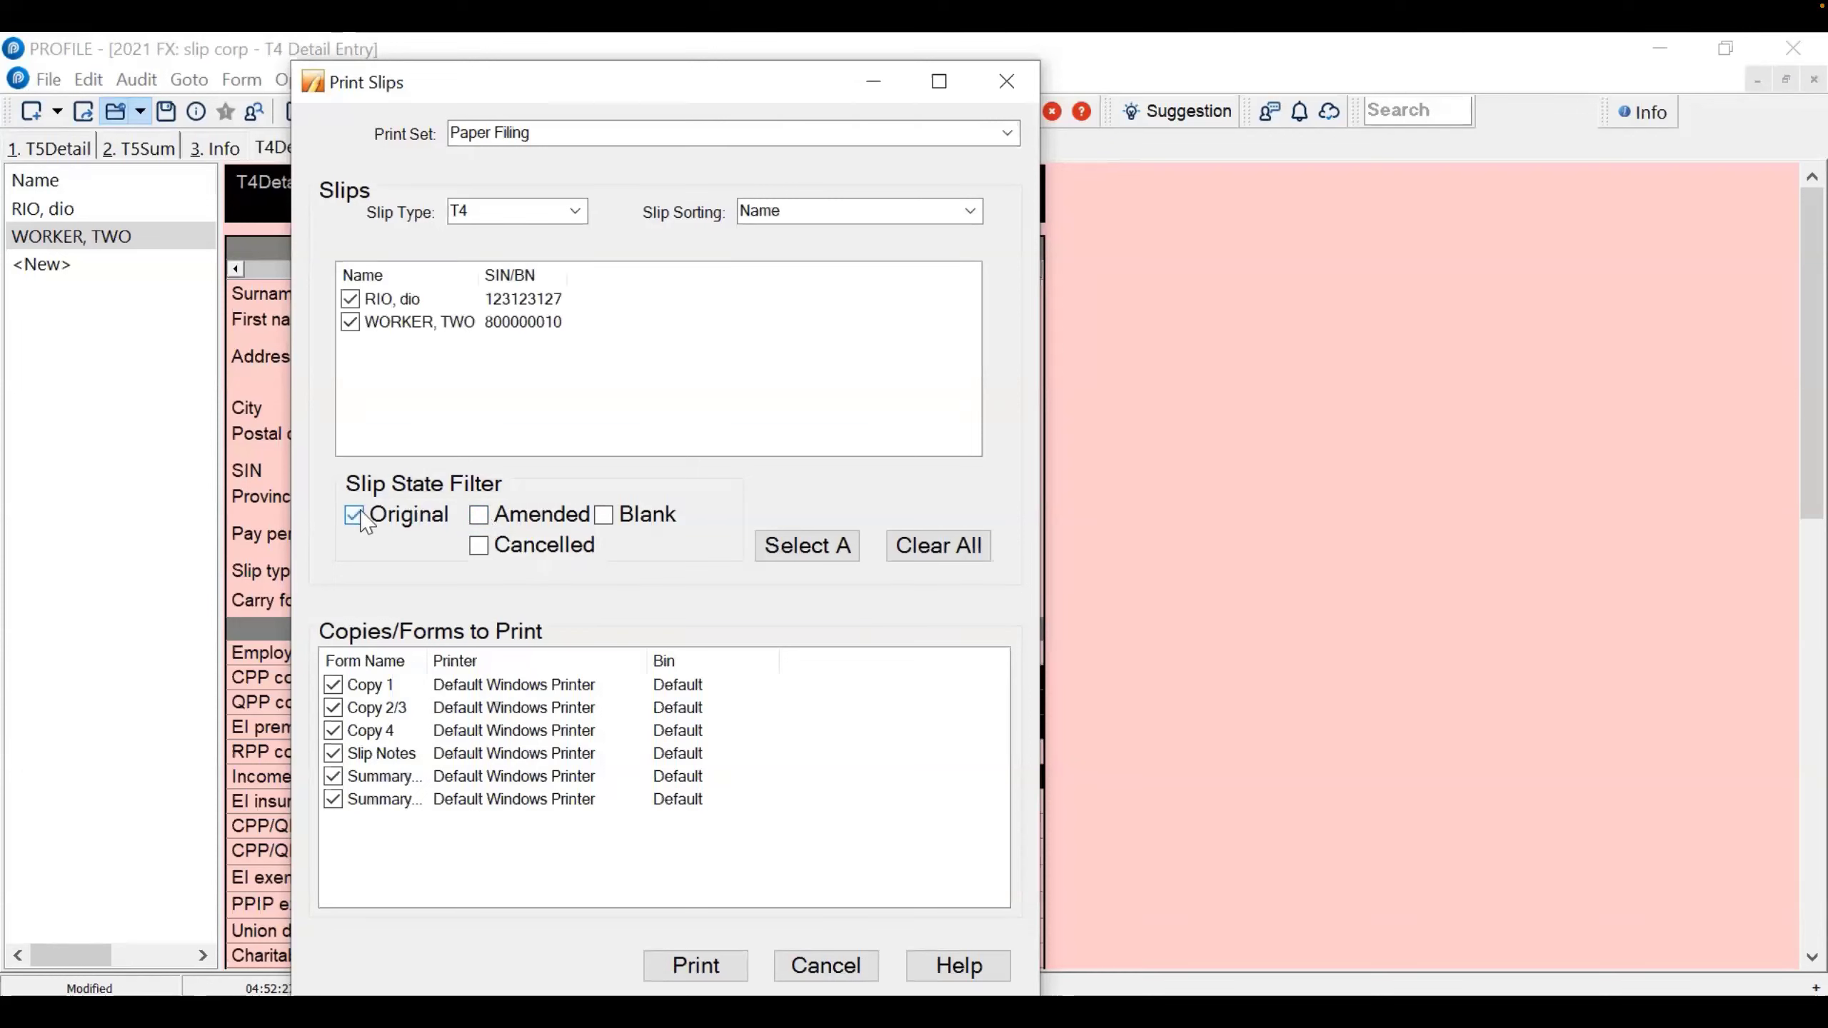
# Try limiting the forms to print to Copy 2/3 only, and cancel slip printing
pyautogui.click(334, 685)
pyautogui.click(337, 709)
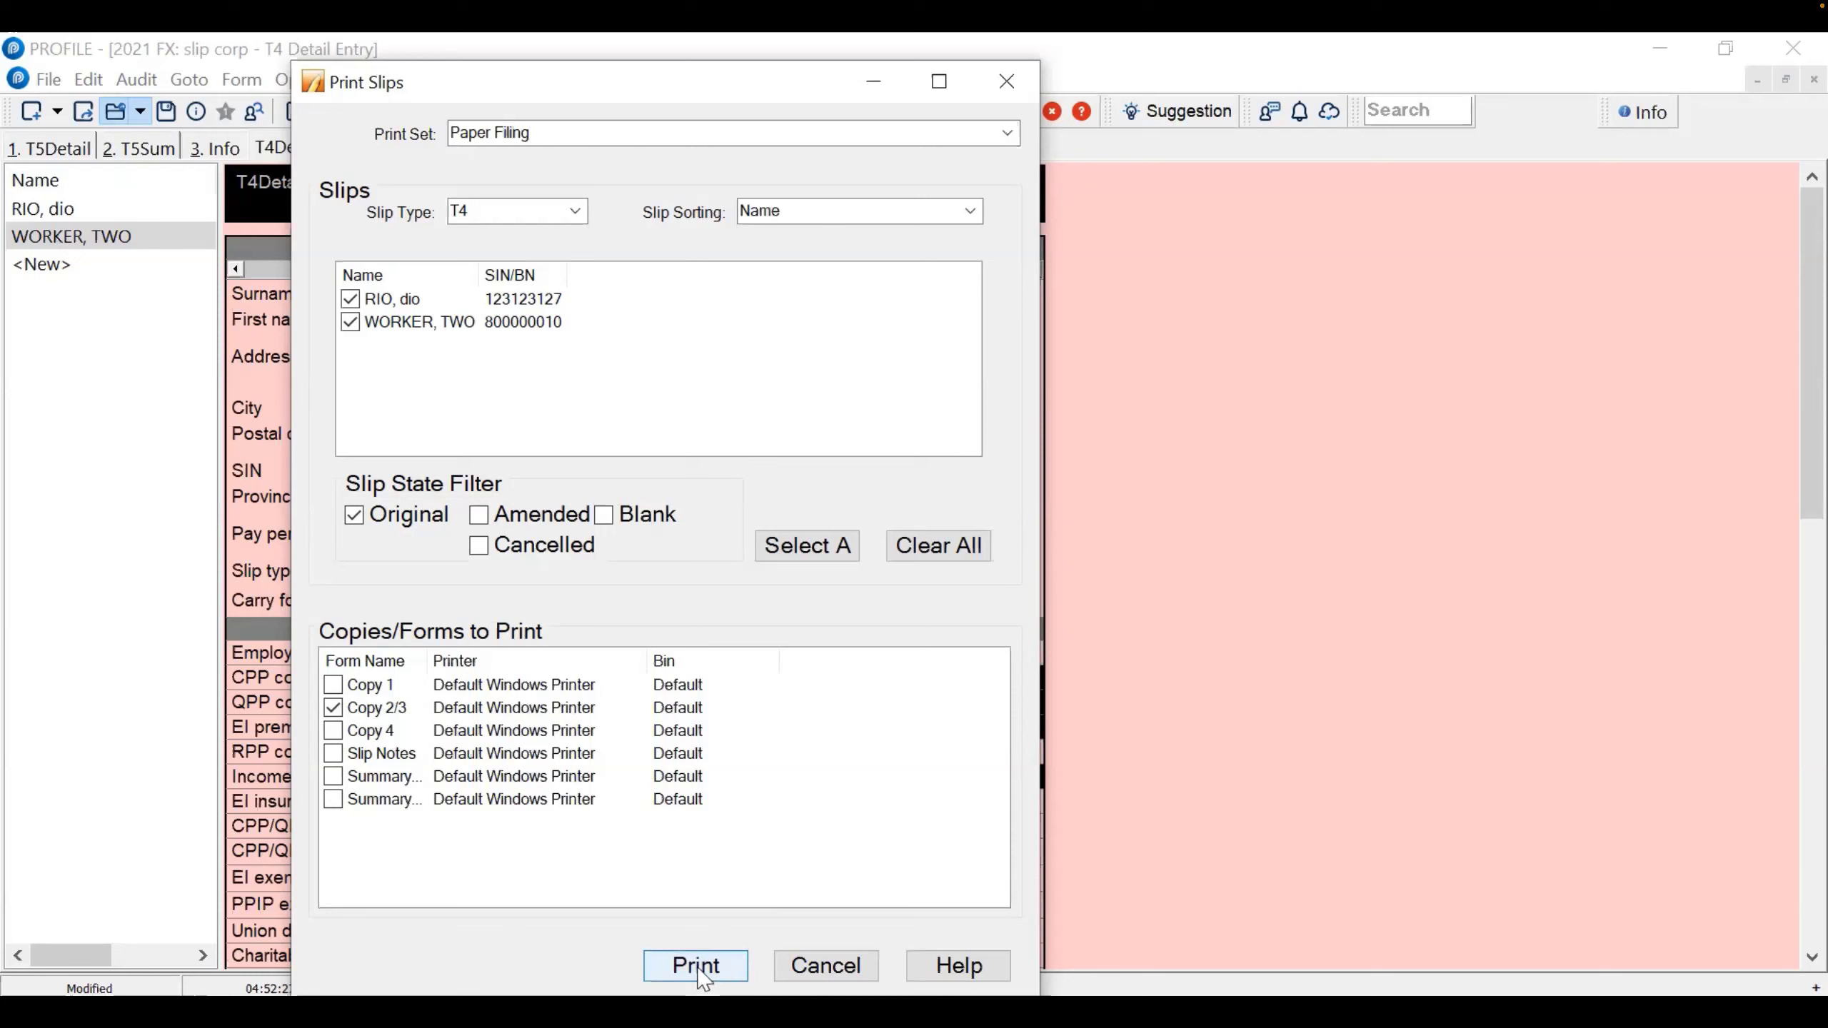
pyautogui.click(819, 967)
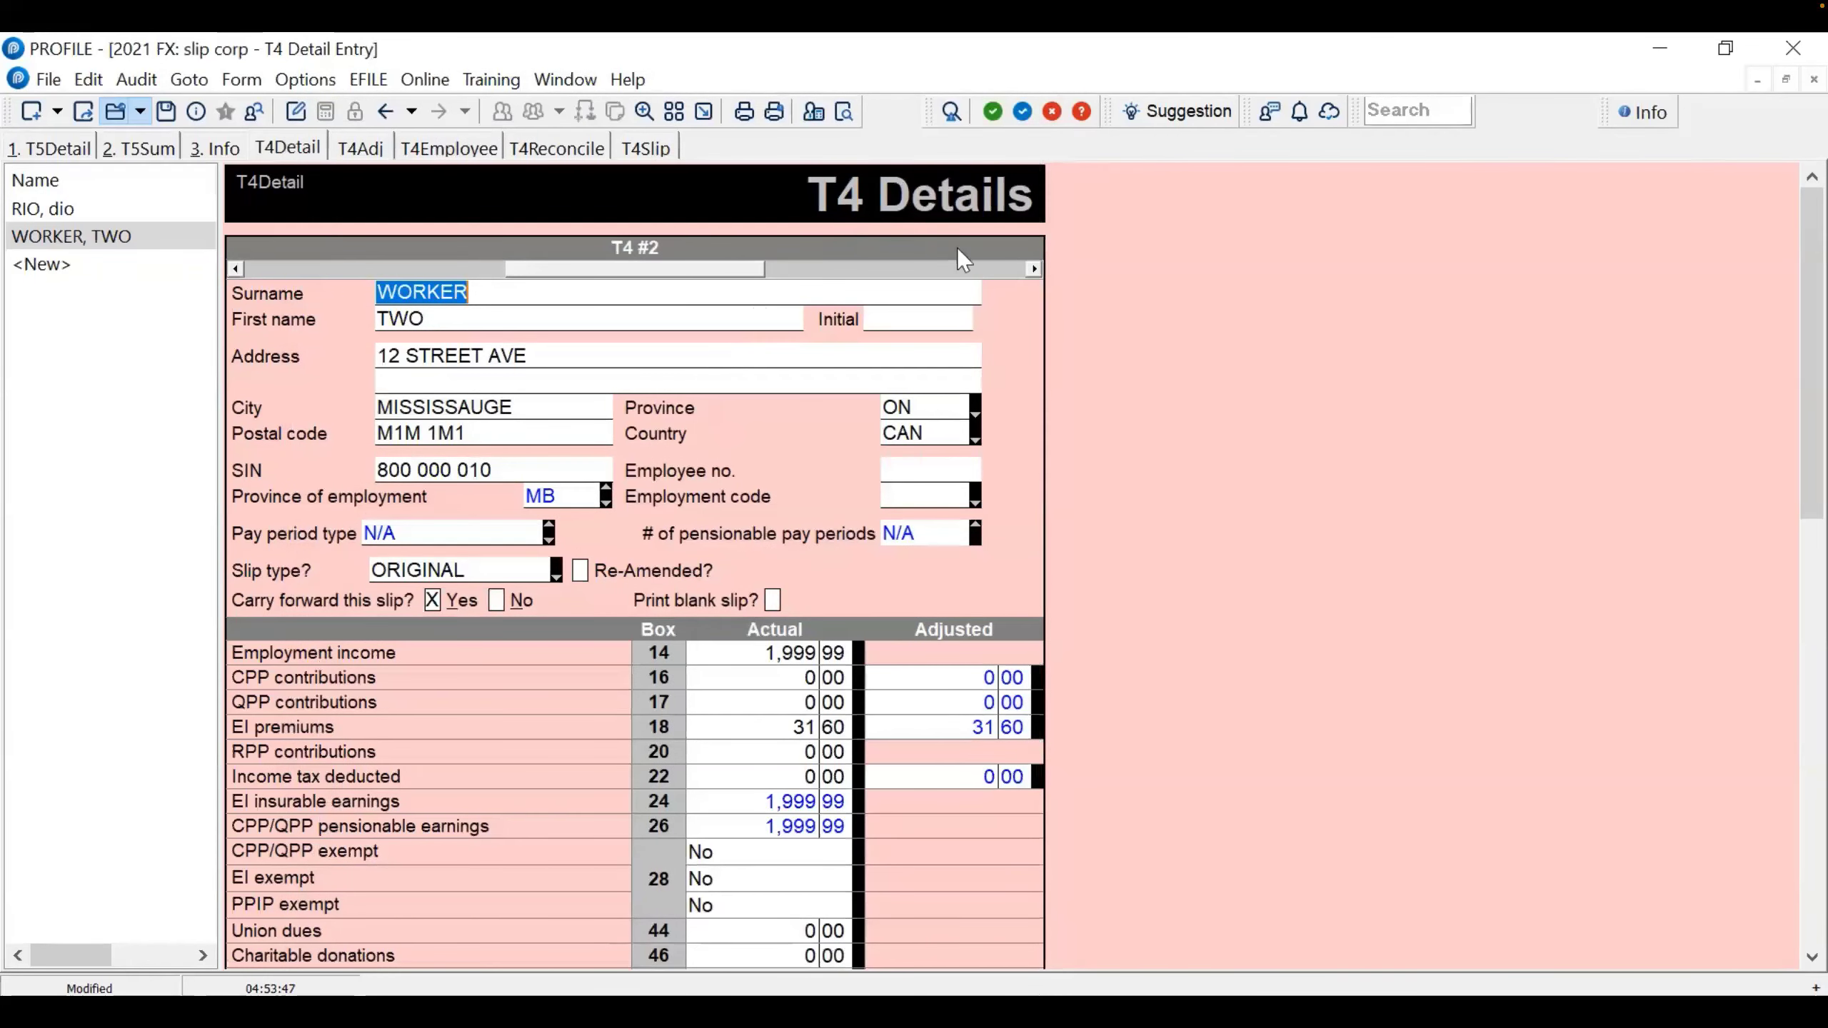
# Open PDF slip printing for the T4 slips, review the copies and forms in the Paper Filing print set, and close it
pyautogui.click(875, 283)
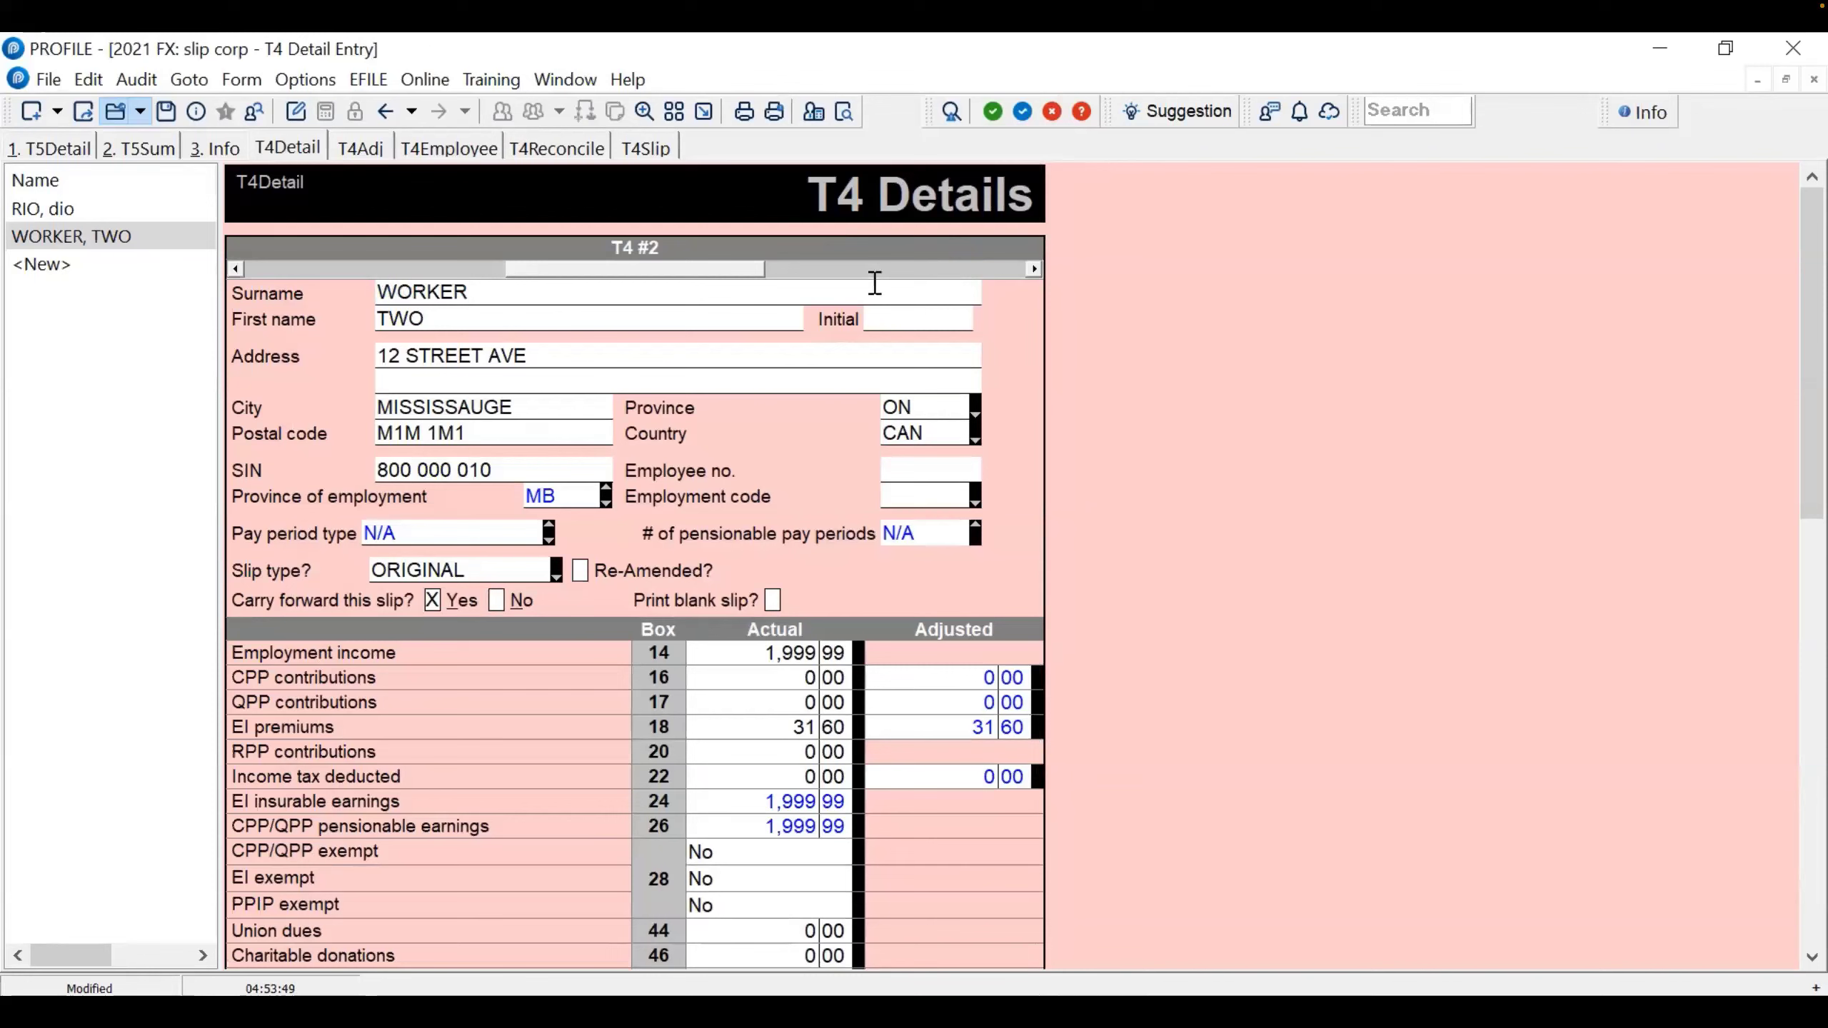
pyautogui.click(49, 81)
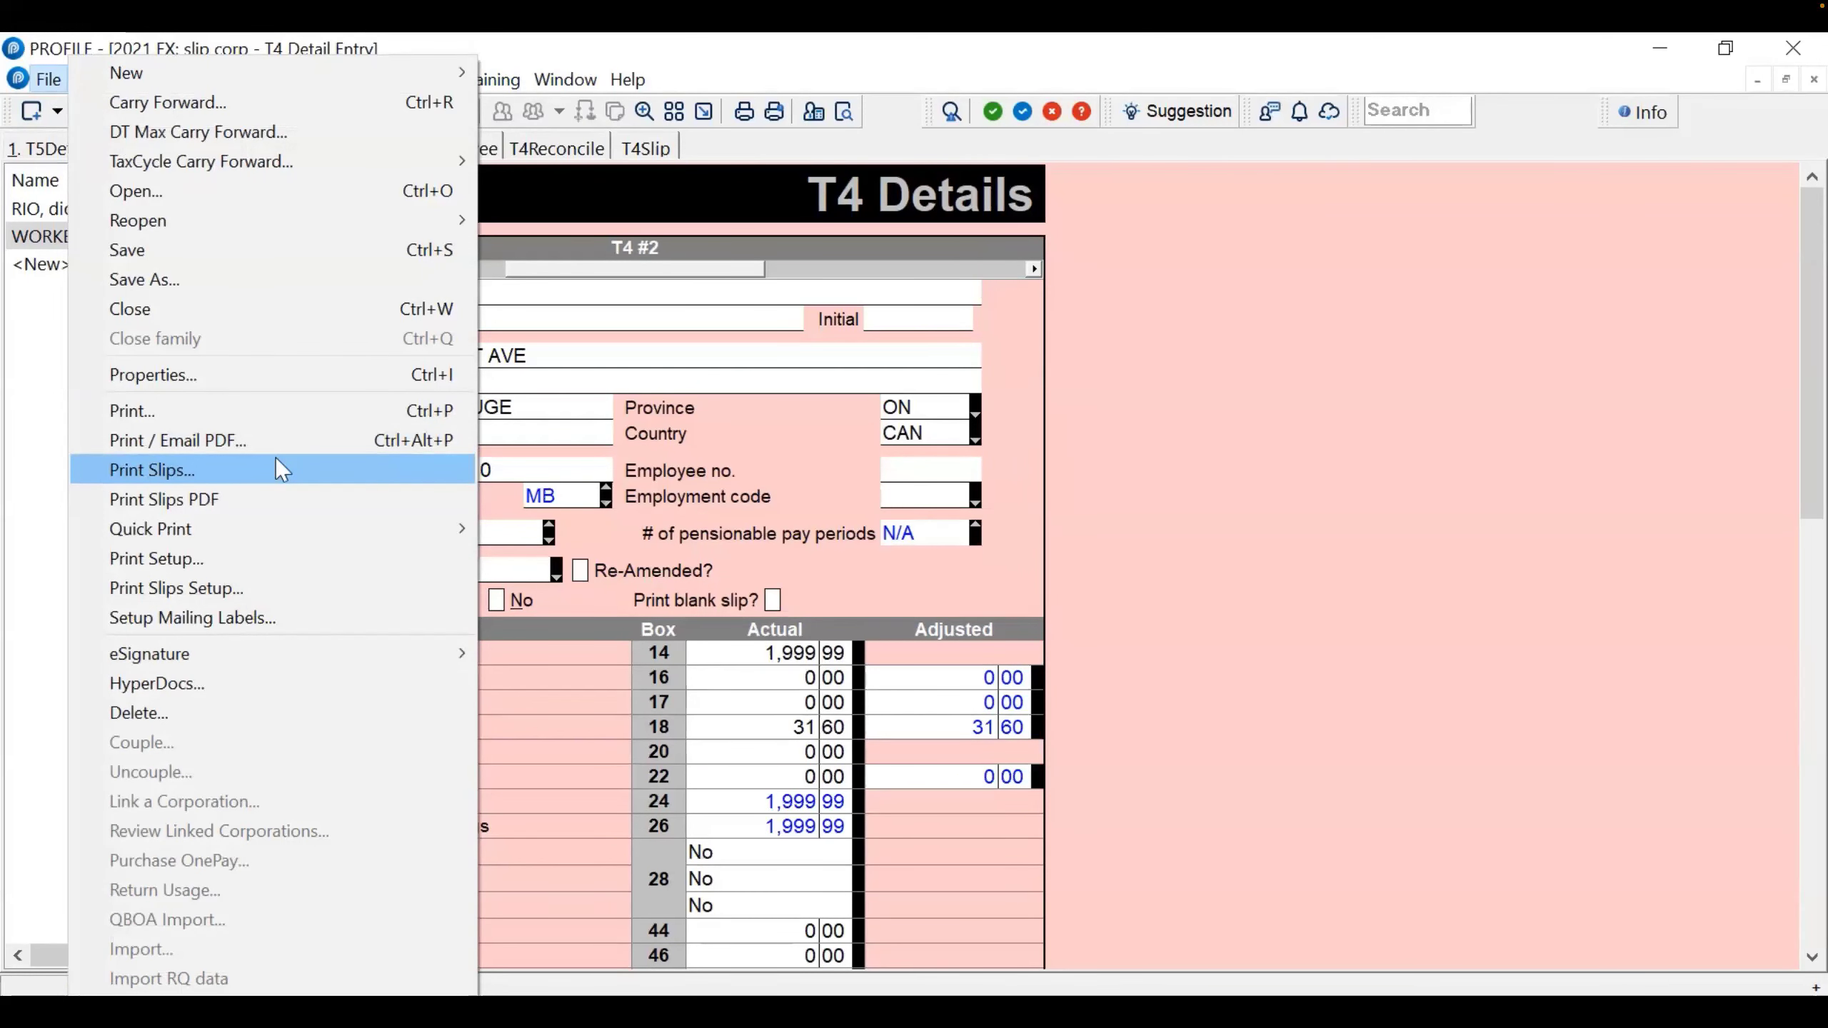
pyautogui.click(260, 504)
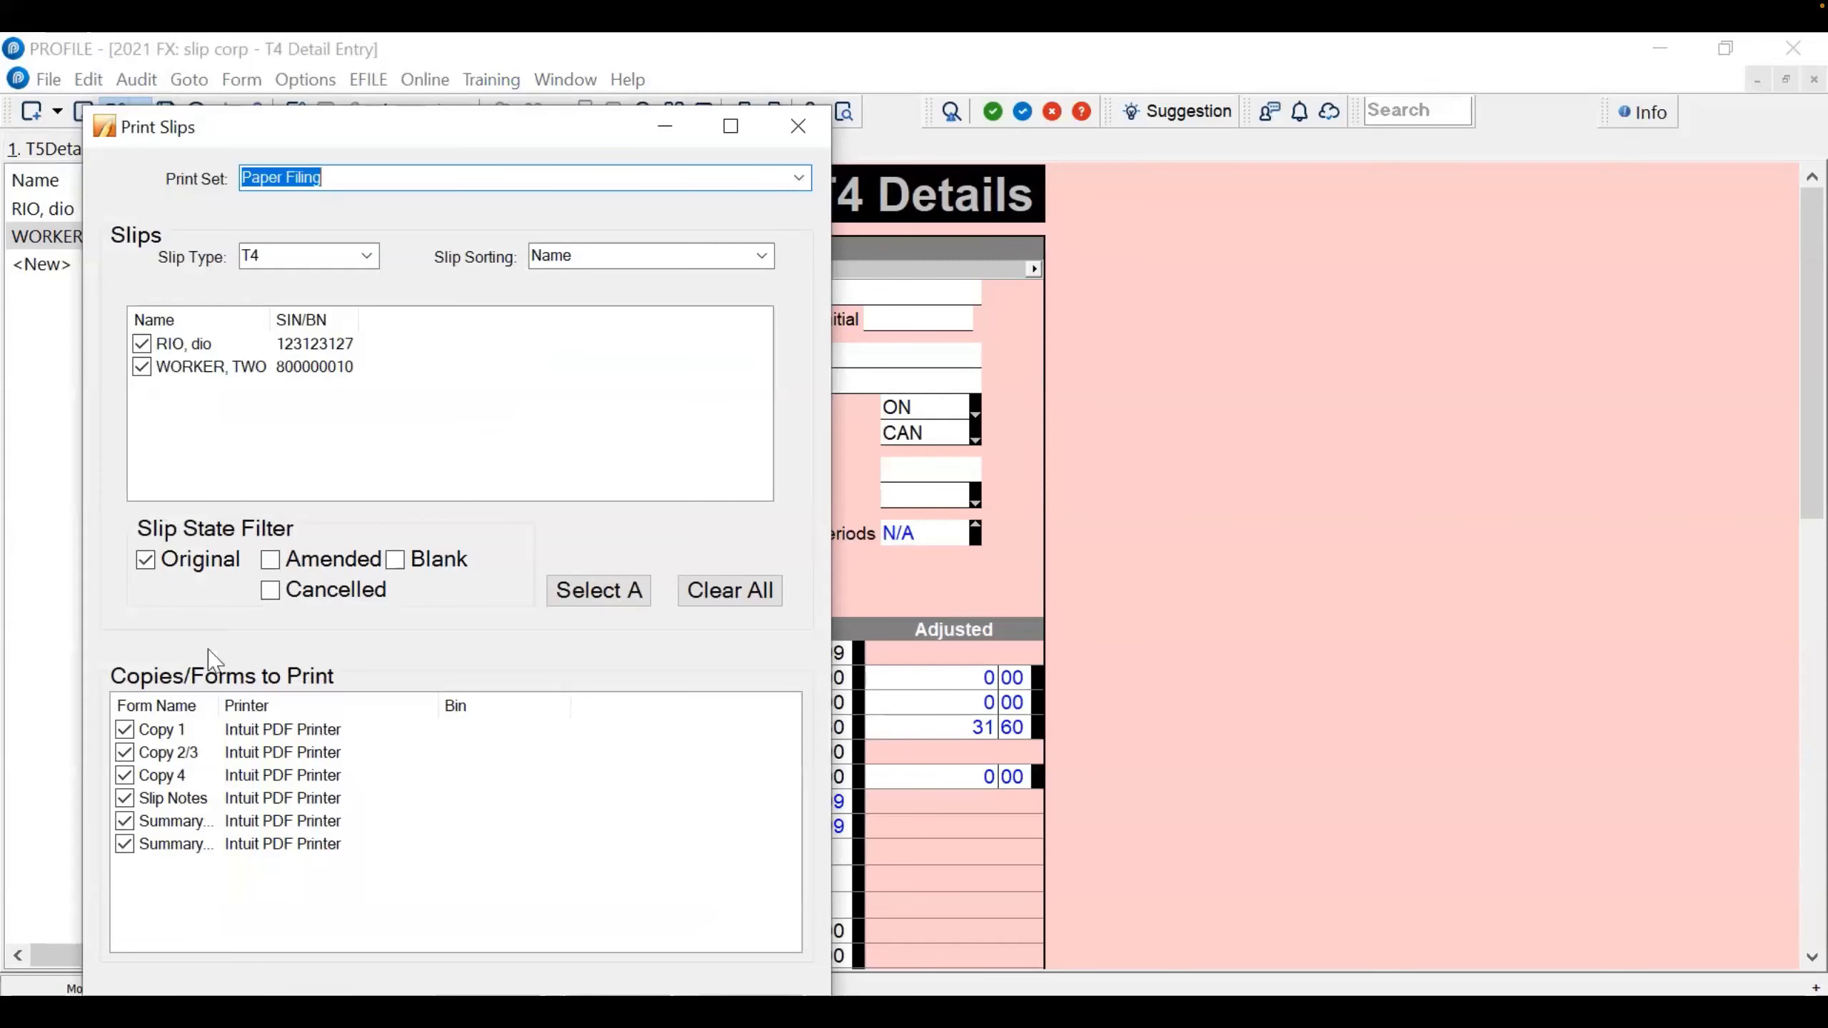
pyautogui.click(797, 126)
# In the slips print setup, limit the T4 forms in the Paper Filing set to Copy 2/3 only and save the setup
pyautogui.click(49, 79)
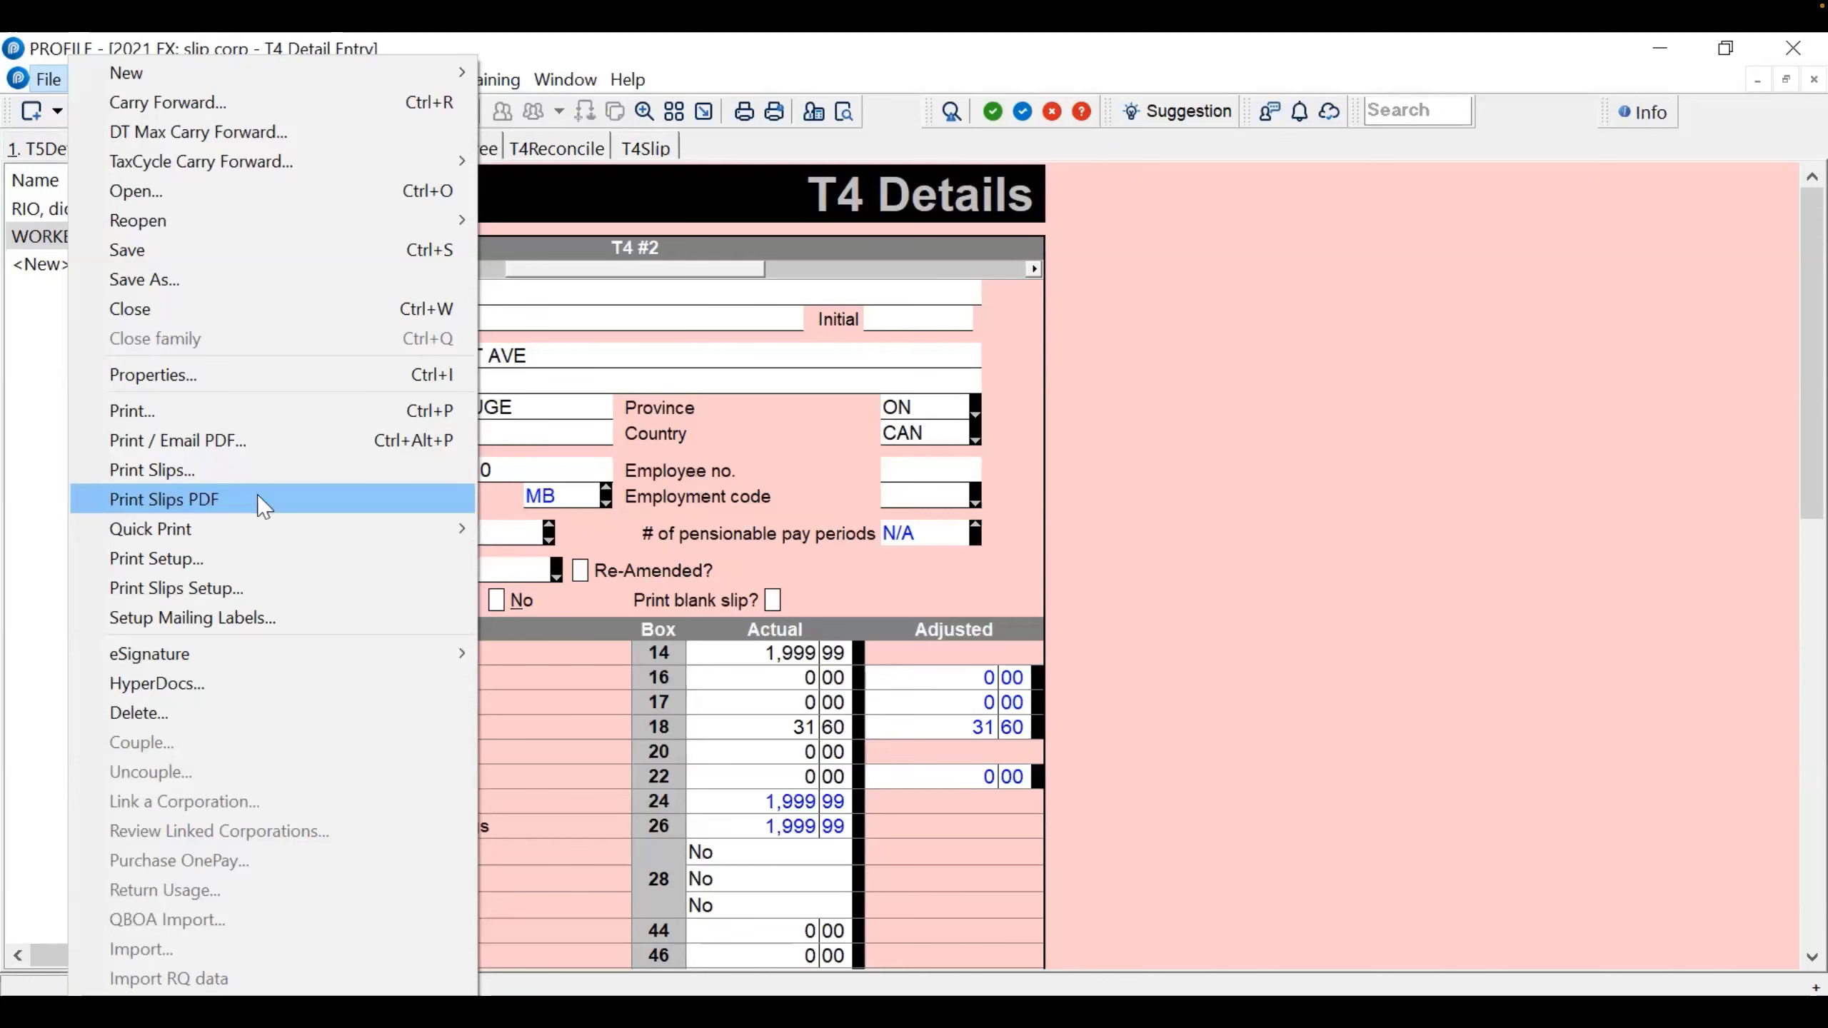
pyautogui.click(297, 587)
pyautogui.click(637, 303)
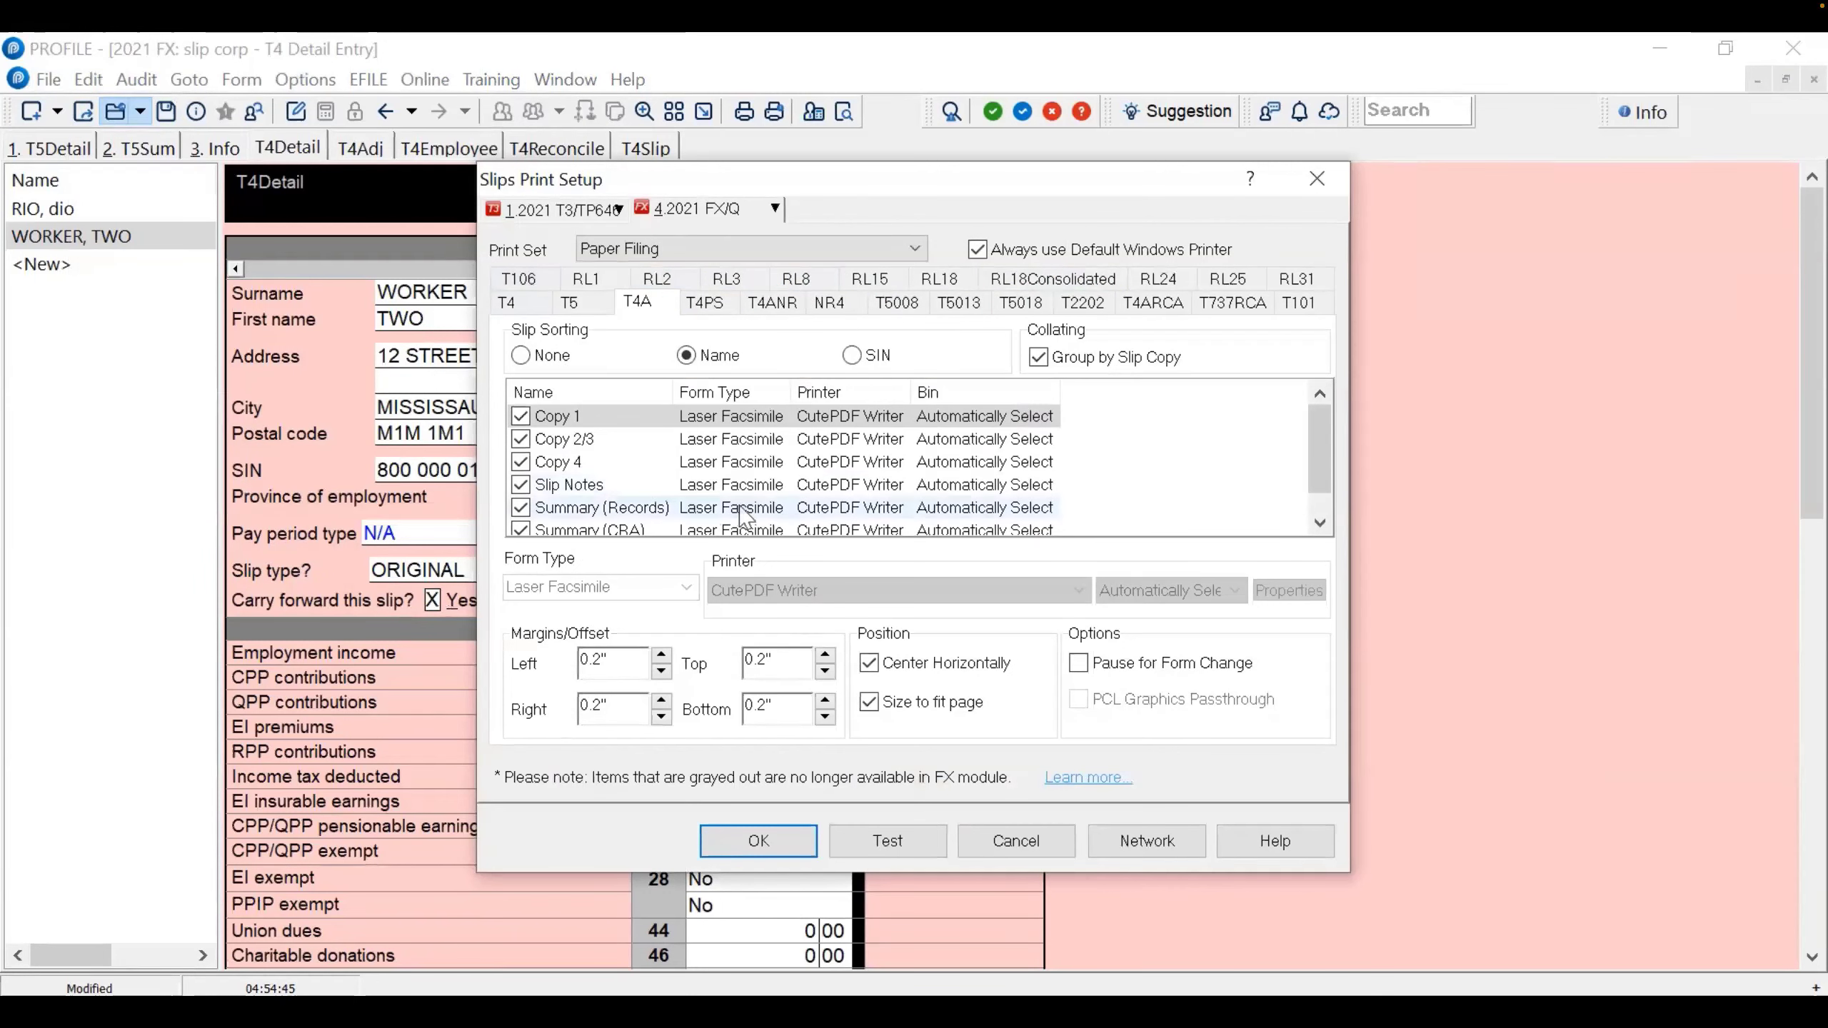
pyautogui.click(508, 303)
pyautogui.click(521, 417)
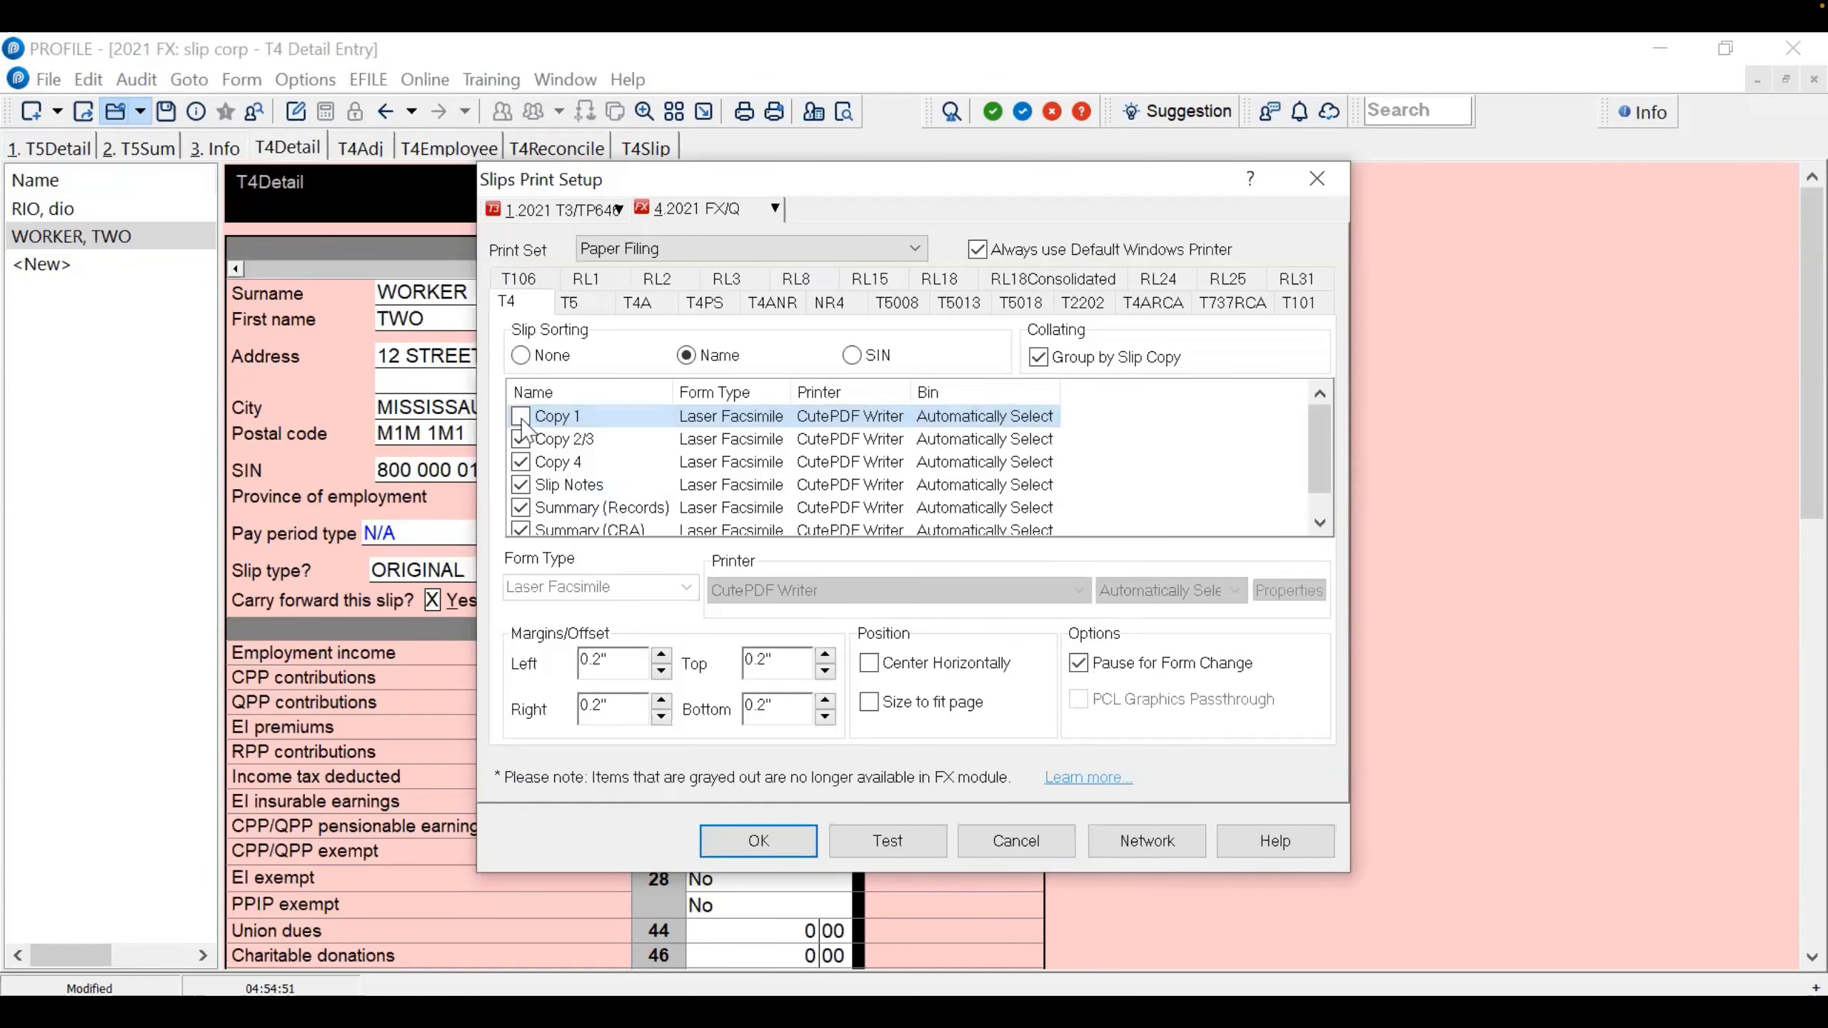
pyautogui.click(521, 461)
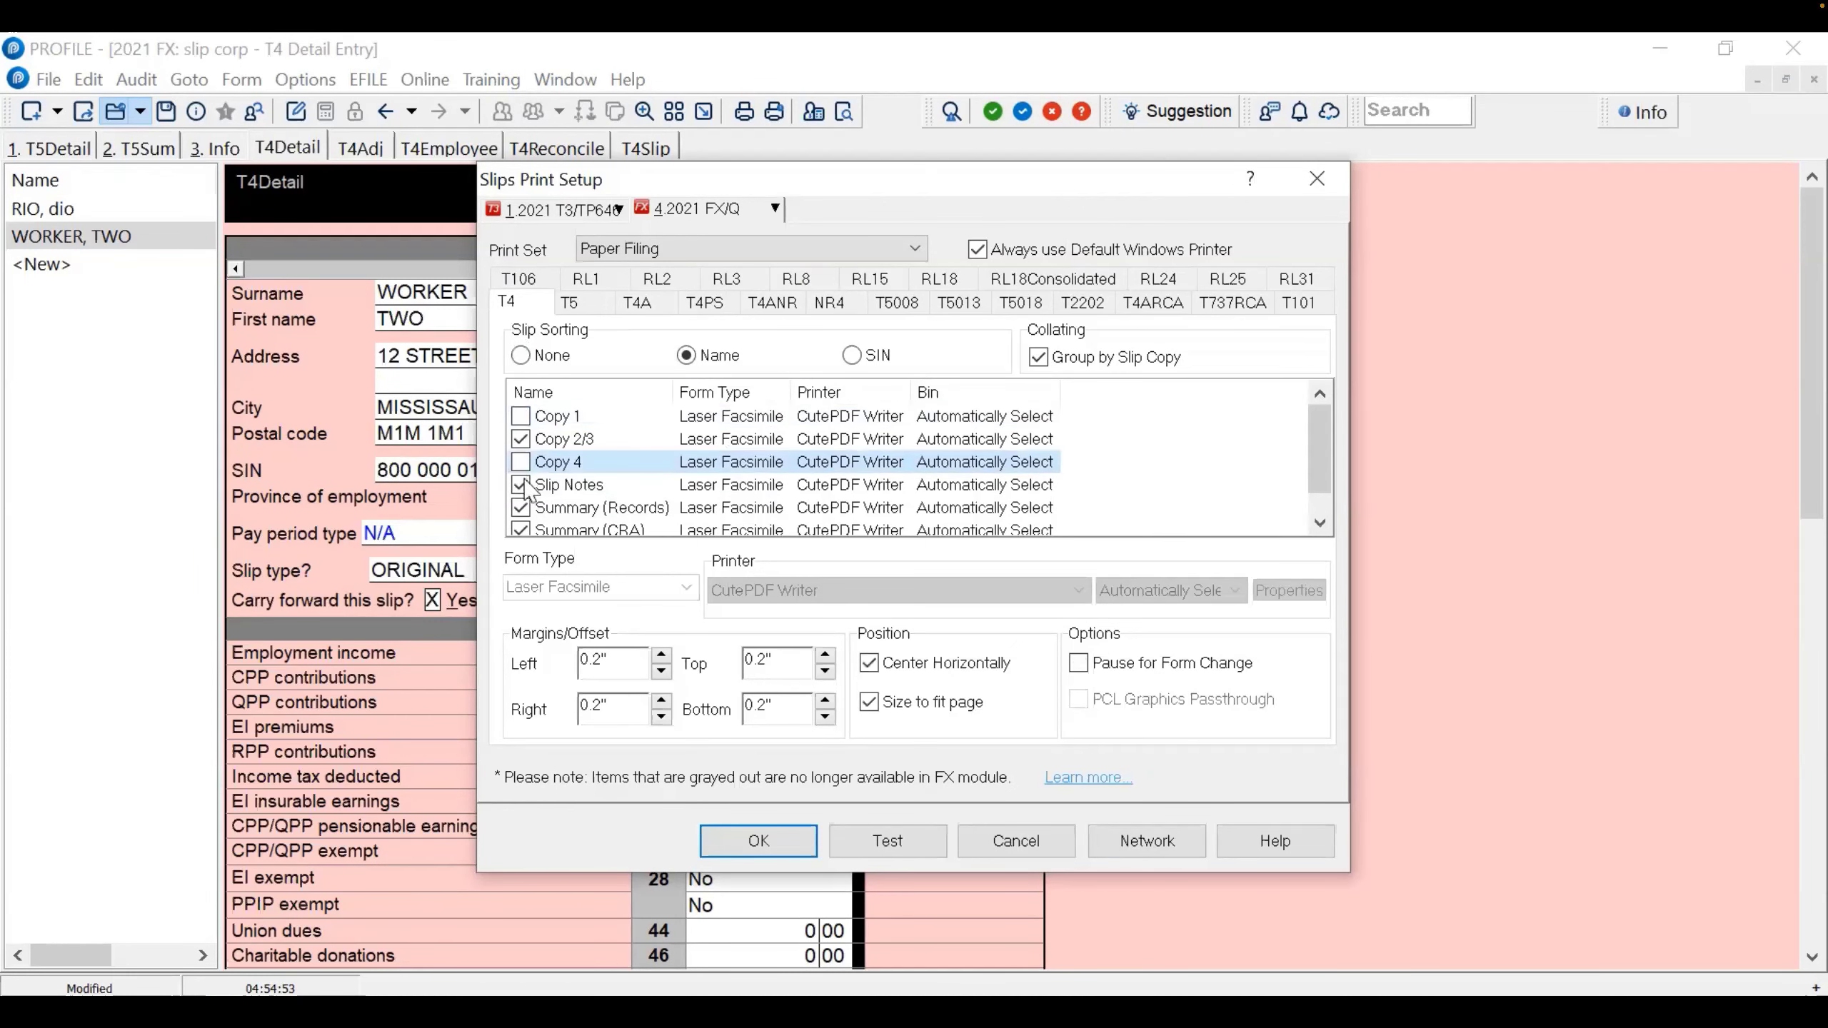
pyautogui.click(521, 485)
pyautogui.click(520, 508)
pyautogui.click(521, 530)
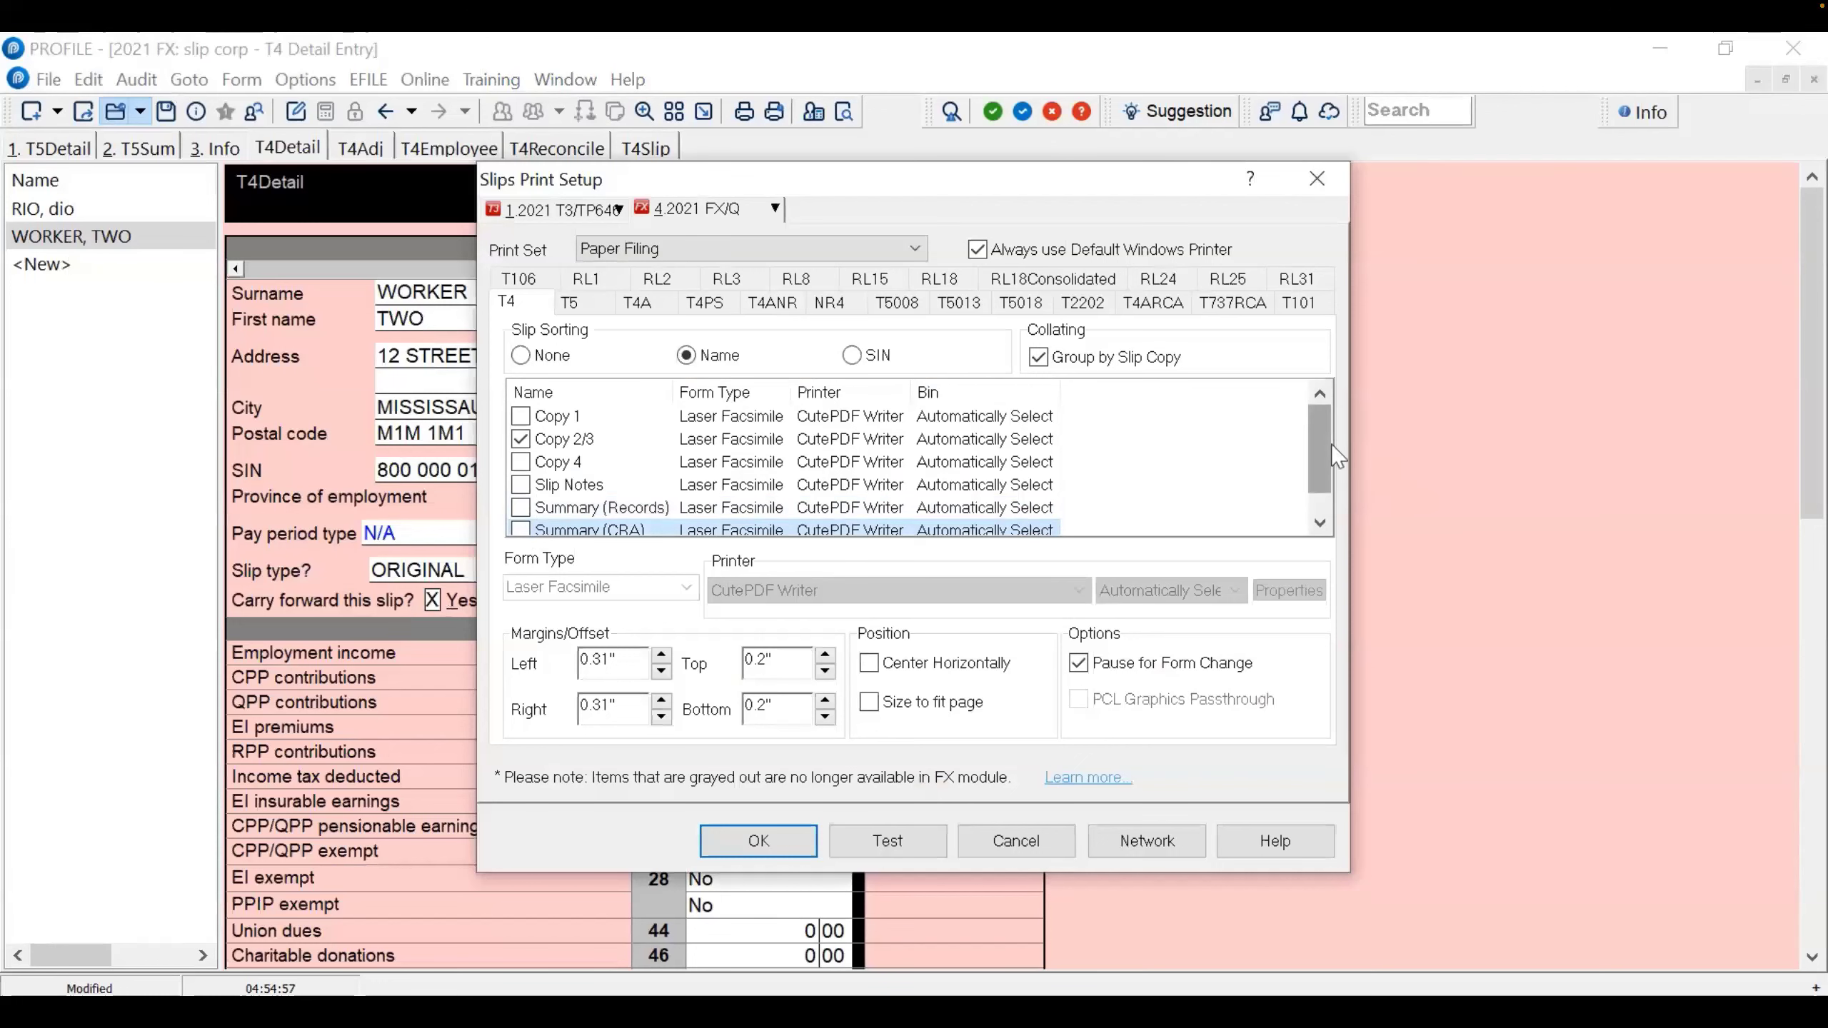
pyautogui.scroll(-1, 1326, 438)
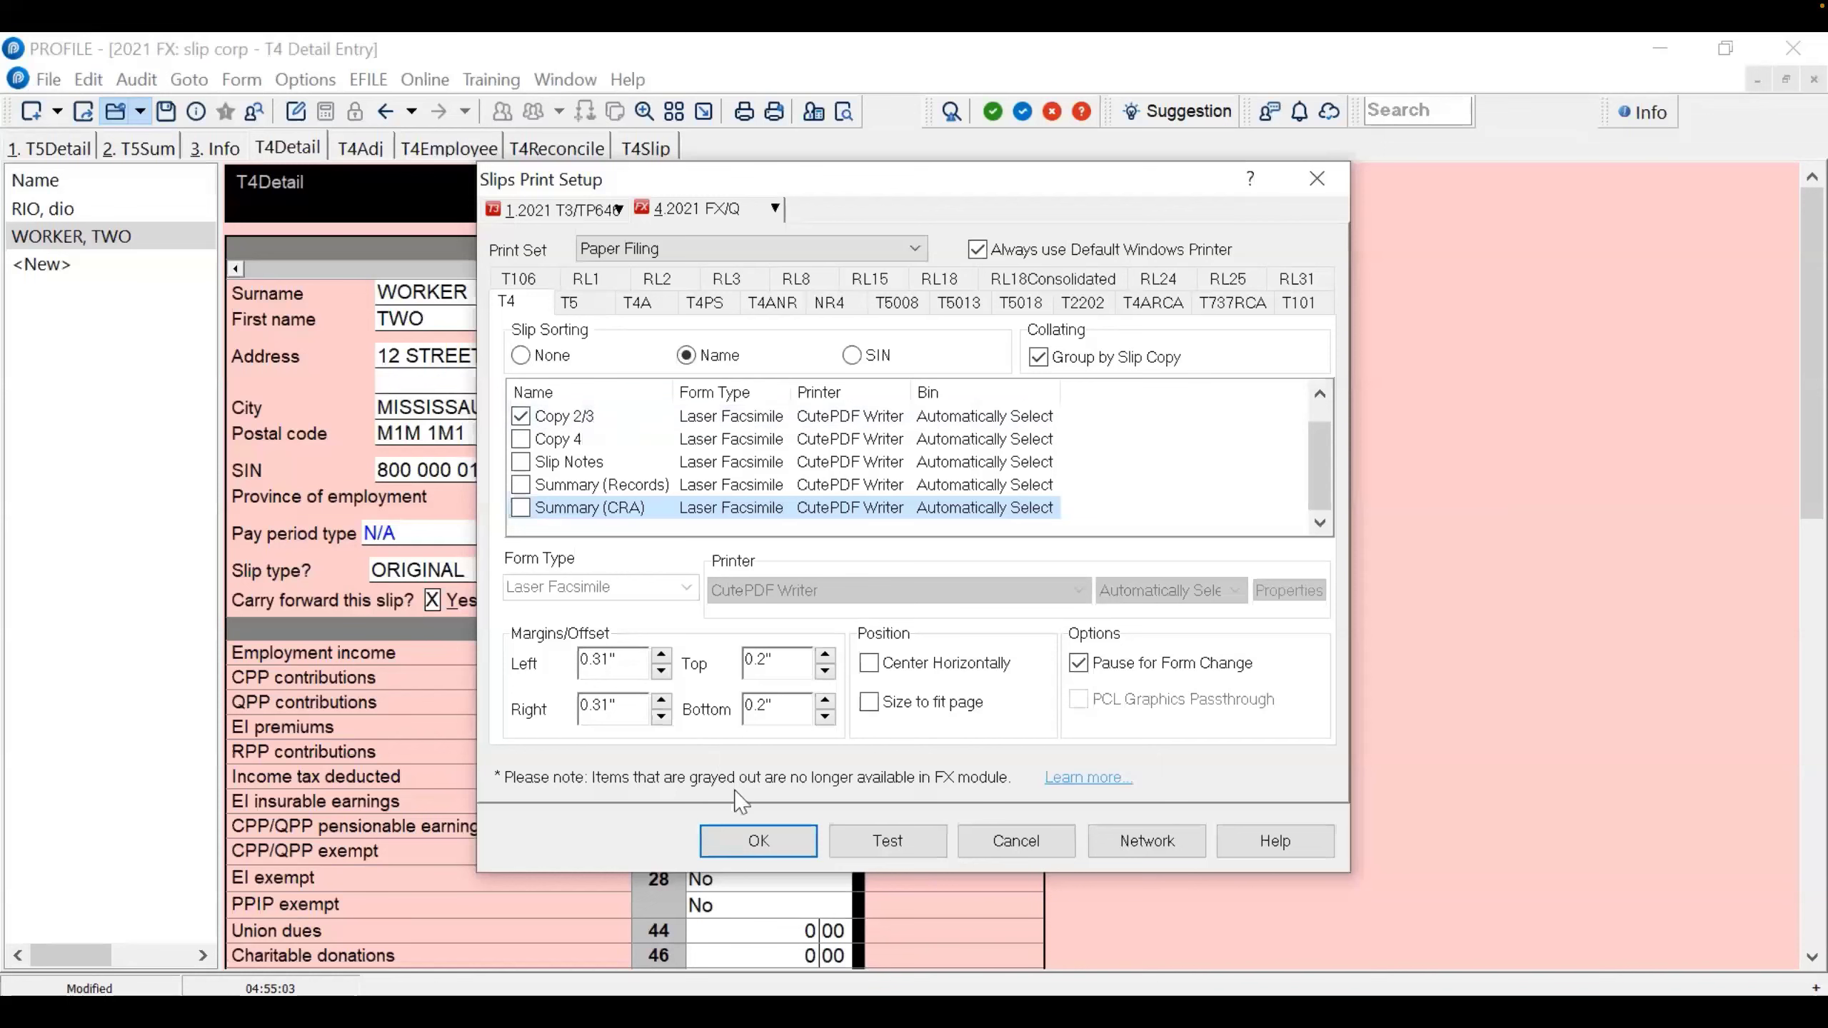
pyautogui.click(759, 841)
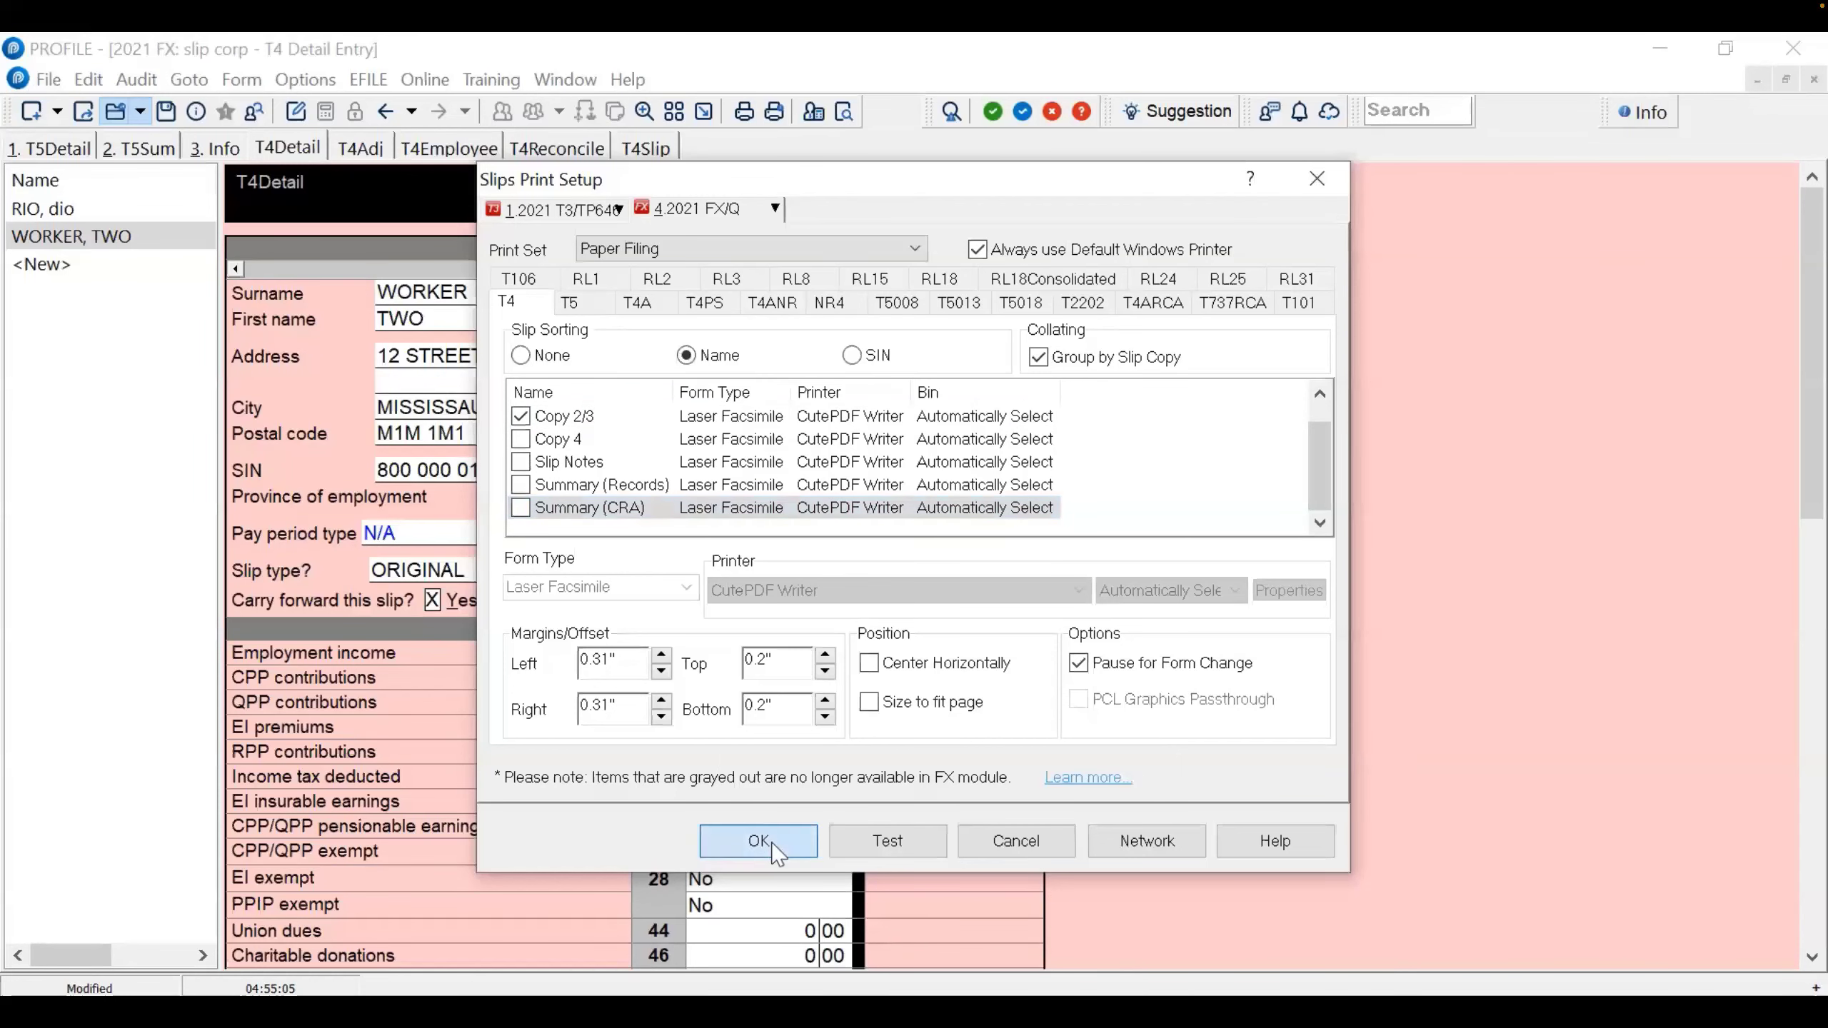
# Reopen PDF slip printing to check which T4 copies are selected by default, and cancel it
pyautogui.click(48, 80)
pyautogui.press('Escape')
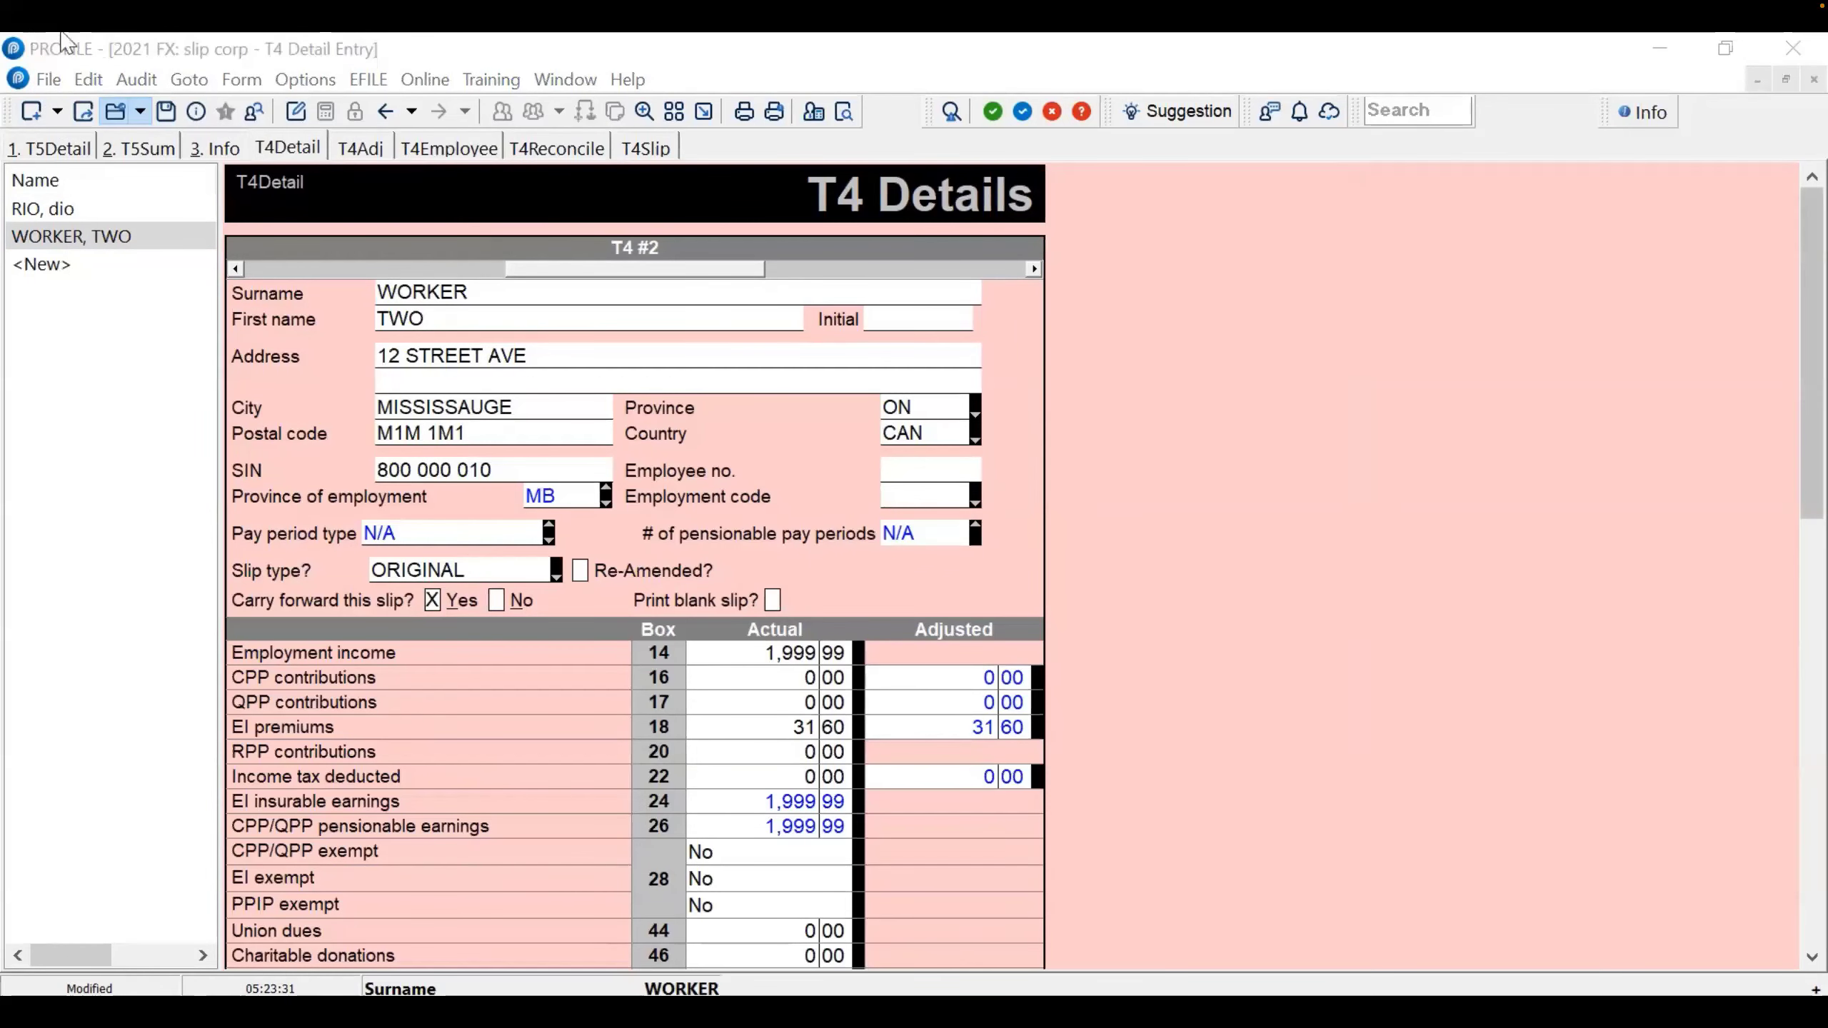
pyautogui.click(48, 79)
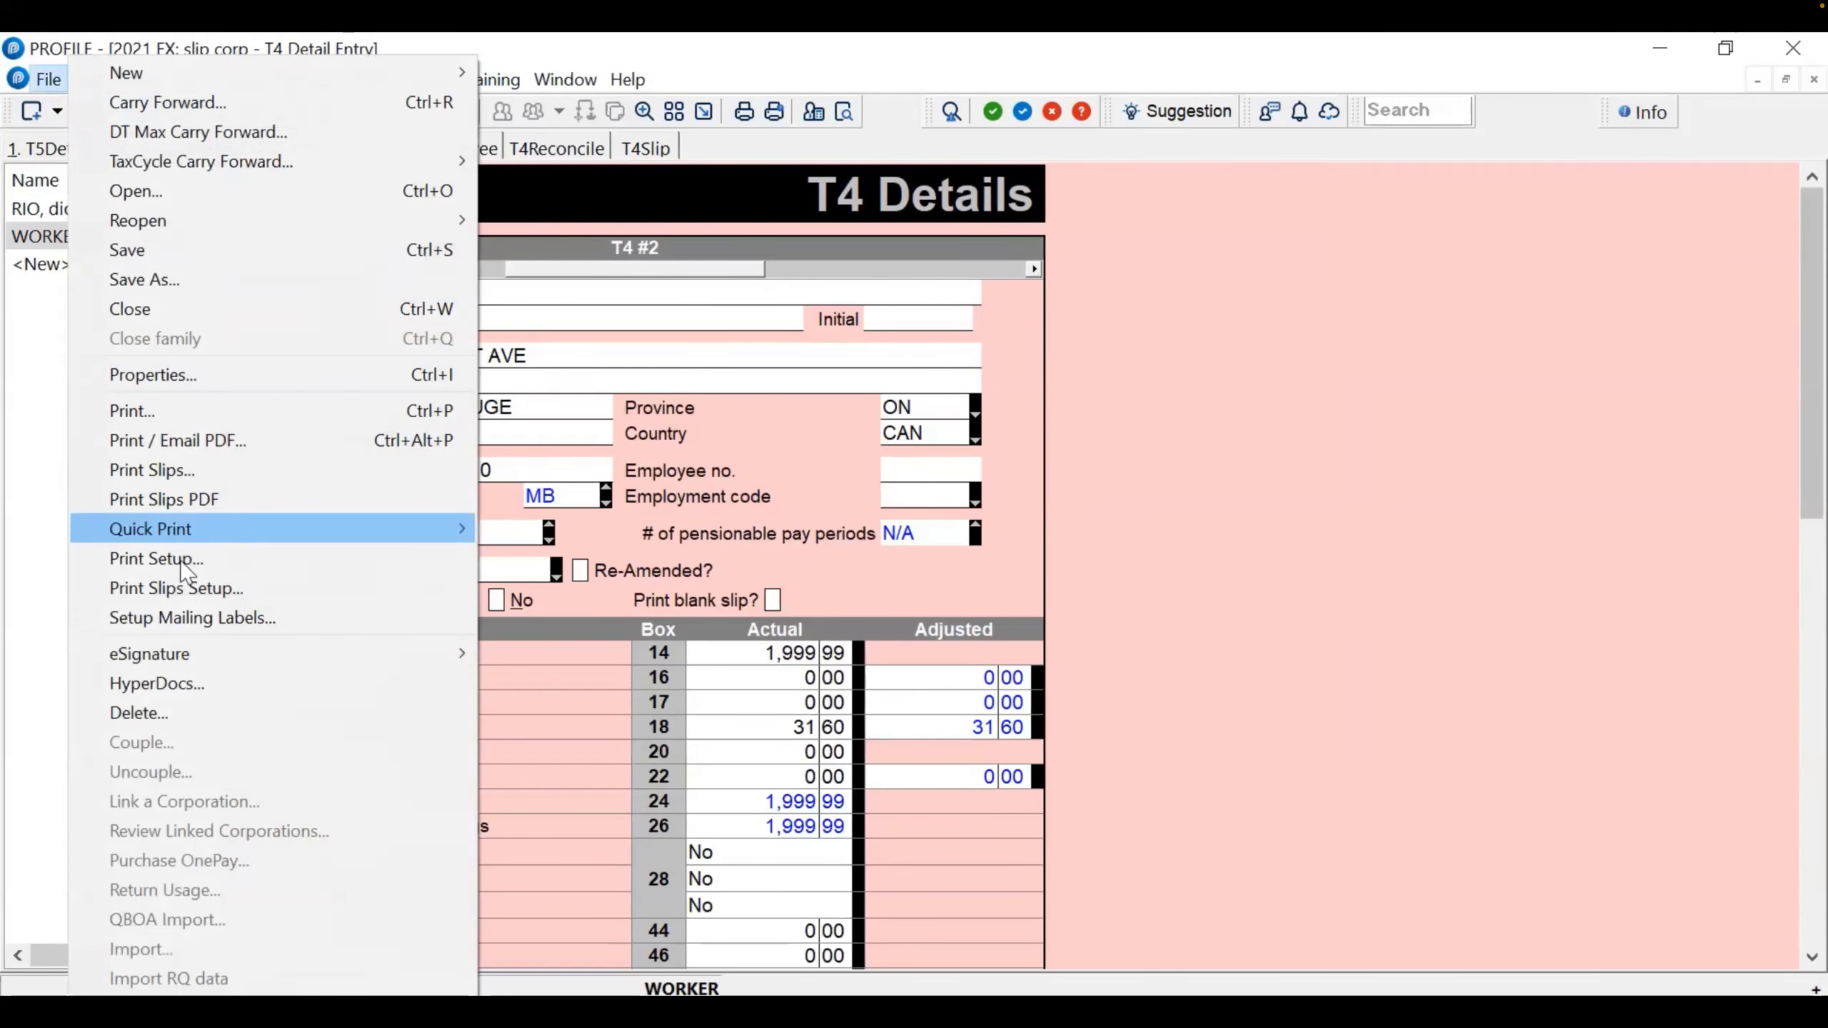
pyautogui.click(247, 499)
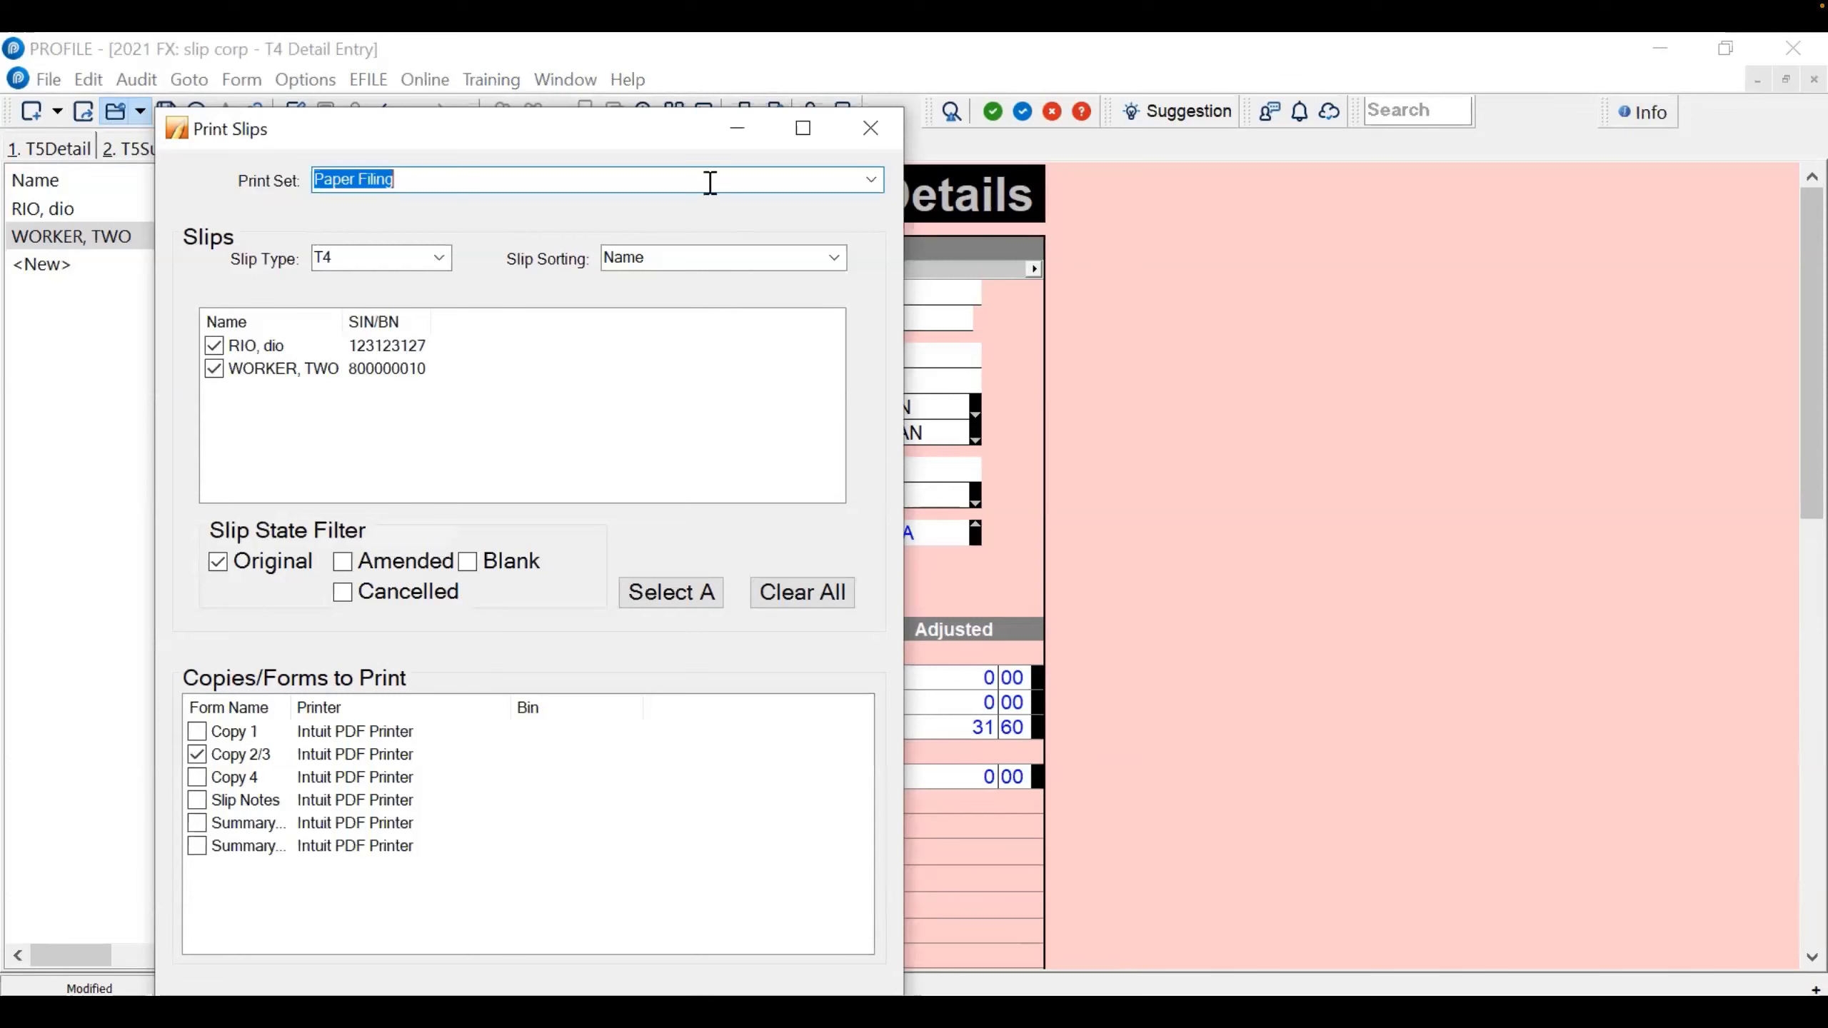
pyautogui.moveTo(645, 135); pyautogui.dragTo(708, 72)
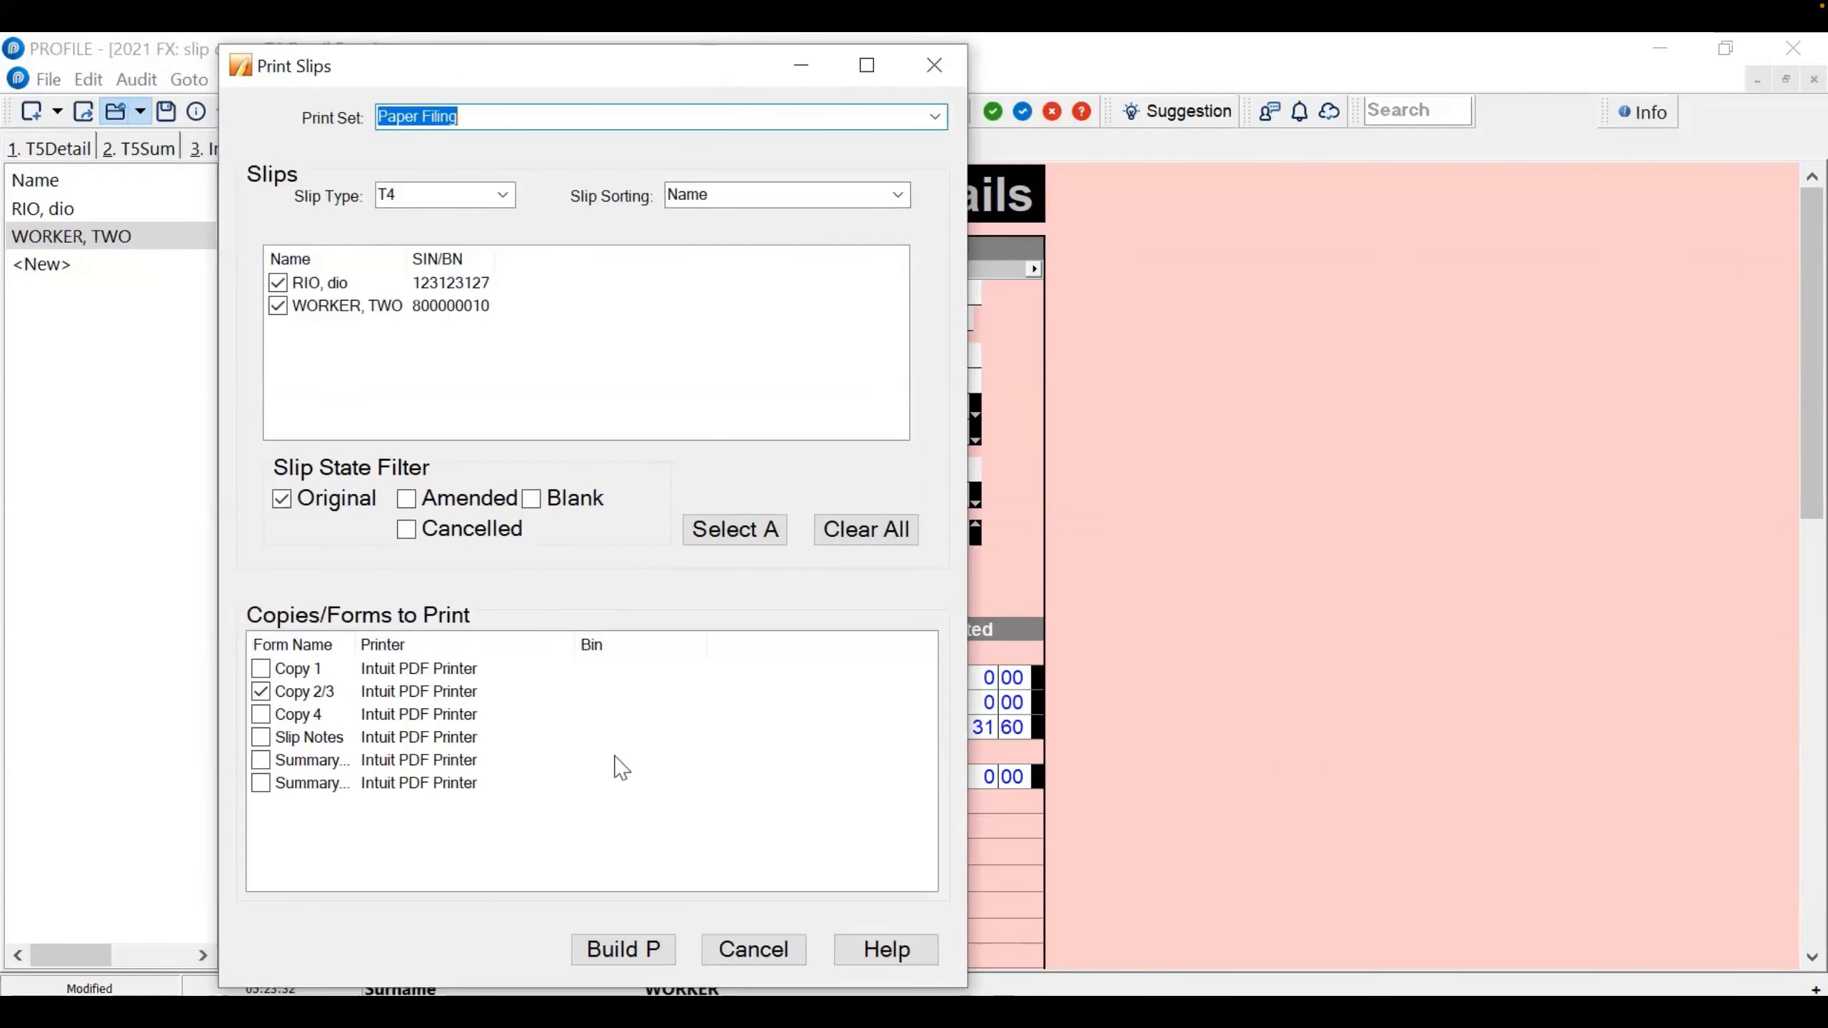
pyautogui.click(754, 949)
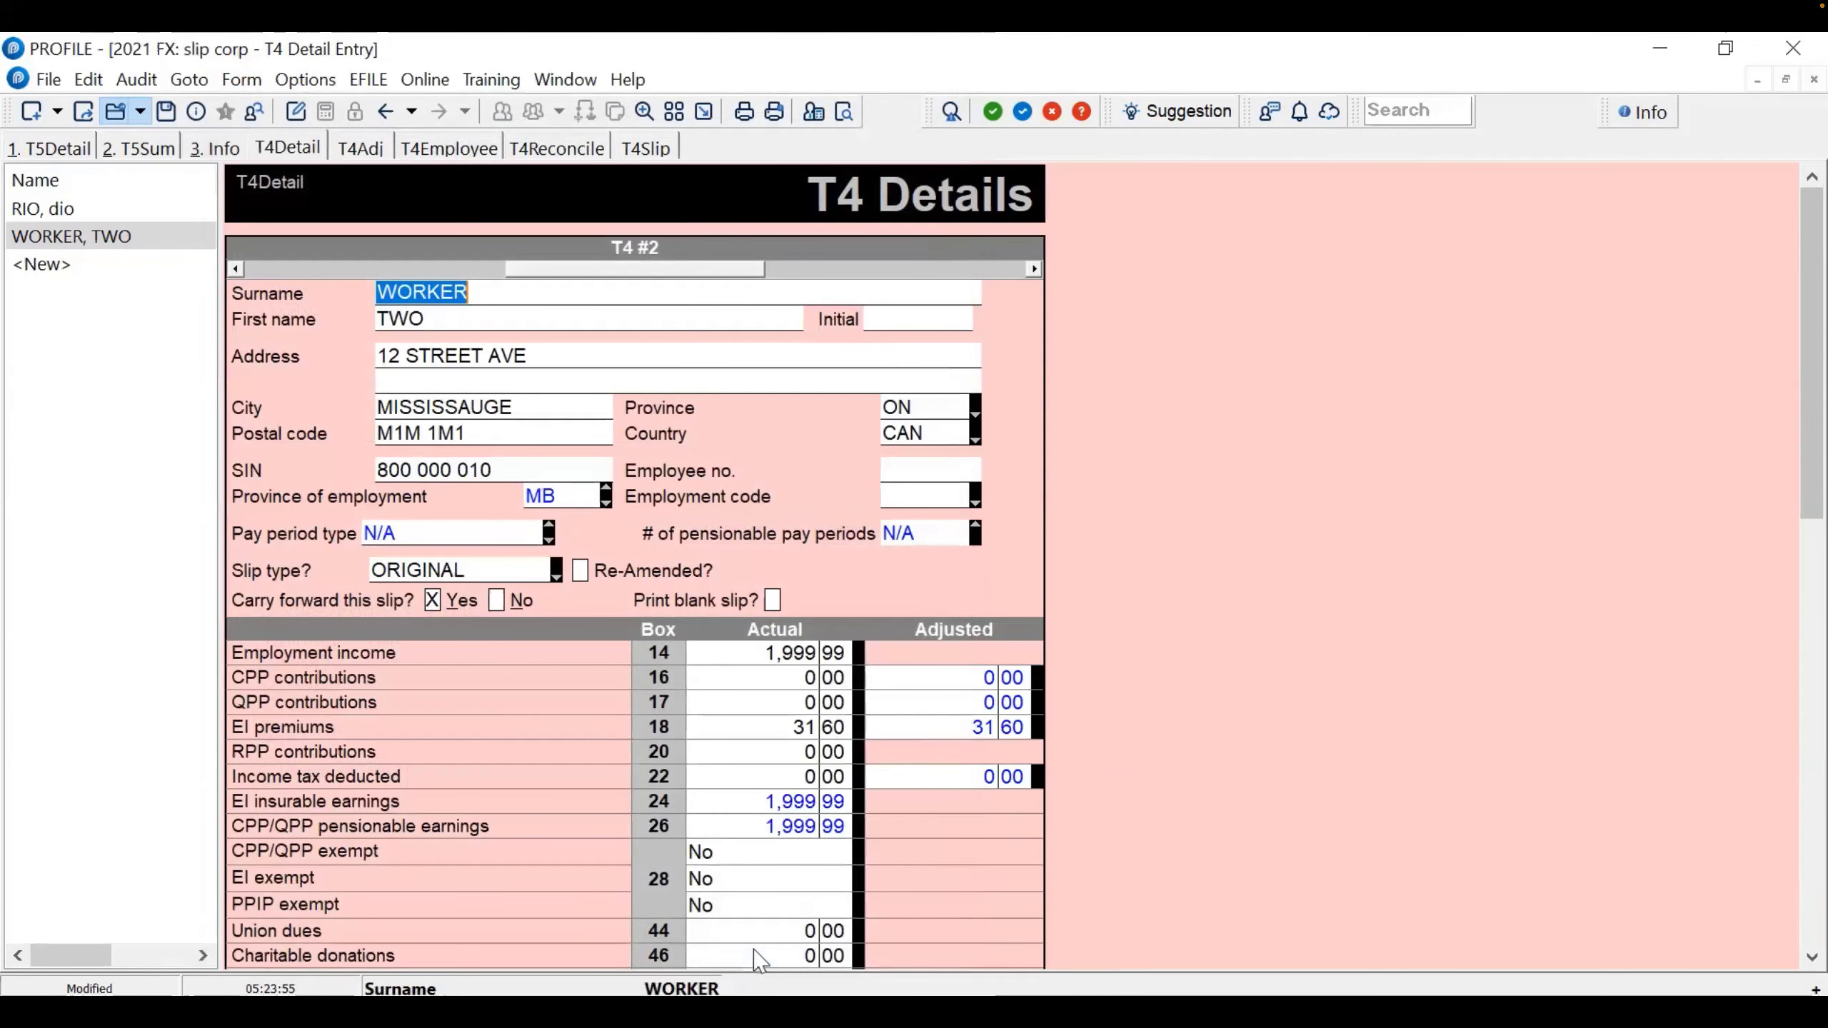
pyautogui.click(48, 80)
pyautogui.click(281, 478)
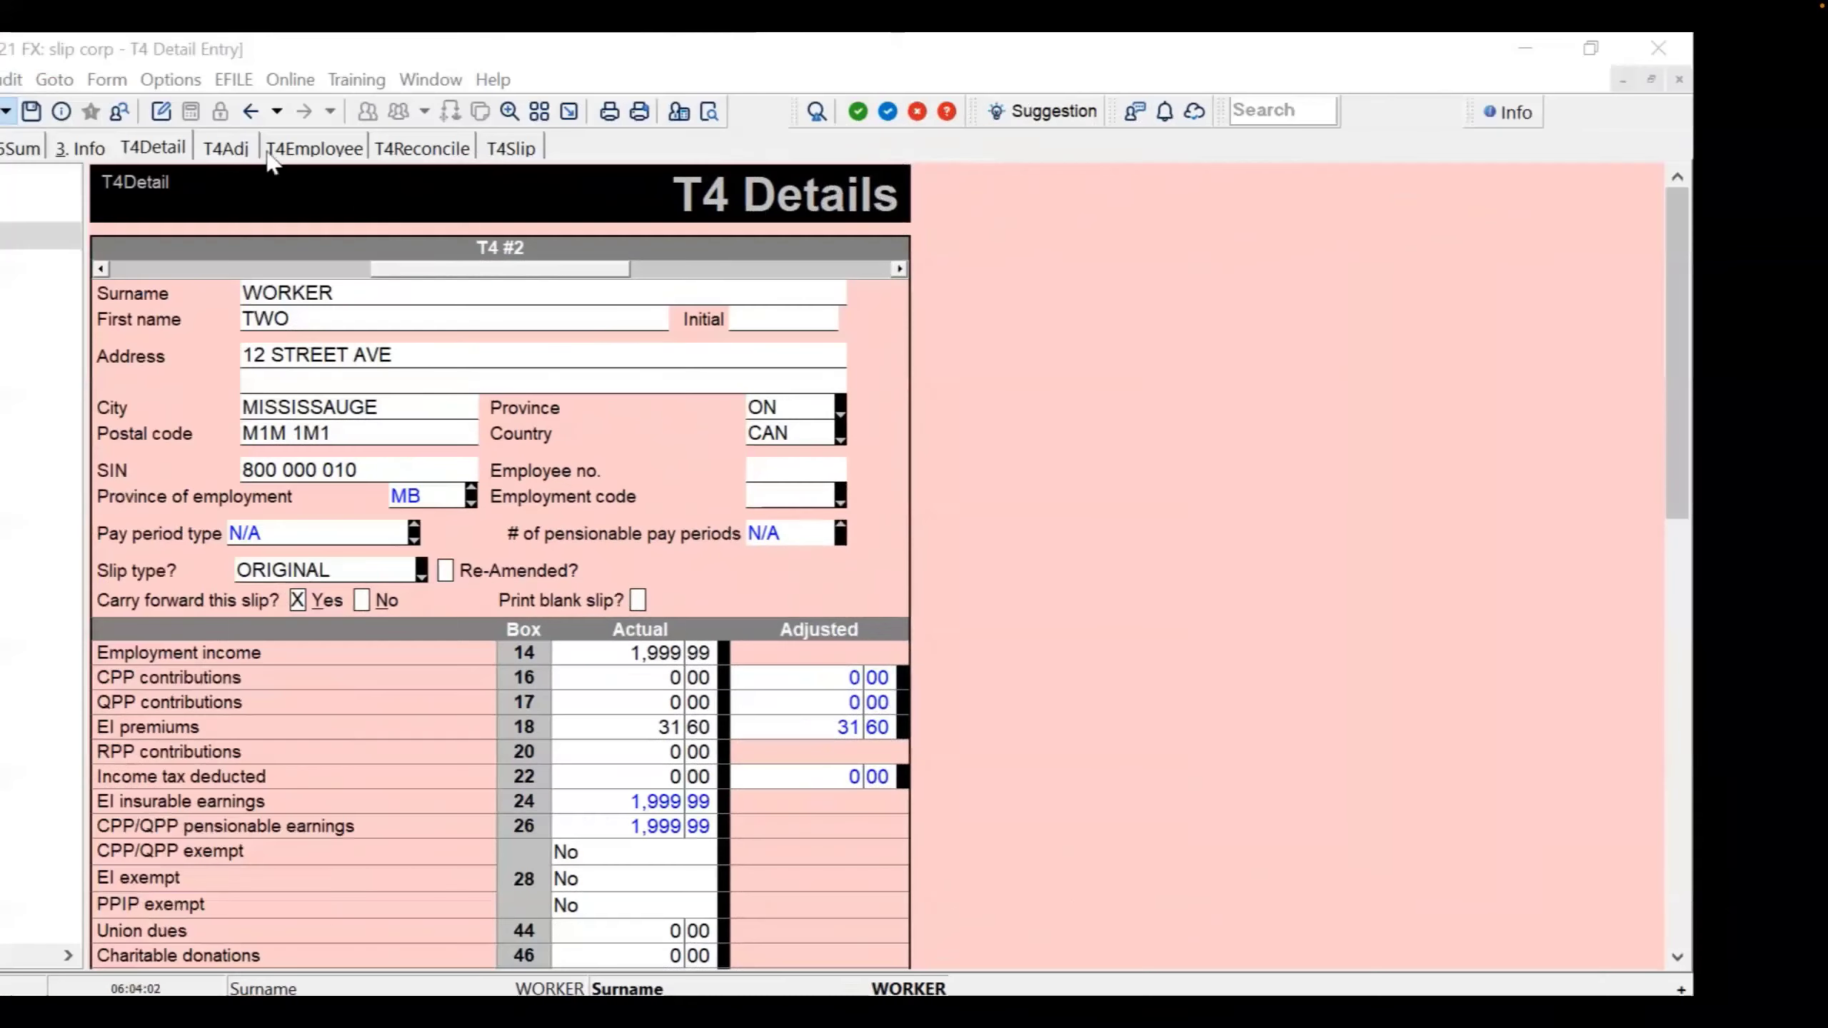
# Start transmitting federal slips, choose the original T4 slip to file, and continue to Internet filing
pyautogui.click(234, 79)
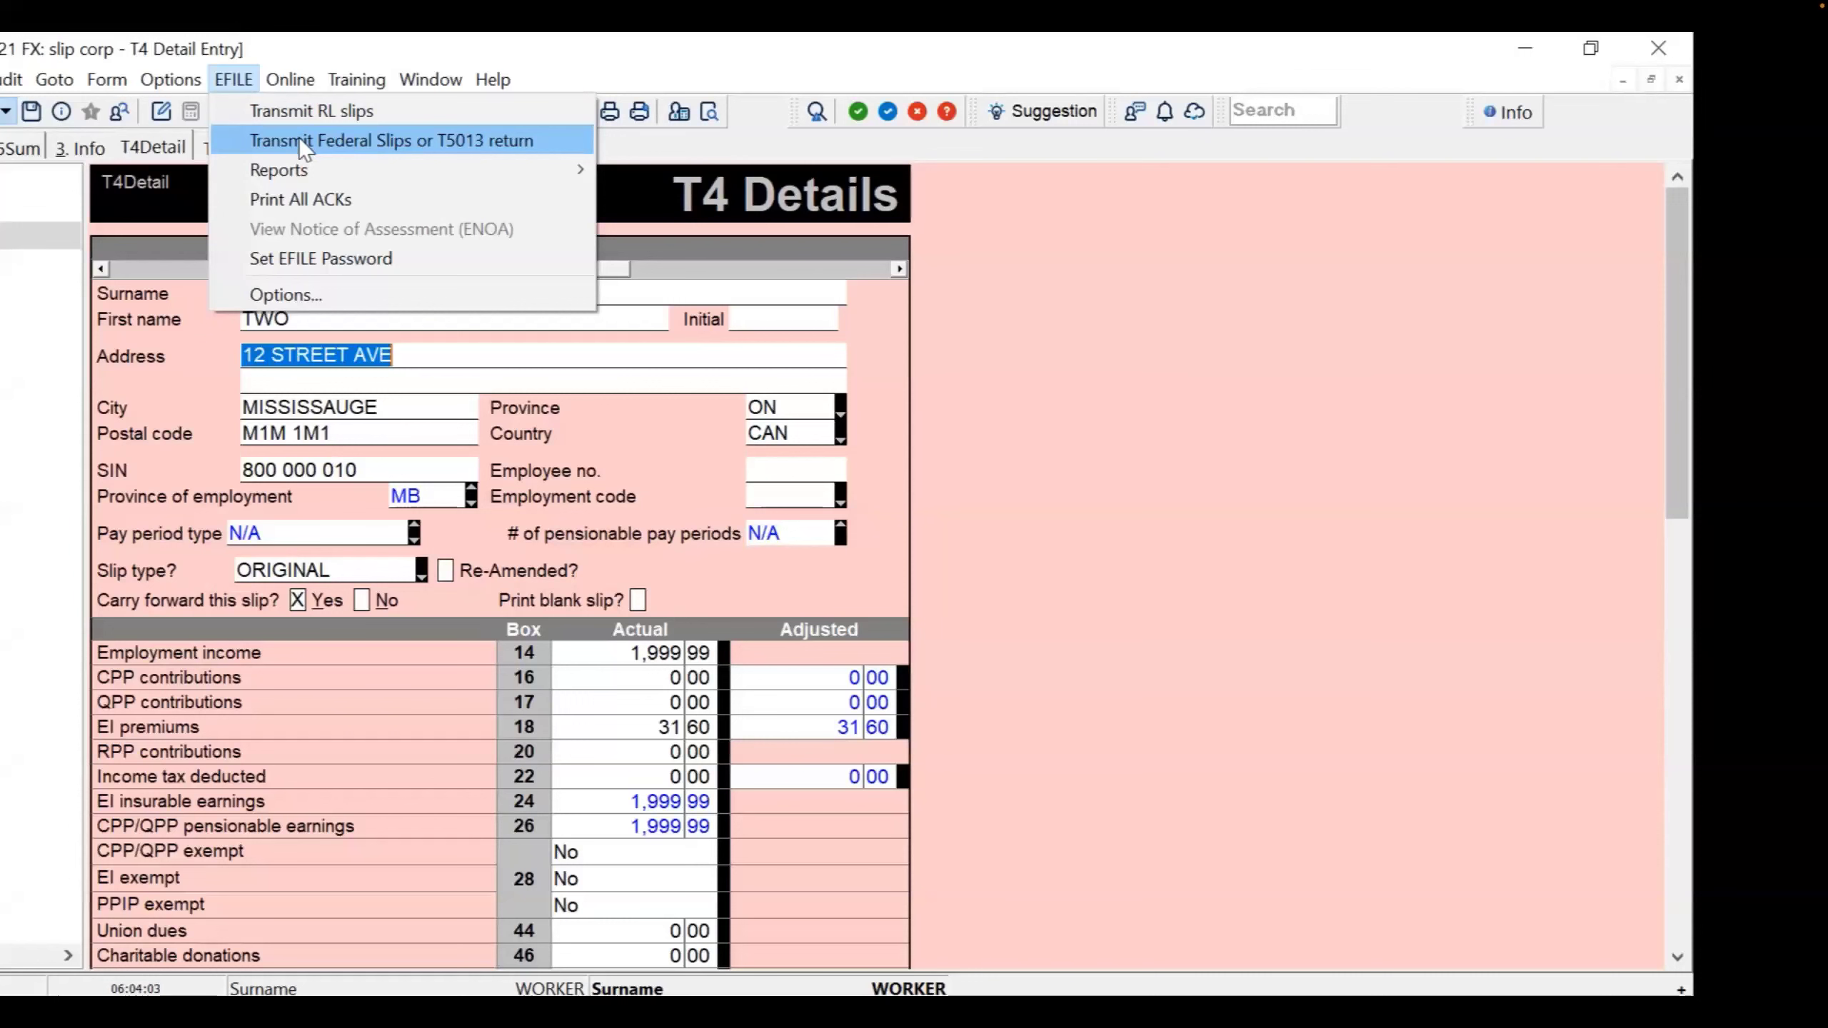
pyautogui.click(395, 140)
pyautogui.moveTo(653, 253); pyautogui.dragTo(666, 159)
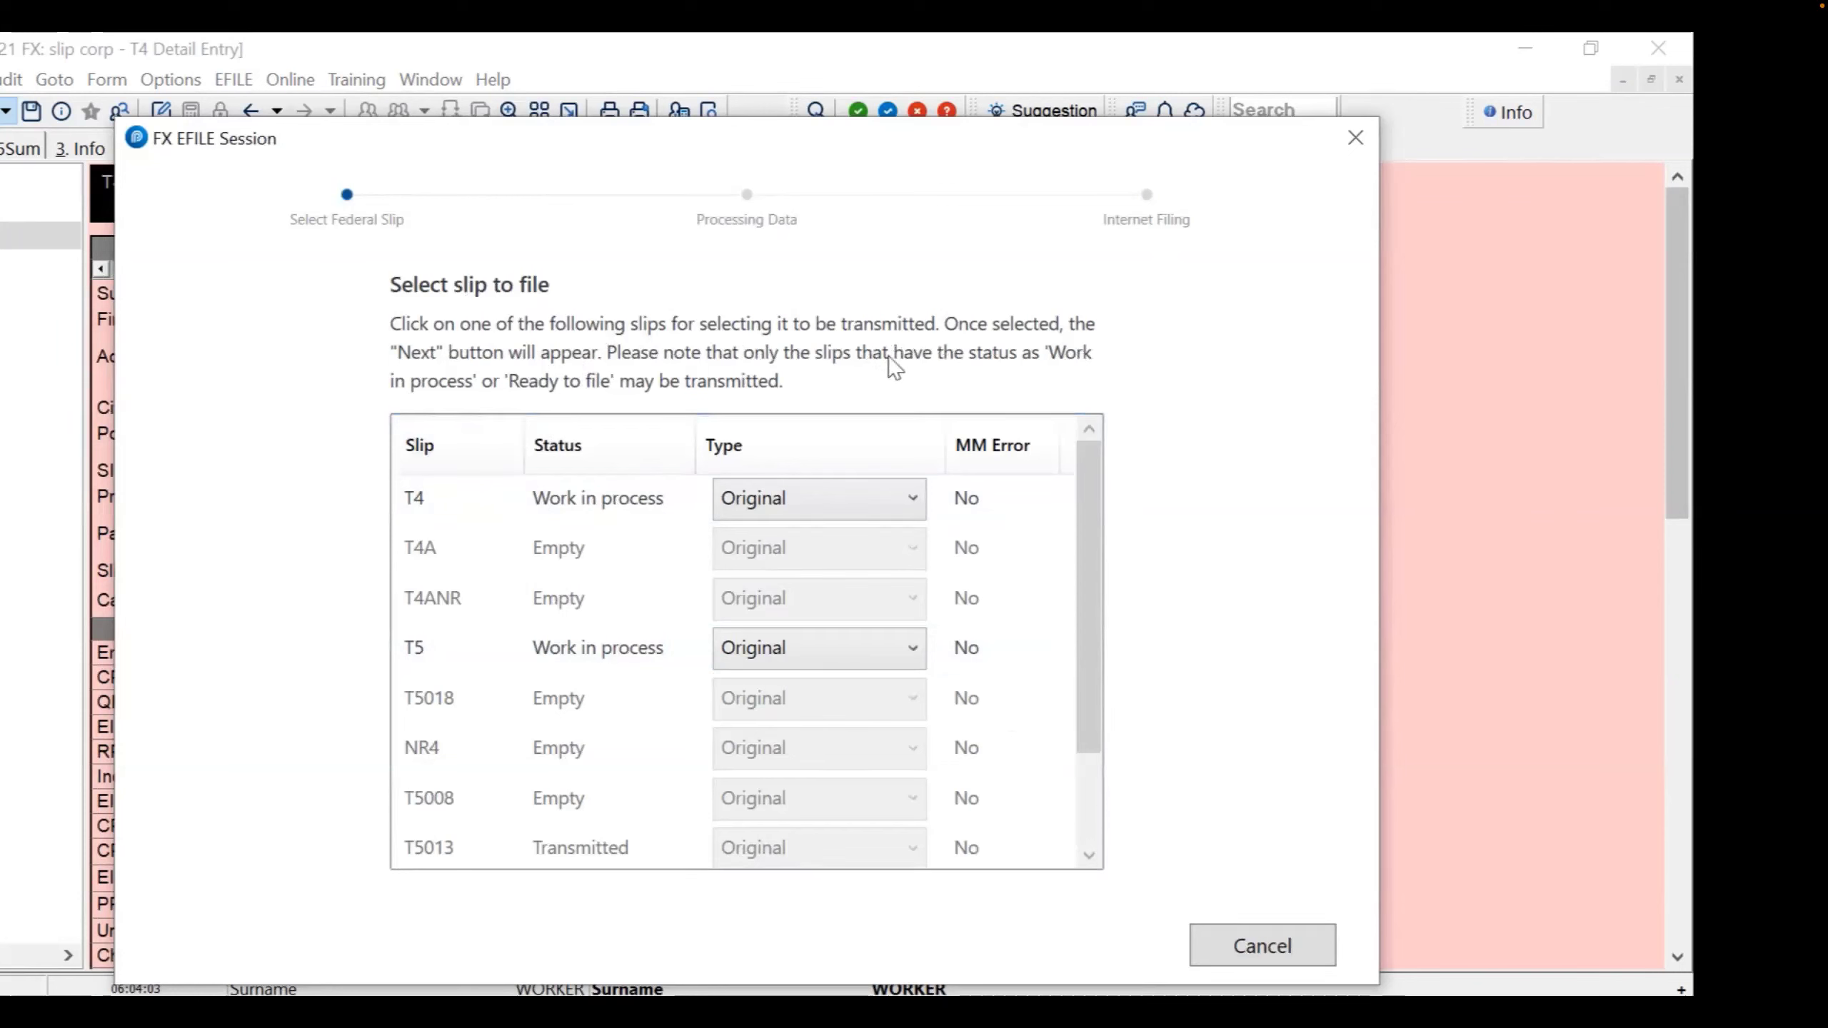
pyautogui.click(562, 515)
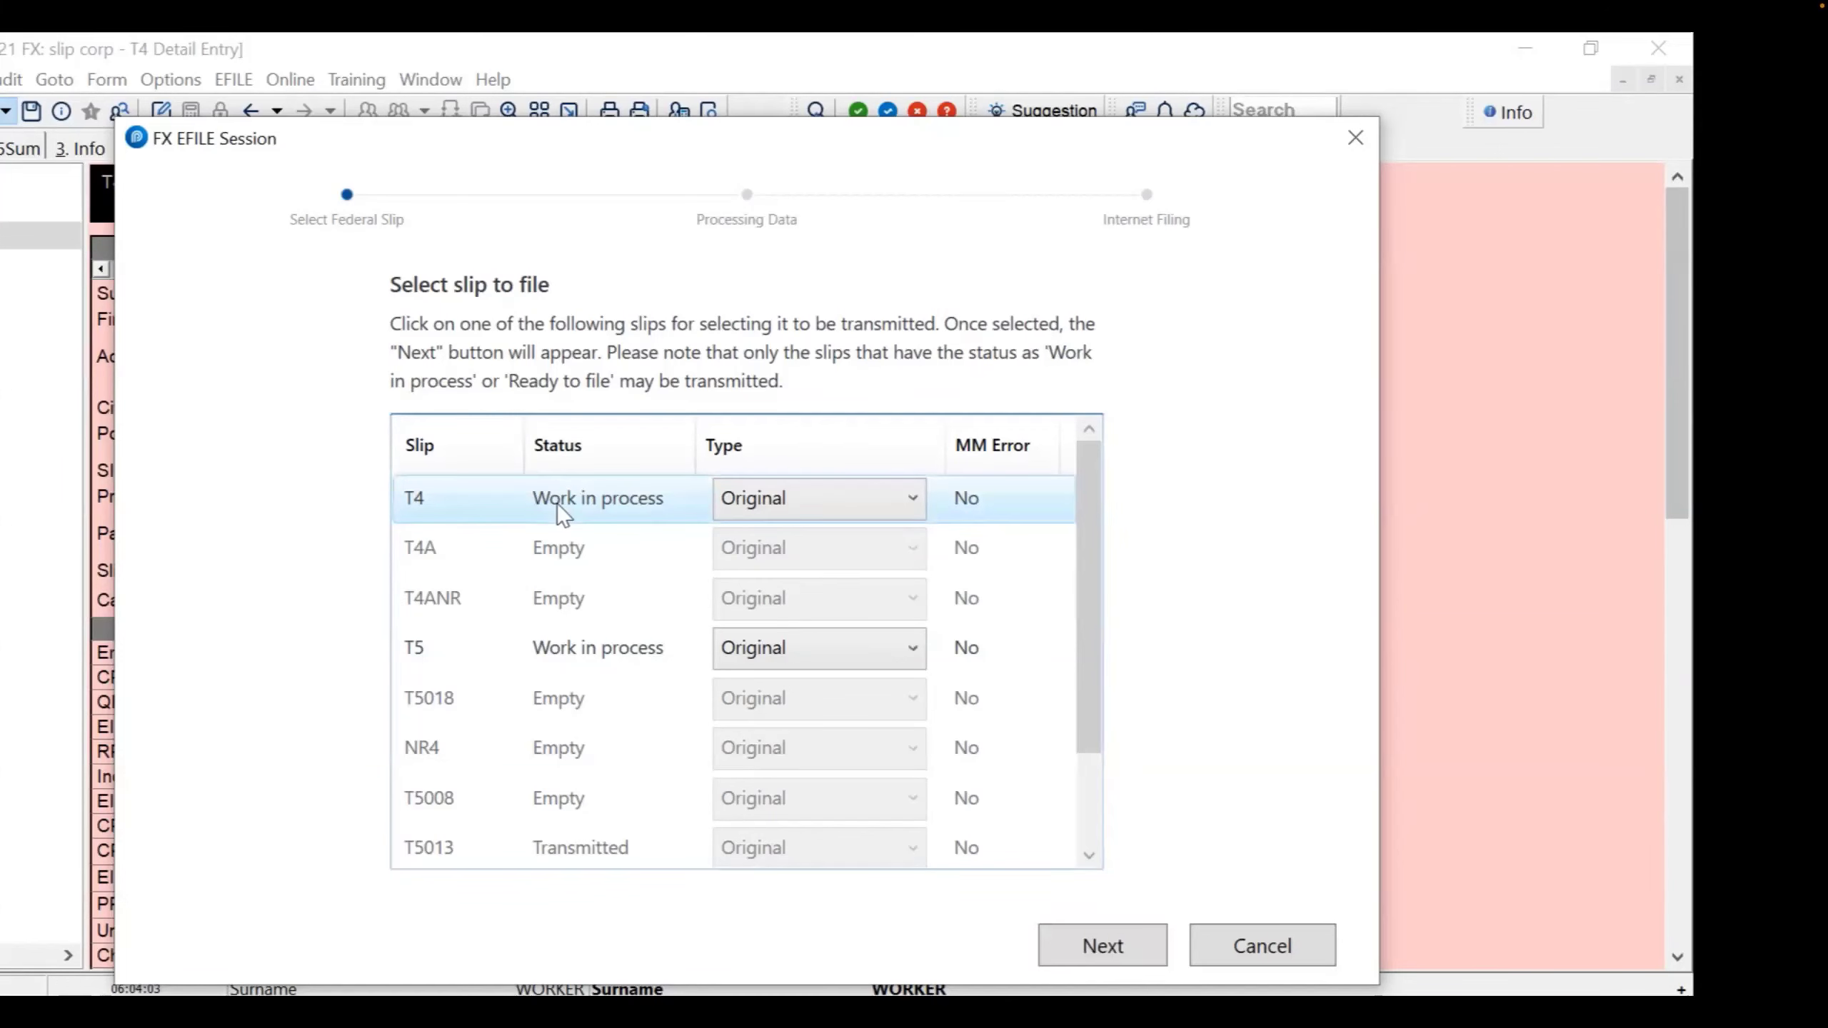
pyautogui.click(1107, 946)
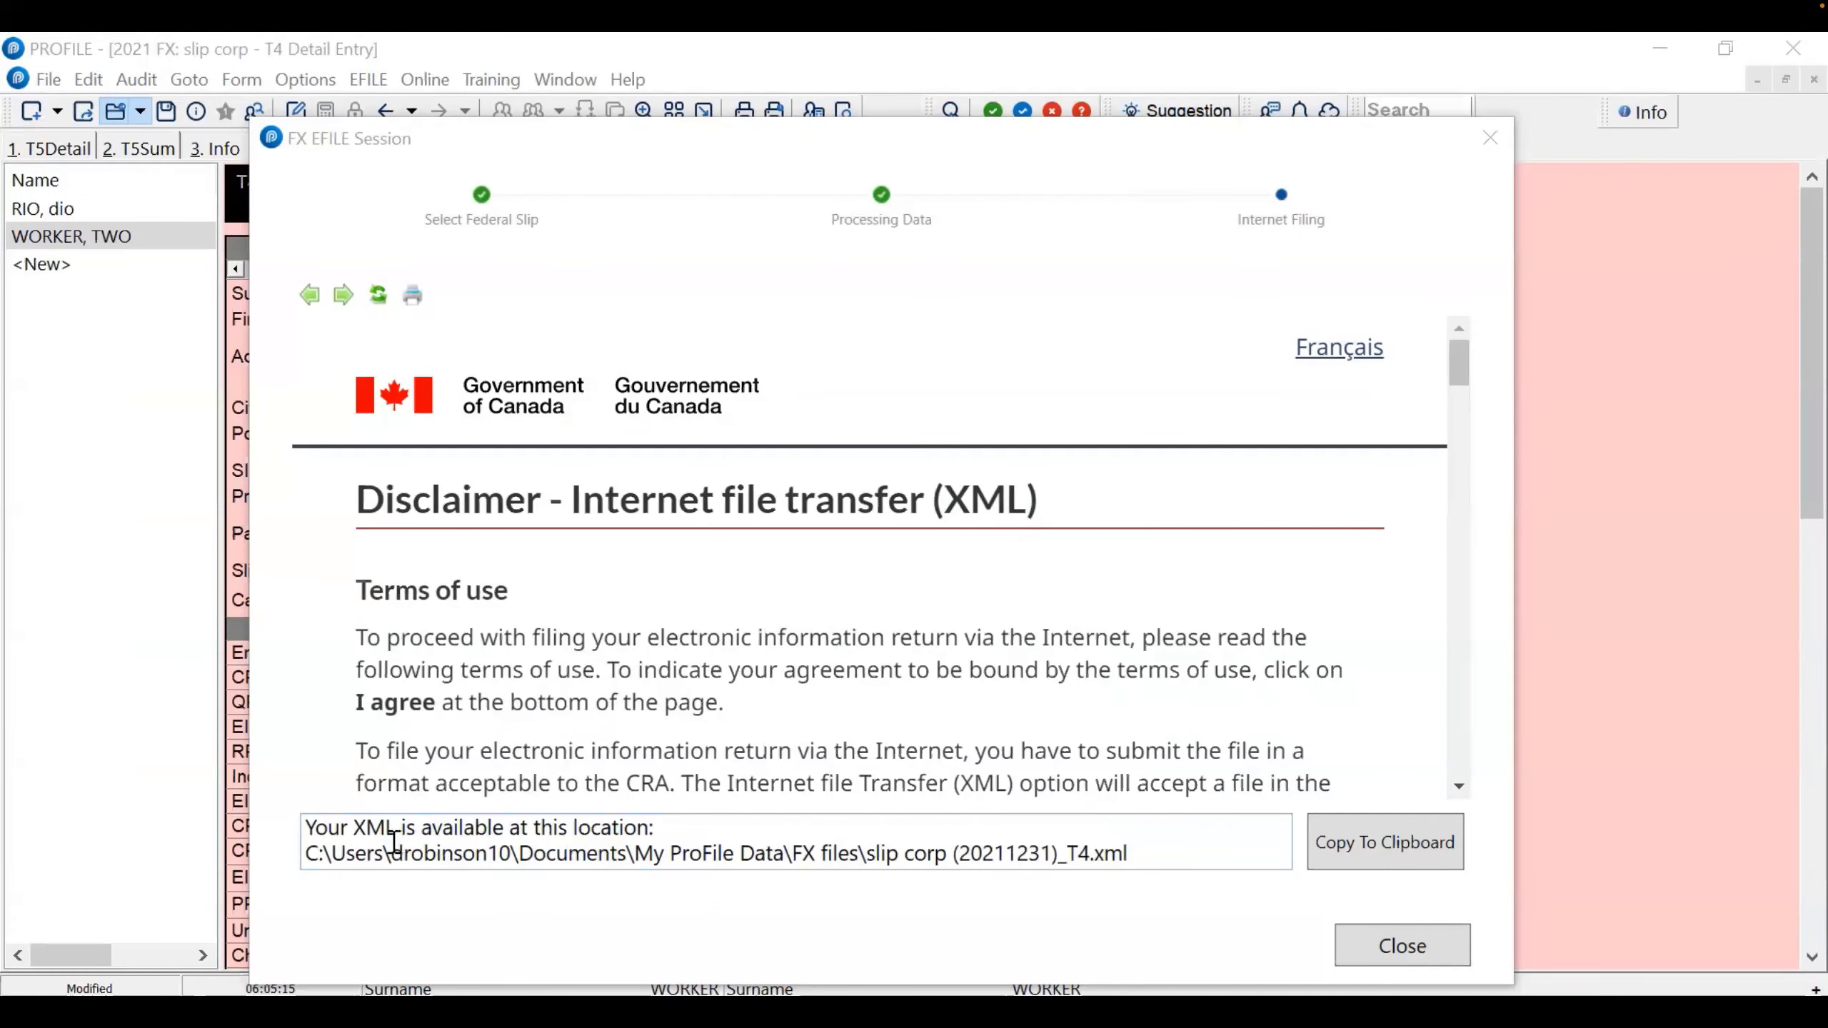
# Check the generated T4 XML file's location and agree to the CRA's Internet file transfer terms of use
pyautogui.click(882, 855)
pyautogui.moveTo(1053, 855); pyautogui.dragTo(1161, 849)
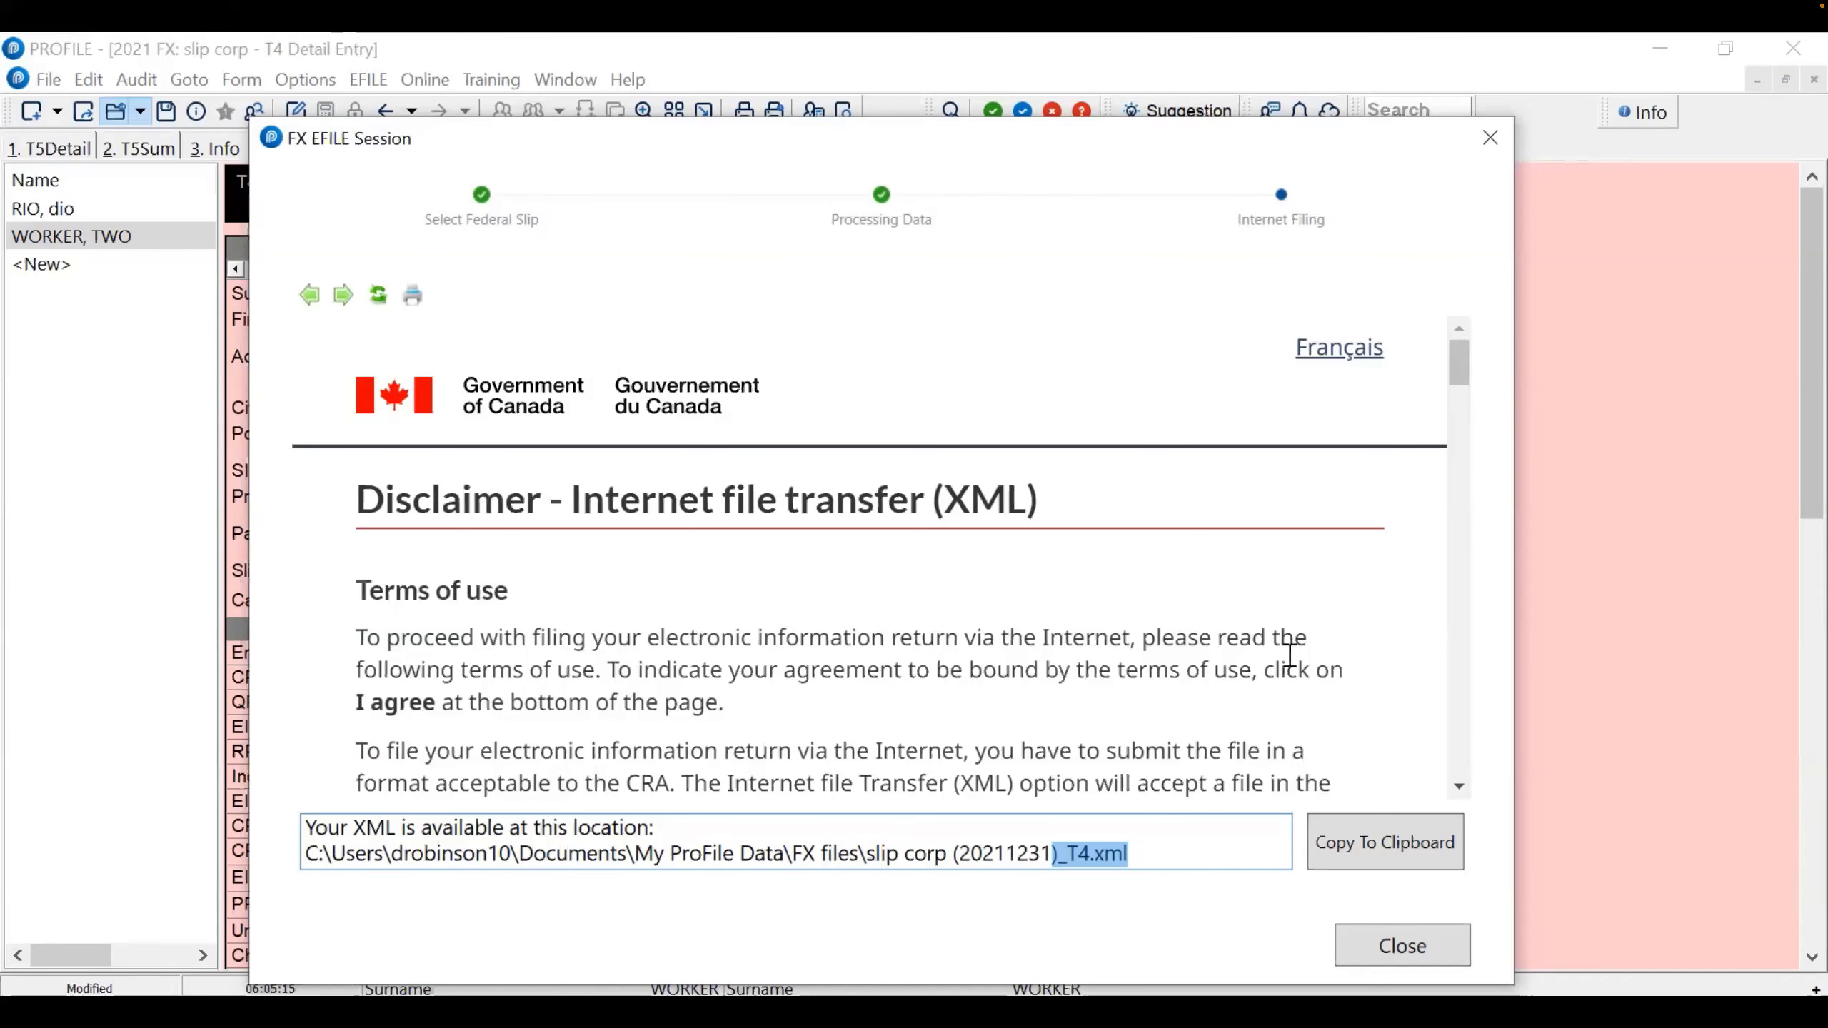
pyautogui.moveTo(1460, 388); pyautogui.dragTo(1496, 680)
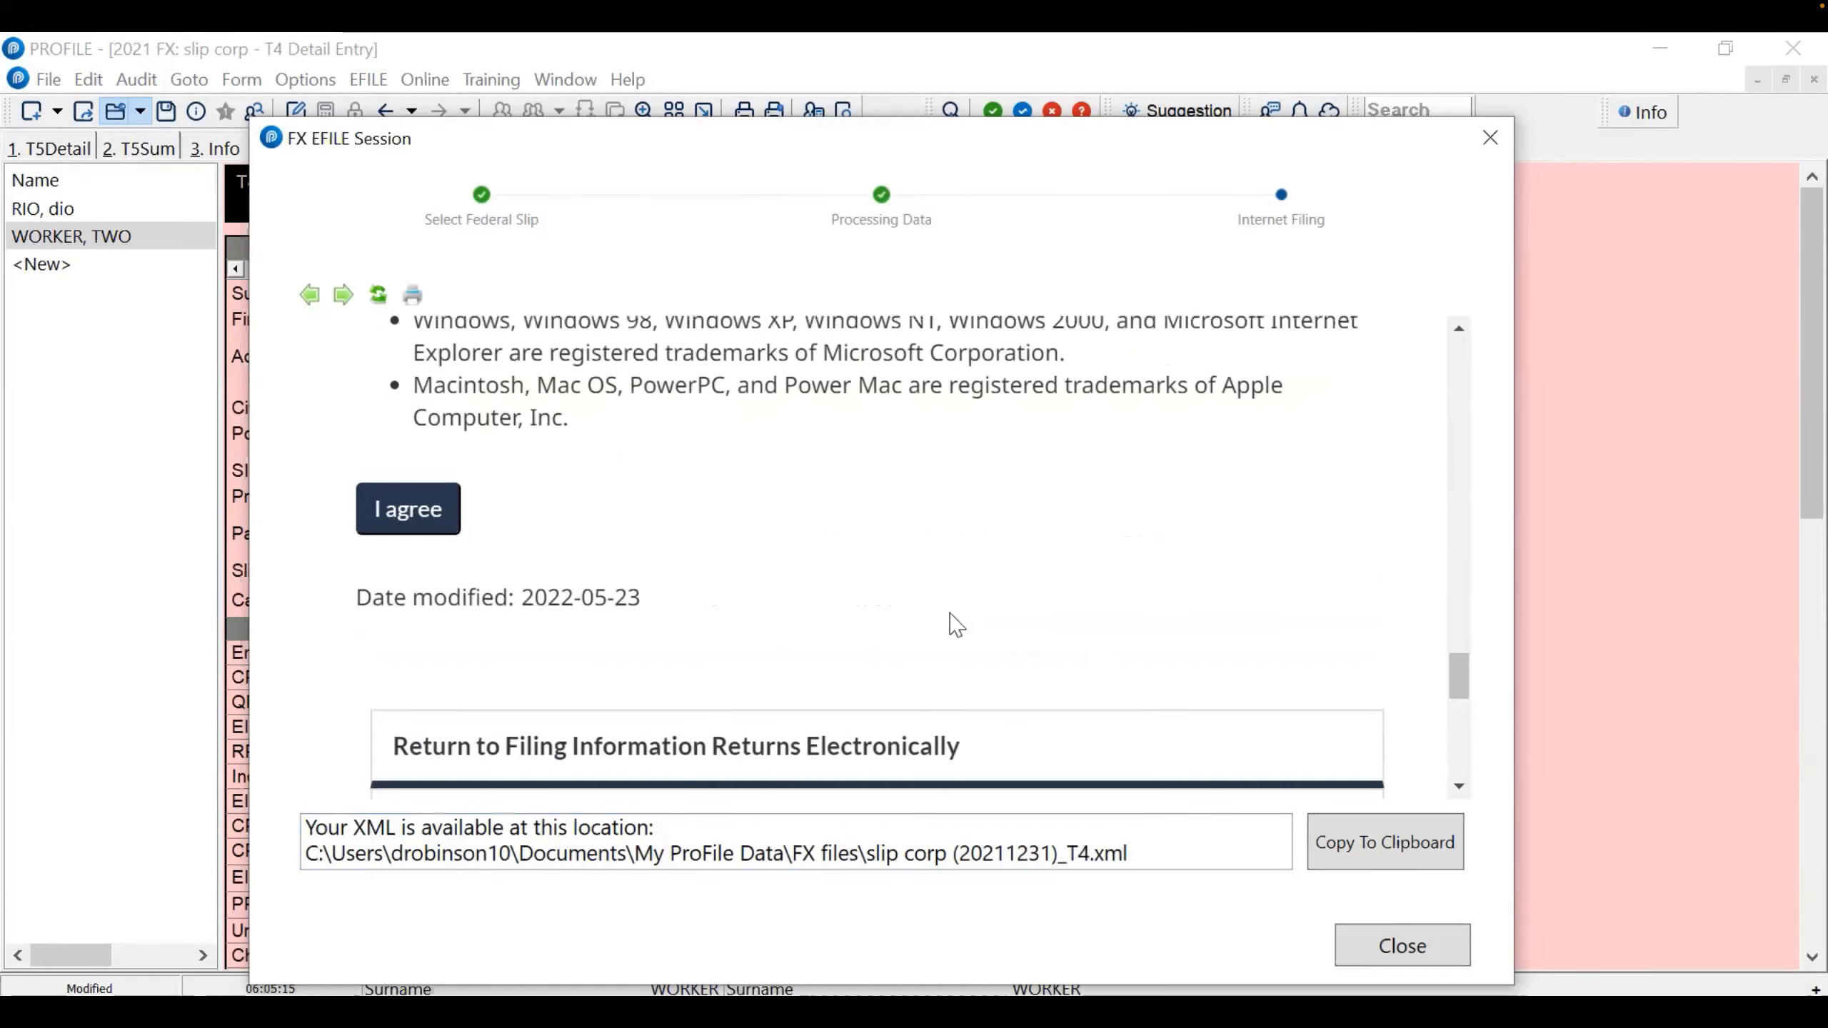
pyautogui.click(412, 527)
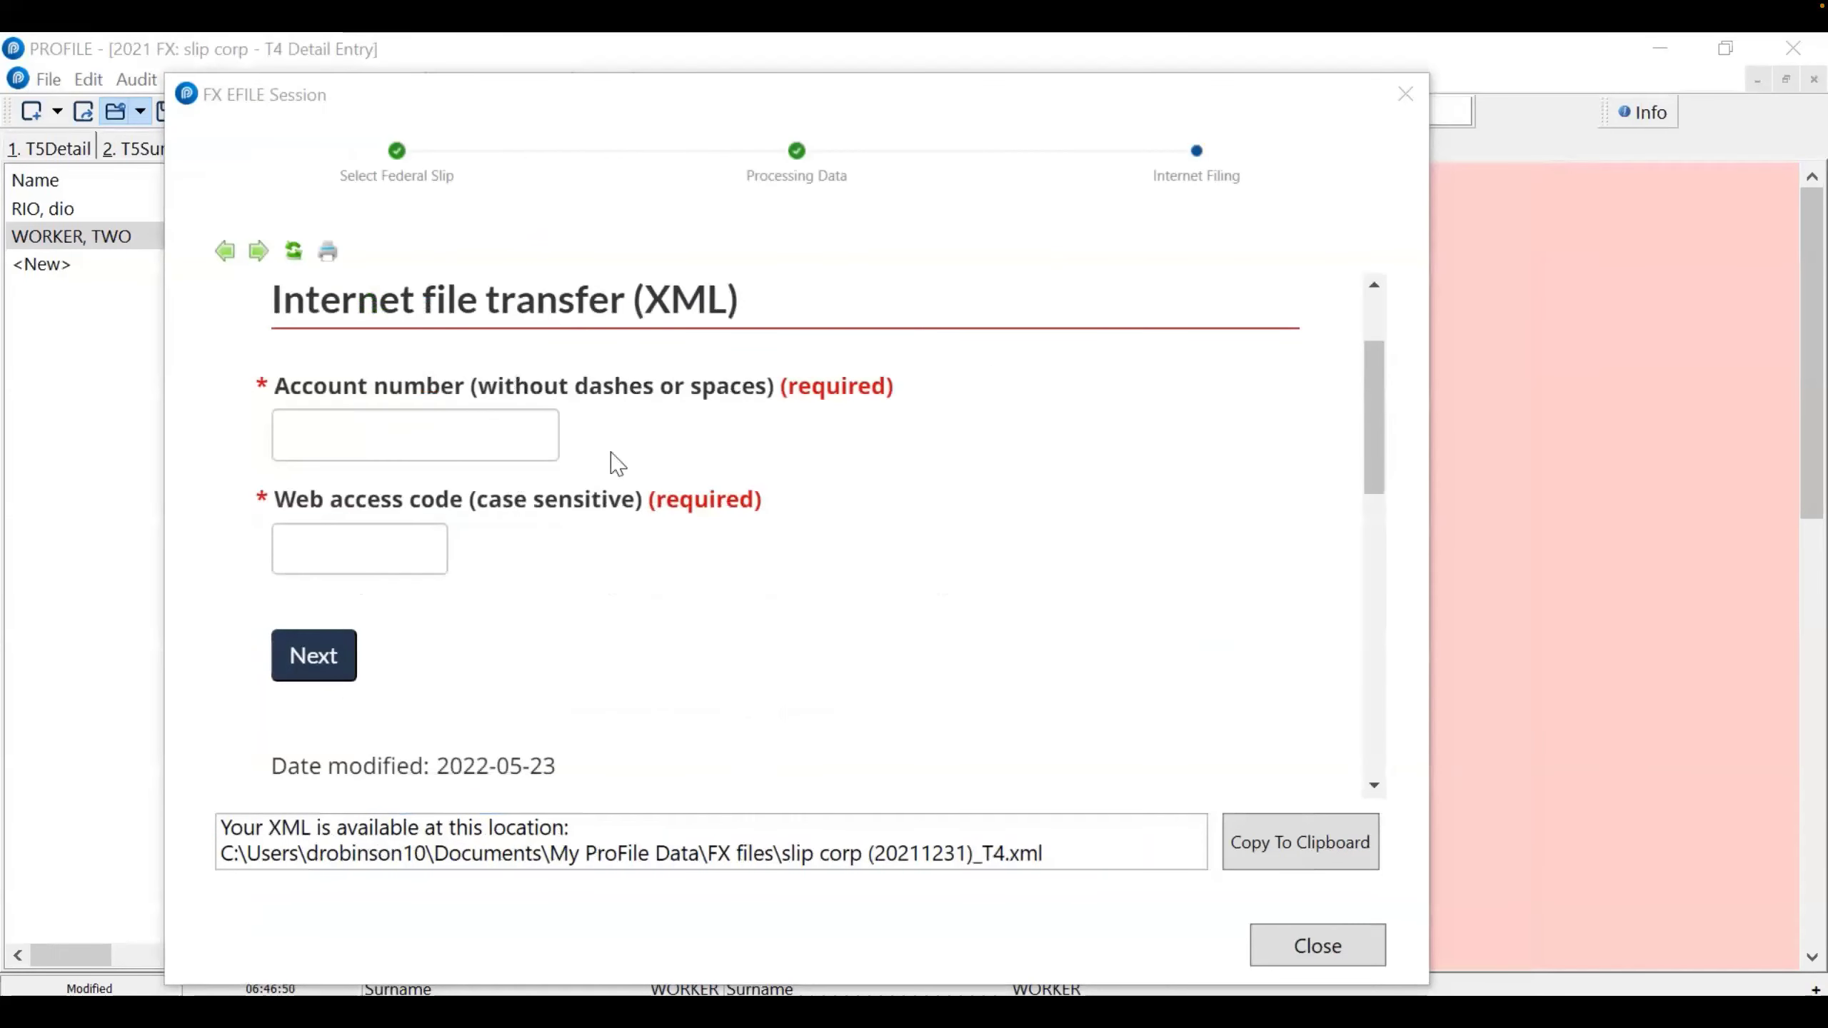
# Review the required account number and web access code fields and the XML file name, and close the EFILE session
pyautogui.click(331, 425)
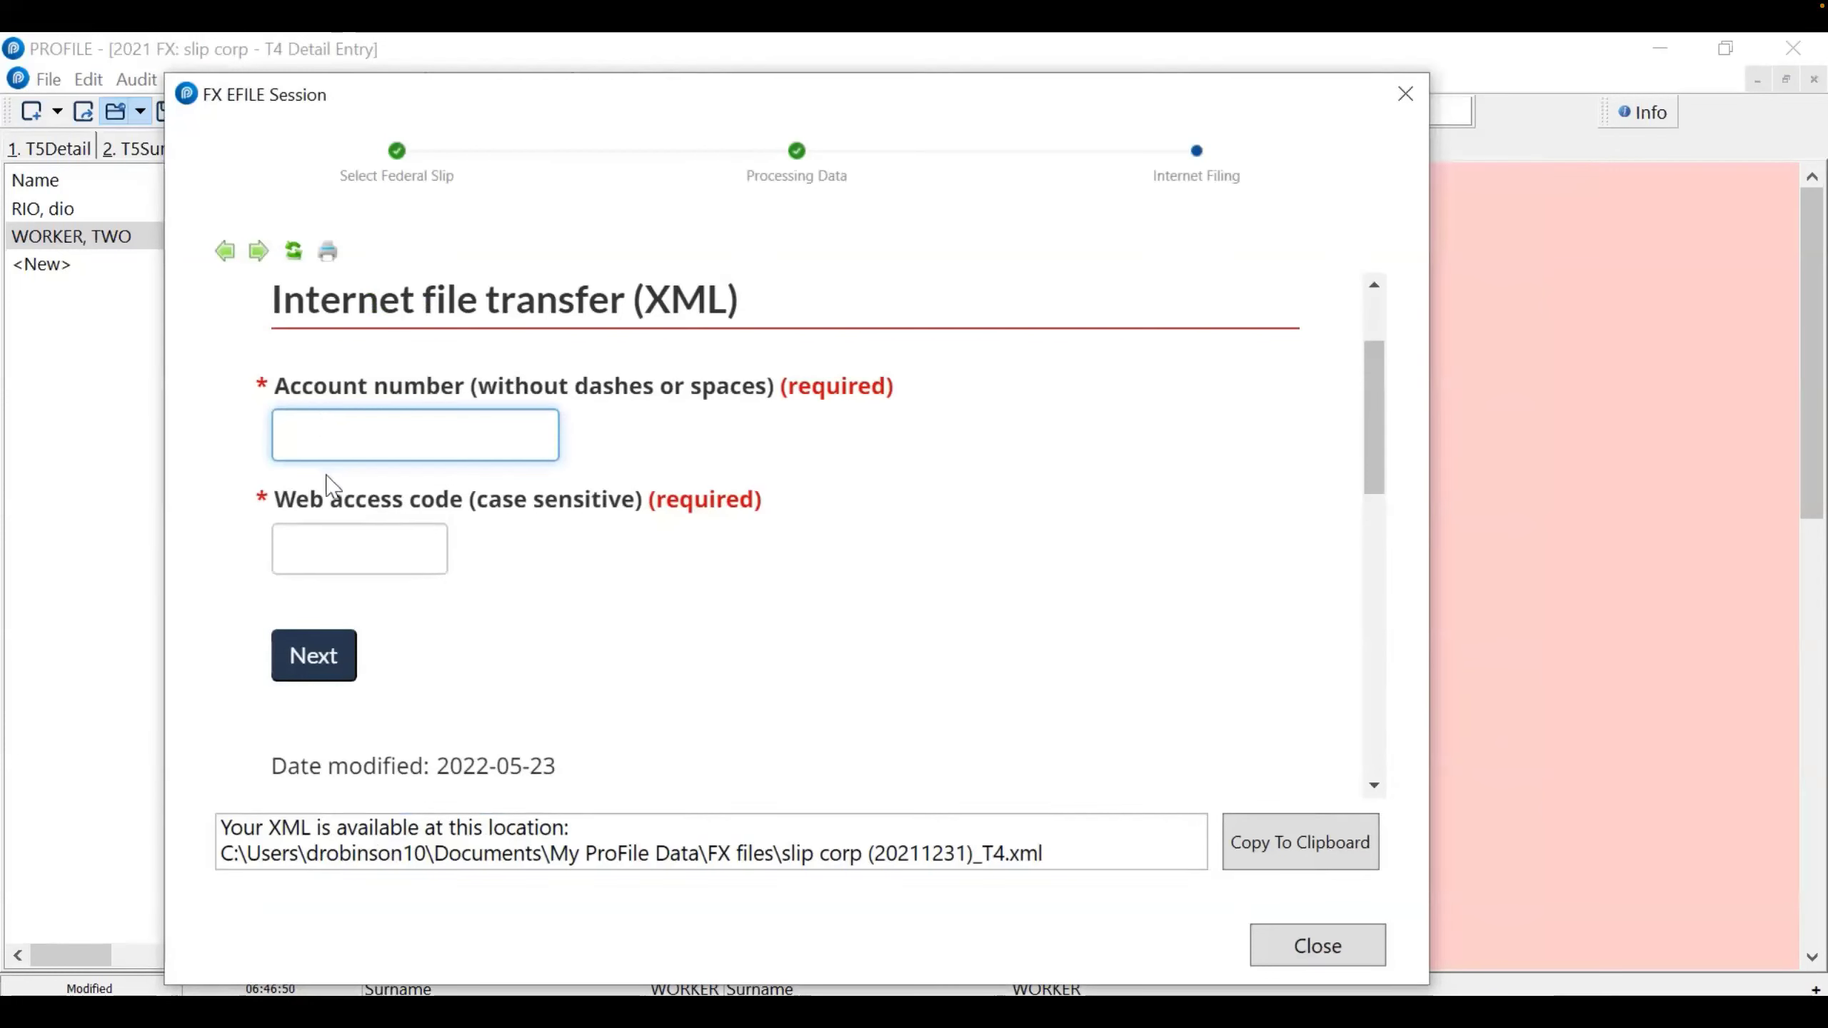
pyautogui.click(330, 542)
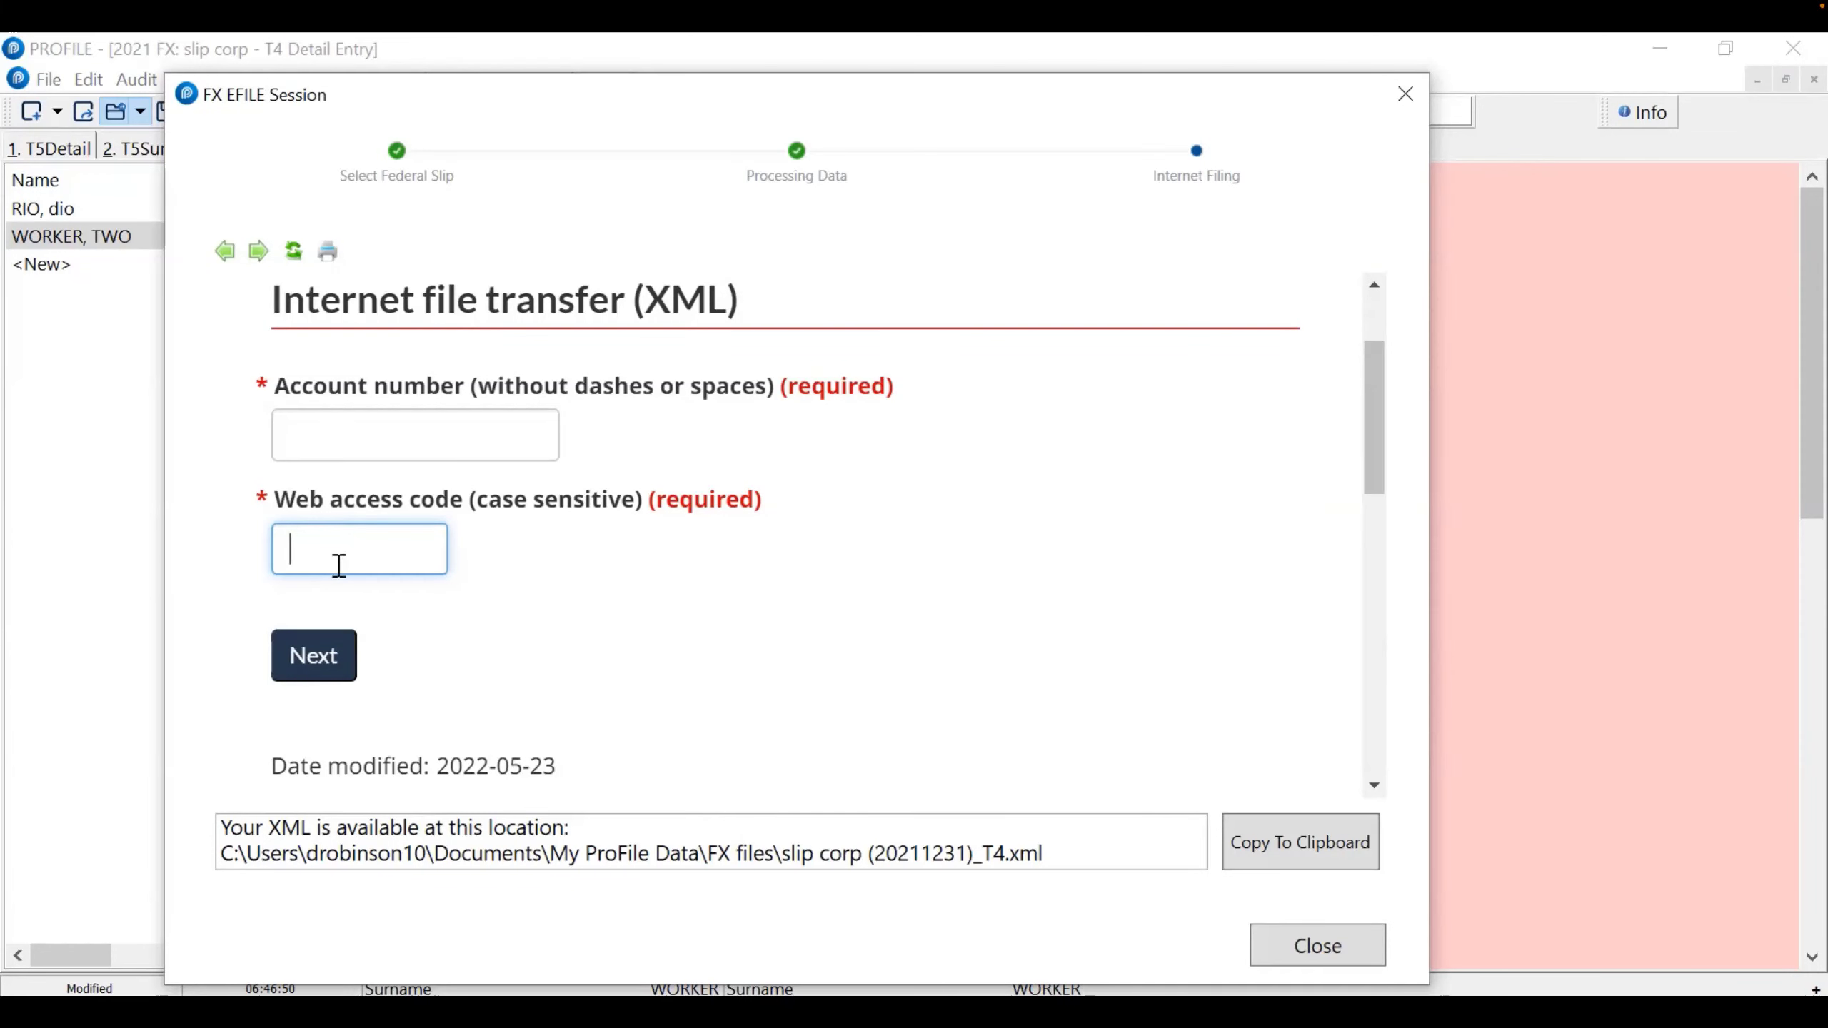
pyautogui.click(323, 446)
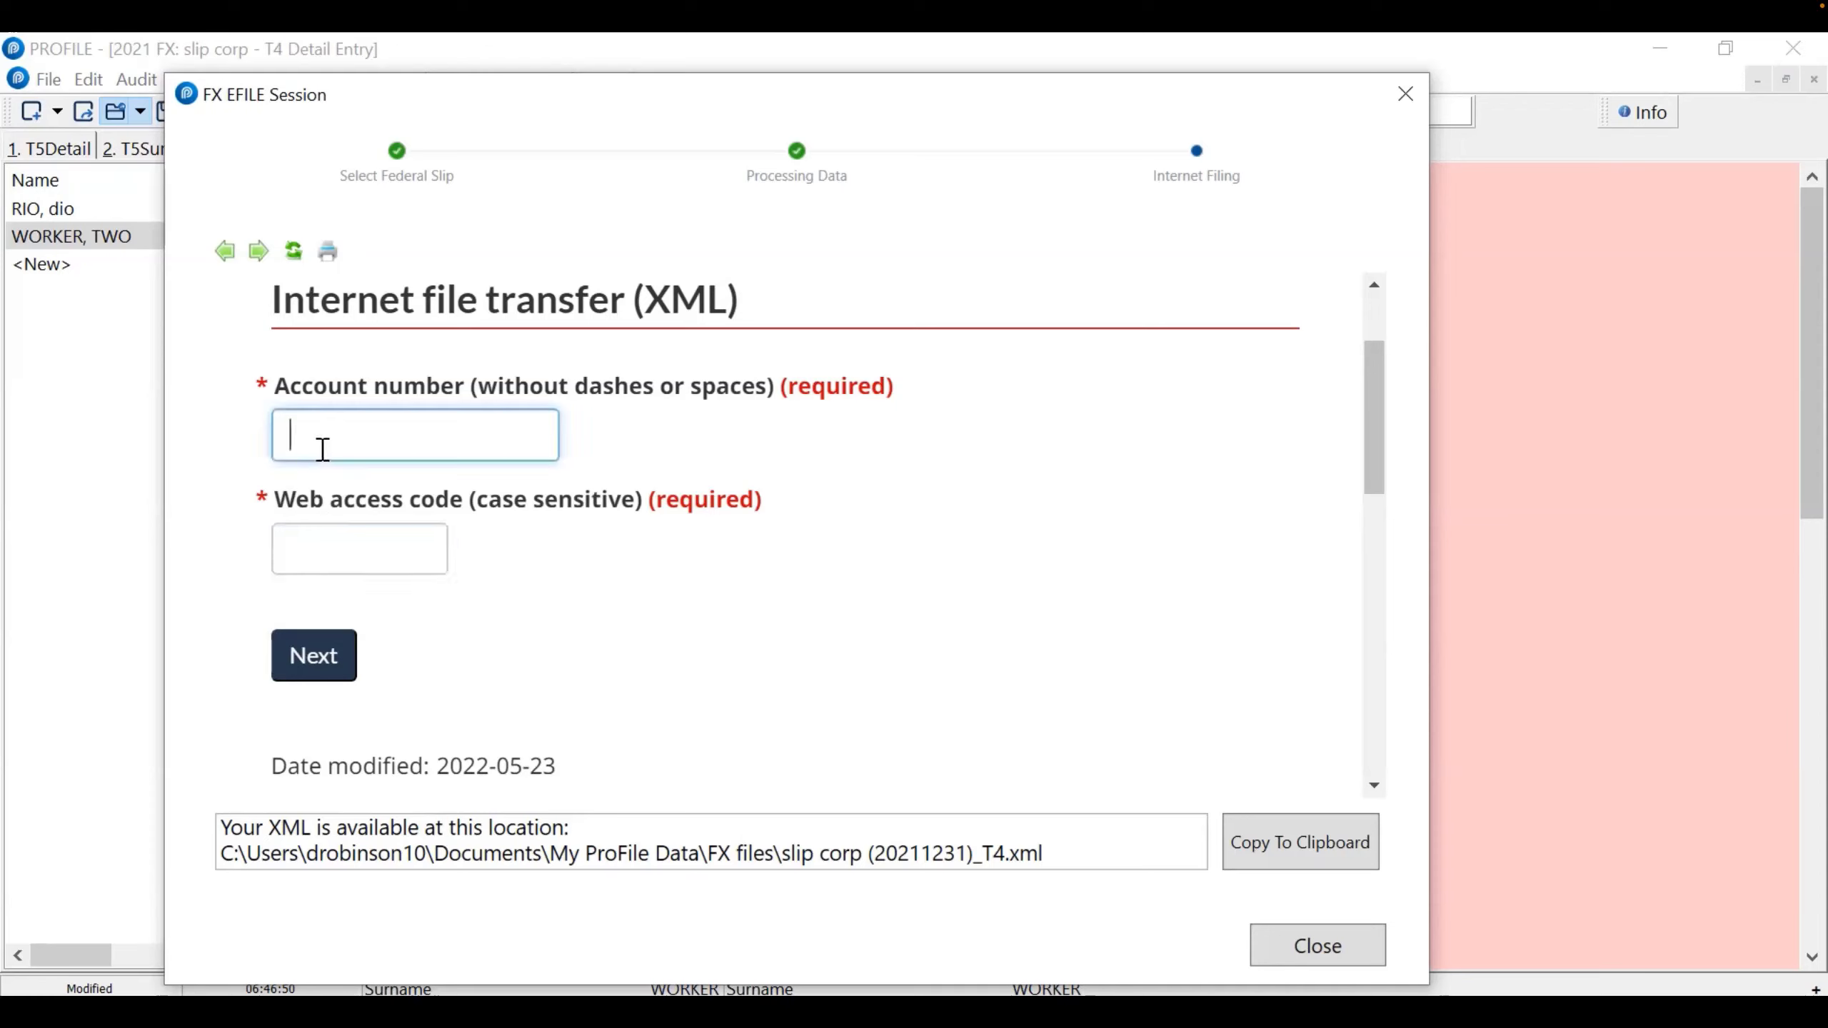
pyautogui.click(306, 553)
pyautogui.click(291, 435)
pyautogui.click(322, 537)
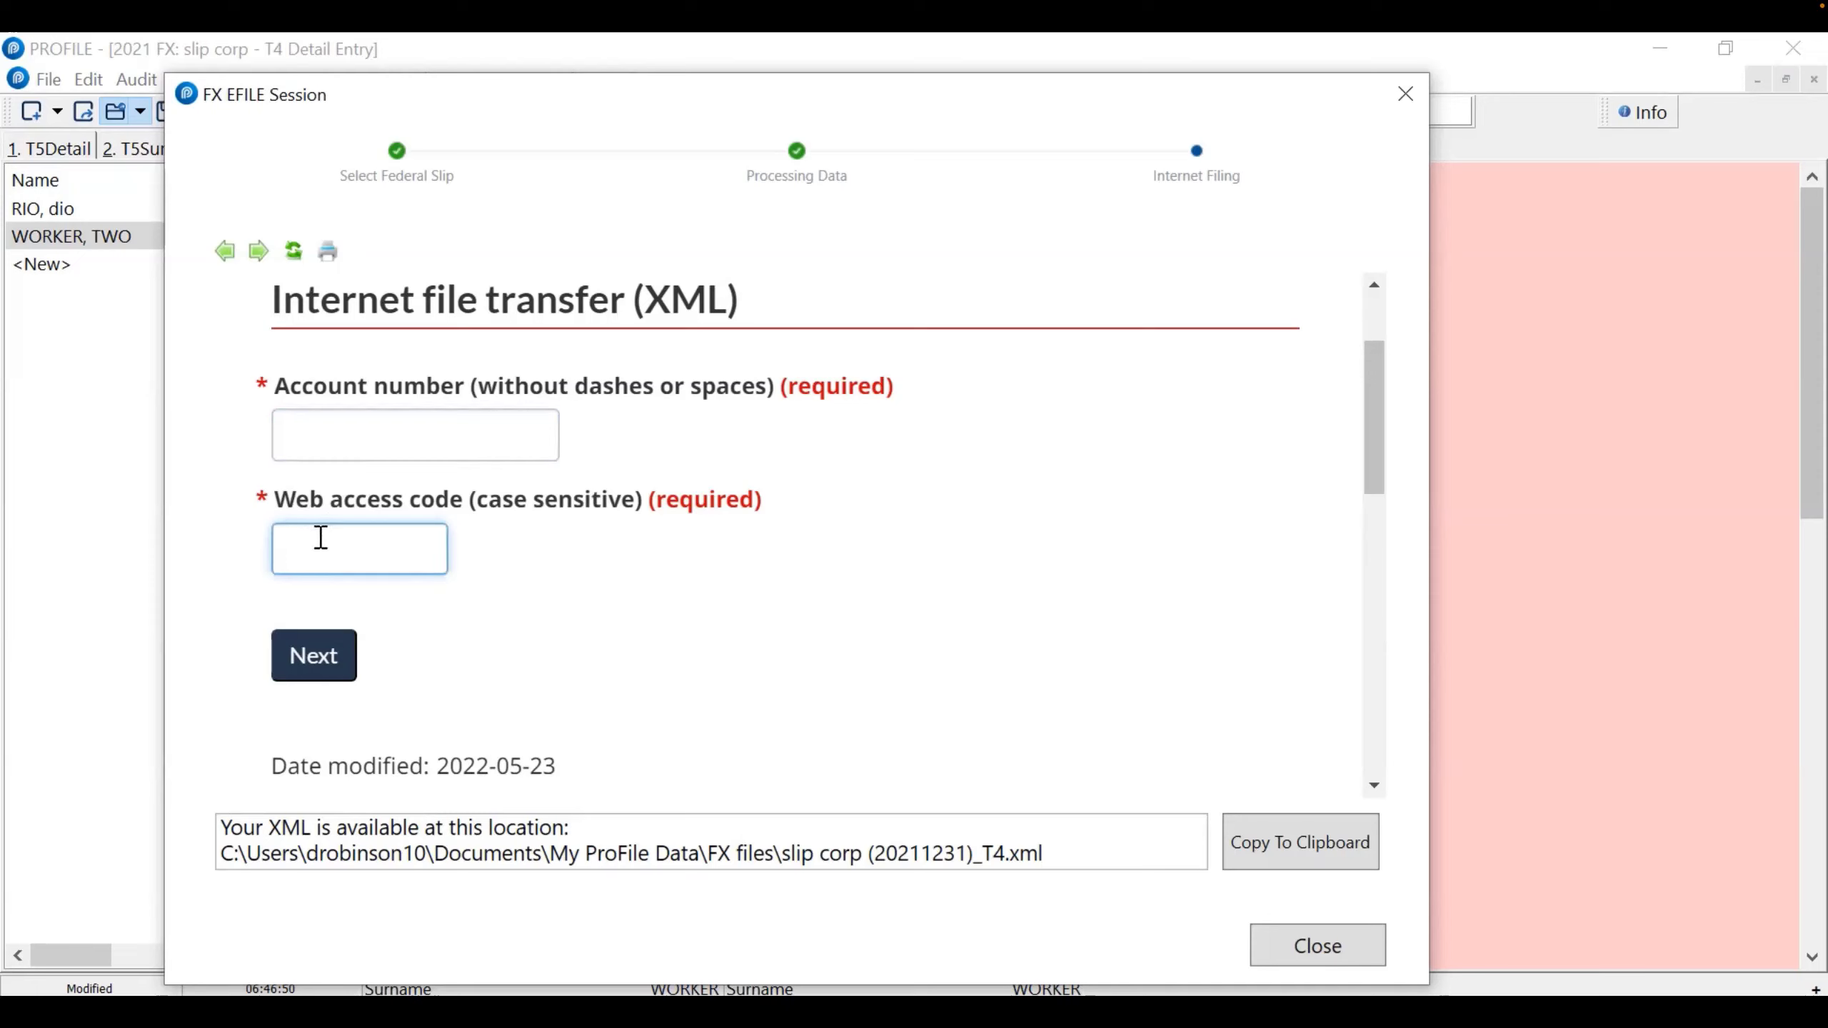
pyautogui.click(980, 853)
pyautogui.moveTo(1054, 854); pyautogui.dragTo(1098, 859)
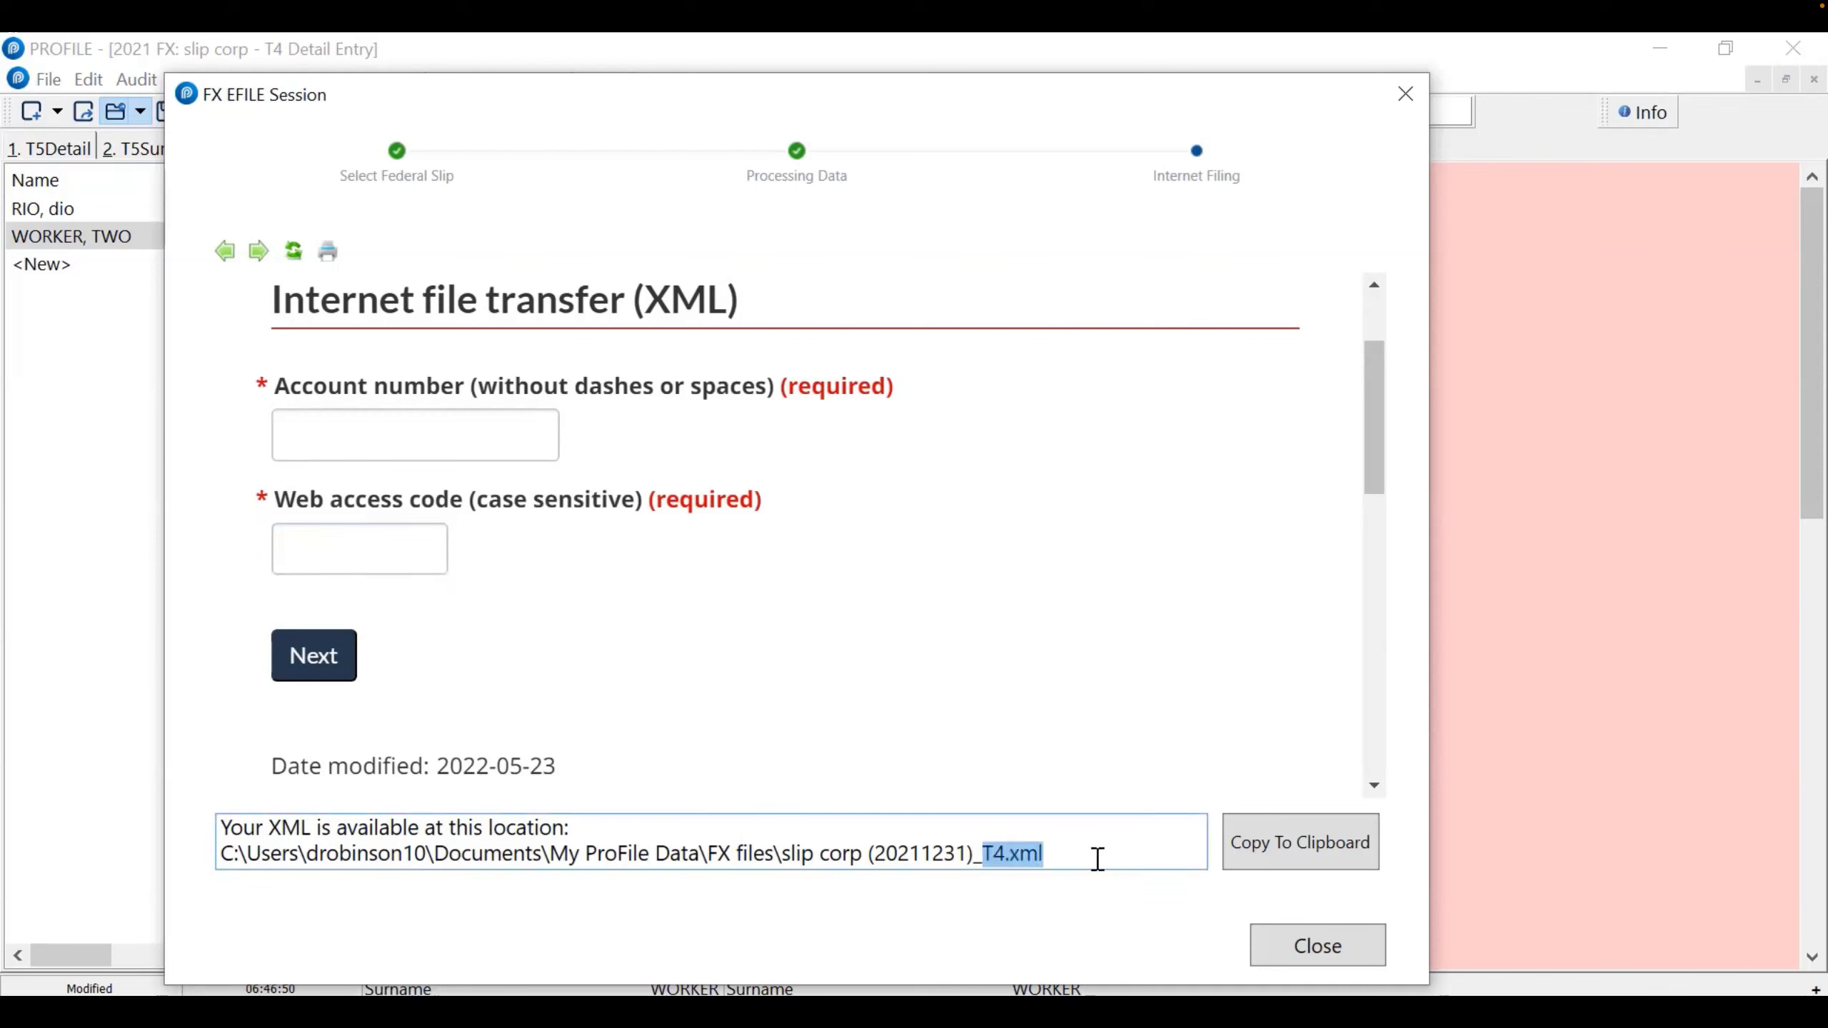
pyautogui.click(1295, 945)
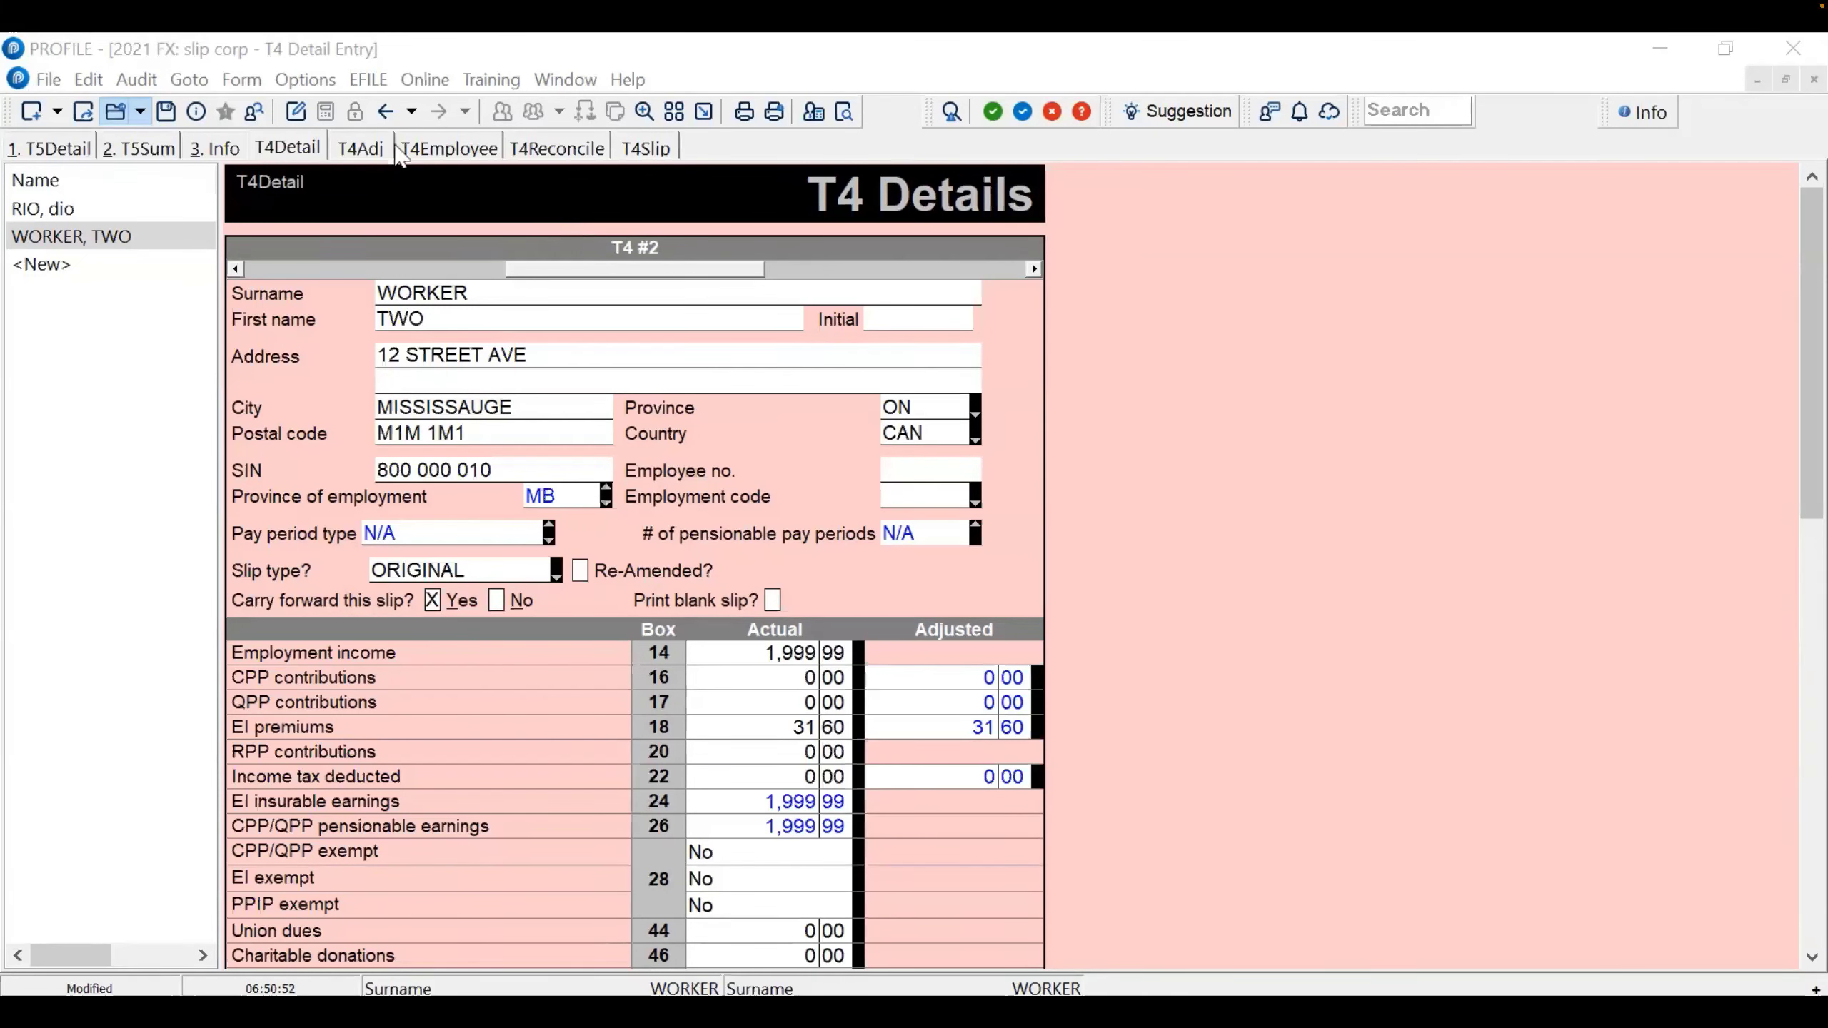
# Open the file properties, review the T4 EFiling status options, keep EFILED, and accept the properties
pyautogui.click(195, 111)
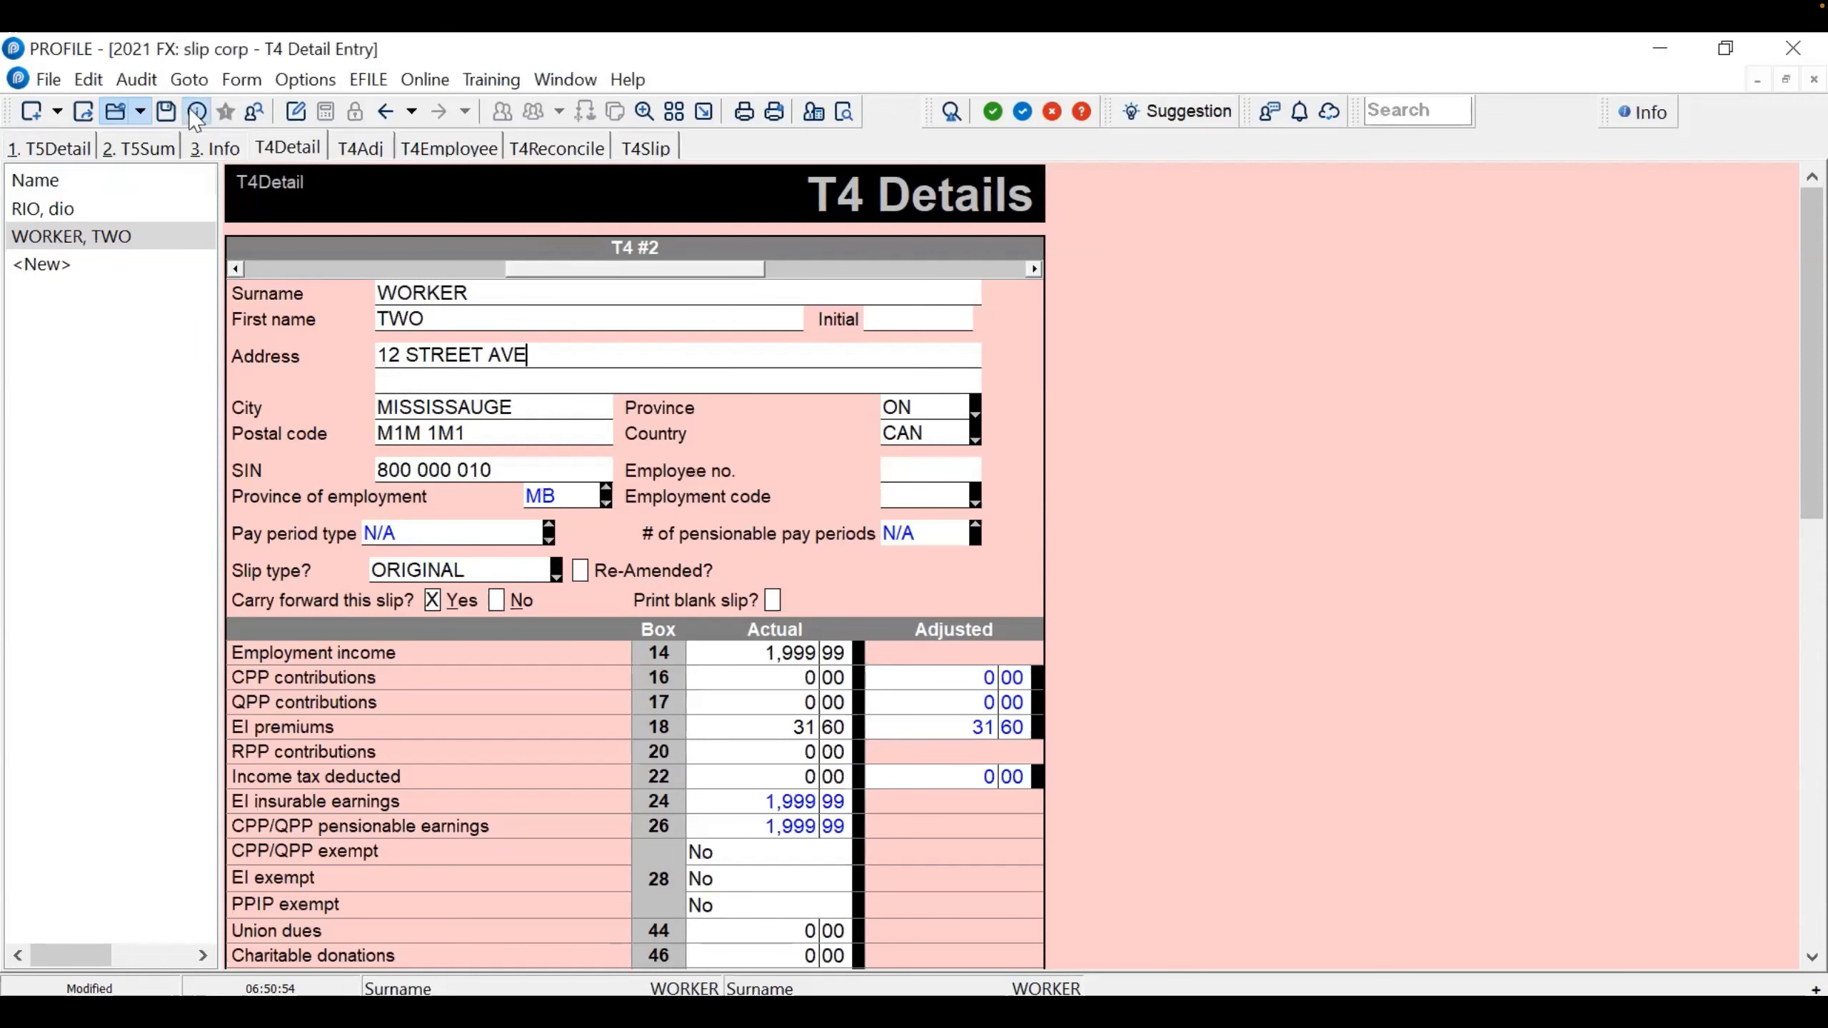
pyautogui.click(878, 222)
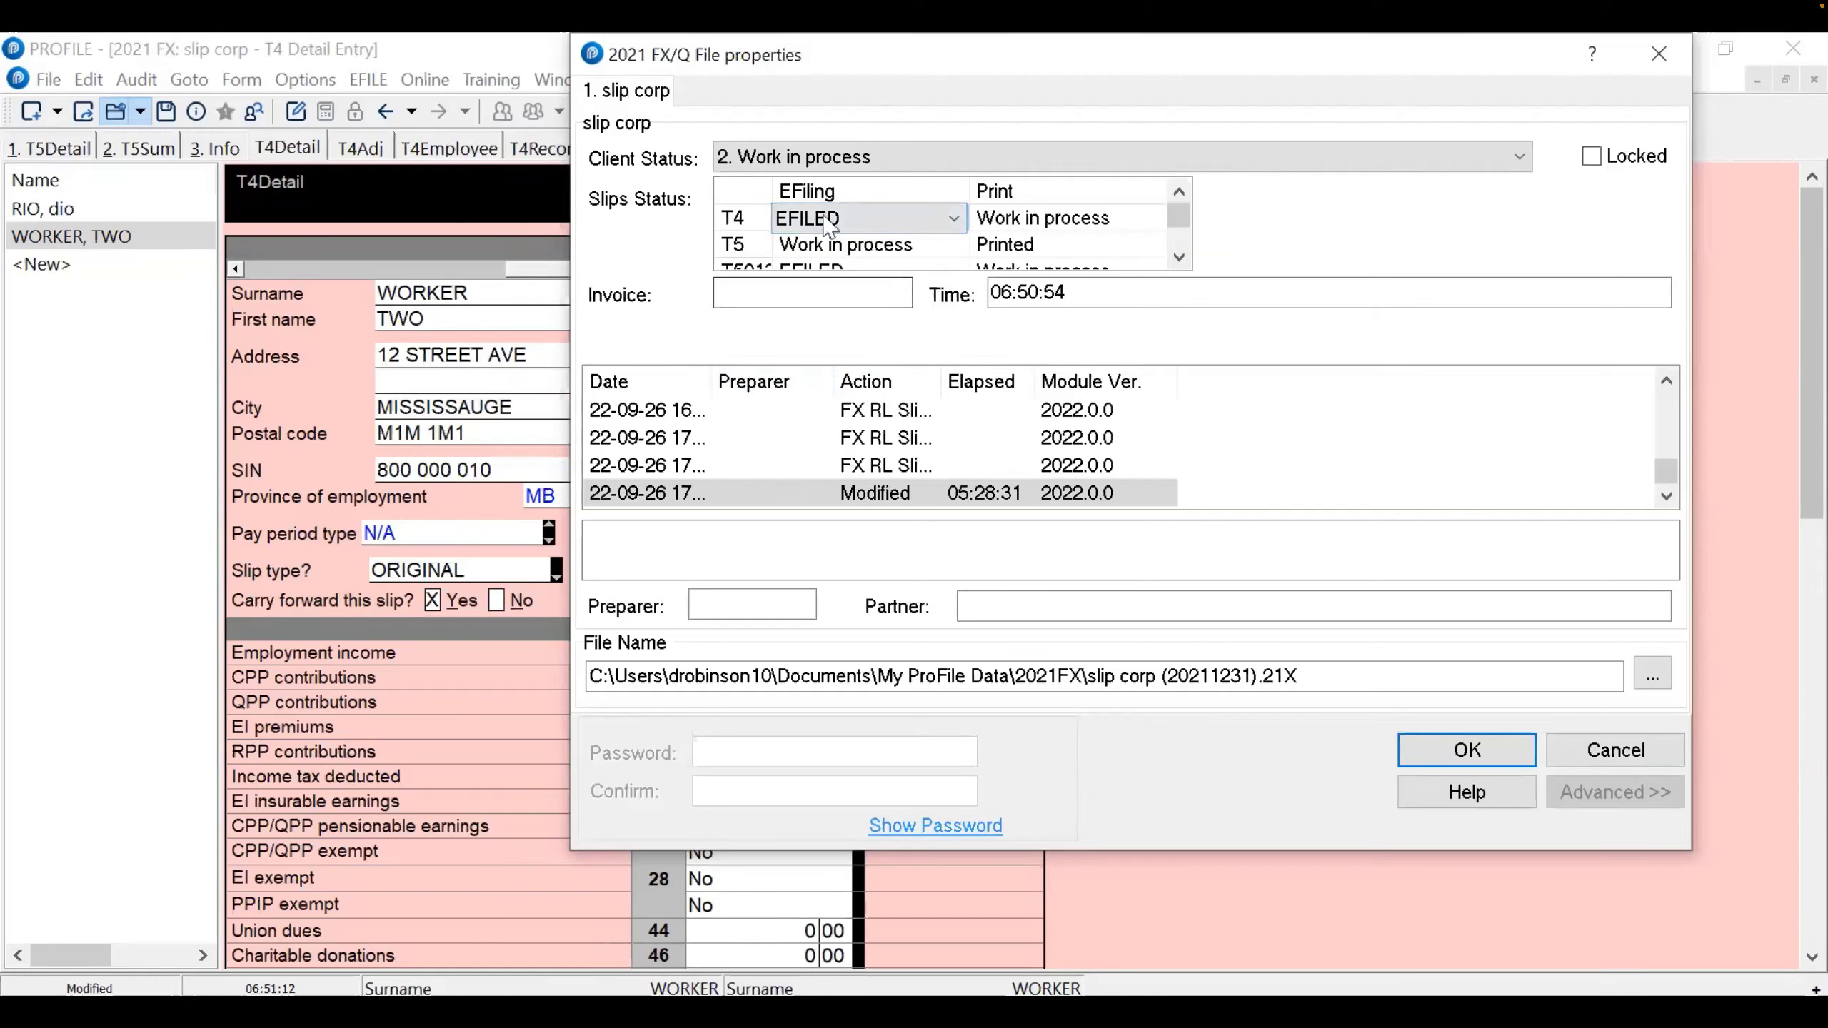
pyautogui.click(835, 222)
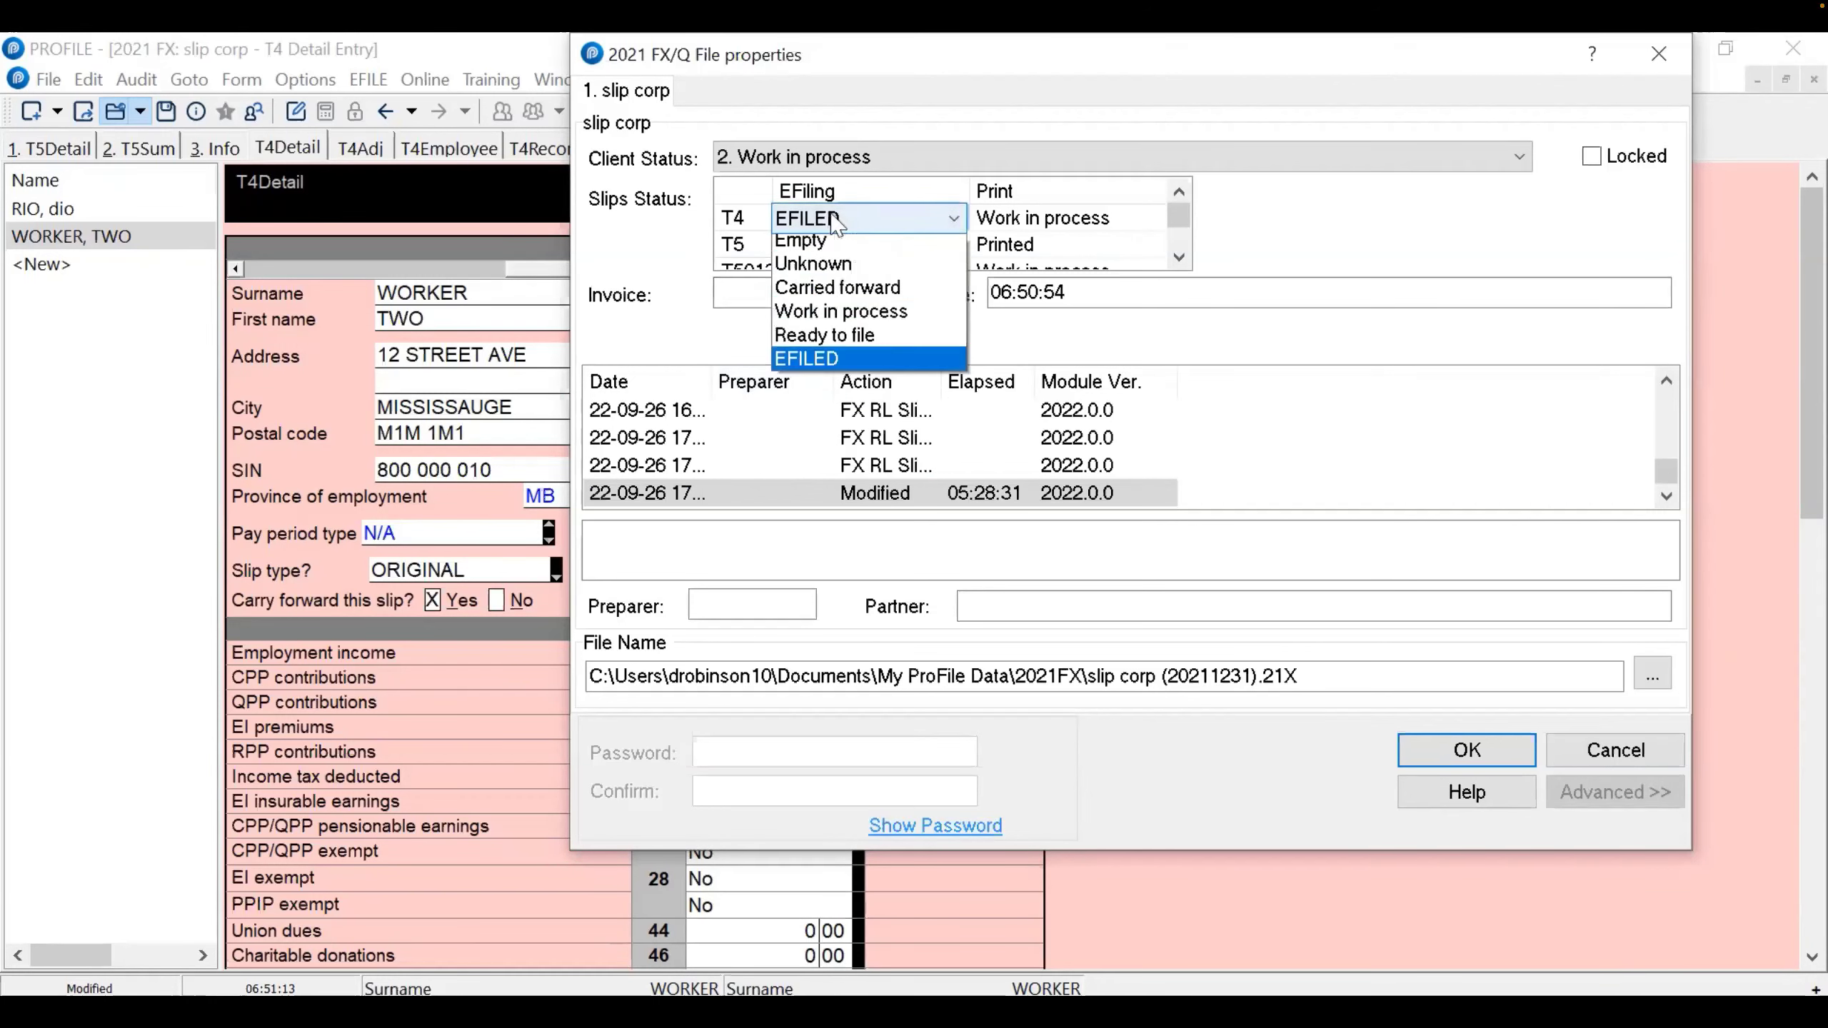
pyautogui.click(862, 373)
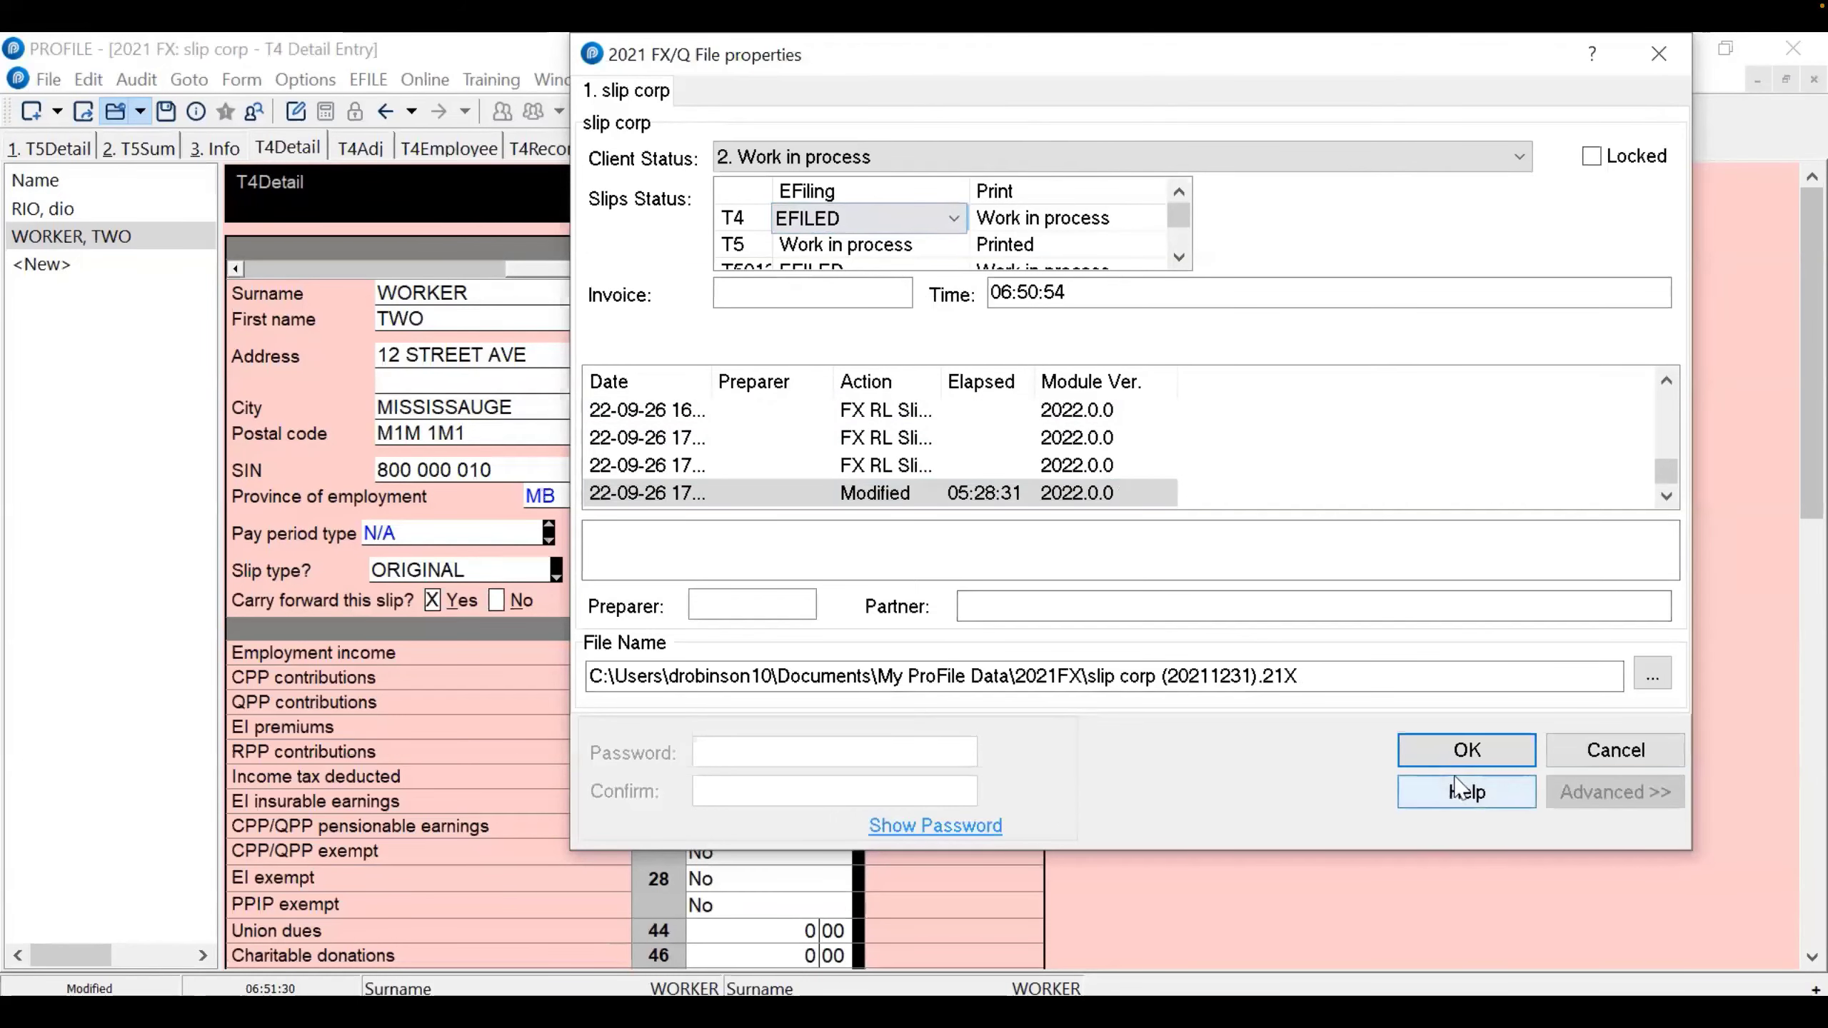
pyautogui.click(1465, 749)
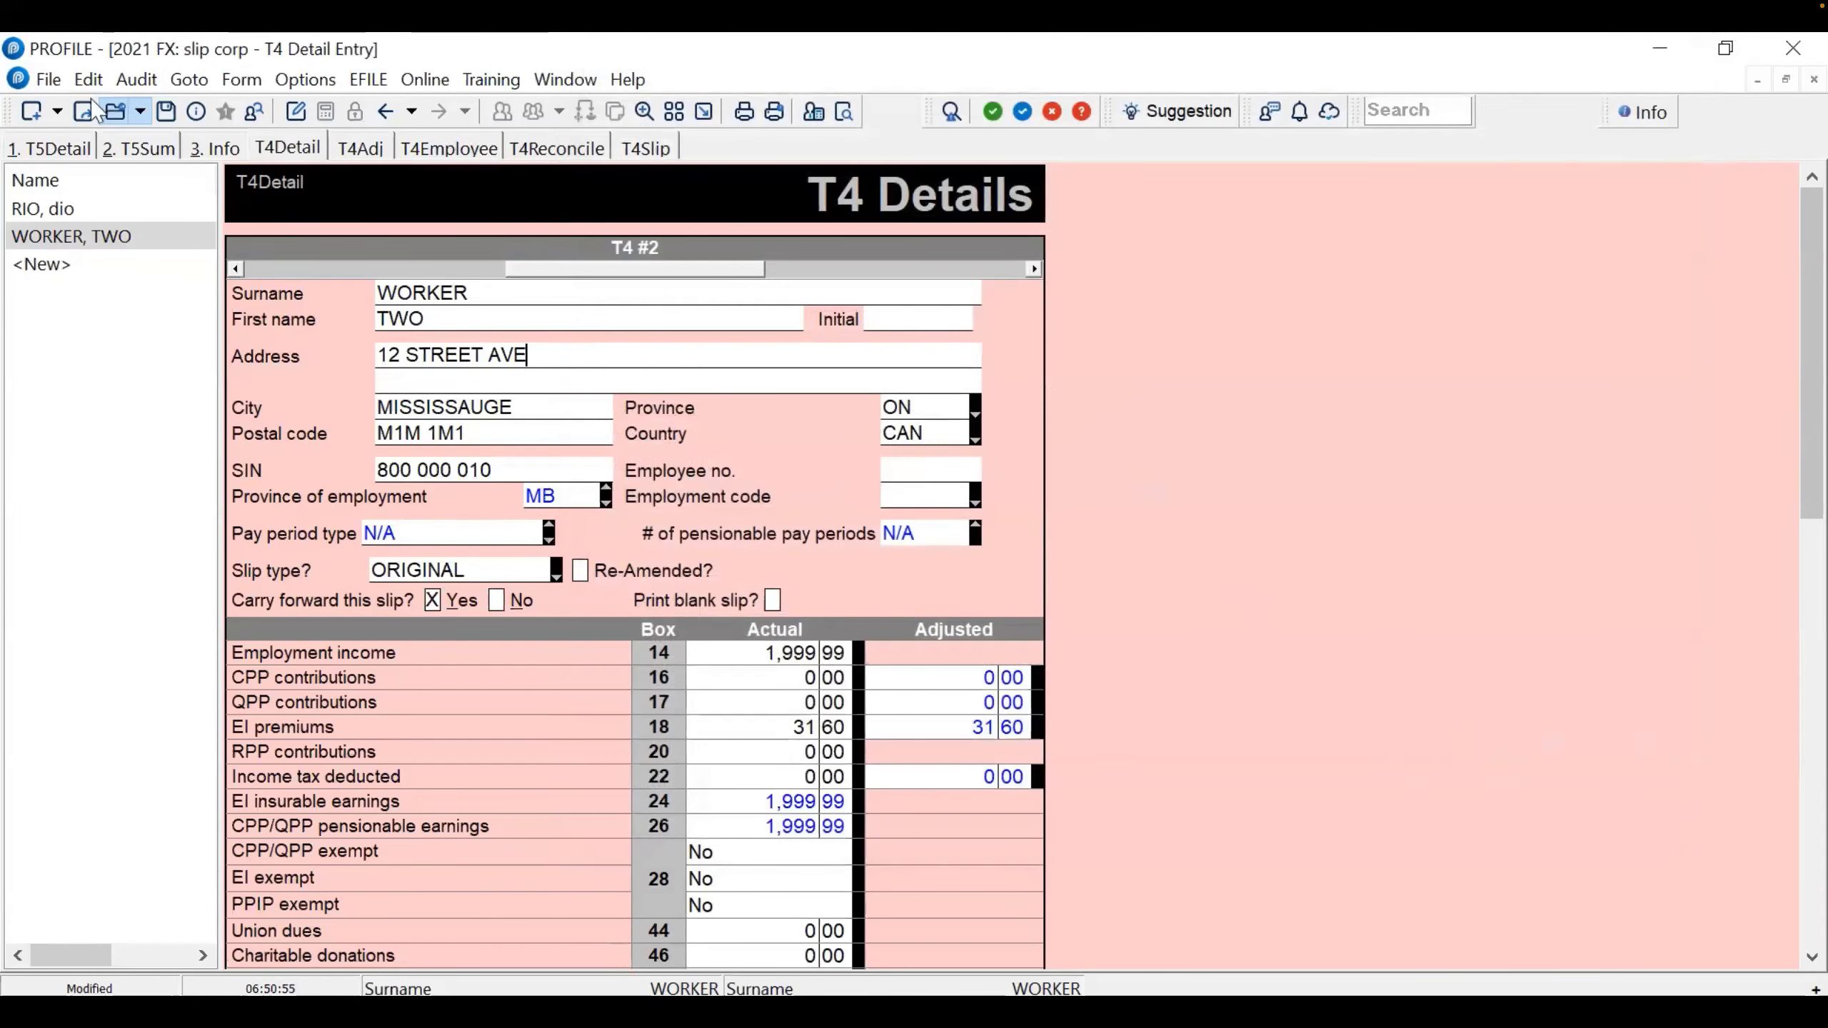
# Review the Internet filing File ID and the identification details on the return's Info form
pyautogui.click(215, 147)
pyautogui.scroll(15, 1782, 619)
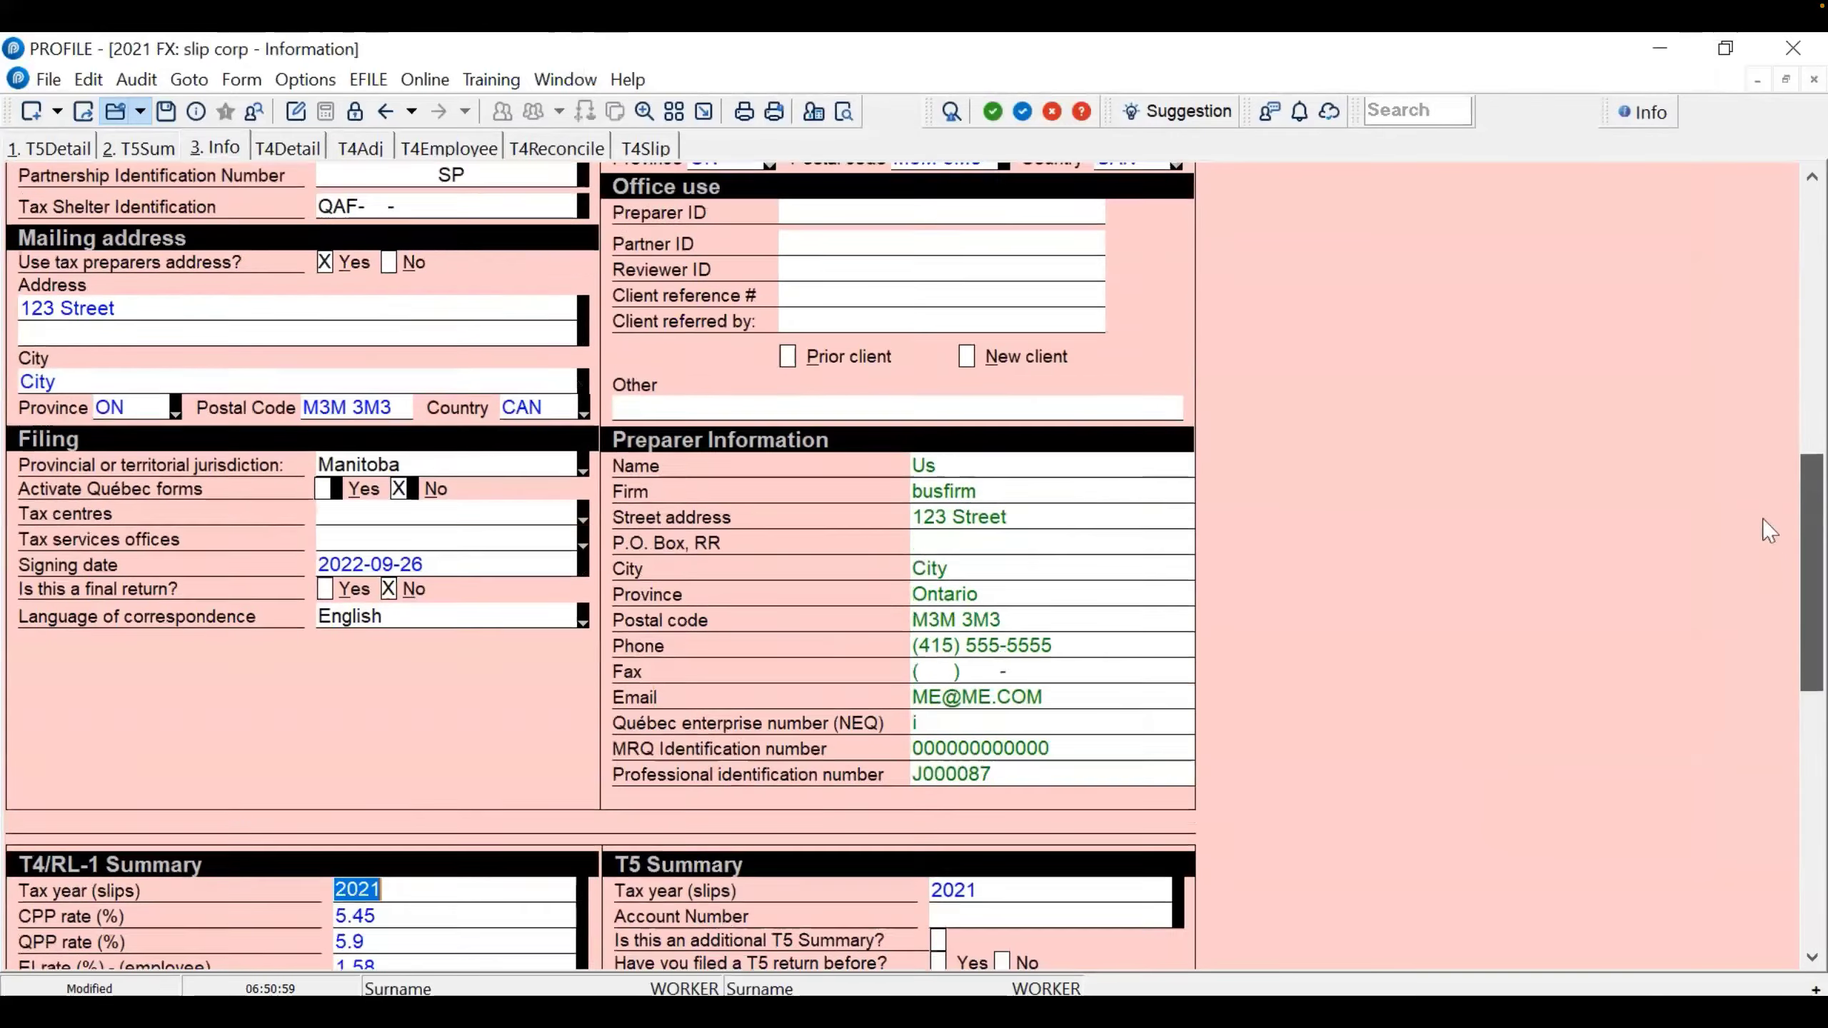
pyautogui.scroll(5, 1751, 395)
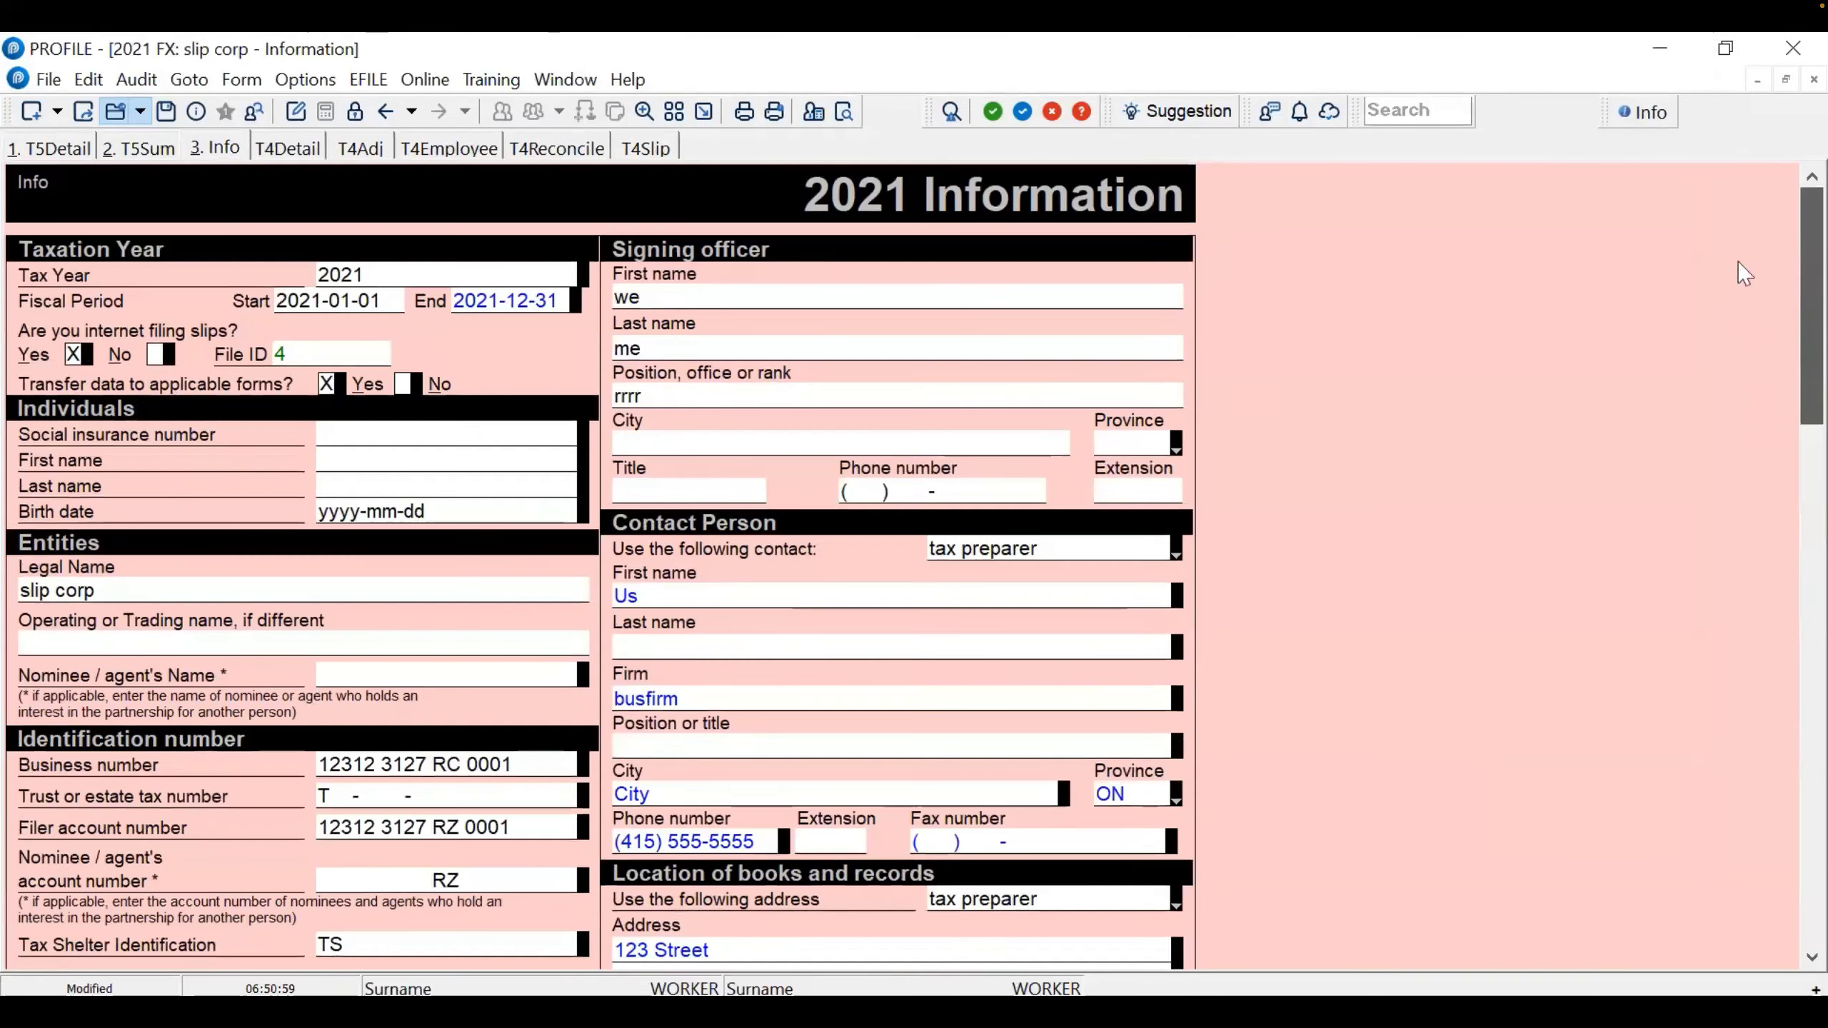
pyautogui.scroll(1, 1748, 288)
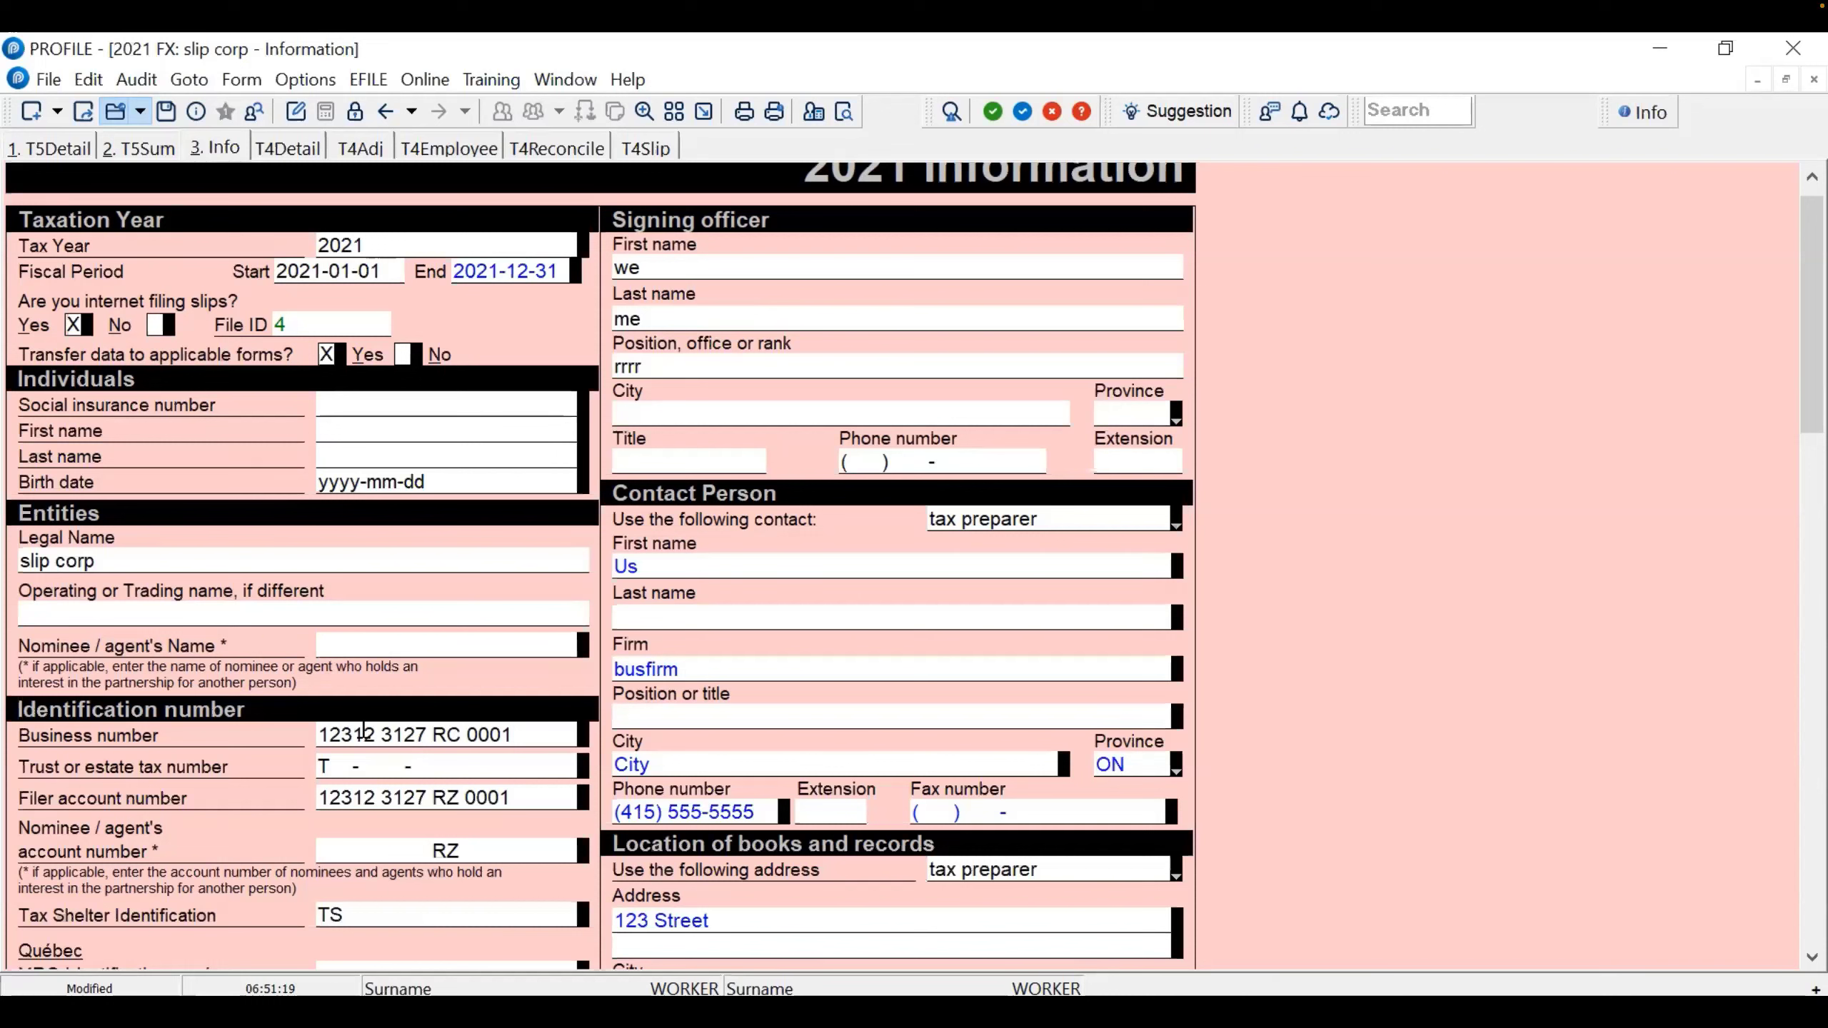
pyautogui.click(297, 323)
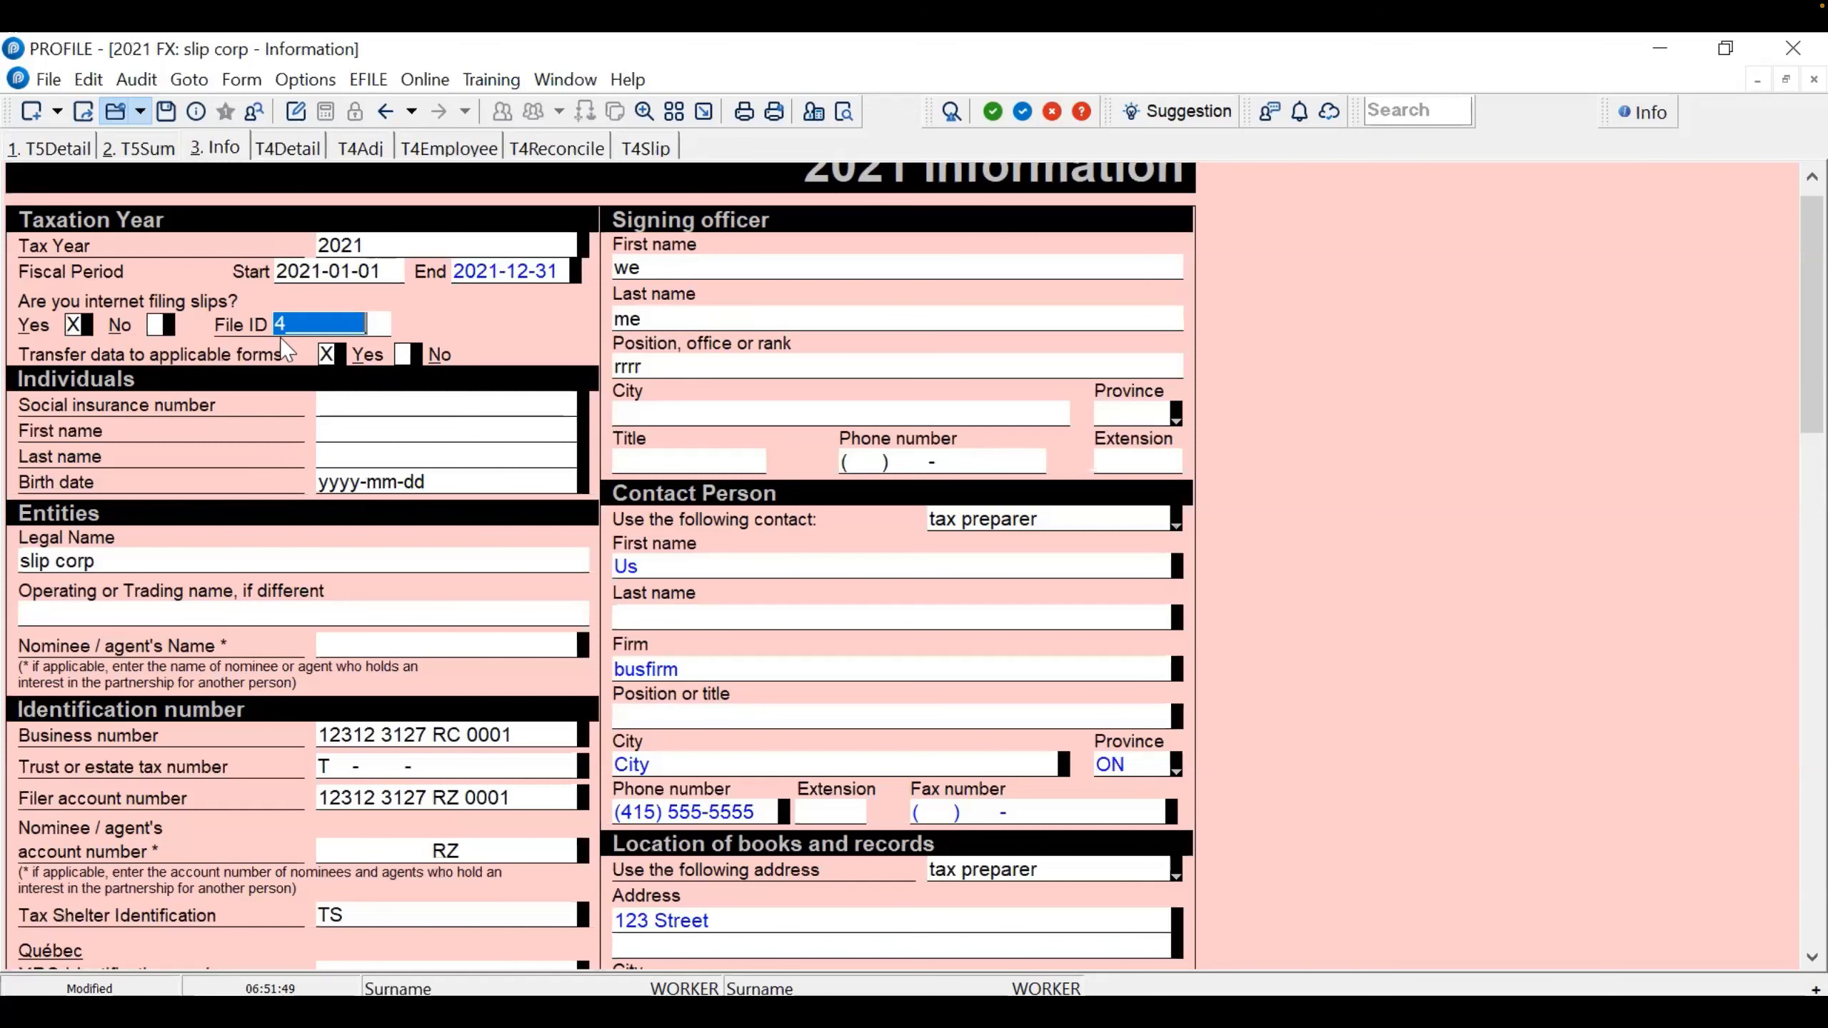
pyautogui.click(382, 324)
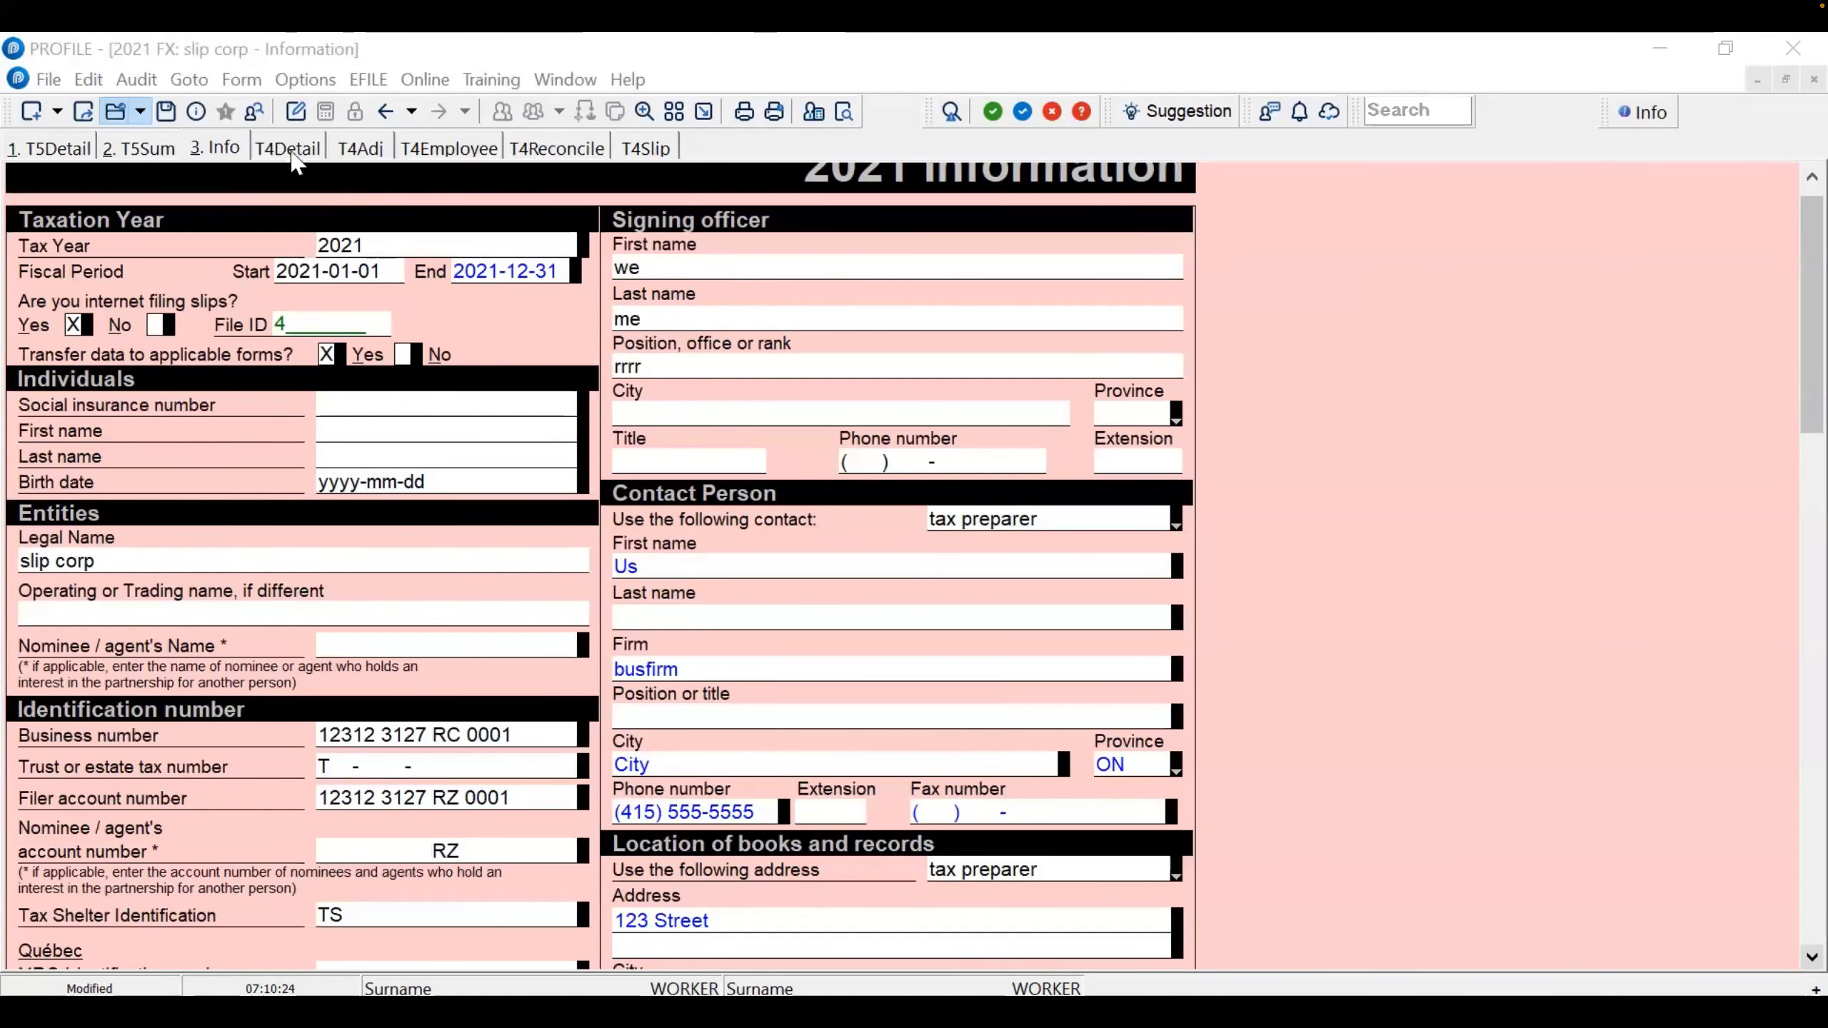
# Set the actual income tax deducted, box 22, to 500.00 on the T4 #2 detail slip
pyautogui.click(294, 154)
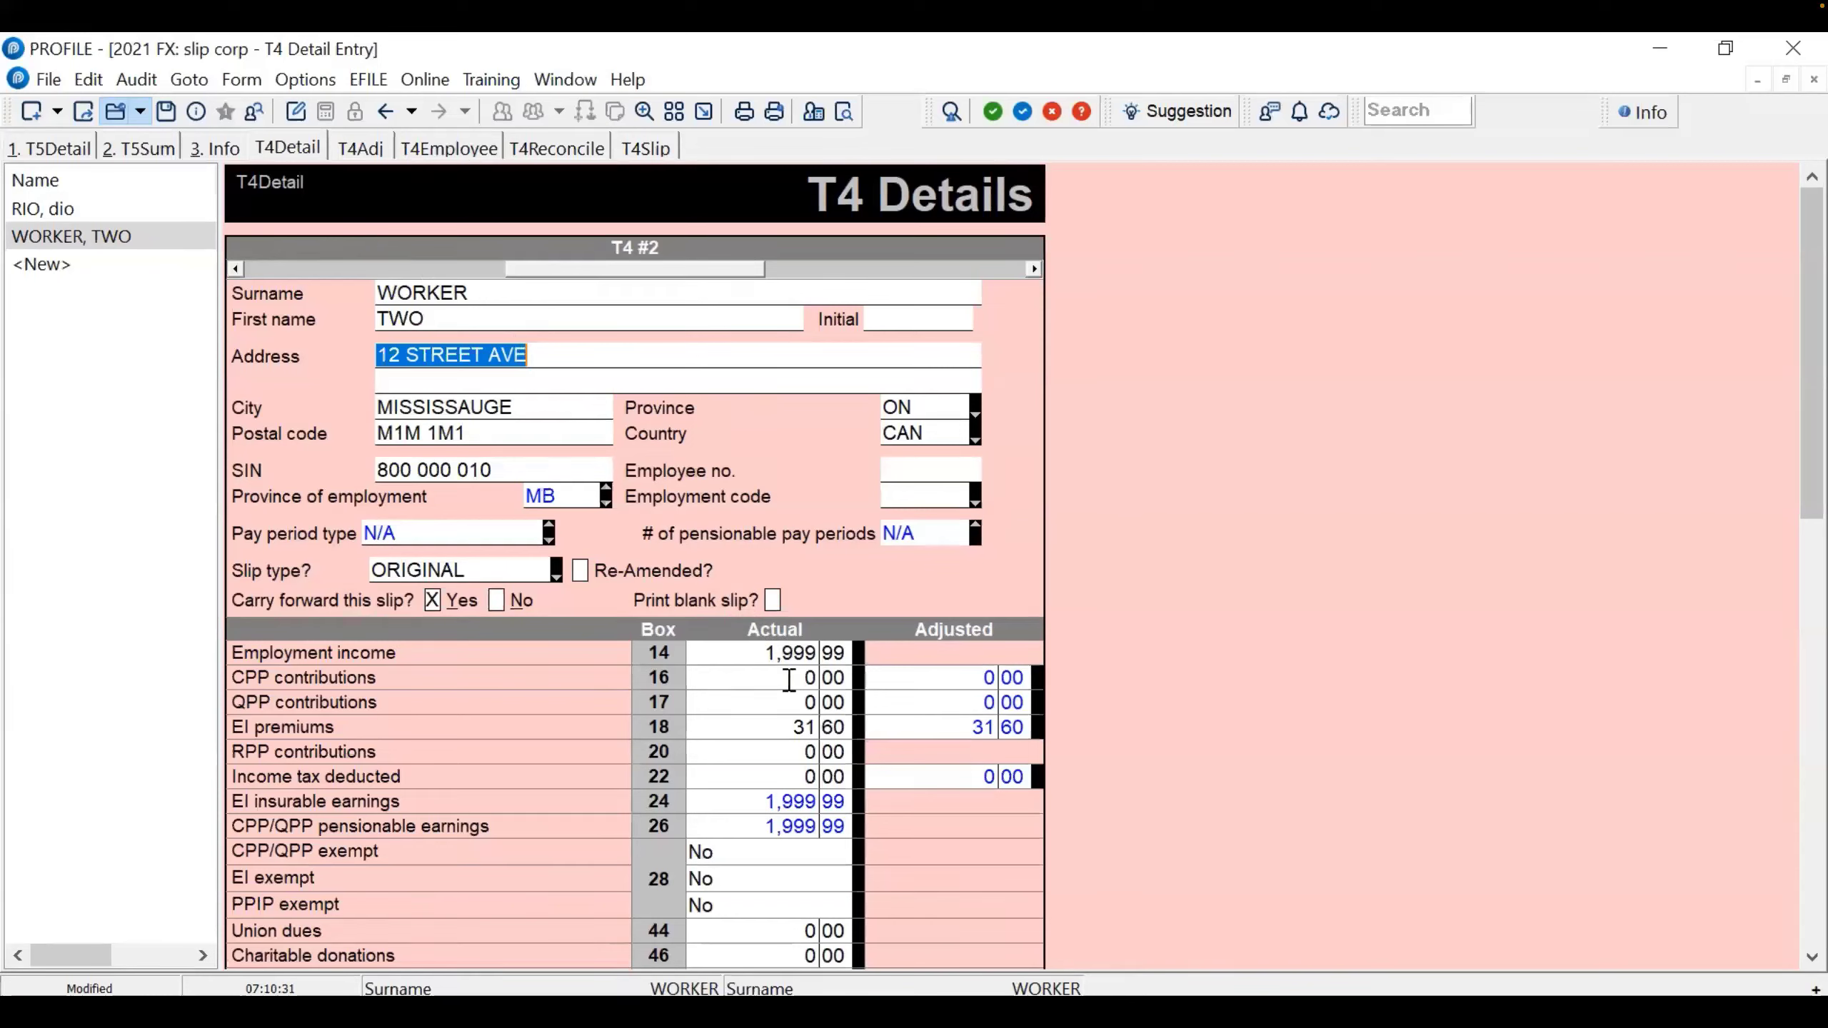
pyautogui.moveTo(1819, 427); pyautogui.dragTo(1819, 459)
pyautogui.scroll(-1, 1563, 641)
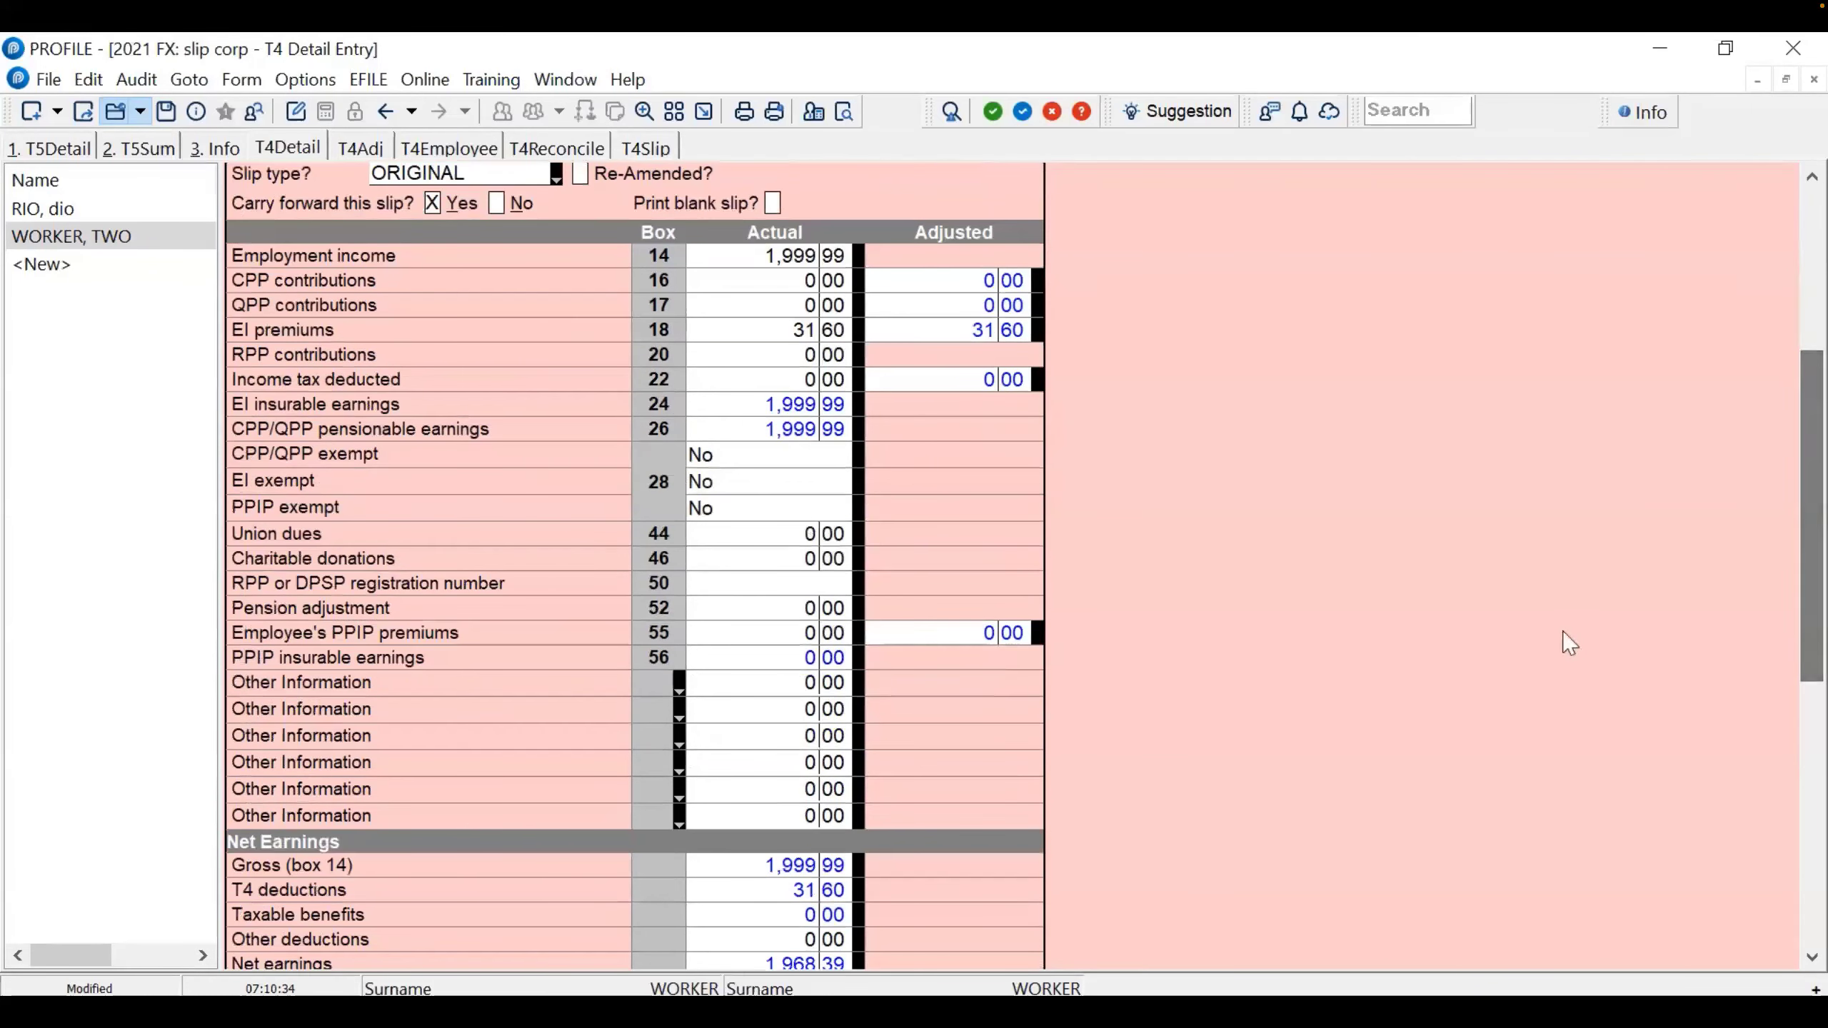
pyautogui.click(755, 366)
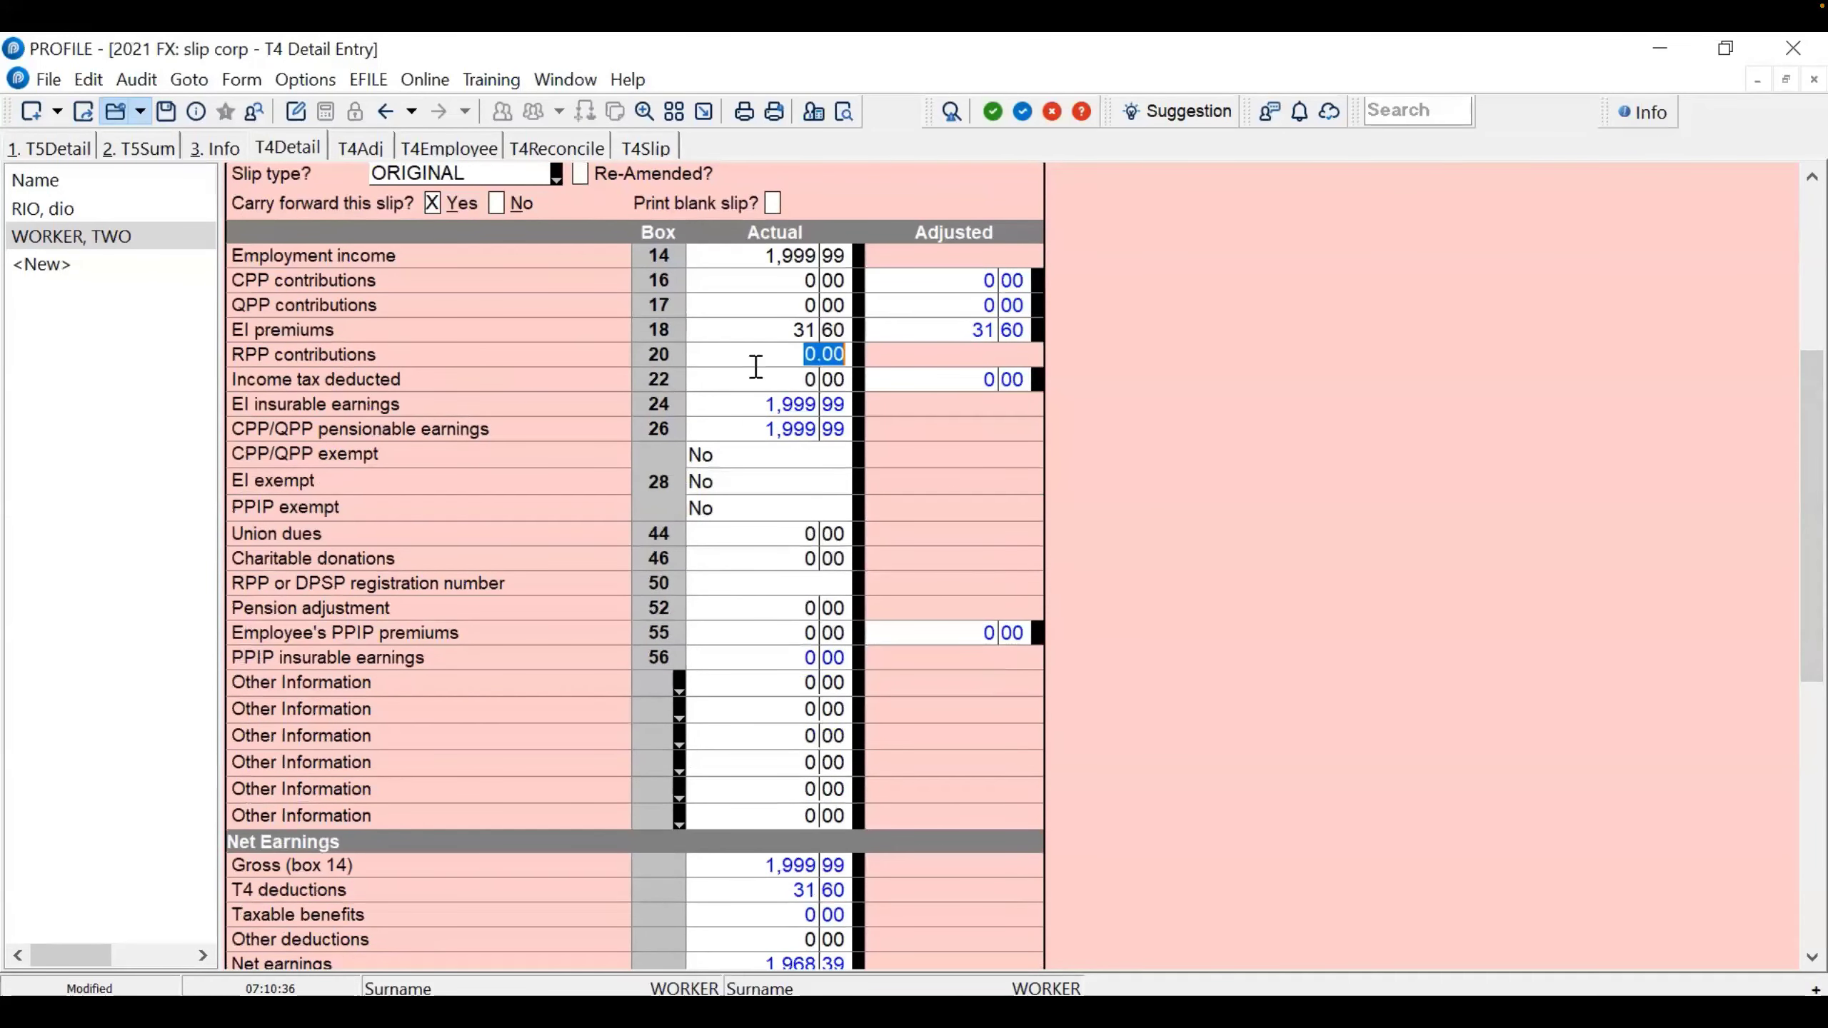
pyautogui.click(763, 380)
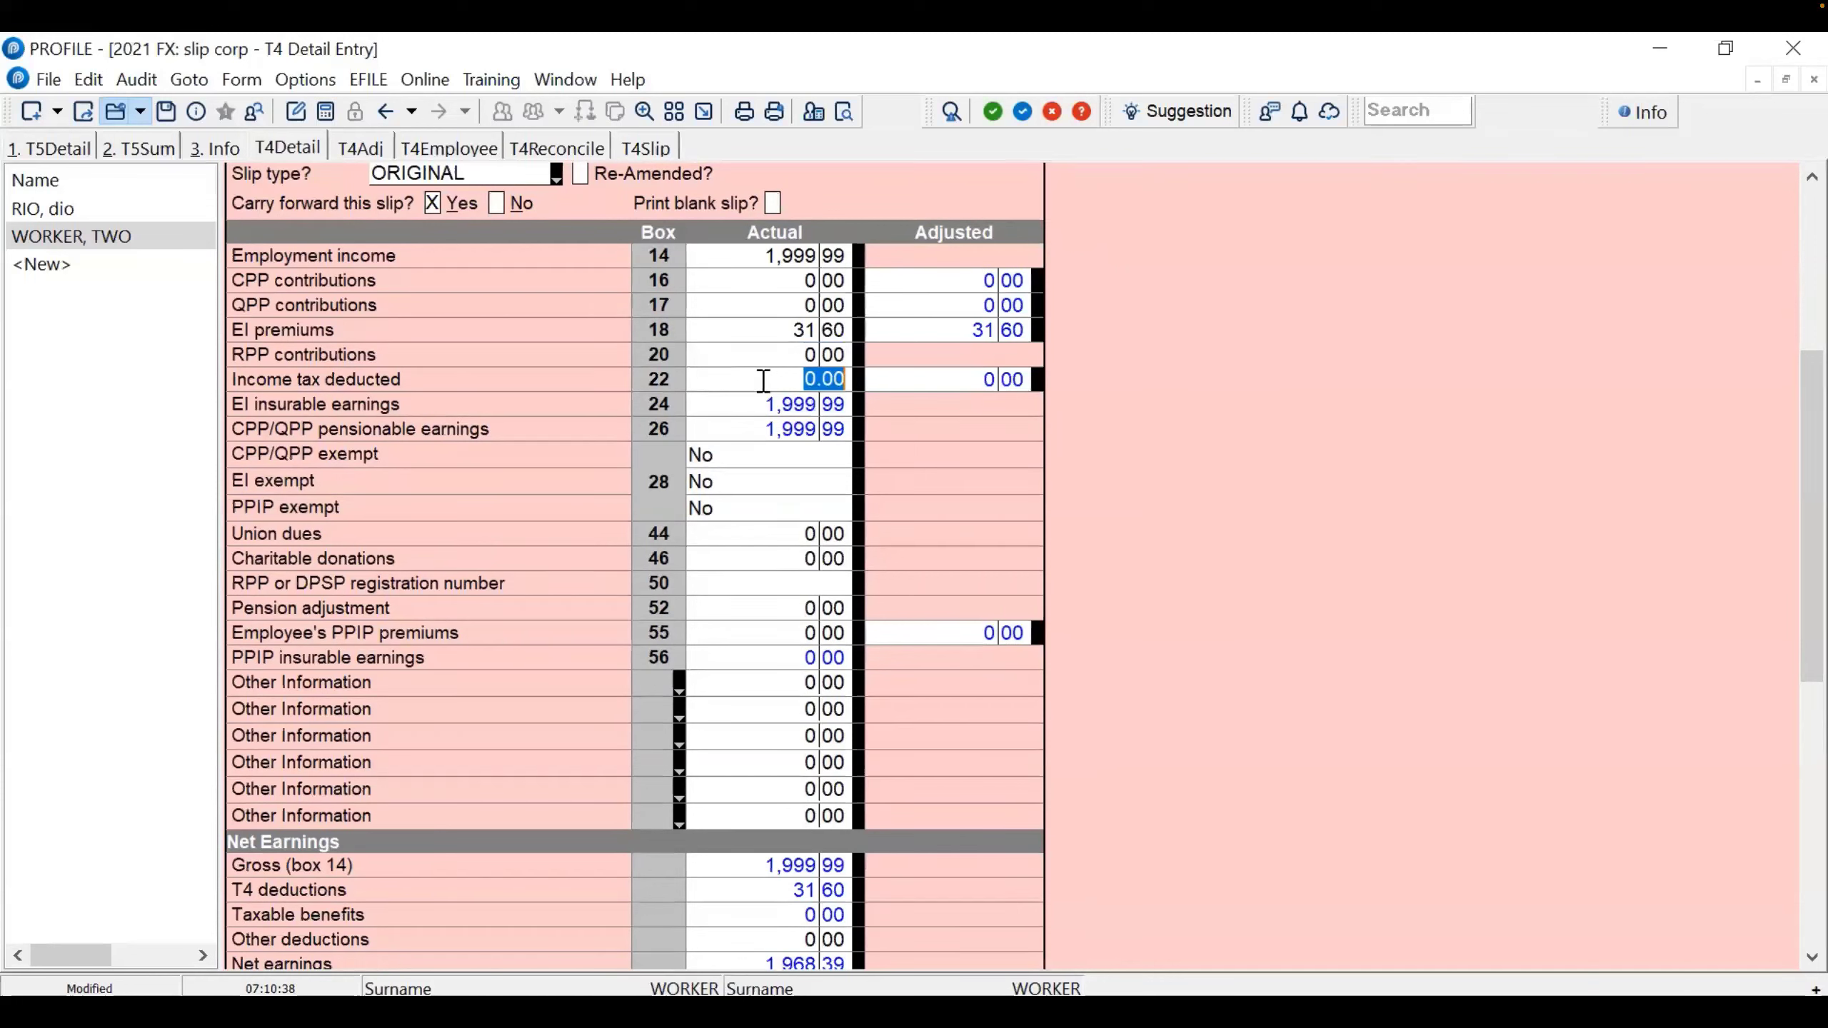
pyautogui.write('500')
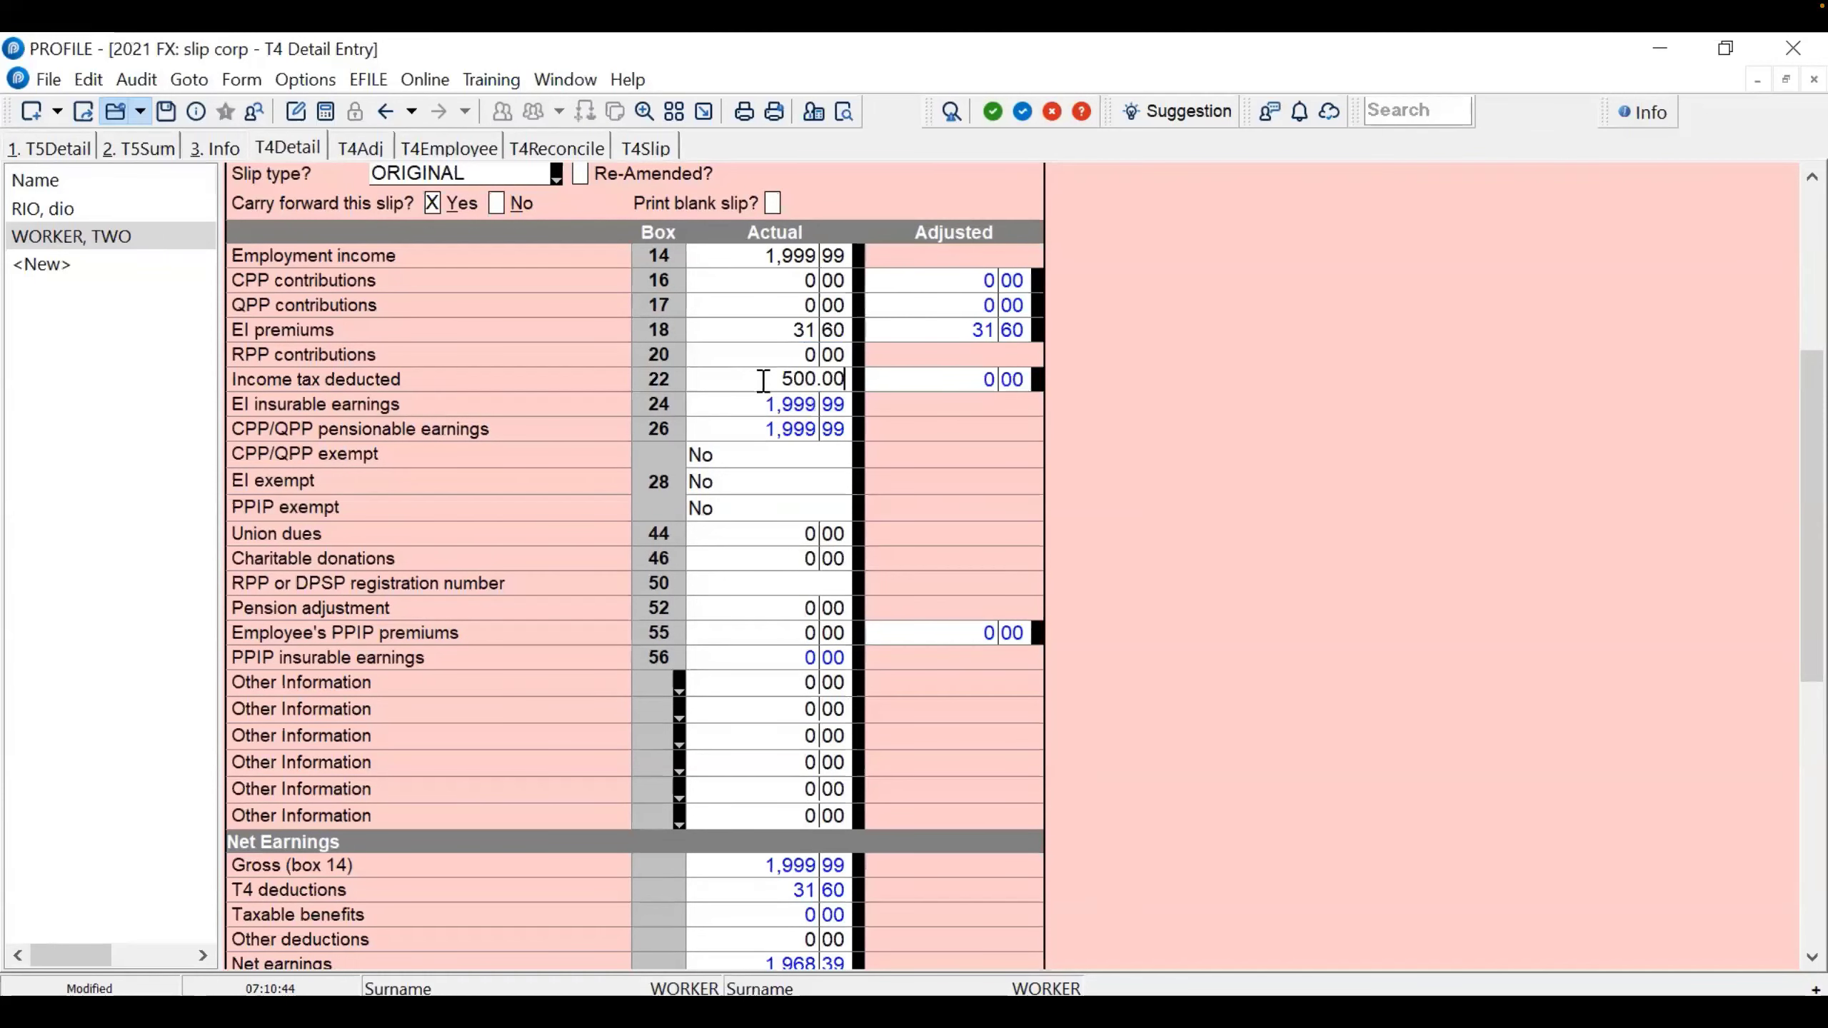
pyautogui.press('Tab')
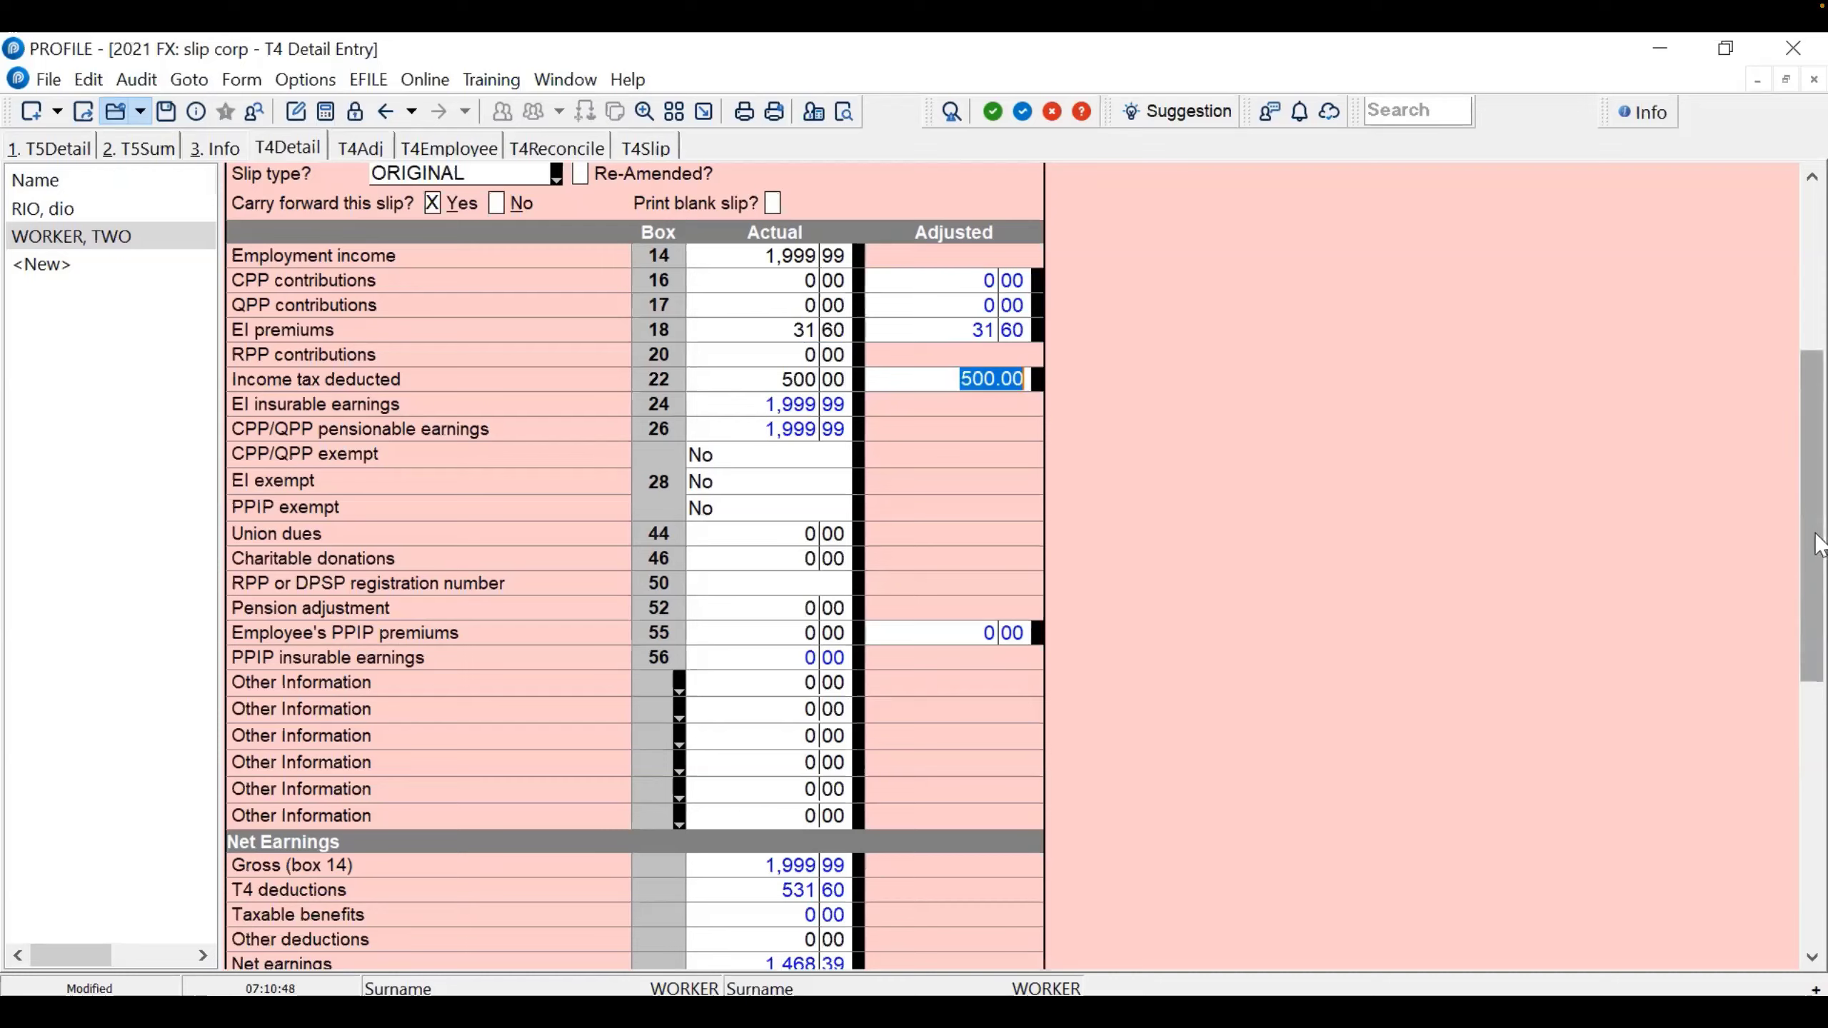
# Change the T4 #2 slip type to AMENDED
pyautogui.scroll(5, 1820, 541)
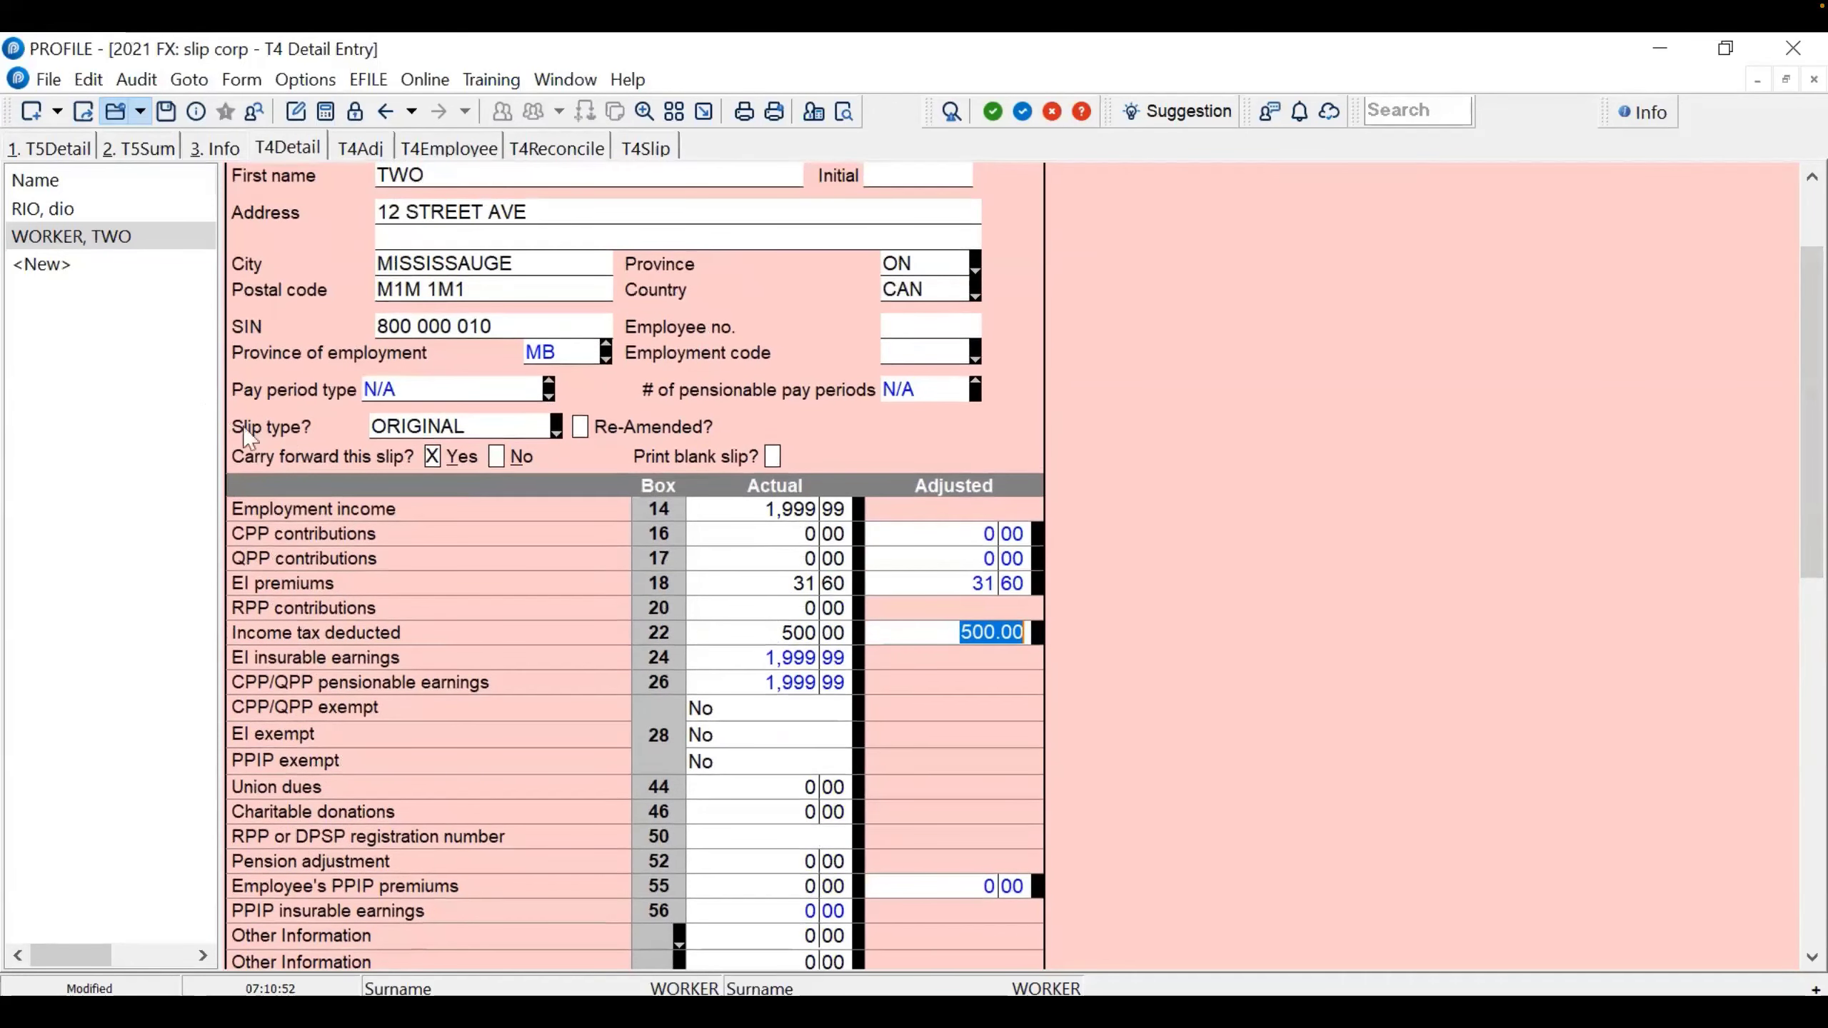
pyautogui.click(558, 431)
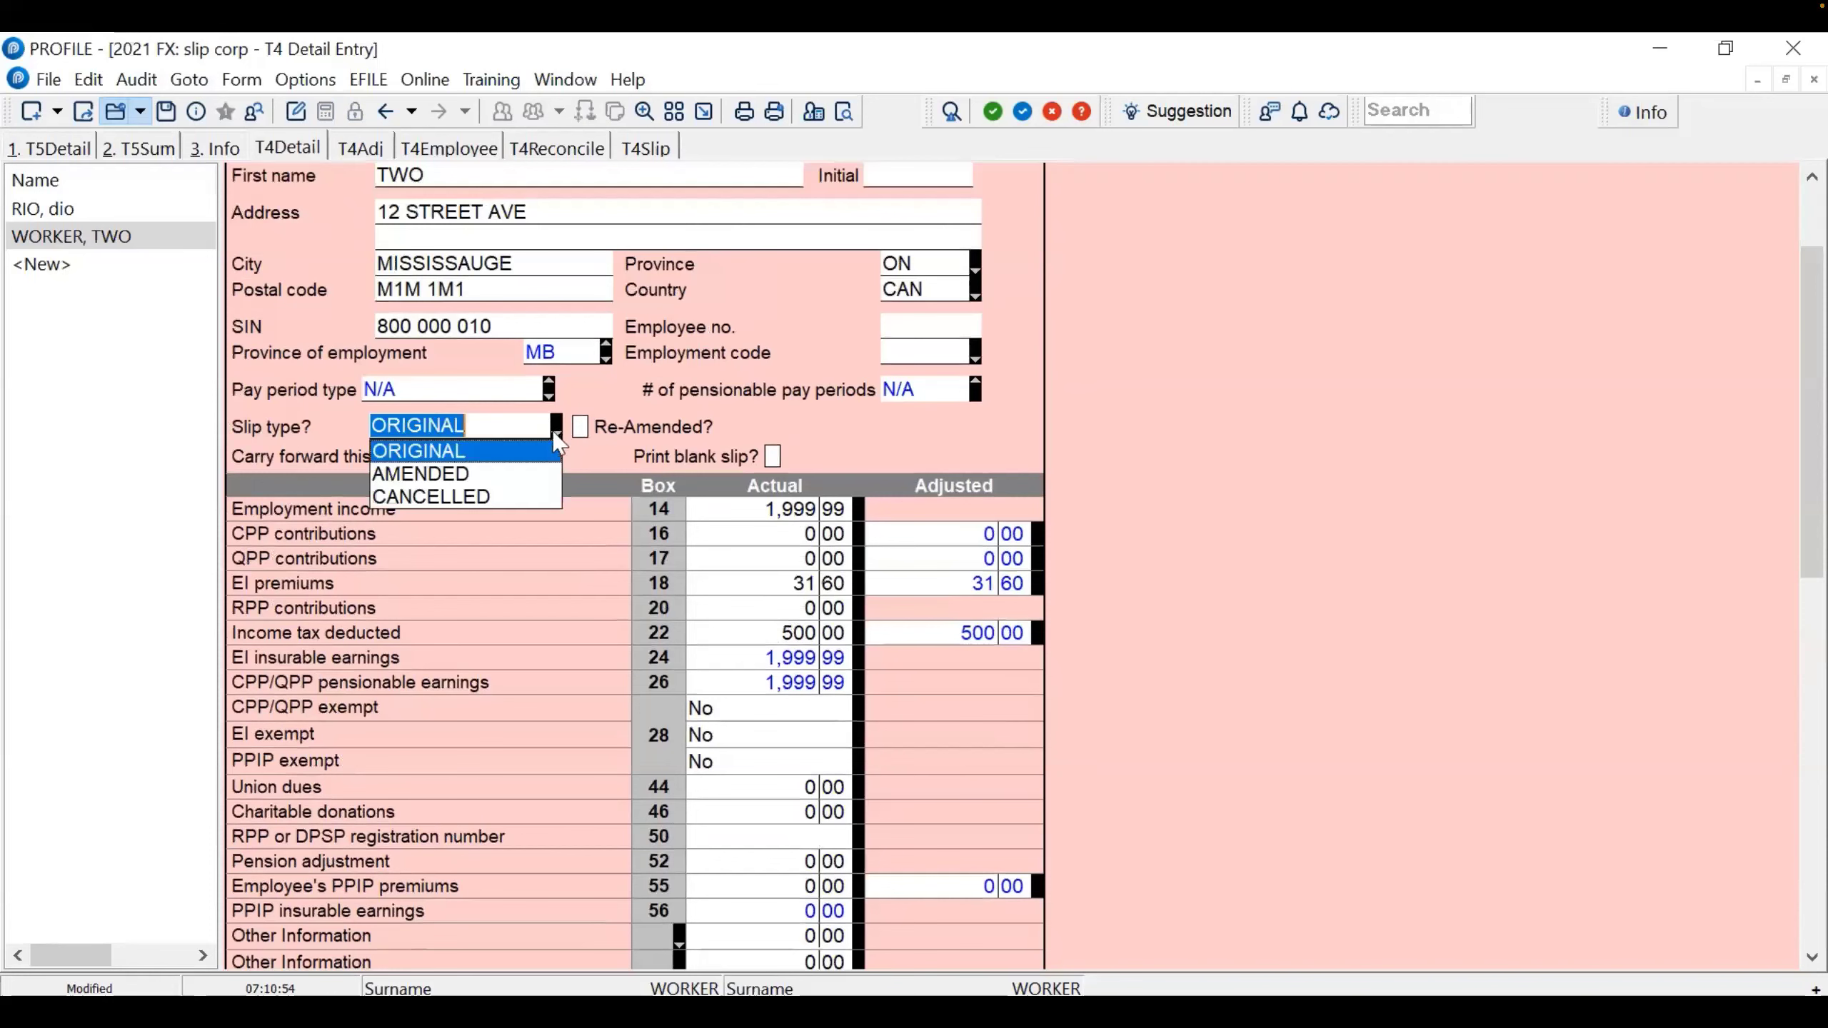
pyautogui.click(531, 475)
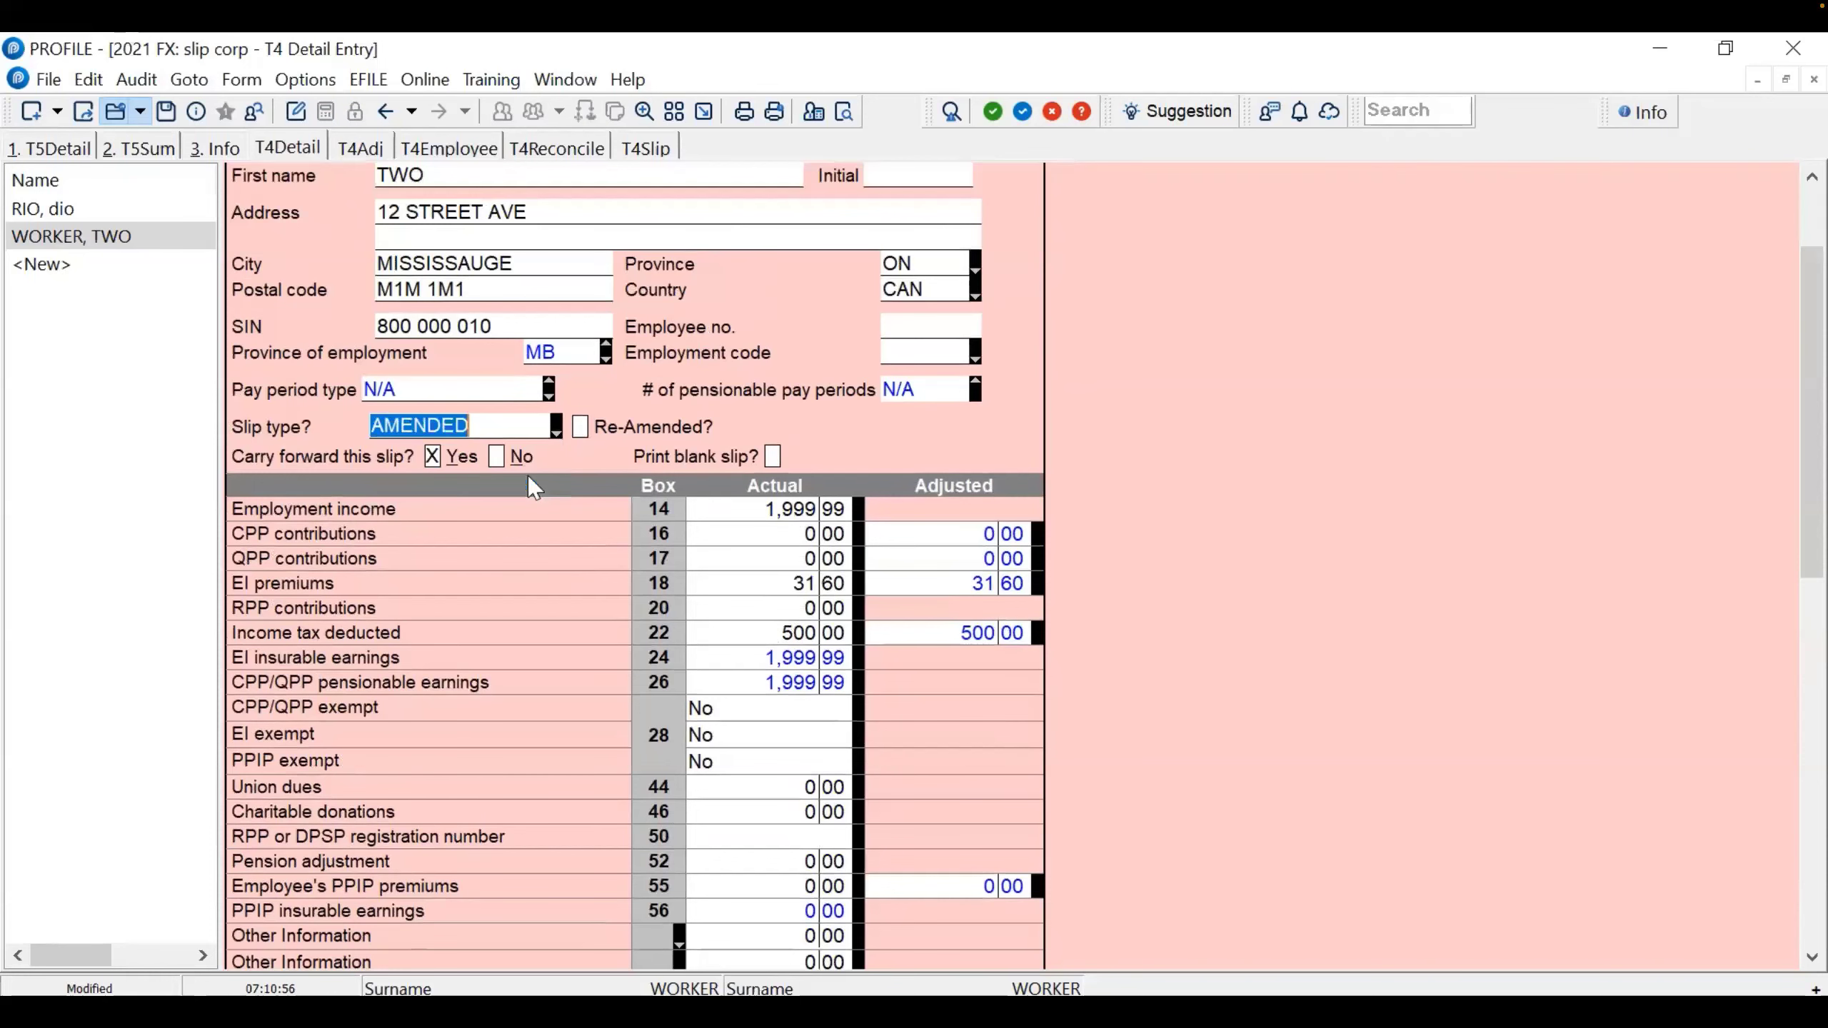
pyautogui.click(734, 603)
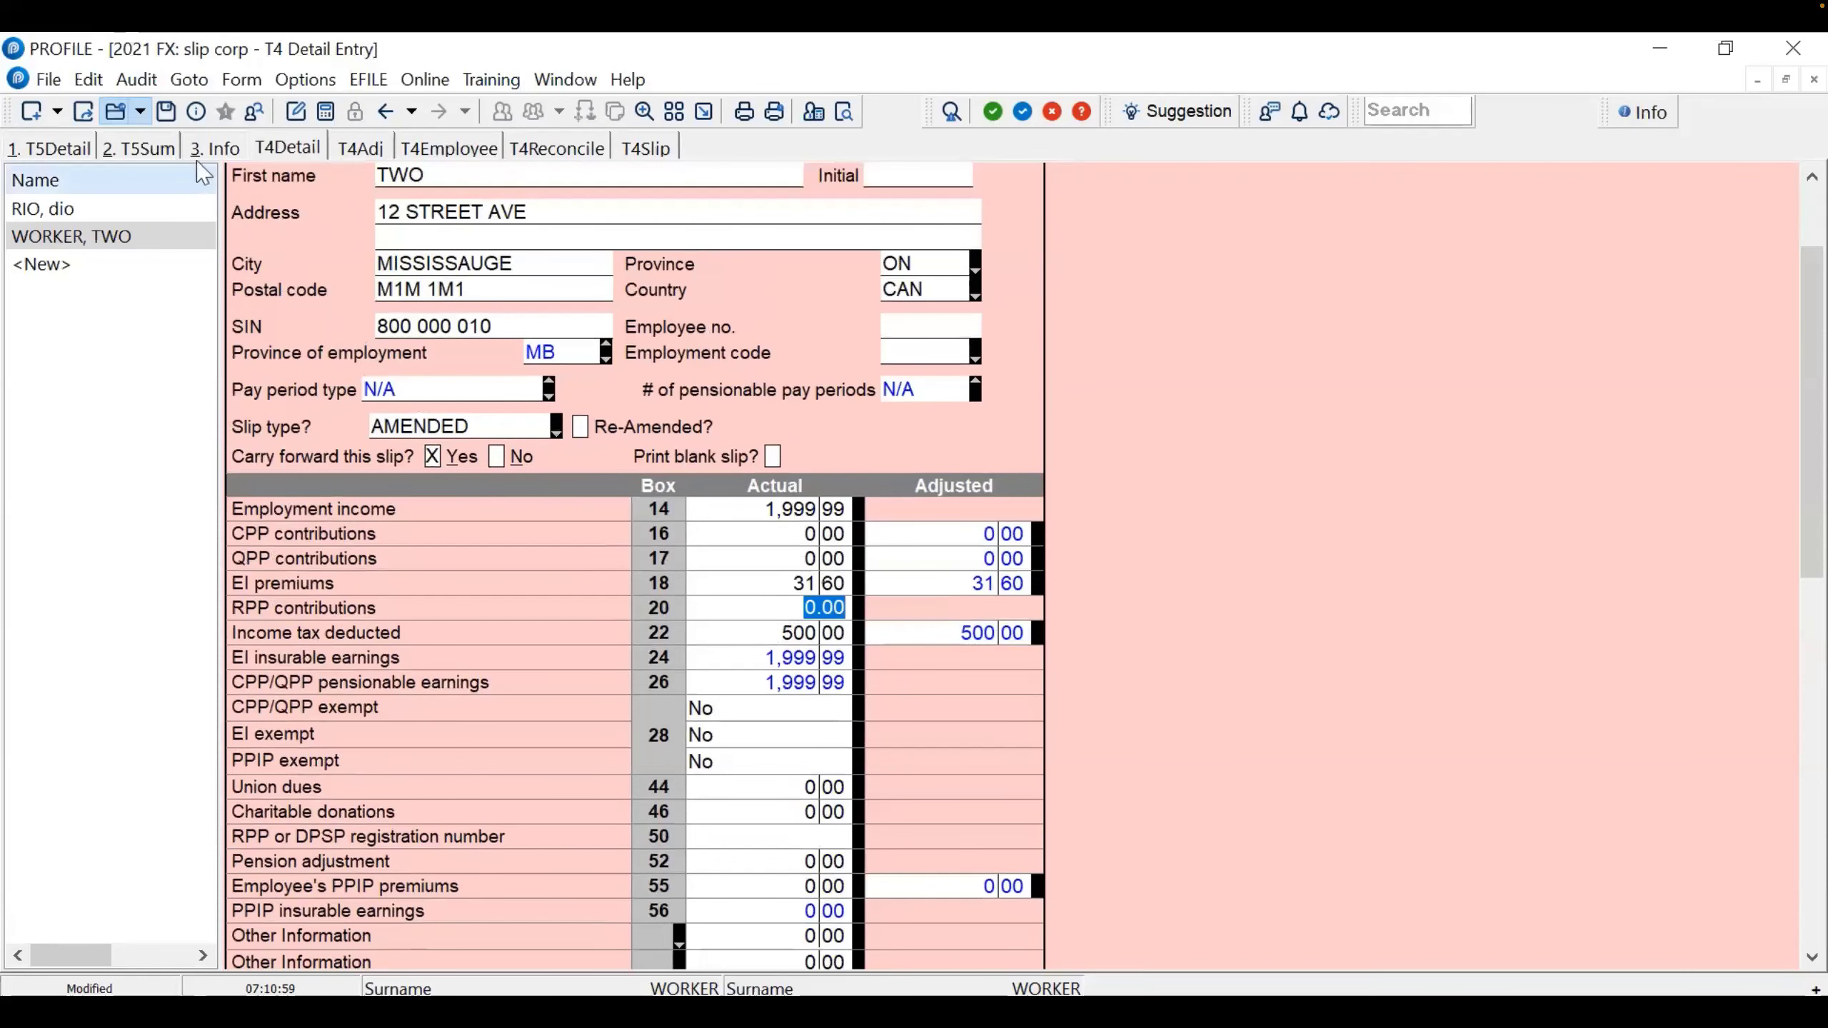
# Set the T4 EFiling status to Ready to file in the file properties and accept the change
pyautogui.click(197, 109)
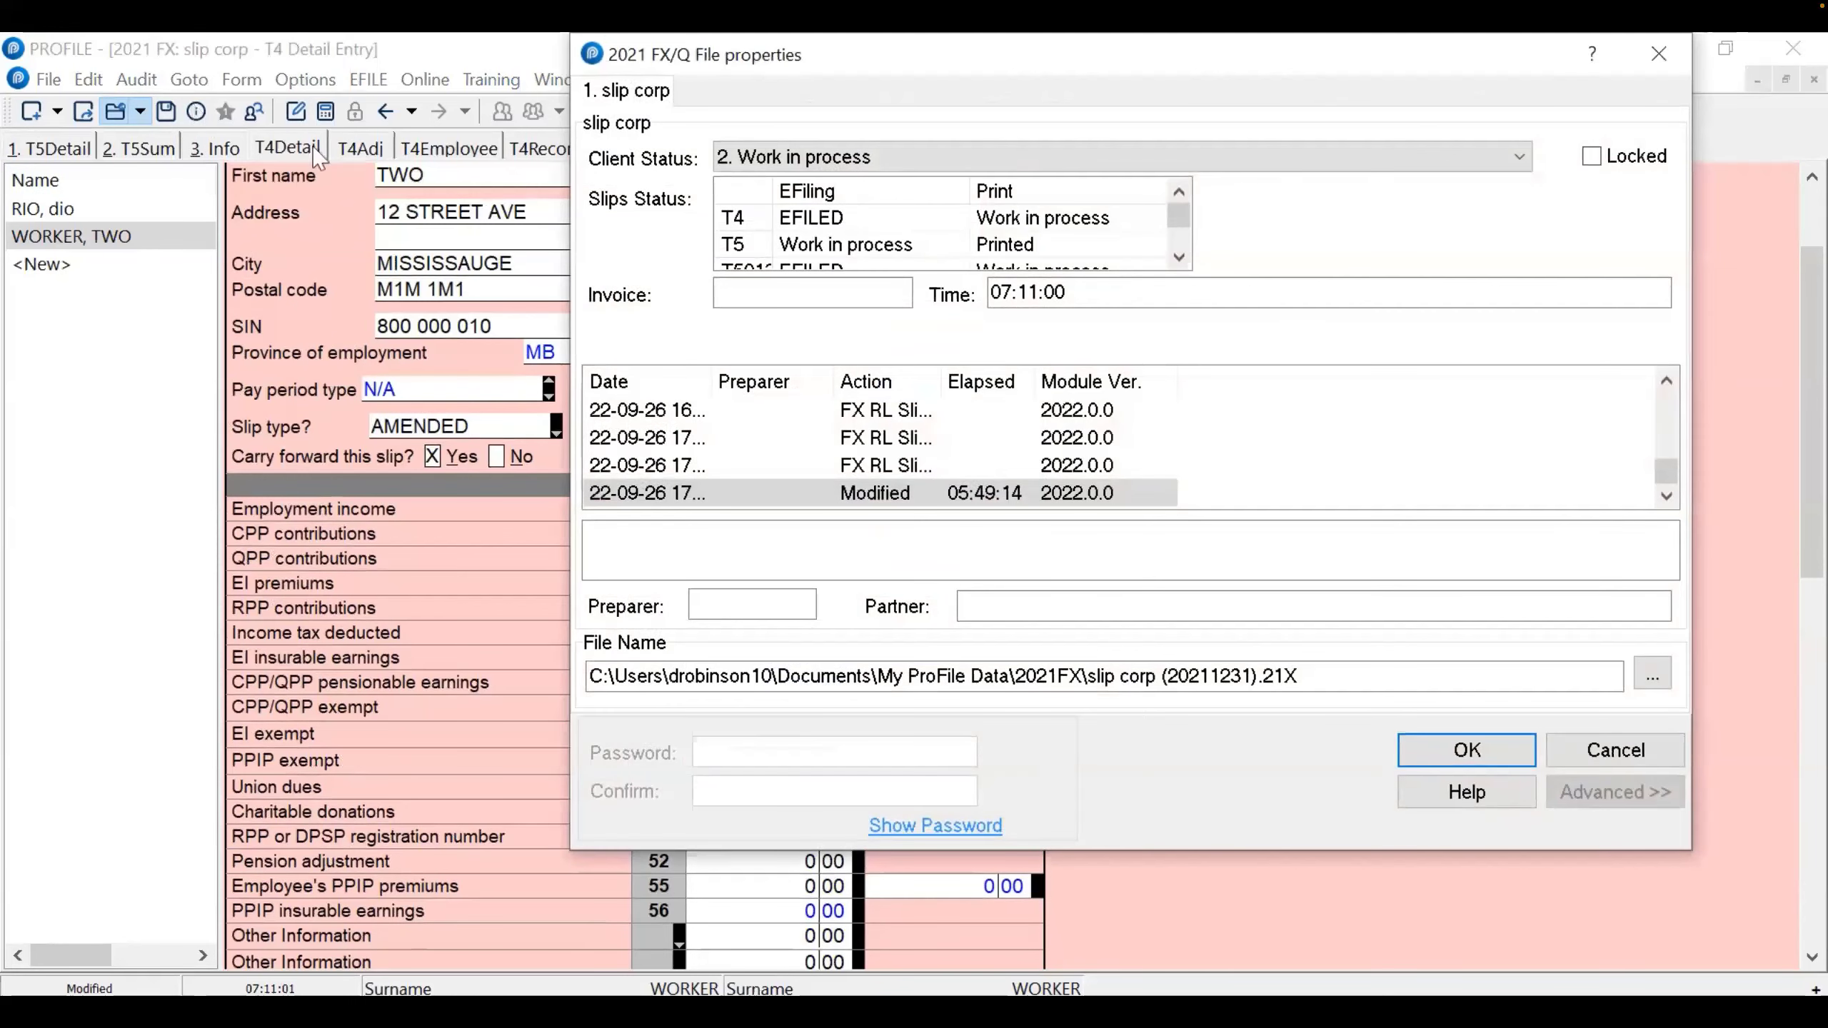
pyautogui.click(858, 228)
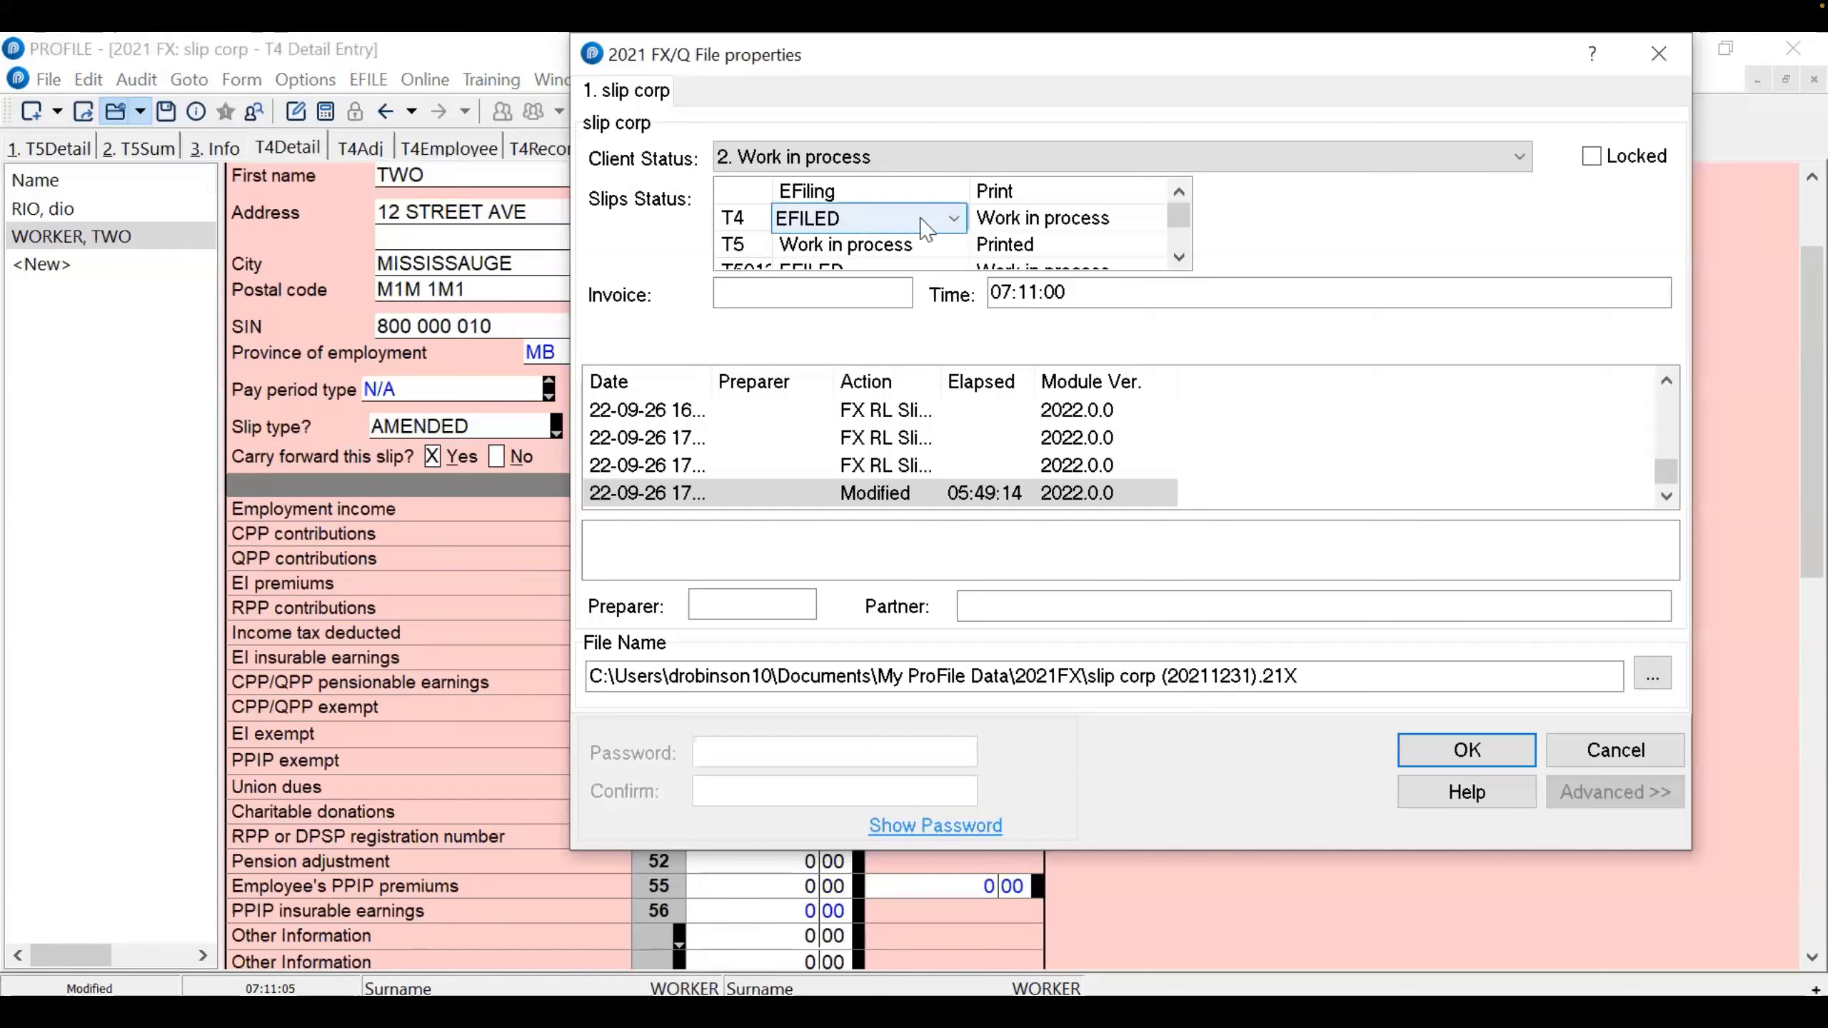
pyautogui.click(954, 219)
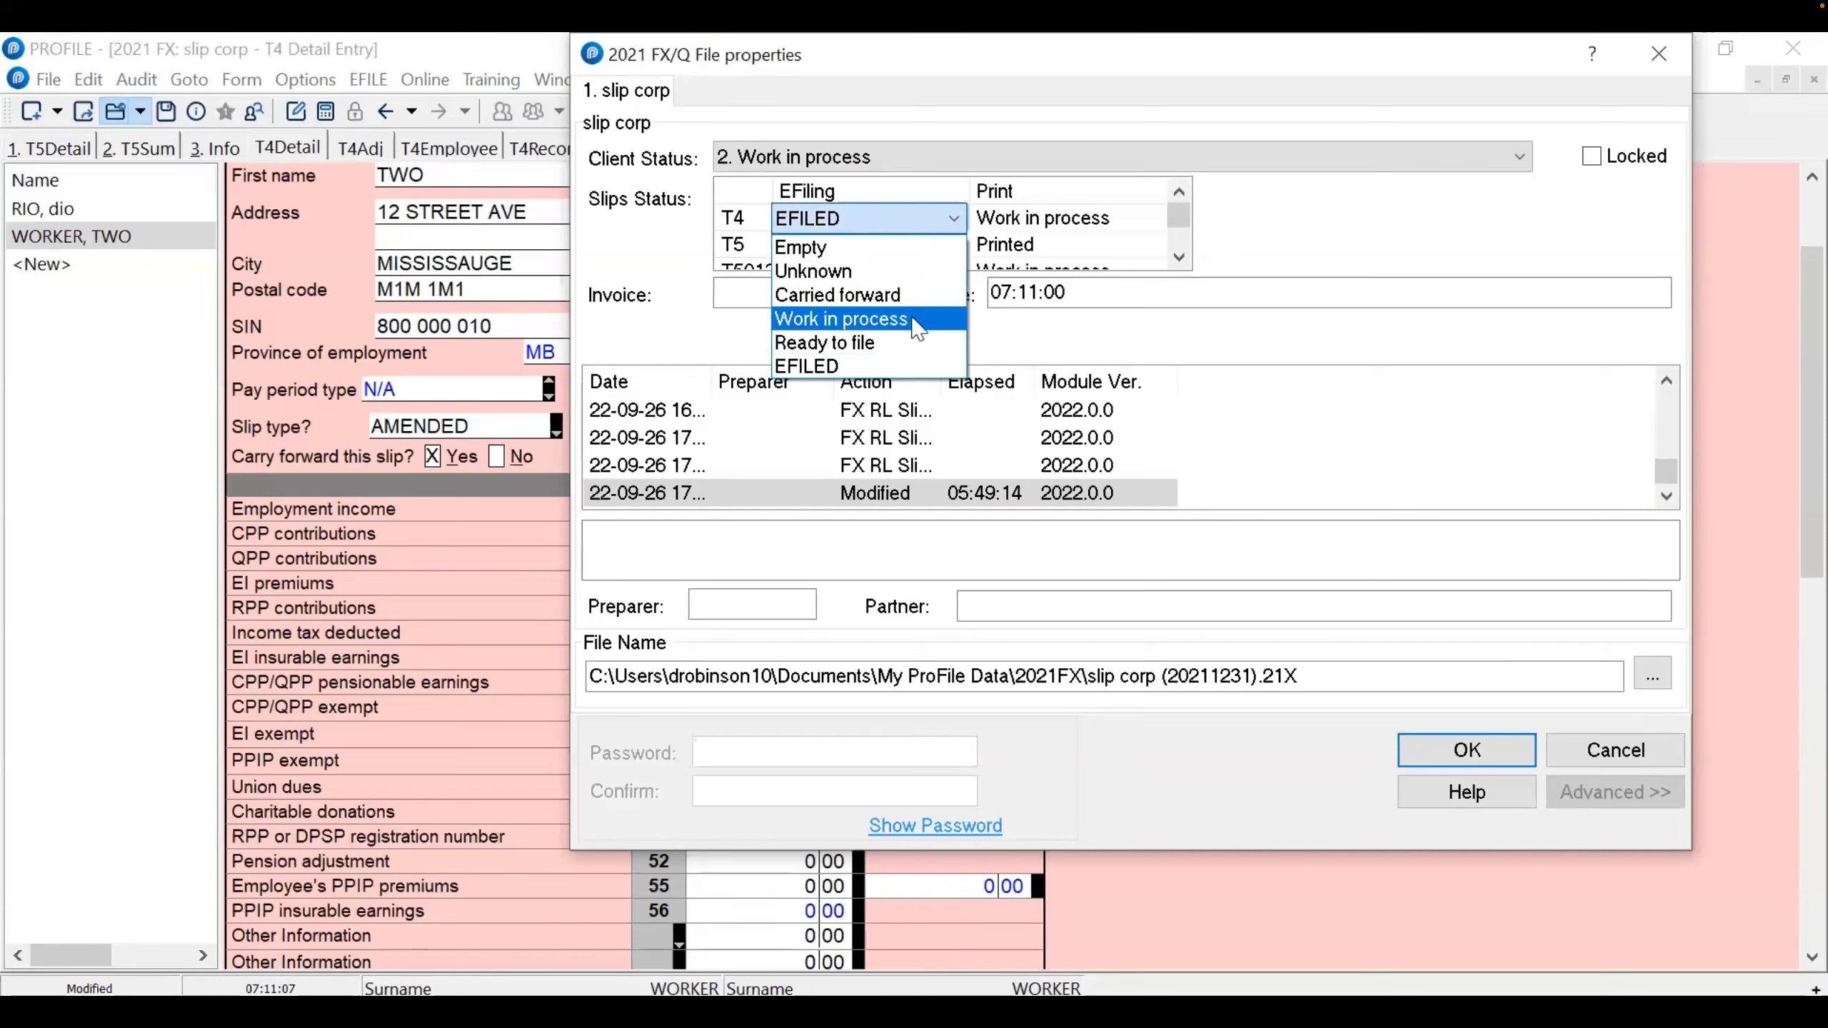
pyautogui.click(918, 344)
pyautogui.click(1414, 749)
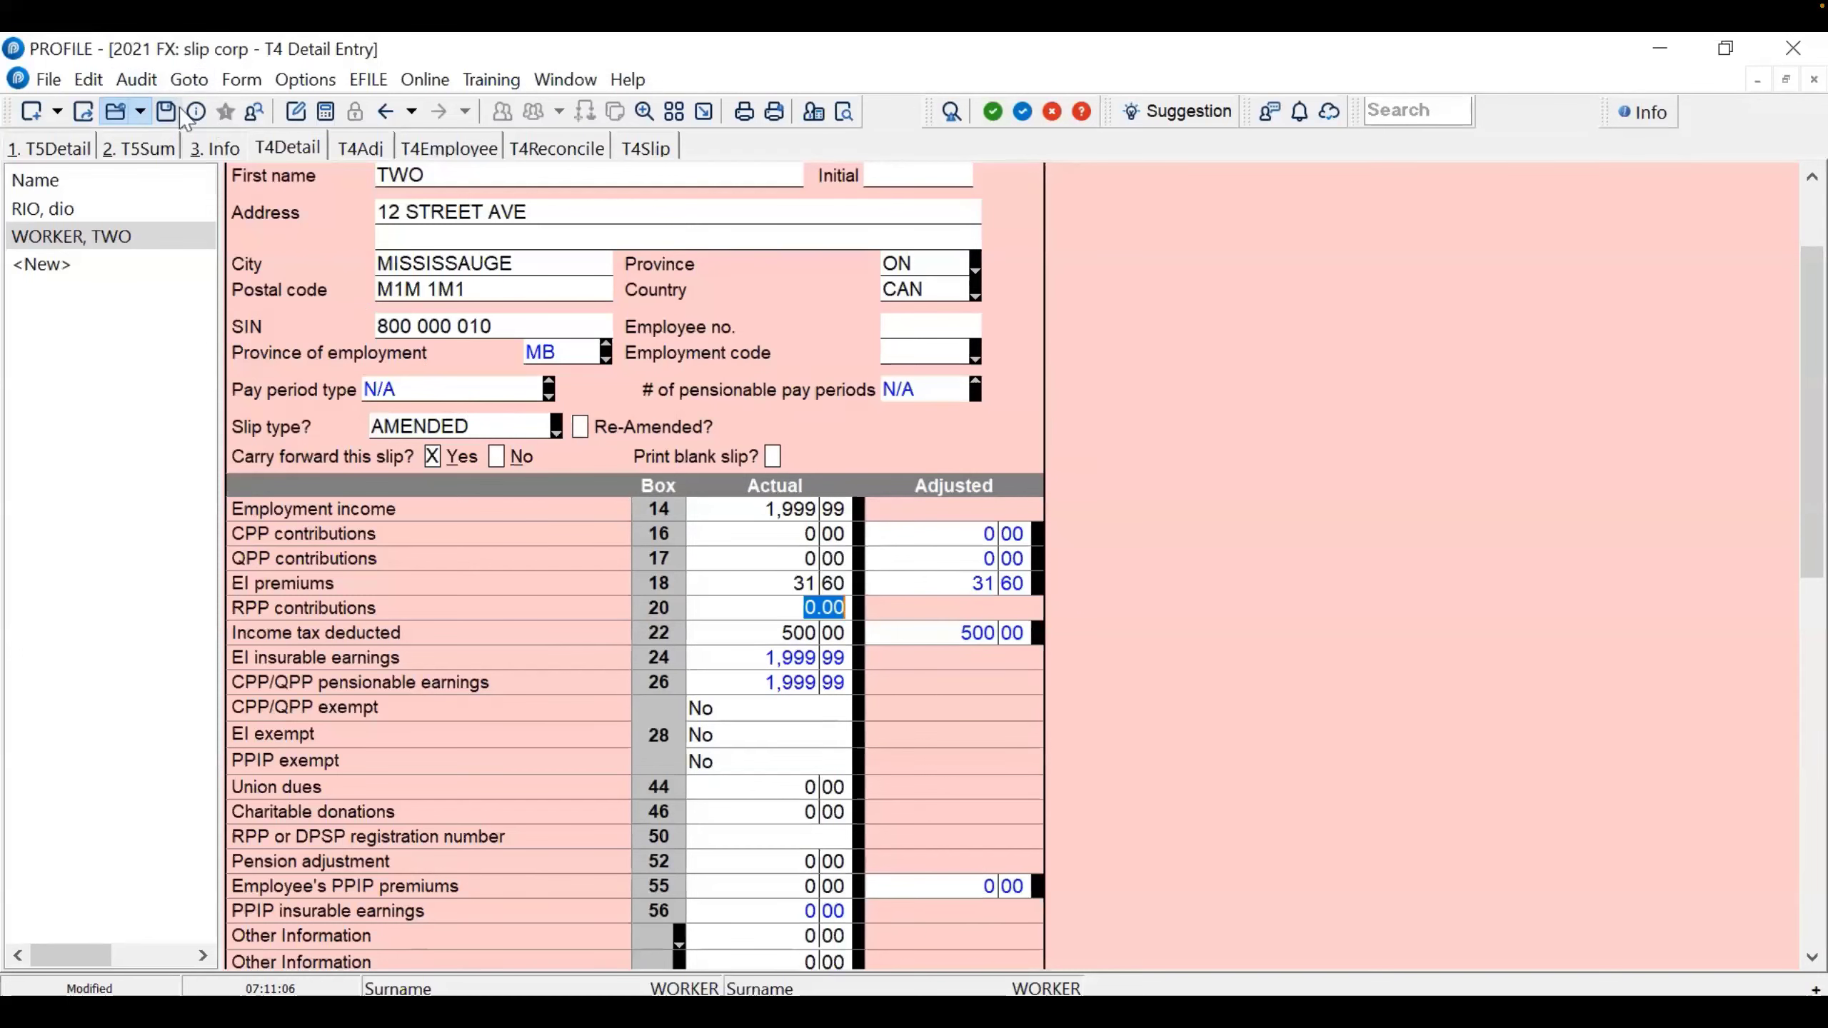
# Start transmitting federal slips and open the T4 slip's filing type choices
pyautogui.click(371, 81)
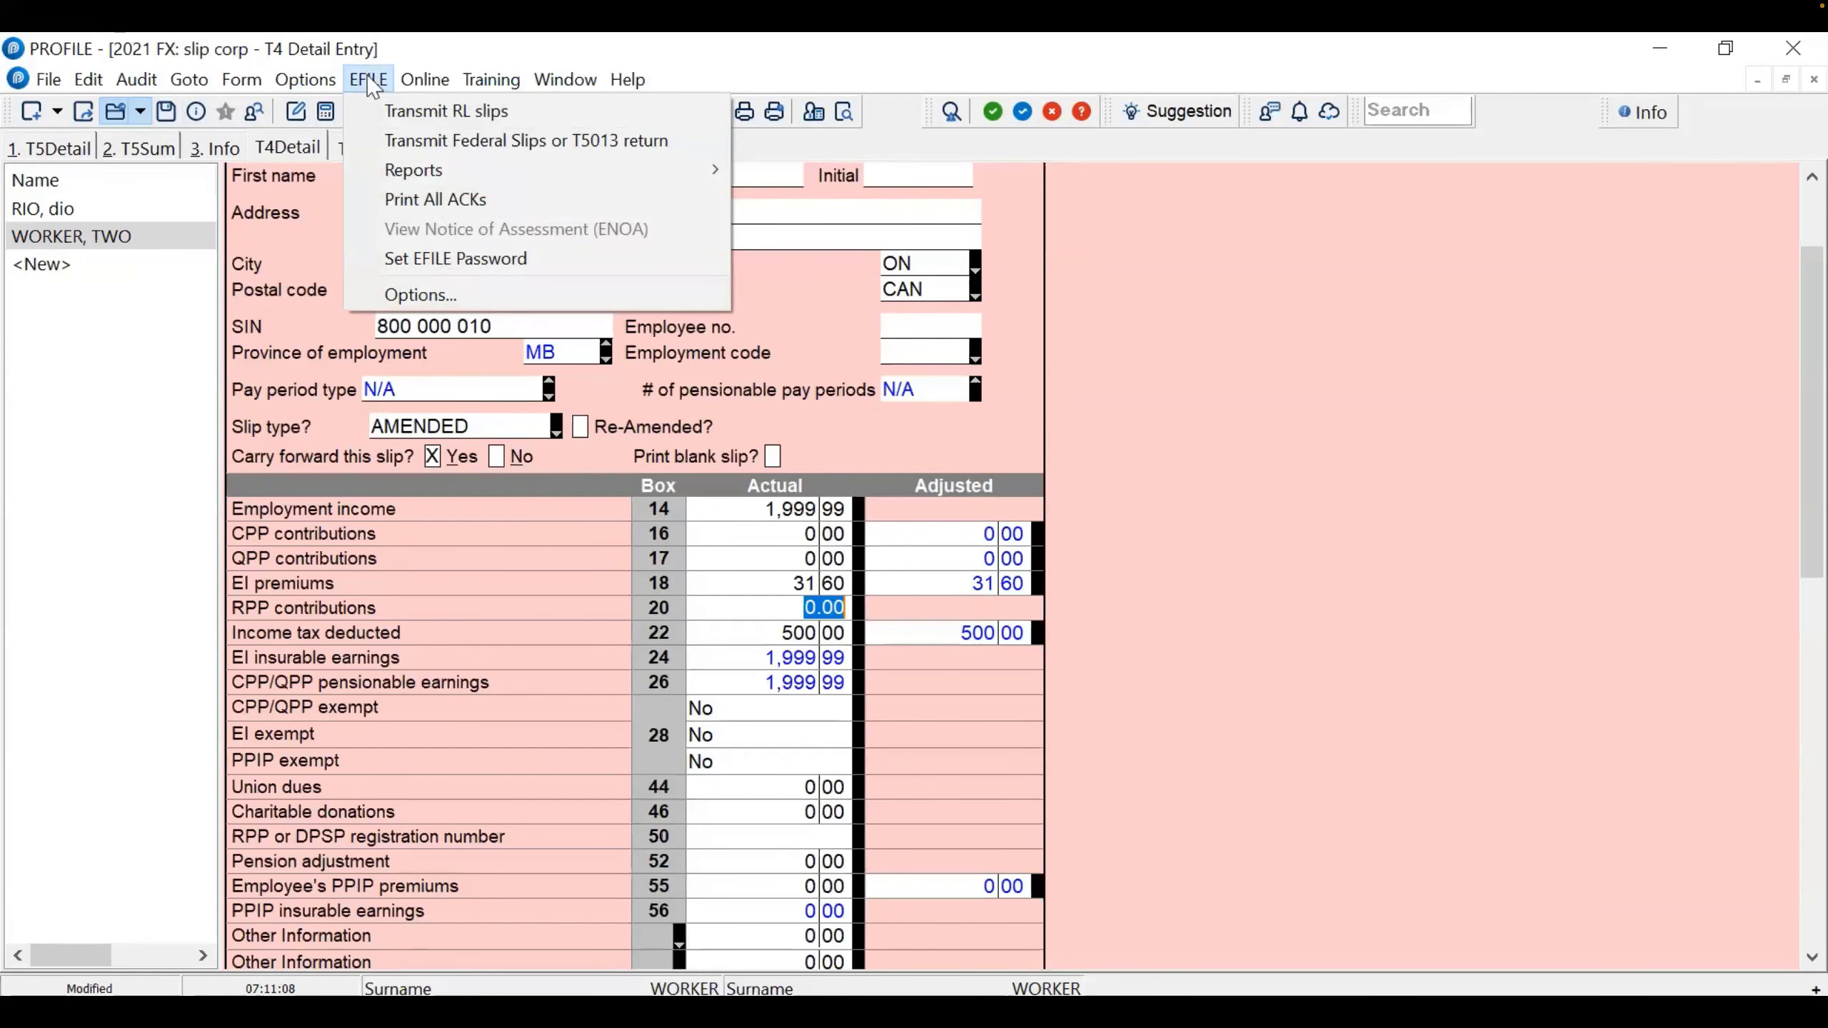
pyautogui.click(504, 141)
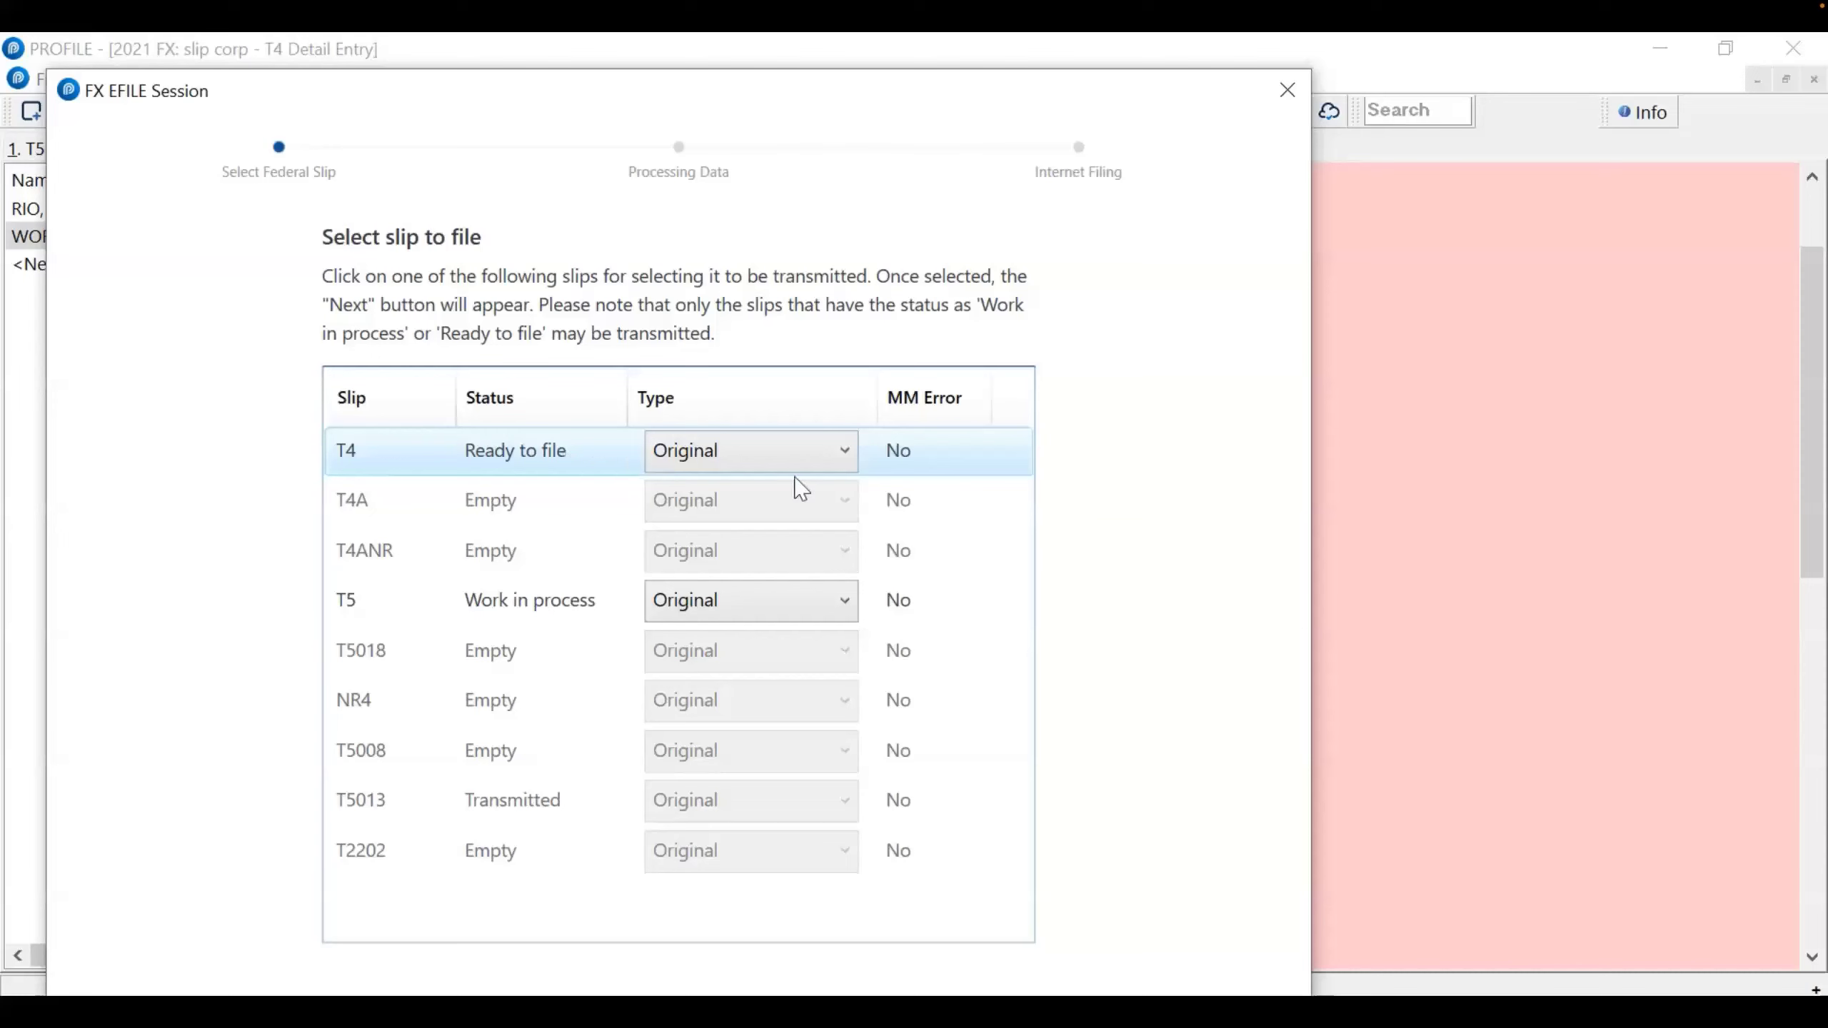
pyautogui.click(846, 458)
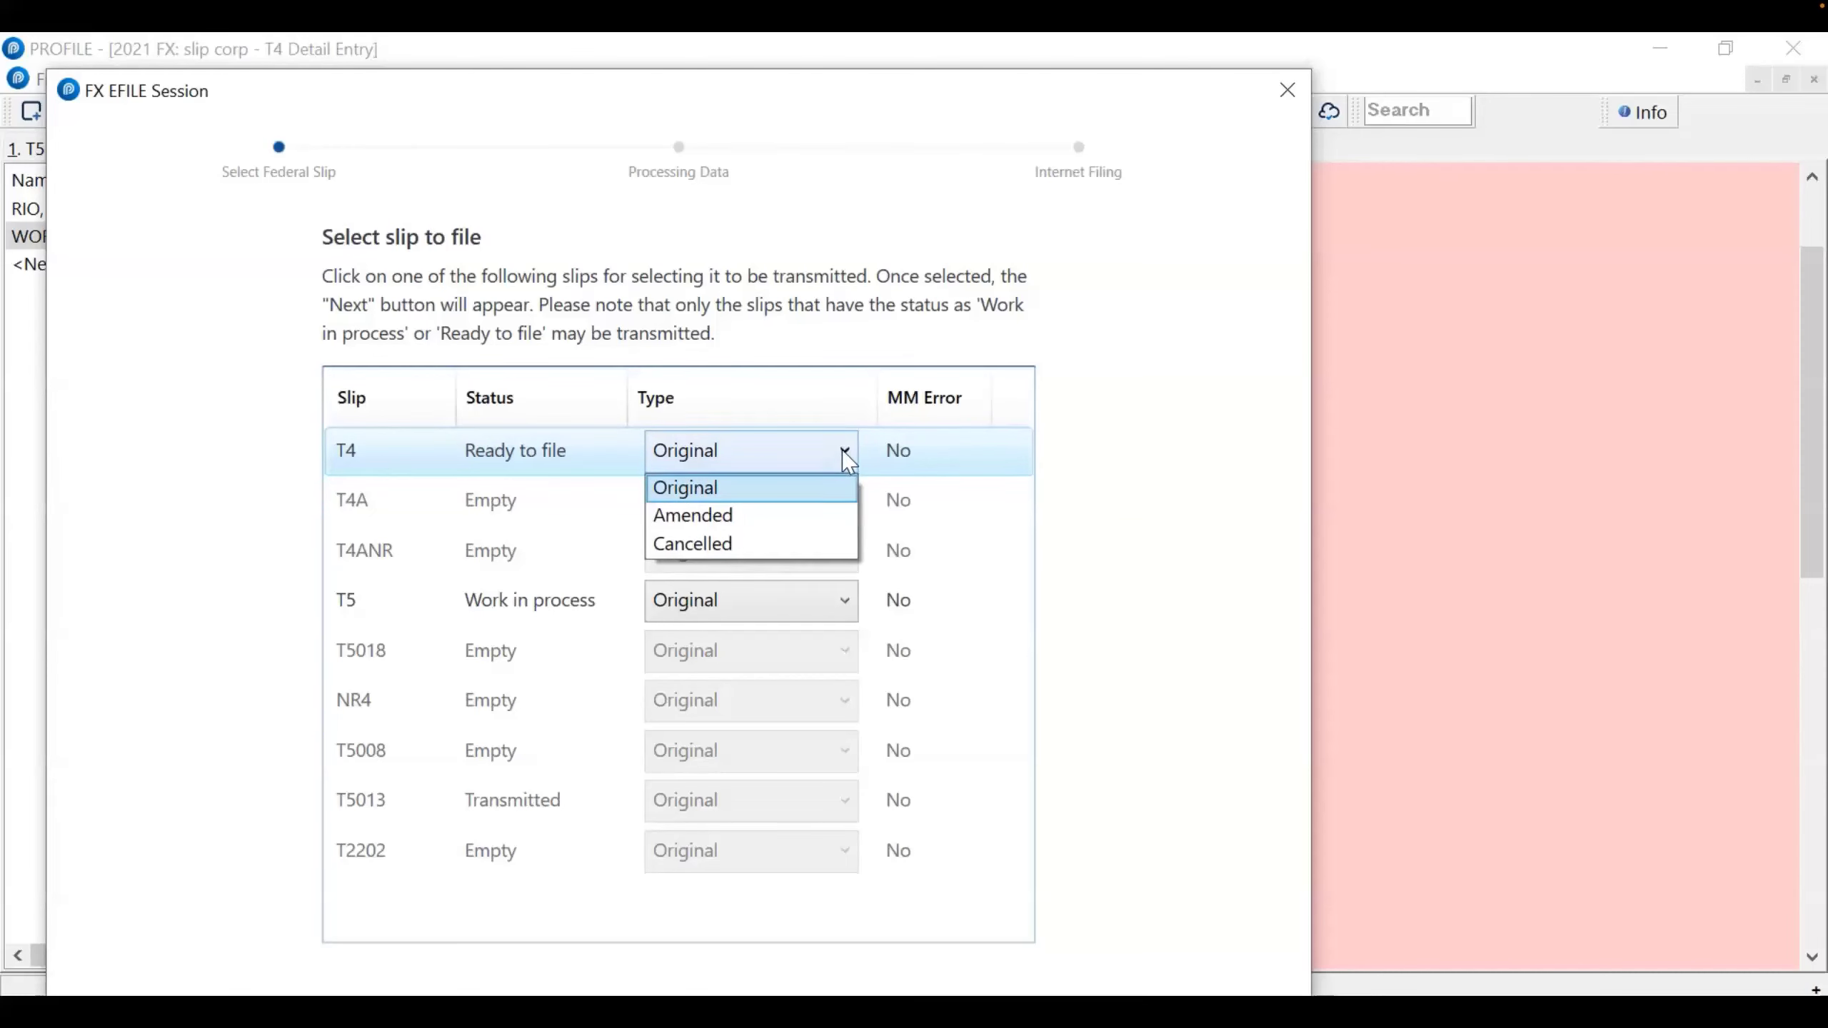